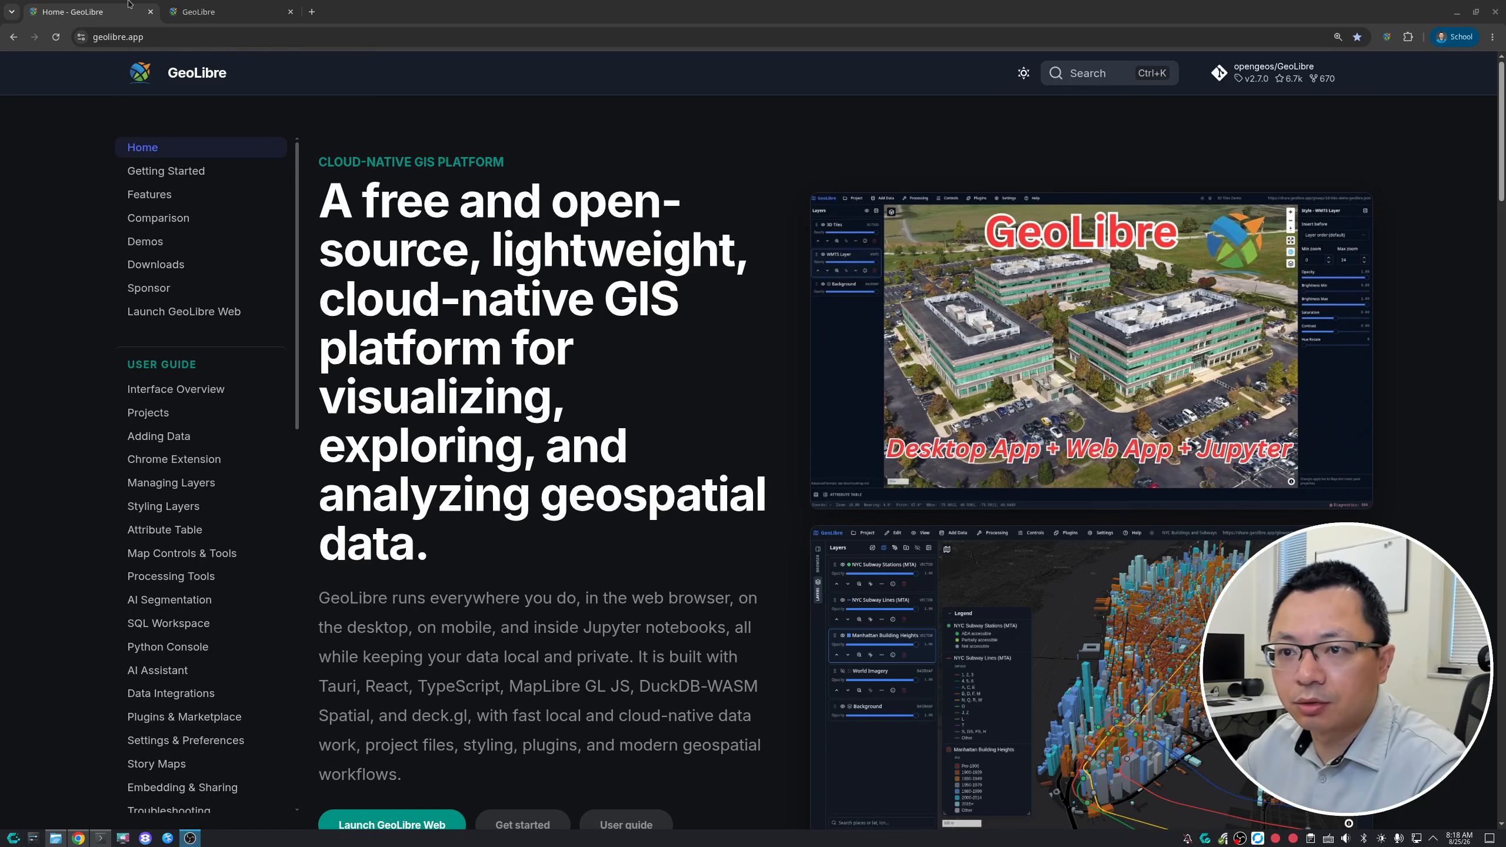
- Launch GeoLibre Web from the home page and close the other GeoLibre browser tab
{"action": "scroll", "coordinate": [357, 264], "scroll_direction": "down", "scroll_amount": 5}
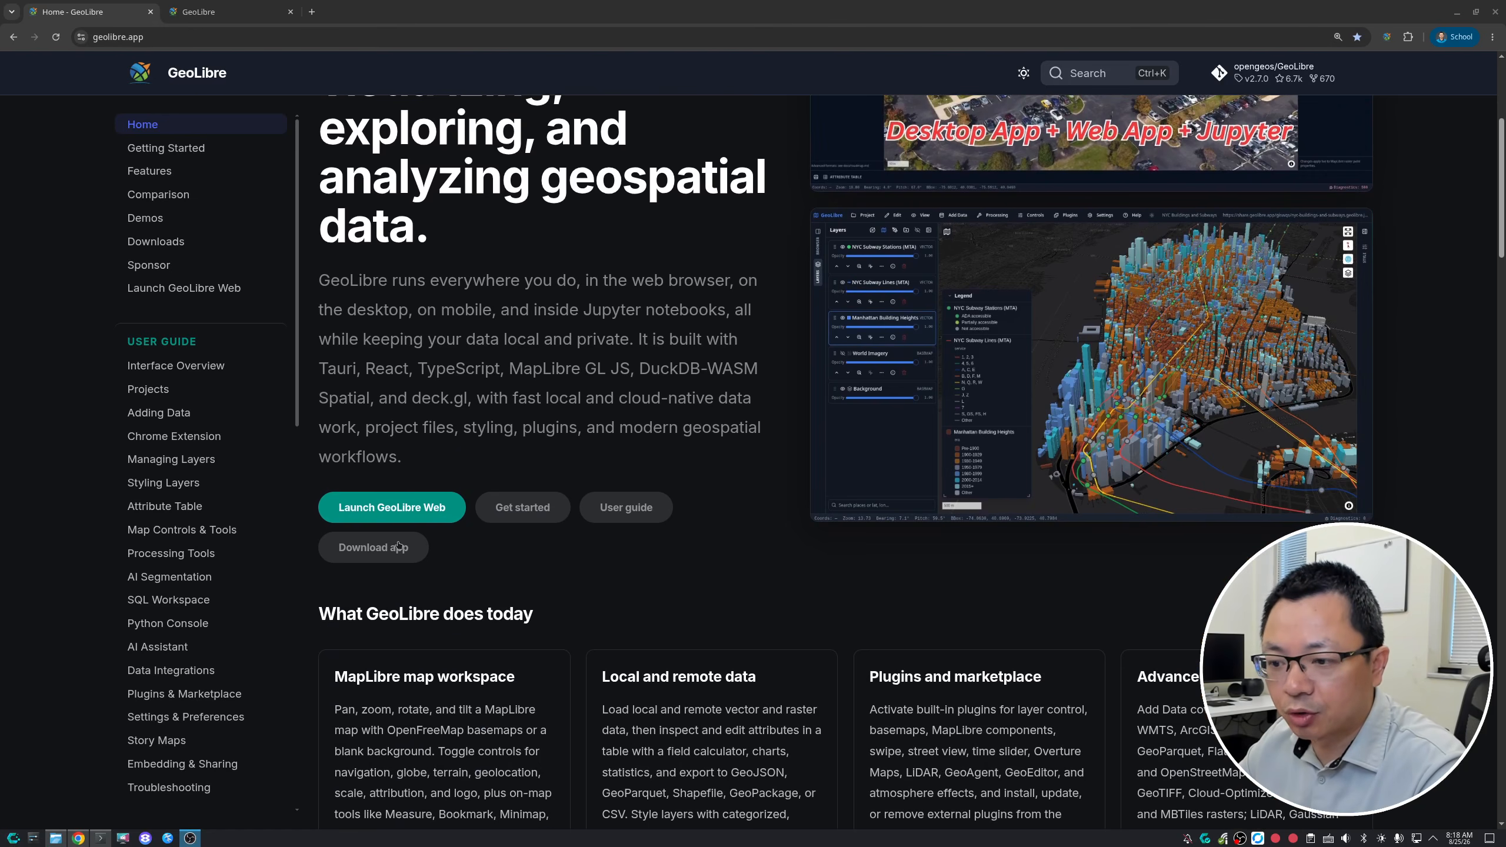
{"action": "left_click", "coordinate": [400, 509]}
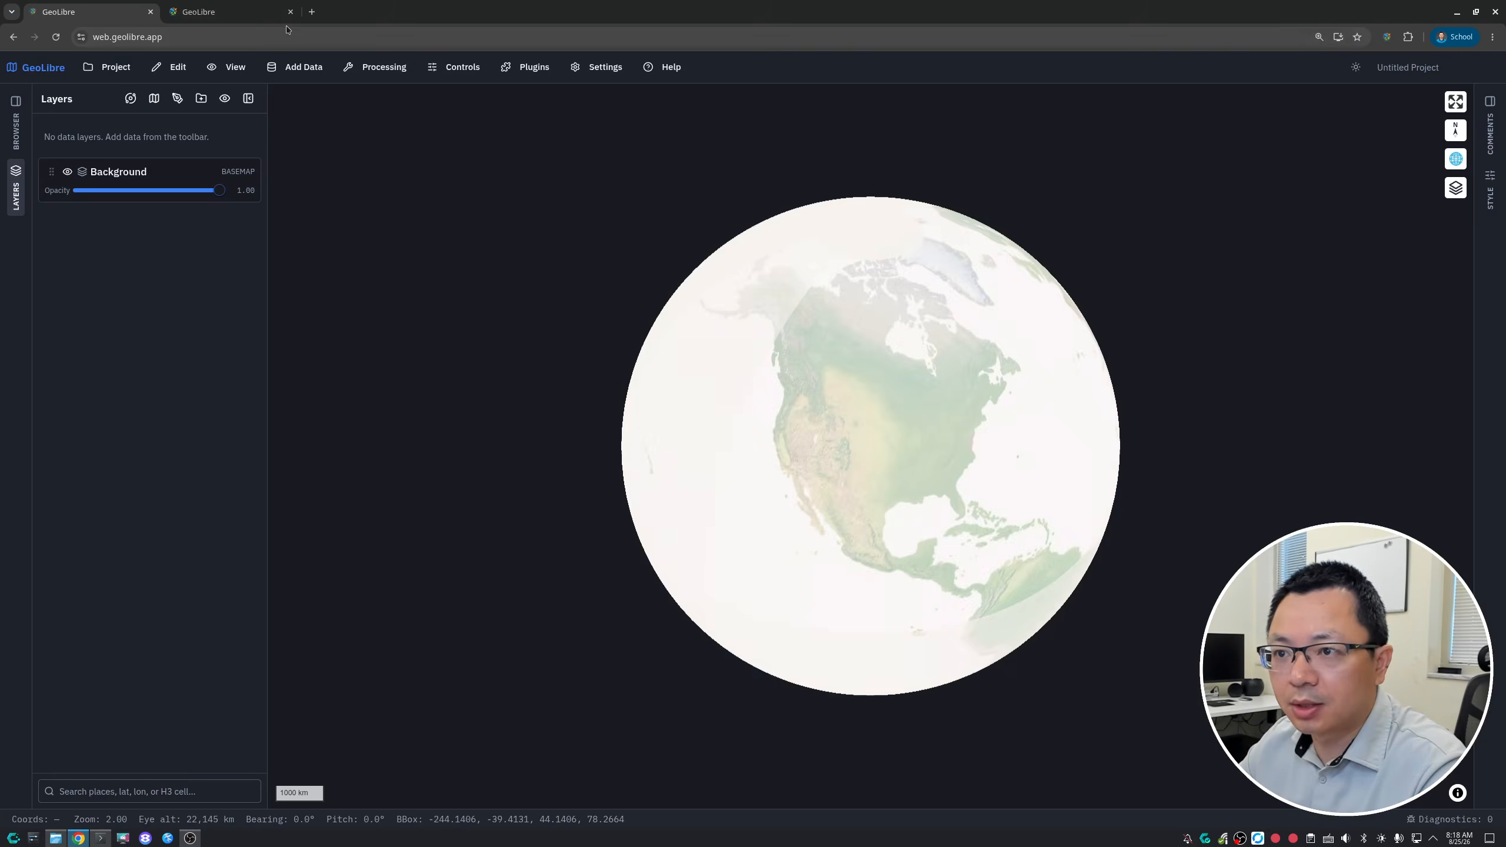
{"action": "left_click", "coordinate": [290, 12]}
{"action": "left_click", "coordinate": [849, 113]}
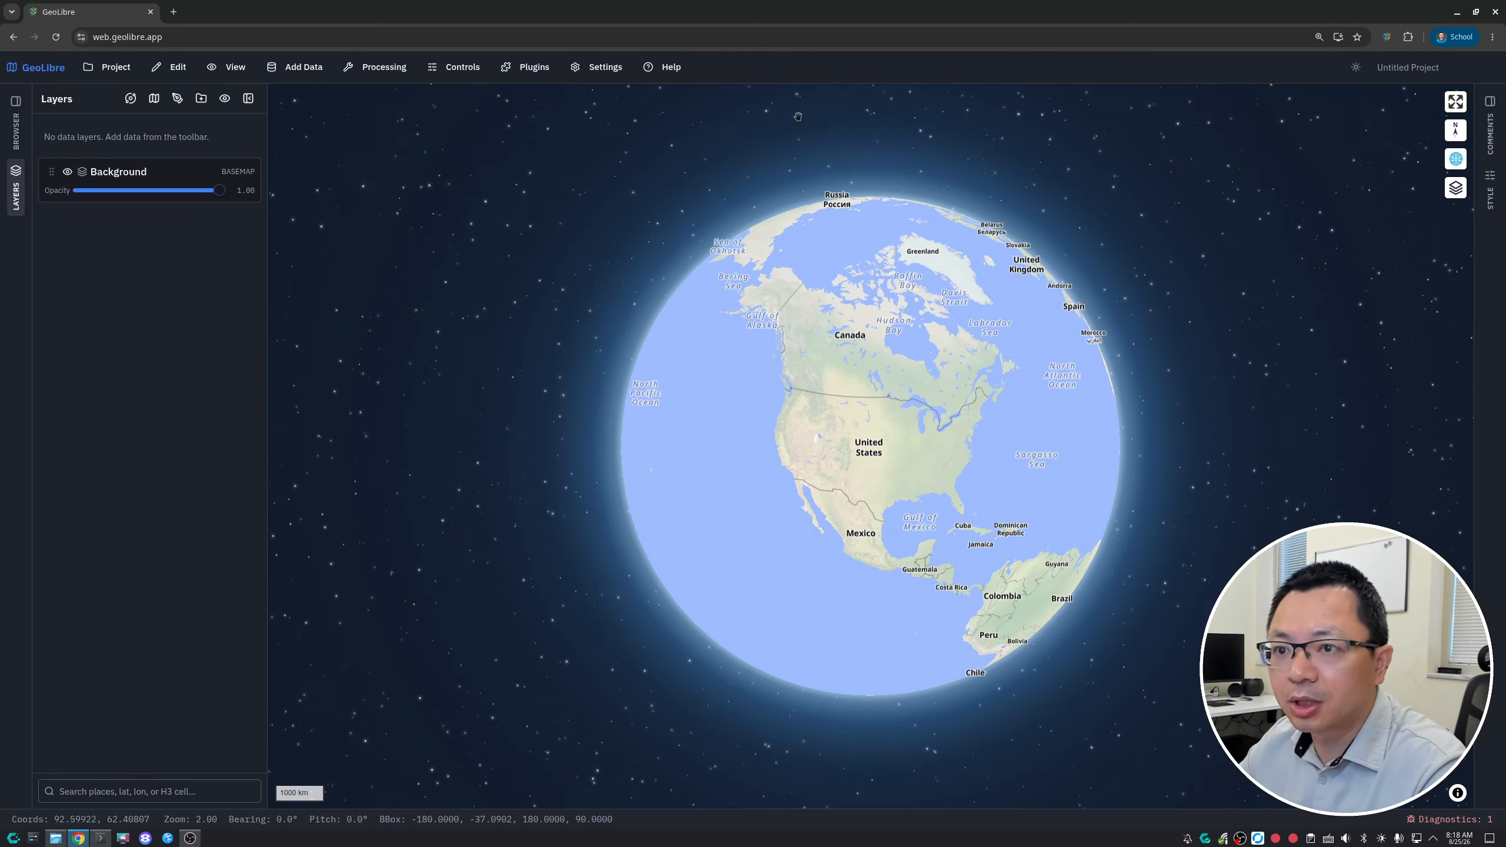
- Open the Model Builder and browse its list of processing tools
{"action": "left_click_drag", "start_coordinate": [706, 337], "coordinate": [775, 377]}
{"action": "scroll", "coordinate": [795, 385], "scroll_direction": "up", "scroll_amount": 2}
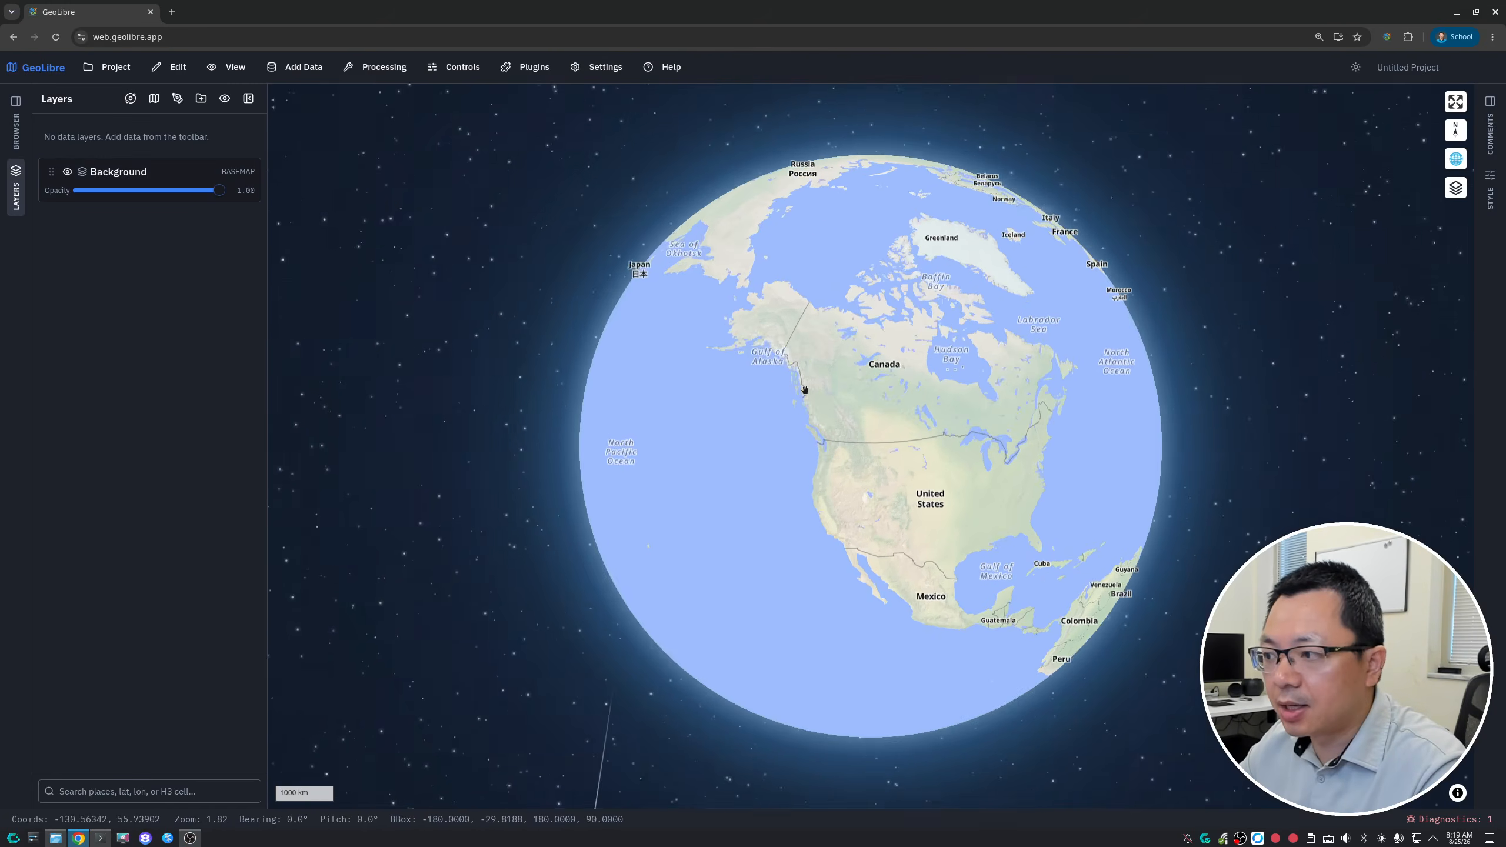
{"action": "left_click_drag", "start_coordinate": [845, 412], "coordinate": [797, 350]}
{"action": "left_click", "coordinate": [375, 68]}
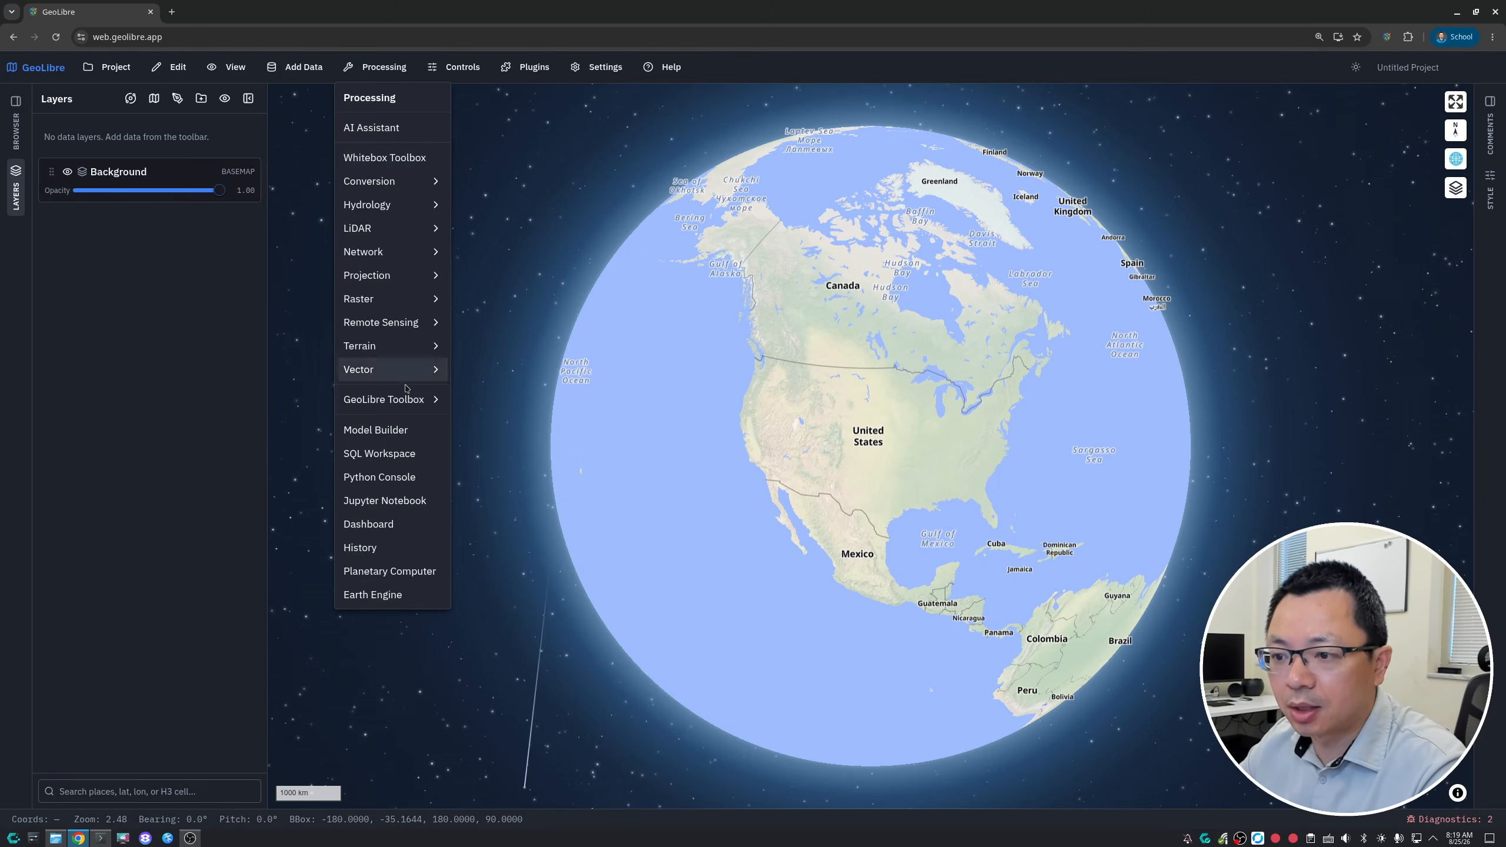
{"action": "left_click", "coordinate": [376, 430]}
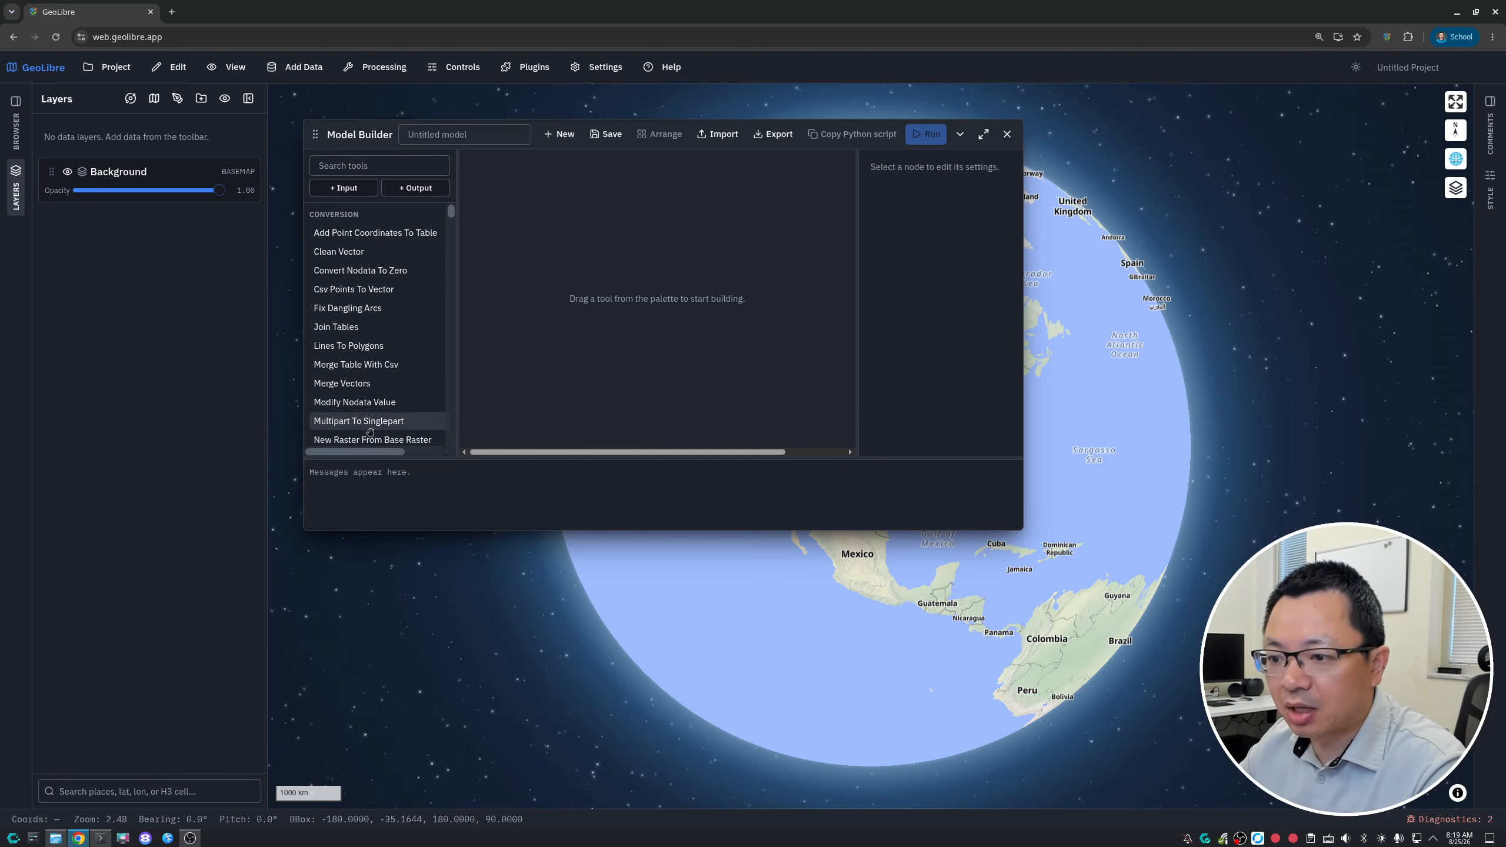
{"action": "scroll", "coordinate": [410, 286], "scroll_direction": "down", "scroll_amount": 10}
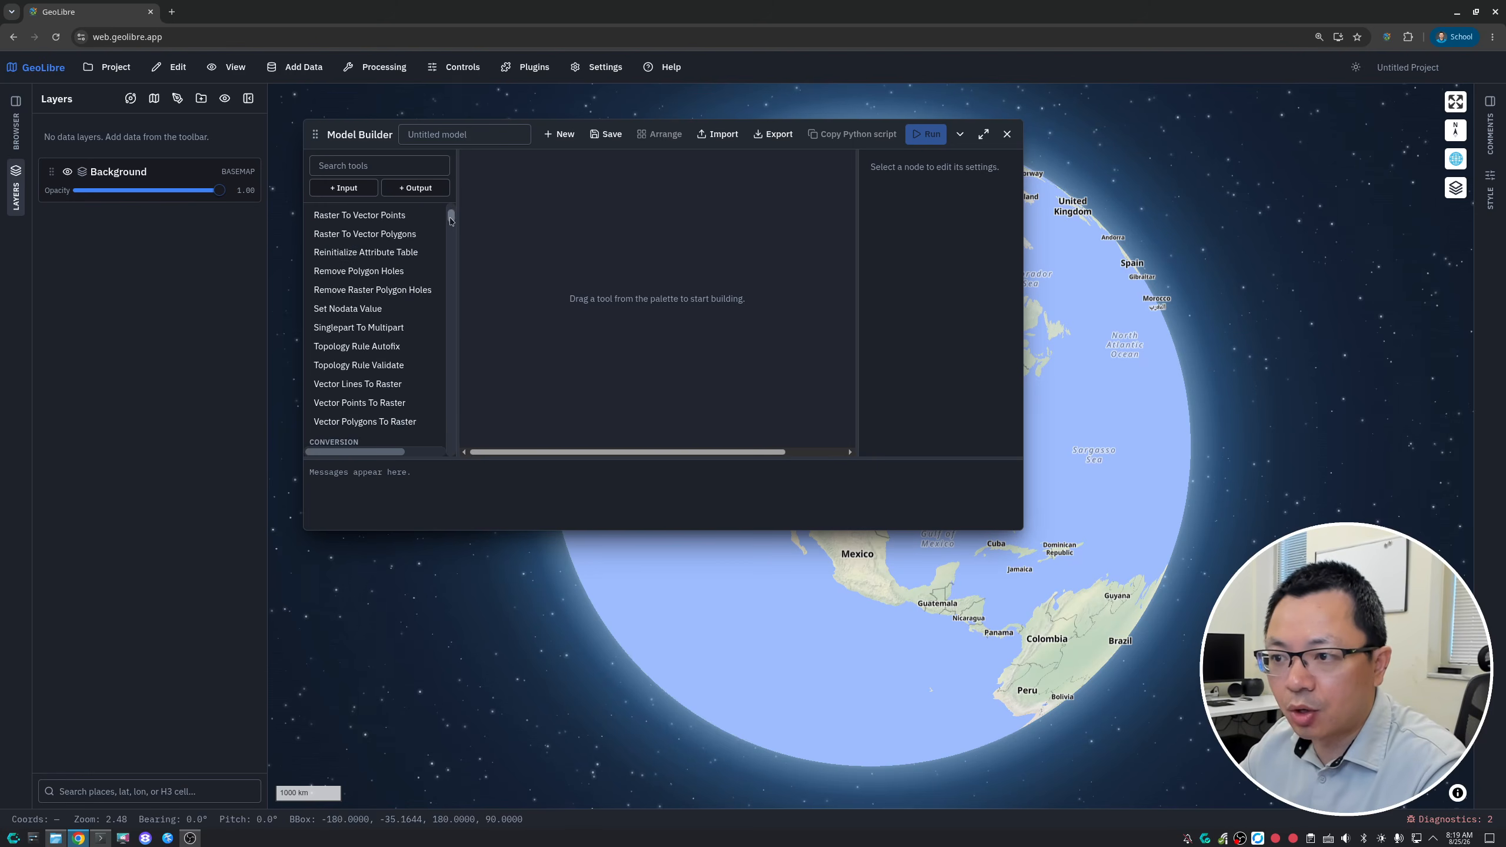
{"action": "scroll", "coordinate": [445, 347], "scroll_direction": "down", "scroll_amount": 10}
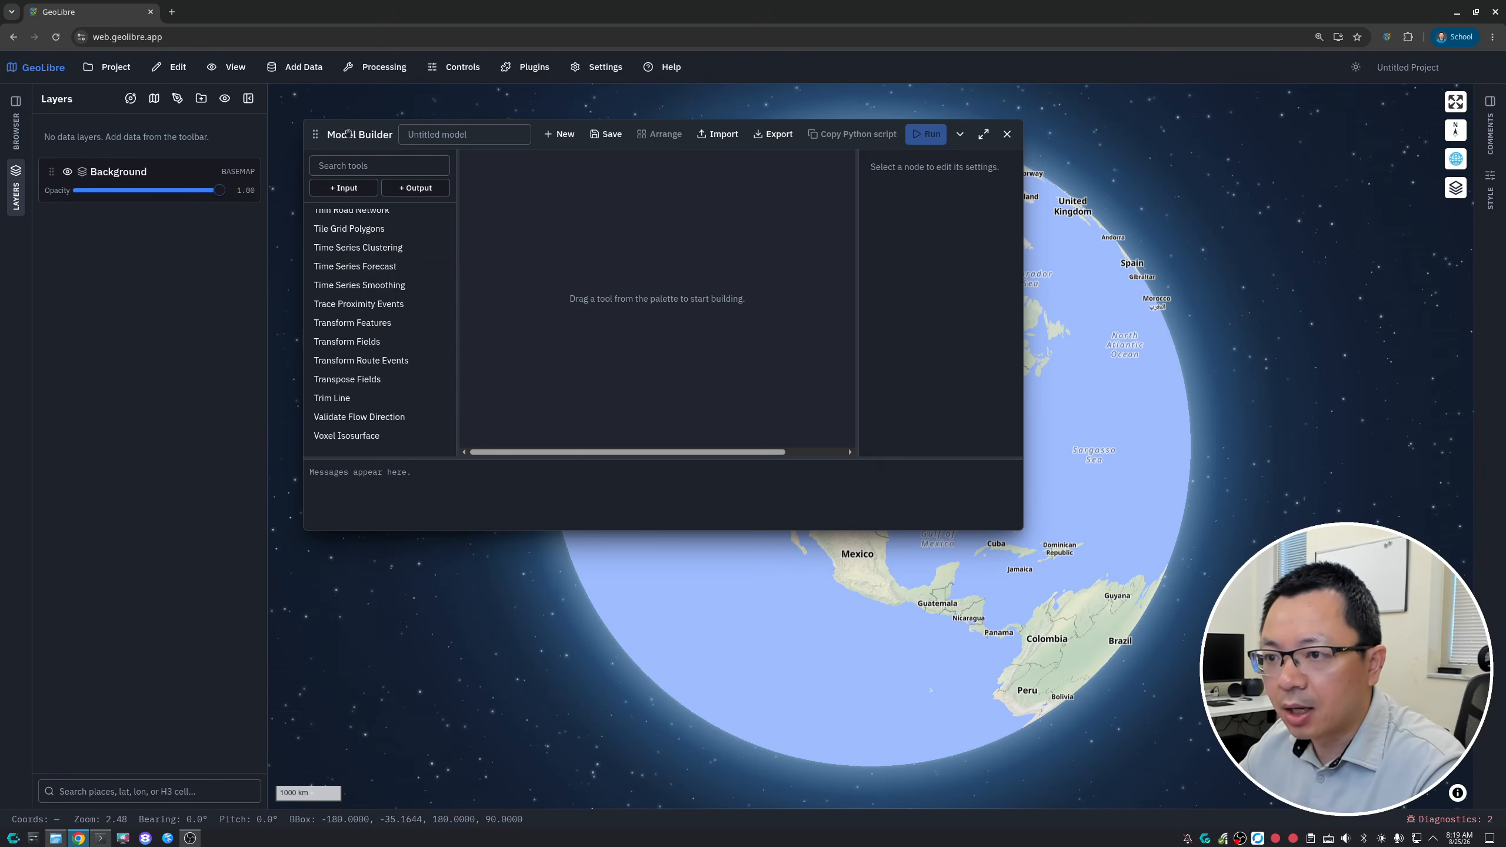
- Try moving, collapsing and maximizing the Model Builder window, and restore it to its floating size
{"action": "left_click_drag", "start_coordinate": [370, 134], "coordinate": [433, 154]}
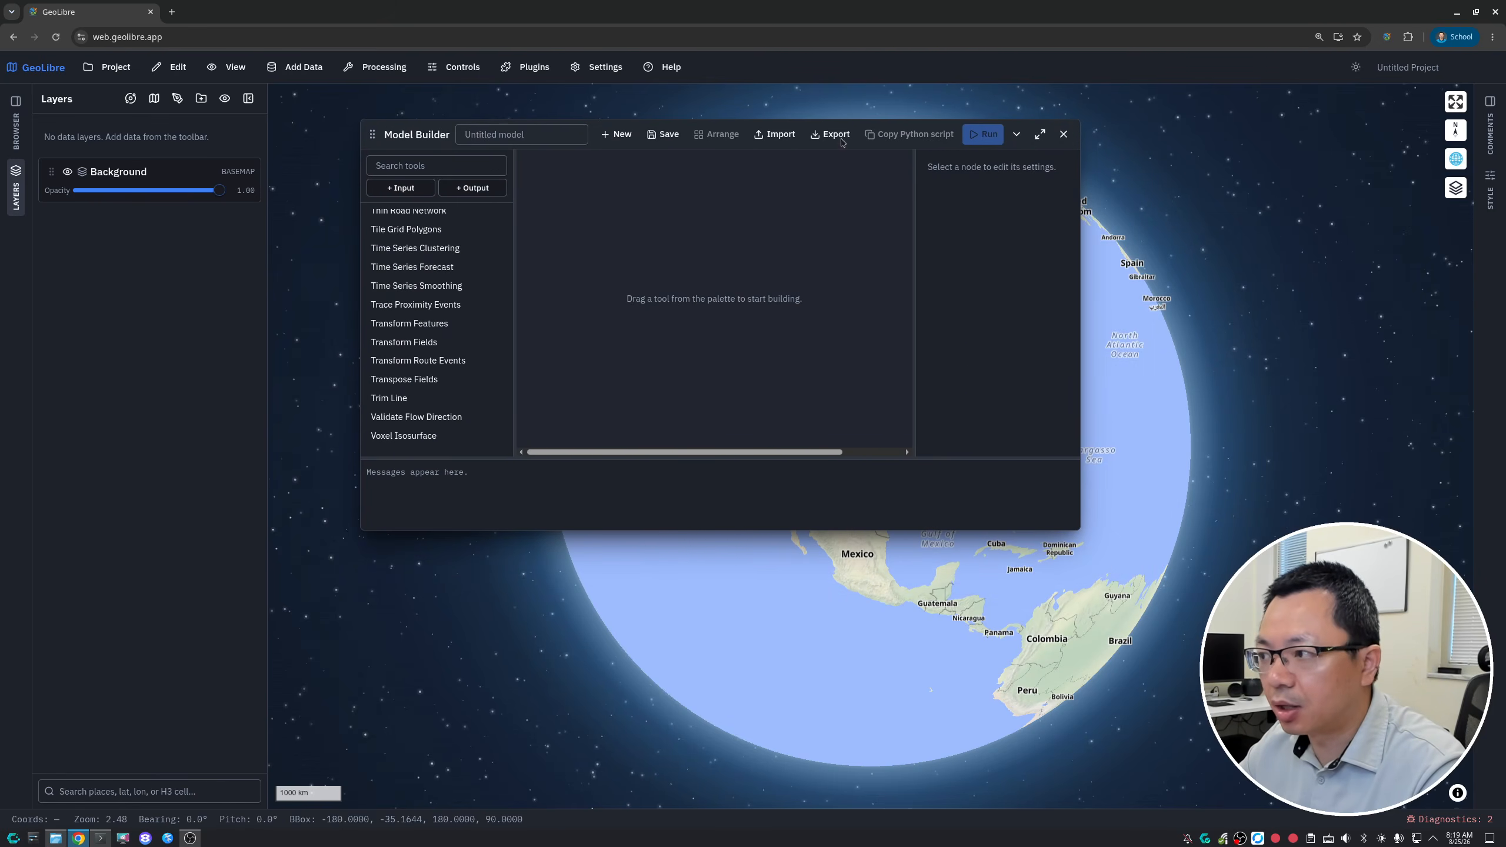
{"action": "left_click", "coordinate": [1018, 135]}
{"action": "left_click", "coordinate": [1018, 136]}
{"action": "left_click", "coordinate": [1018, 136]}
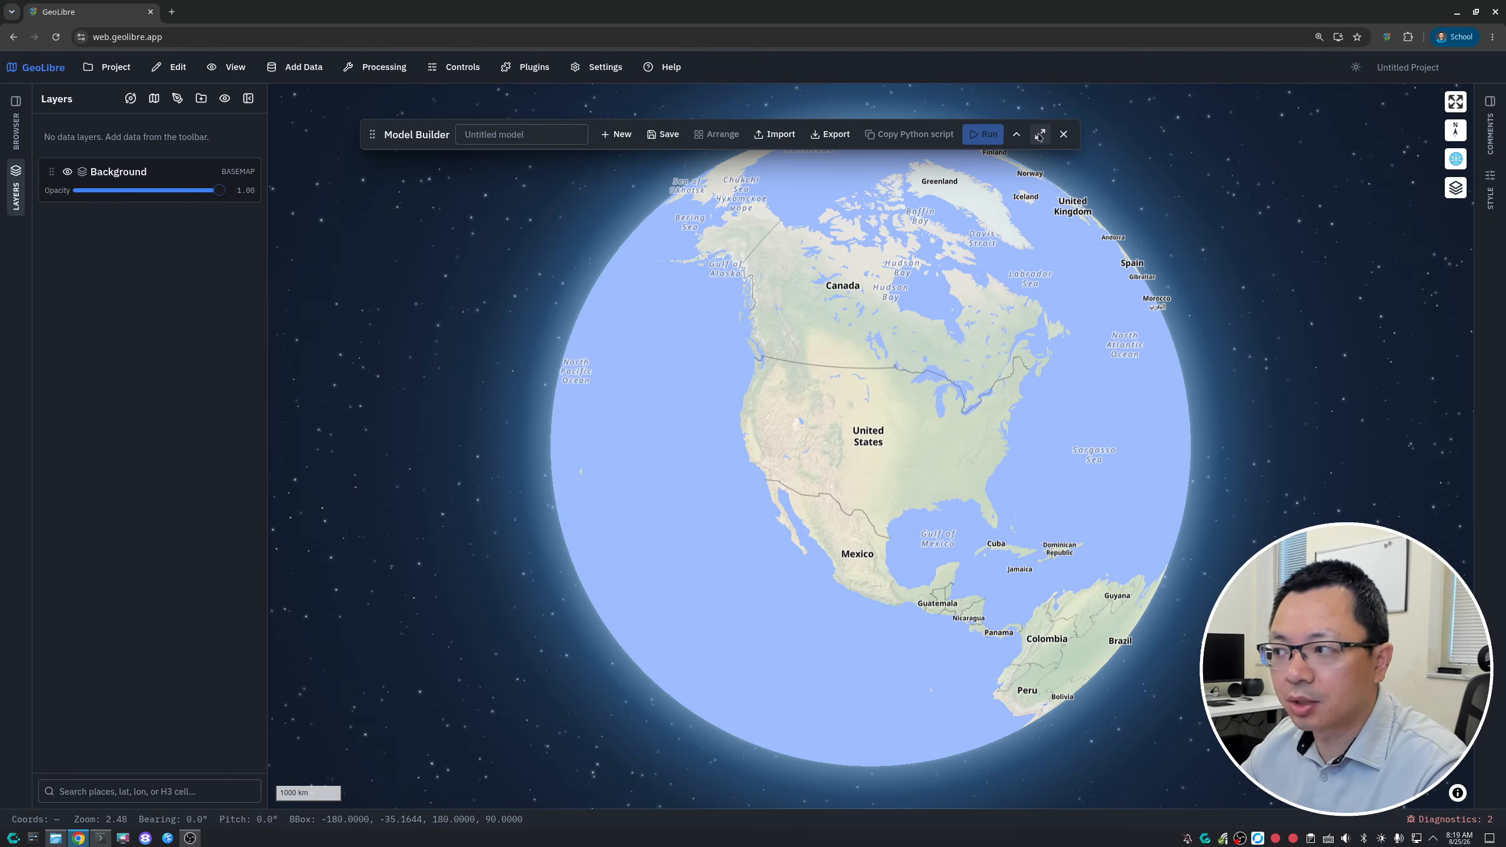
{"action": "left_click", "coordinate": [1040, 136]}
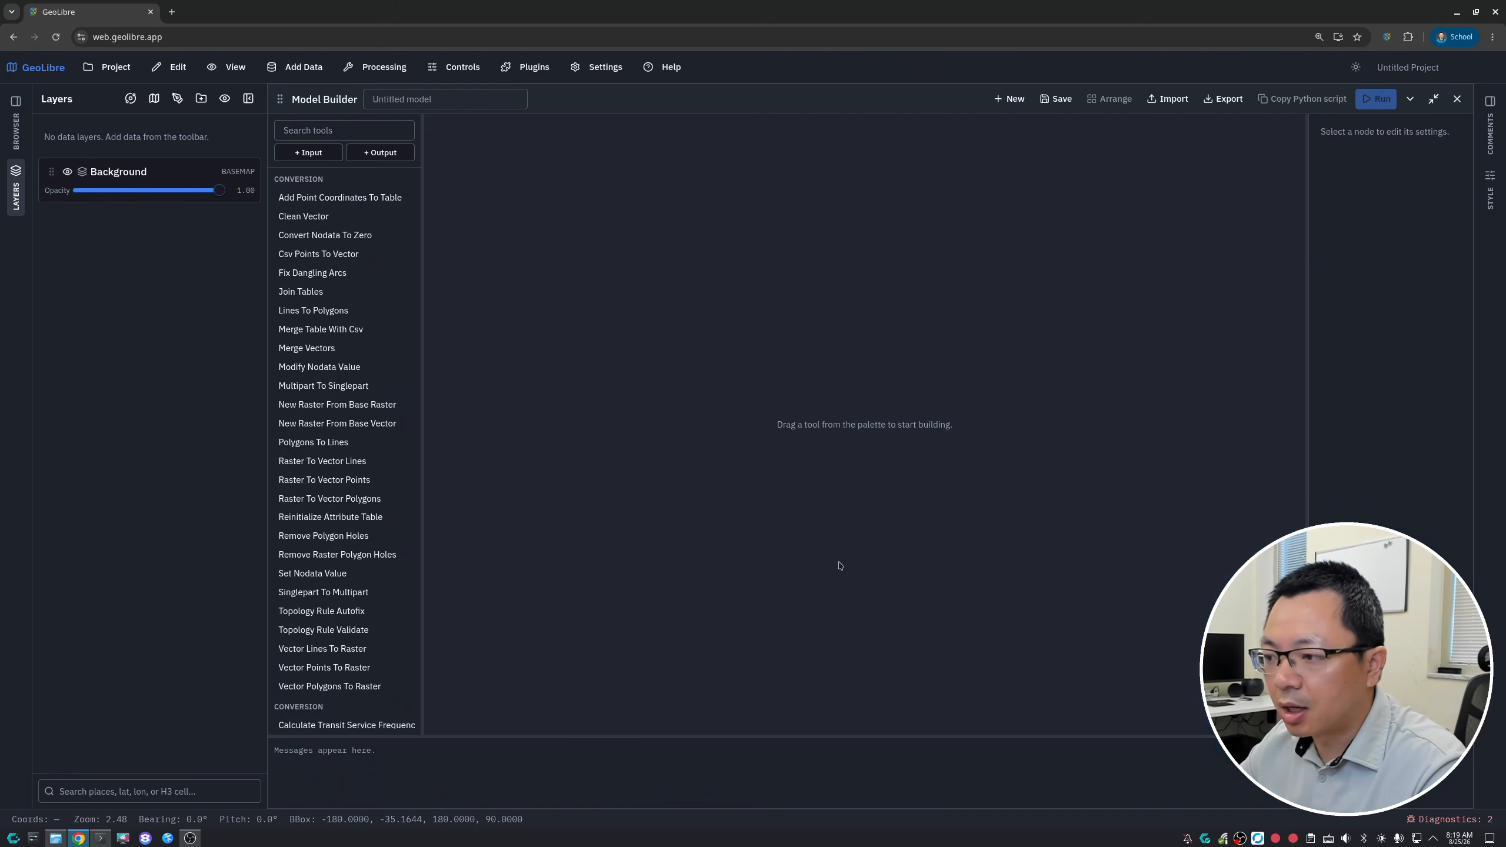
{"action": "left_click", "coordinate": [1433, 98]}
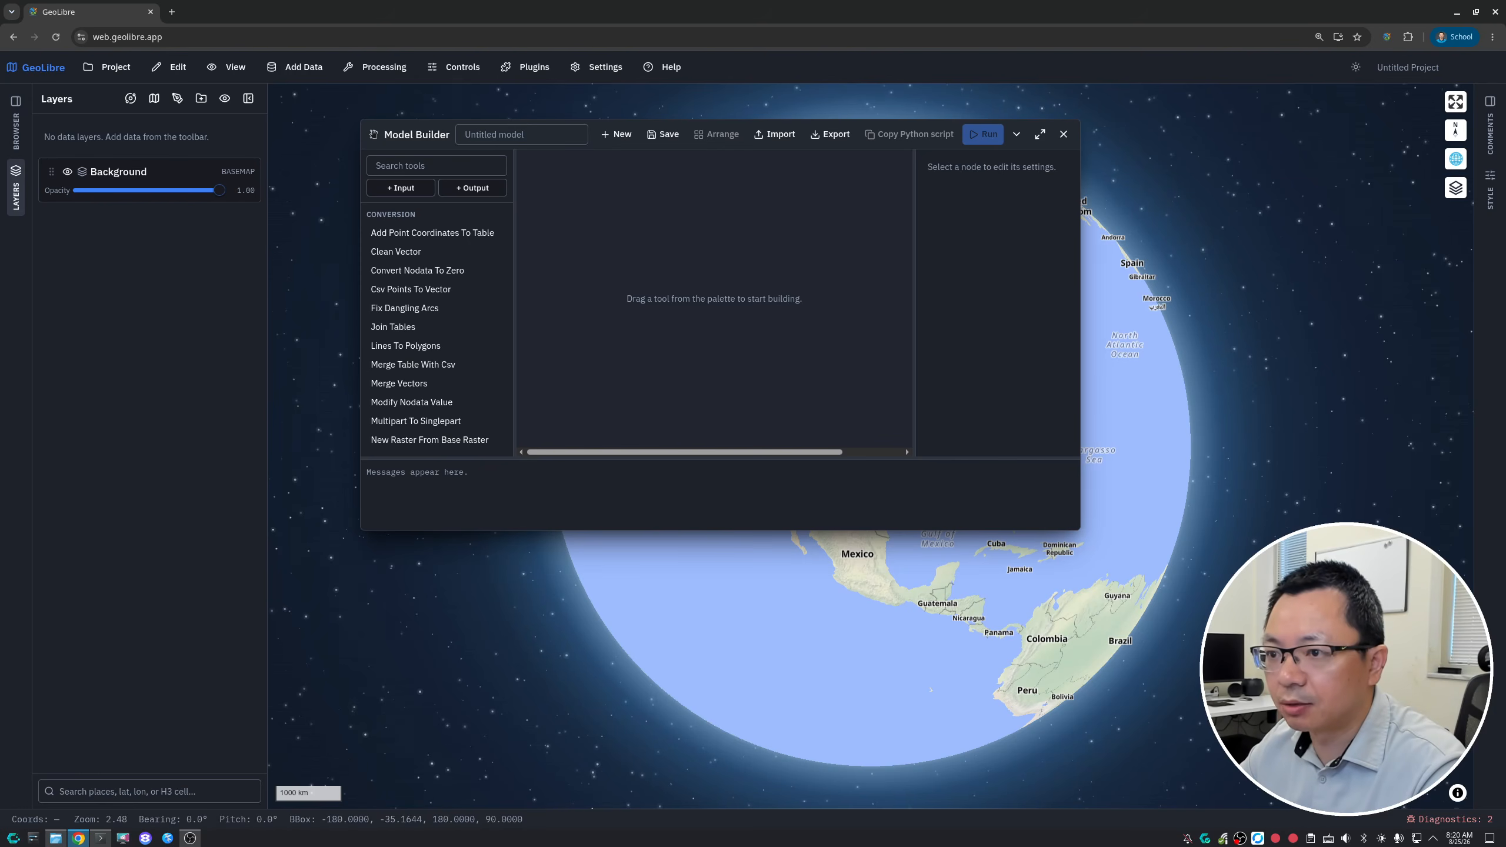
- Move the floating Model Builder window close to the Layers panel and enlarge it
{"action": "left_click_drag", "start_coordinate": [374, 135], "coordinate": [301, 110]}
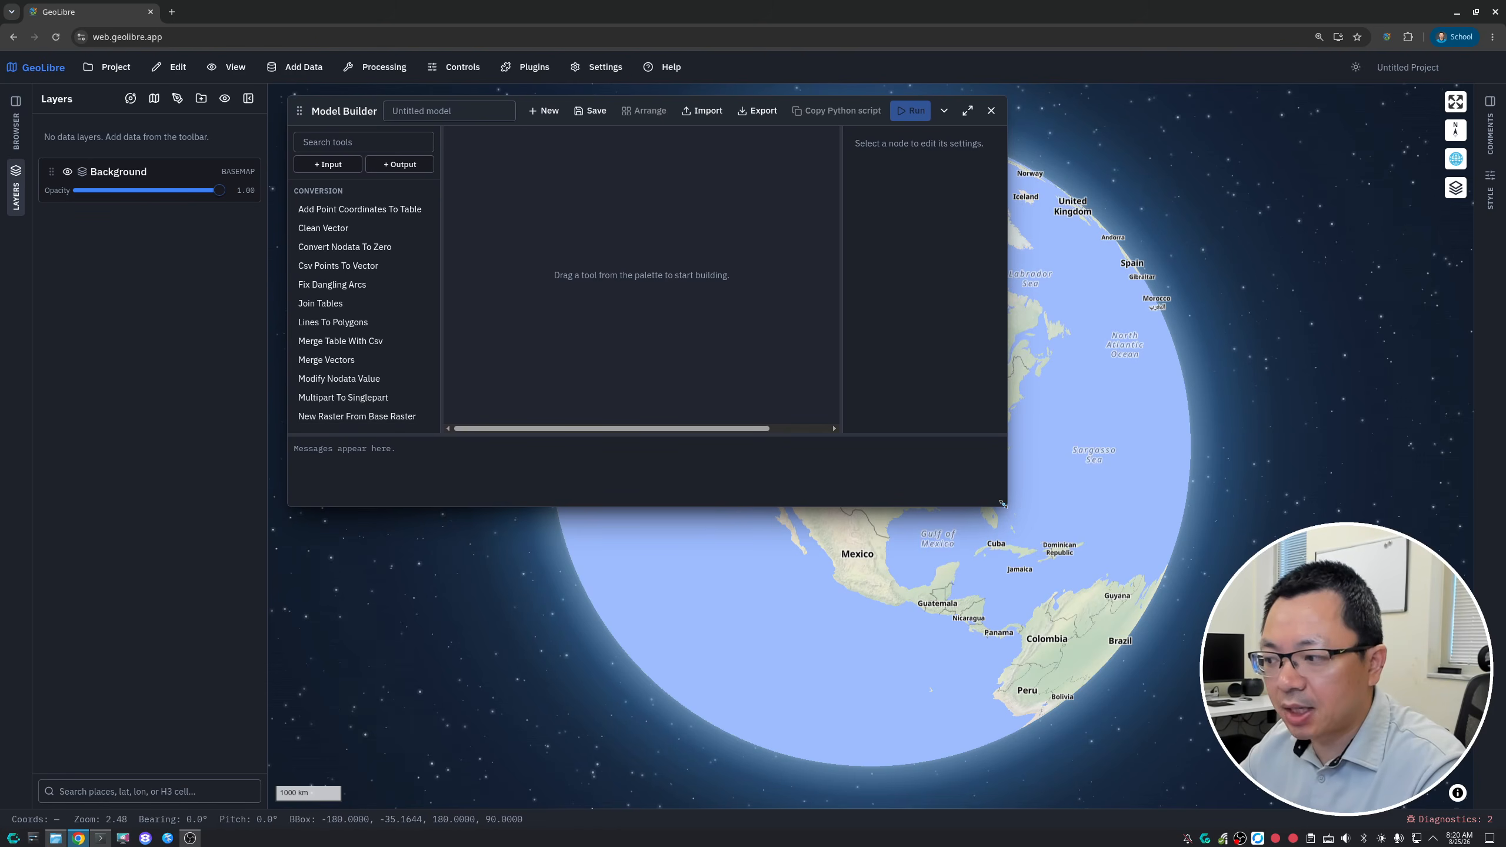
{"action": "left_click_drag", "start_coordinate": [1006, 506], "coordinate": [1162, 641]}
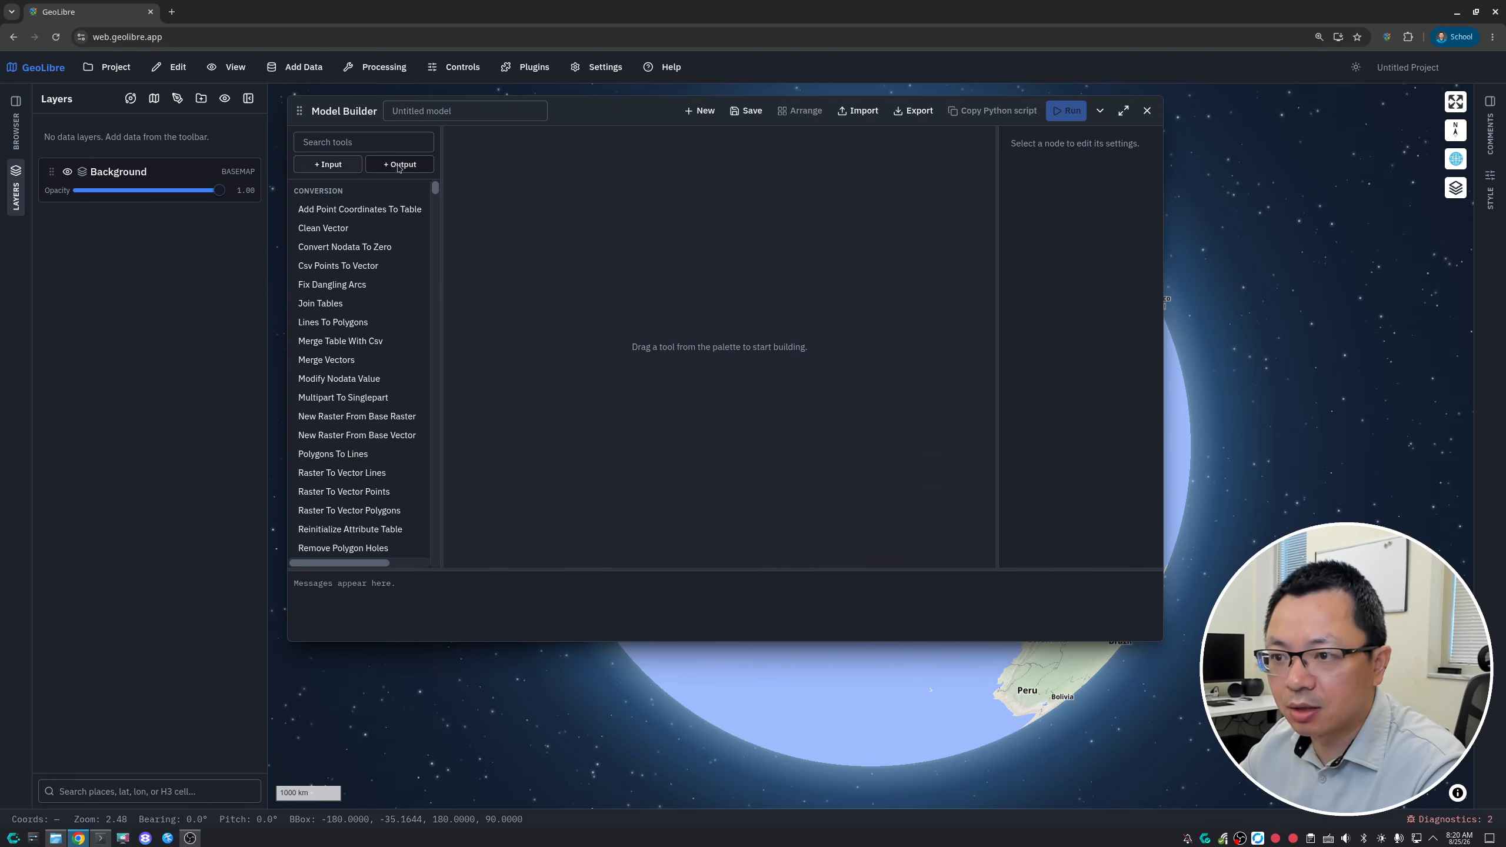
- Add an input node and the tools Convert Nodata To Zero, Clean Vector, Merge Table With Csv, Multipart To Singlepart and Polygons To Lines
{"action": "left_click", "coordinate": [328, 164]}
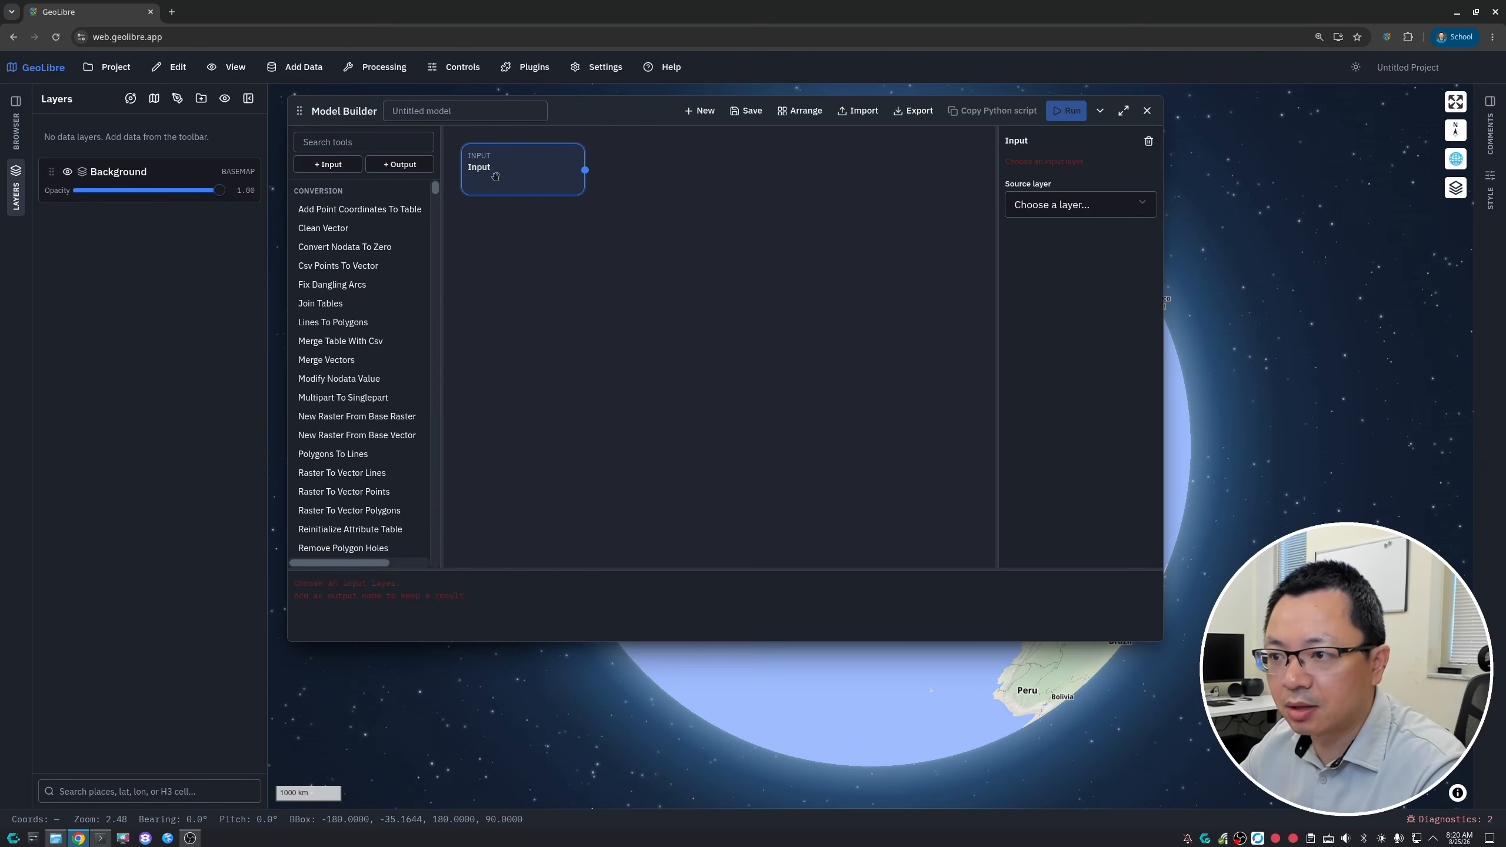
{"action": "left_click", "coordinate": [344, 247]}
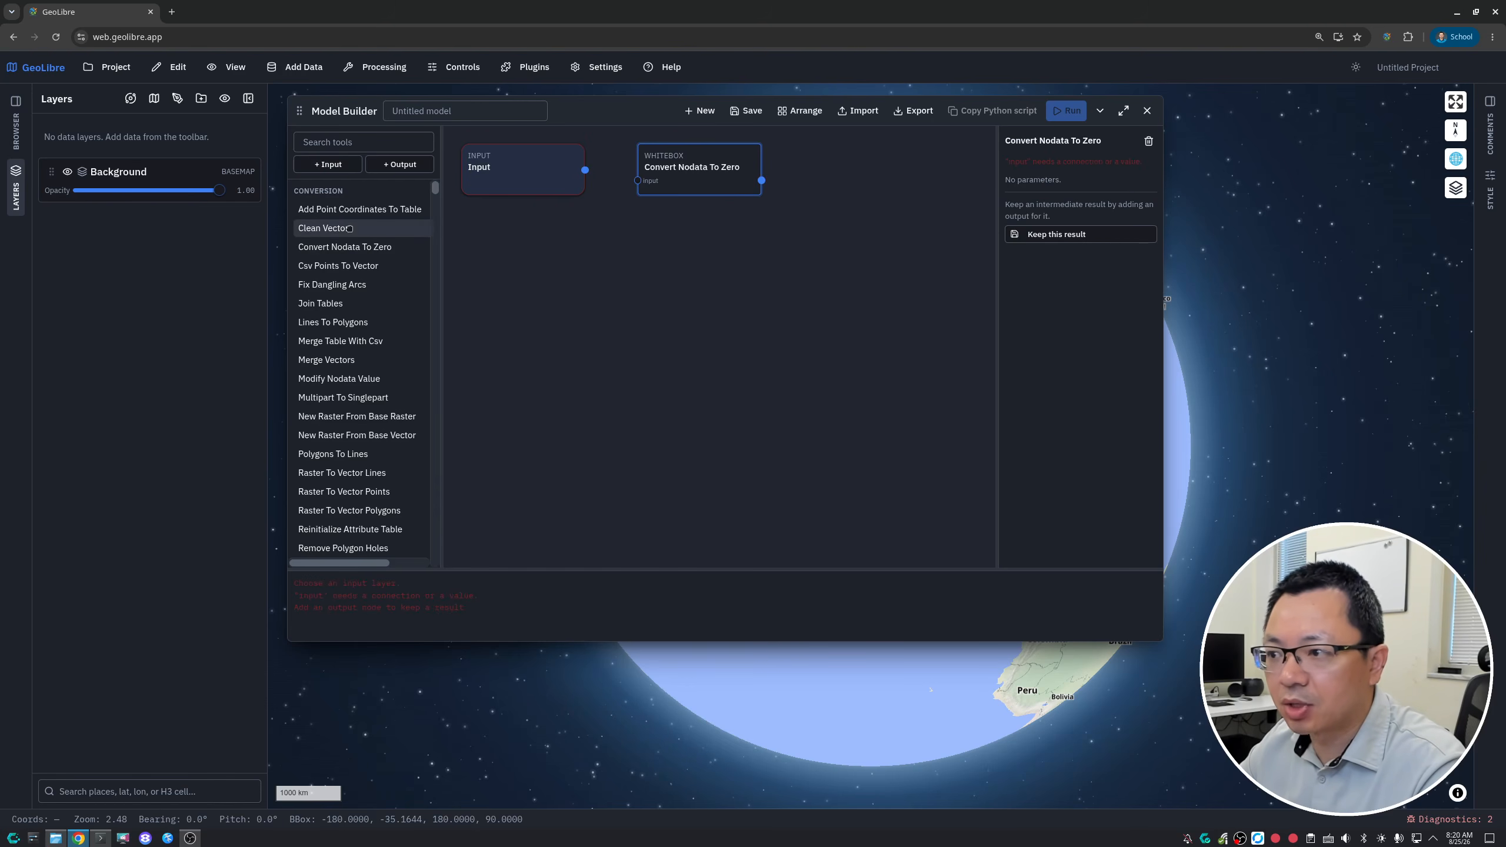
{"action": "left_click", "coordinate": [323, 228]}
{"action": "left_click", "coordinate": [341, 341]}
{"action": "left_click", "coordinate": [355, 396]}
{"action": "left_click", "coordinate": [335, 454]}
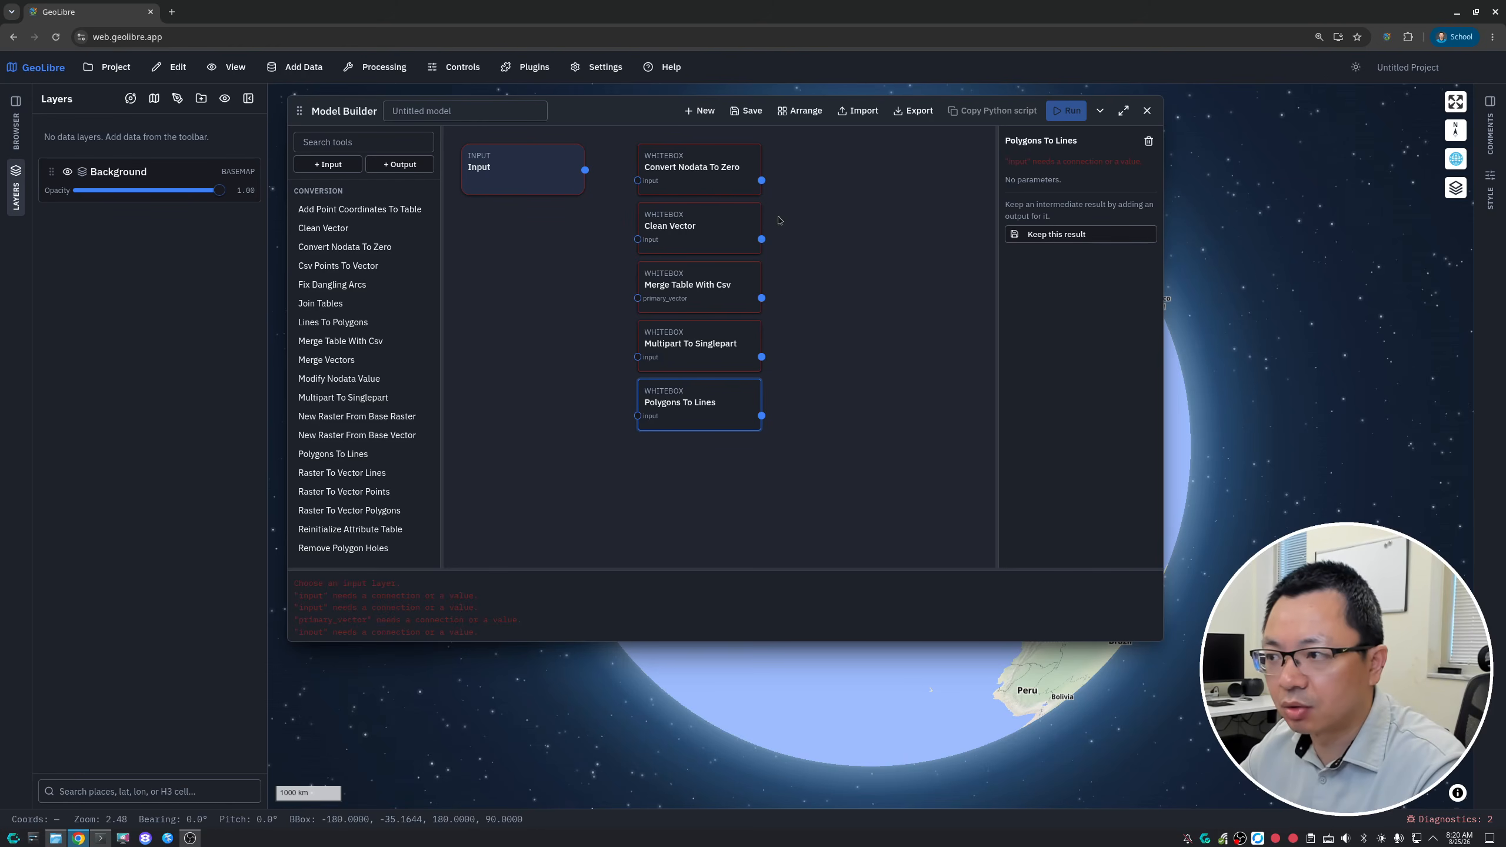
- Start a new blank model, discarding the unsaved nodes, and close the Model Builder
{"action": "left_click", "coordinate": [695, 113]}
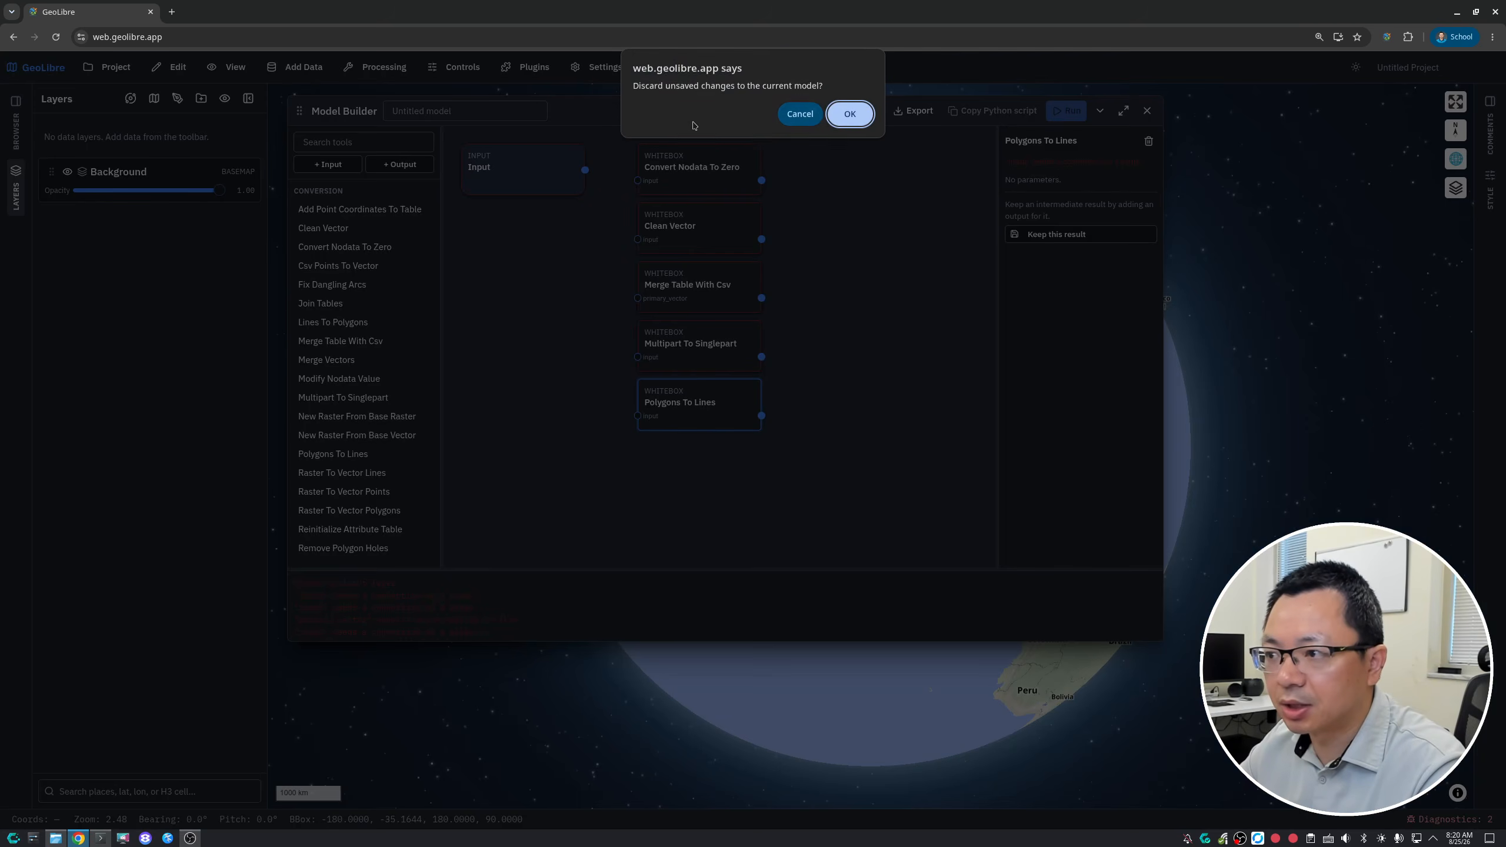
{"action": "left_click", "coordinate": [850, 113]}
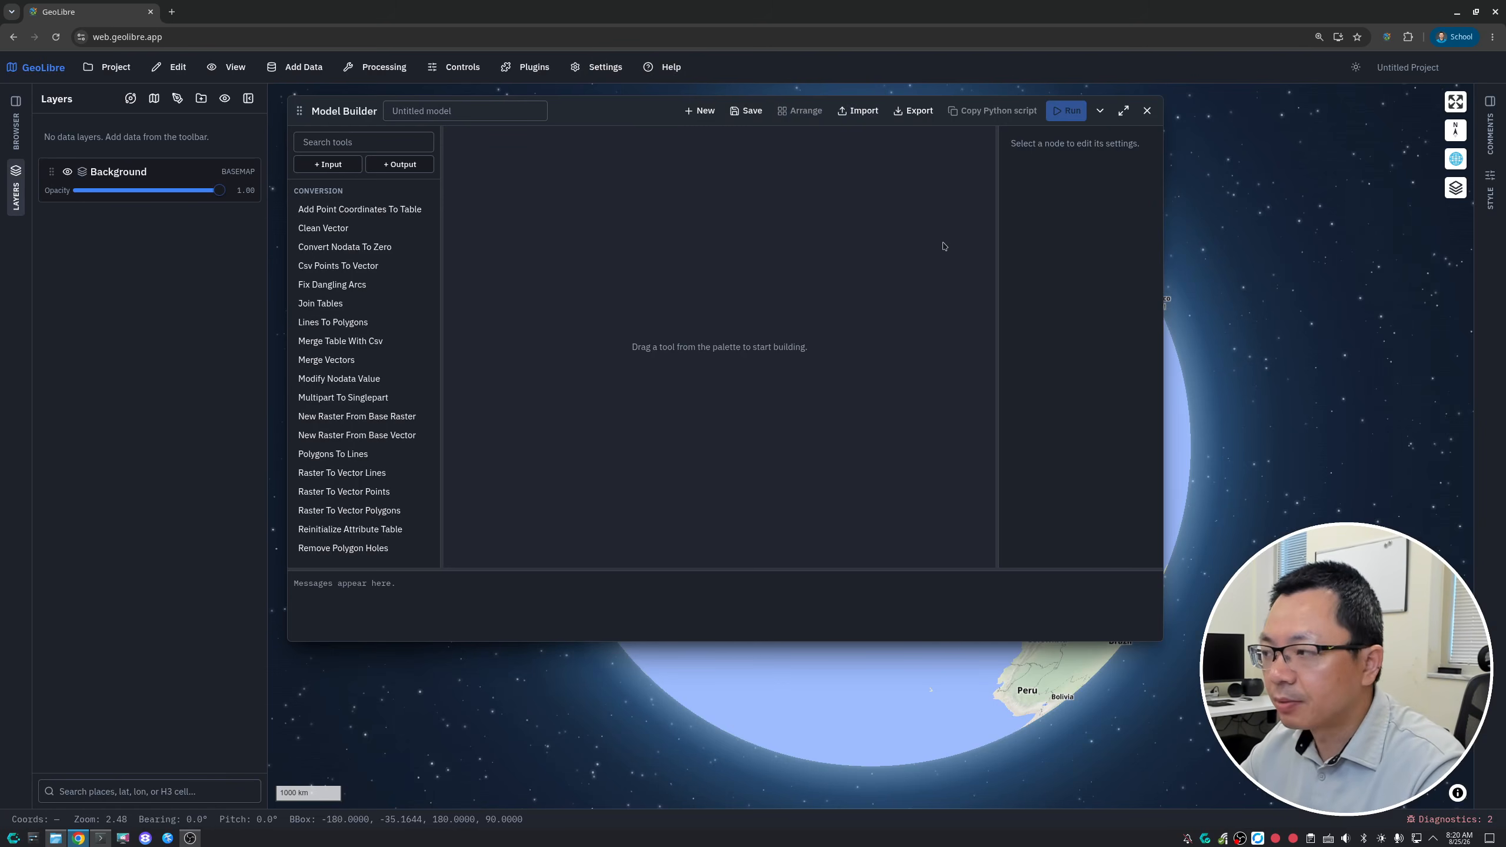
{"action": "left_click", "coordinate": [1147, 110]}
- Load the Las Vegas buildings sample data as a vector layer and close the Add Vector Layer dialog
{"action": "left_click", "coordinate": [297, 67]}
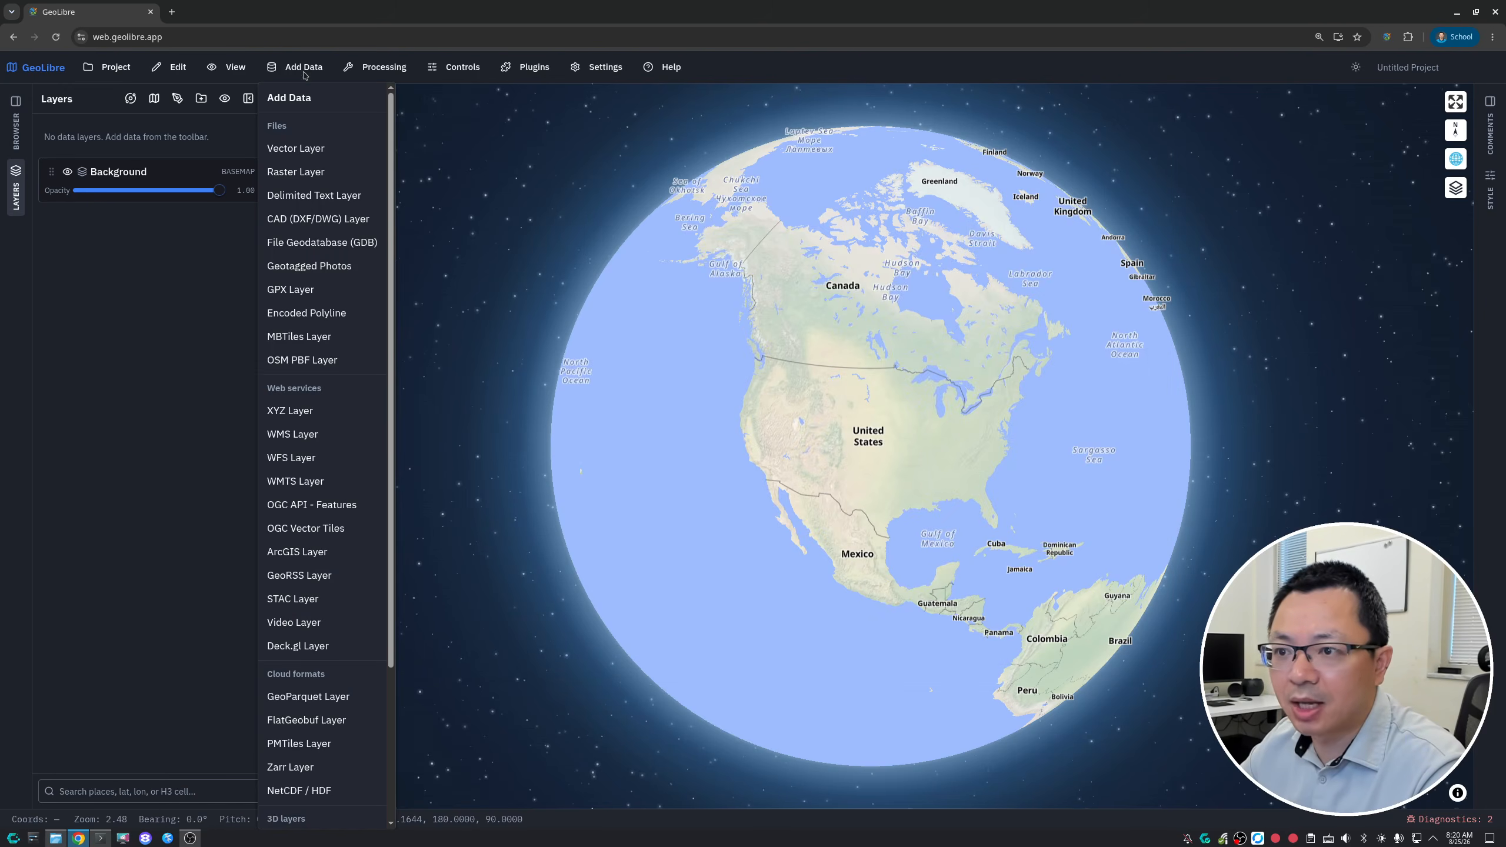
{"action": "left_click", "coordinate": [307, 149]}
{"action": "left_click", "coordinate": [439, 237]}
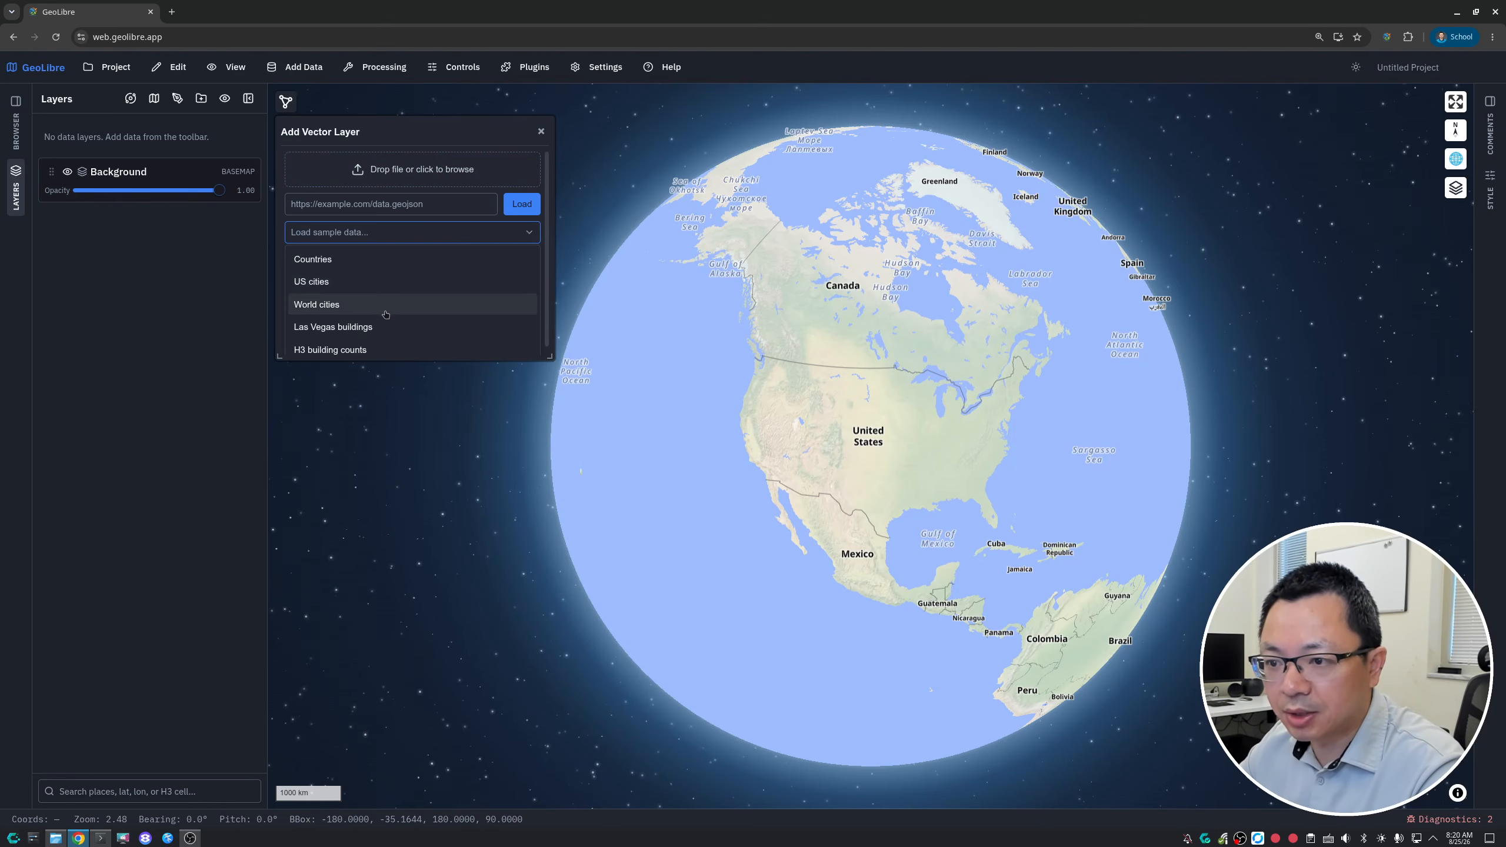
{"action": "left_click", "coordinate": [400, 327]}
{"action": "left_click", "coordinate": [526, 204]}
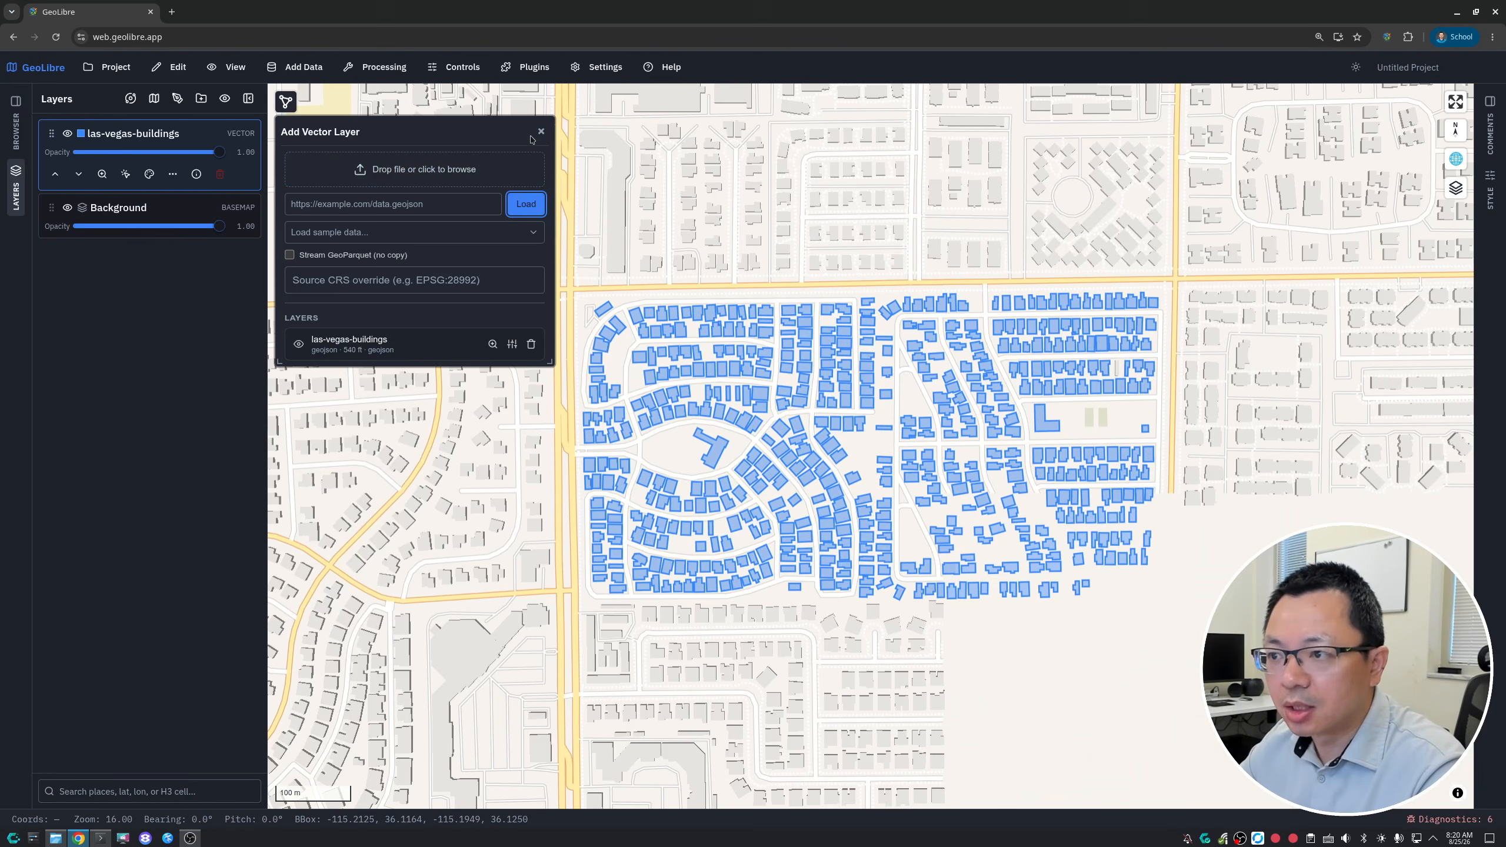
{"action": "left_click", "coordinate": [535, 130]}
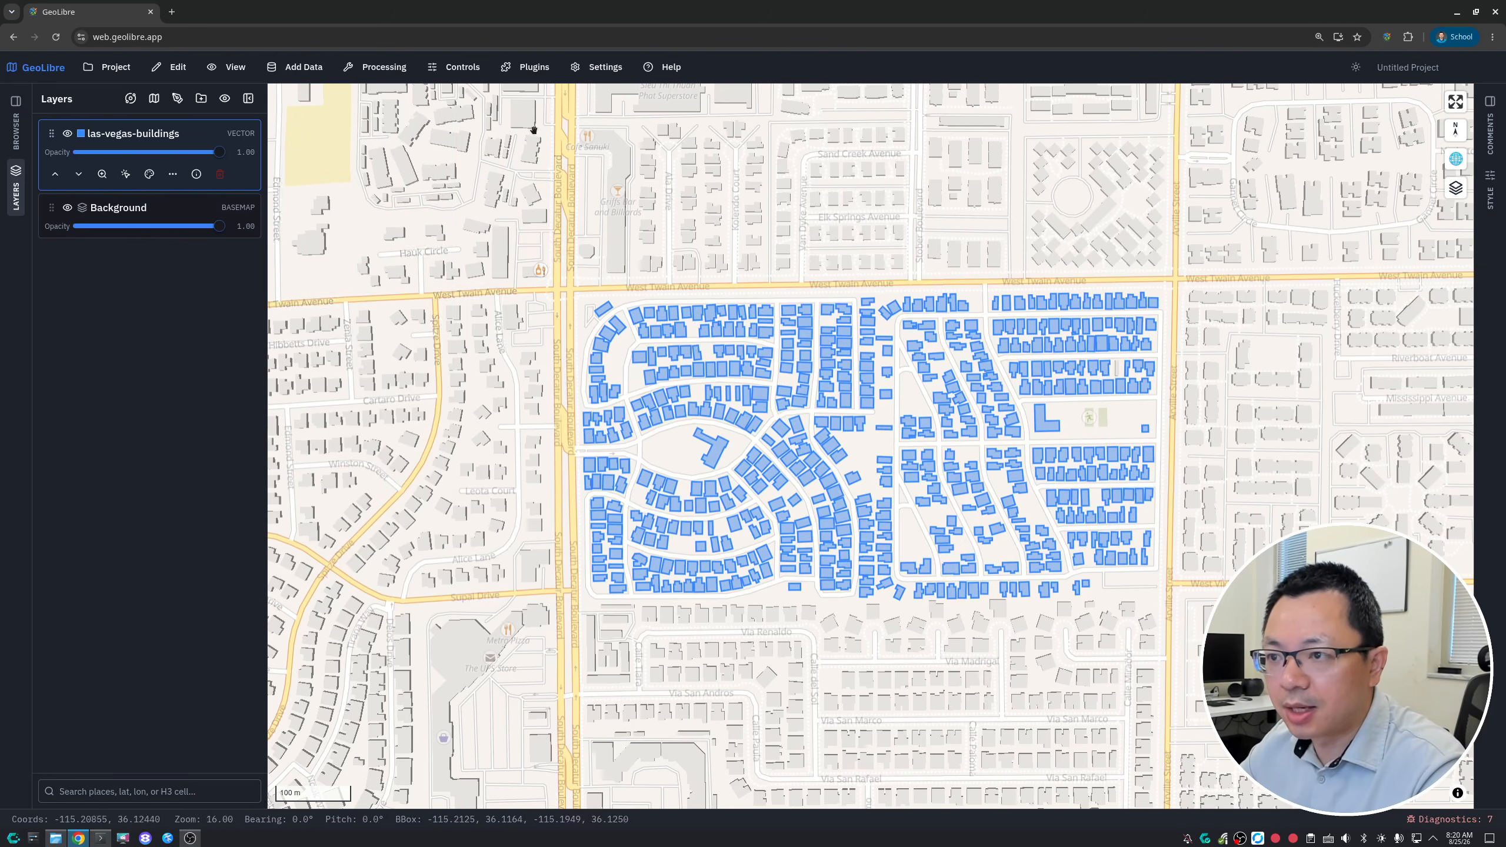
- Reopen the Model Builder, collapse it to inspect the buildings on the map, and maximize it
{"action": "left_click", "coordinate": [379, 66]}
{"action": "left_click", "coordinate": [391, 431]}
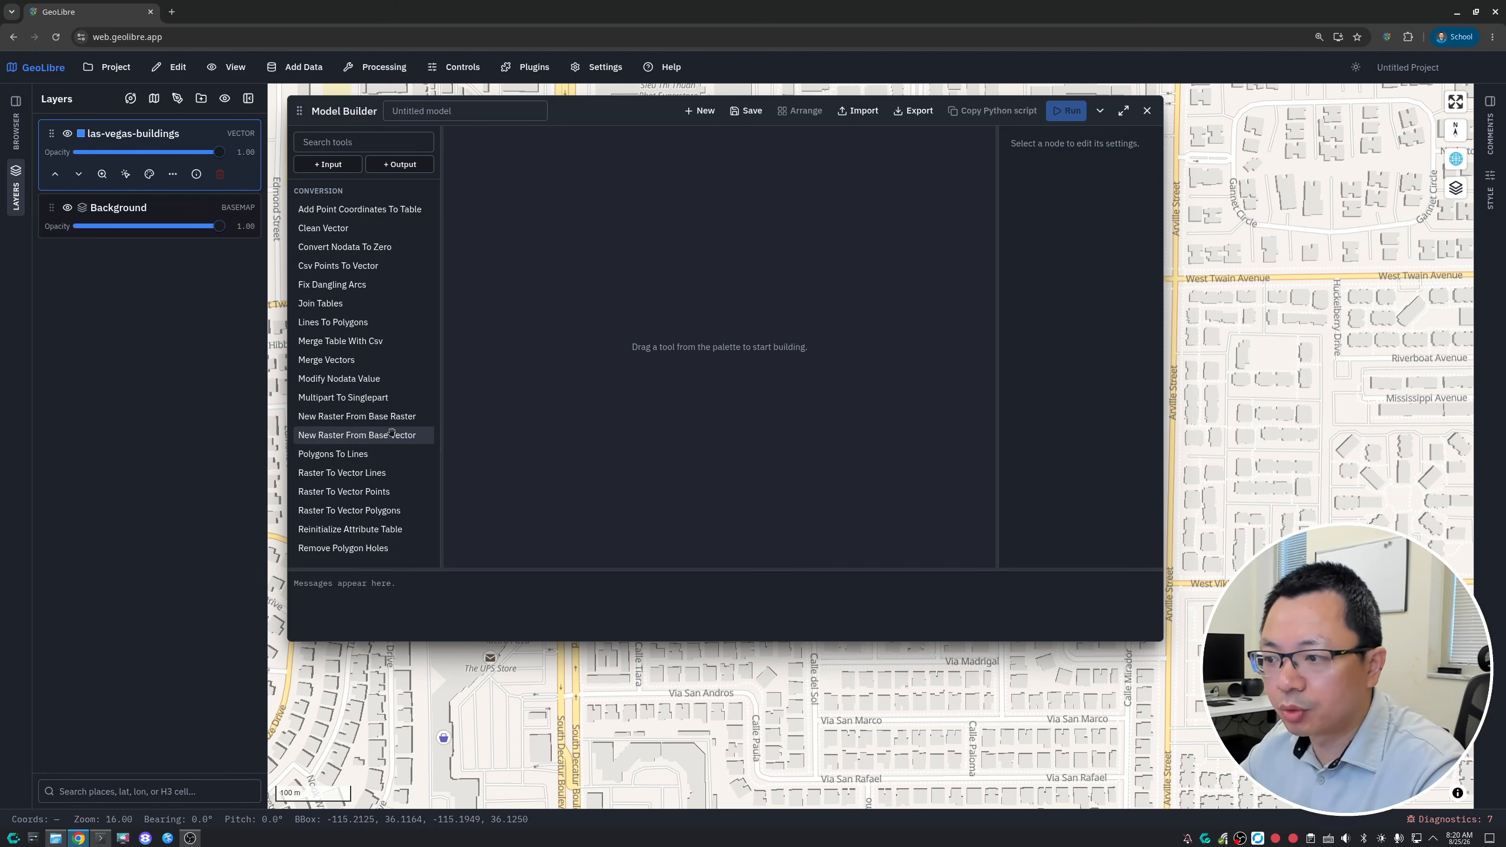
{"action": "left_click", "coordinate": [1100, 114]}
{"action": "scroll", "coordinate": [652, 436], "scroll_direction": "up", "scroll_amount": 3}
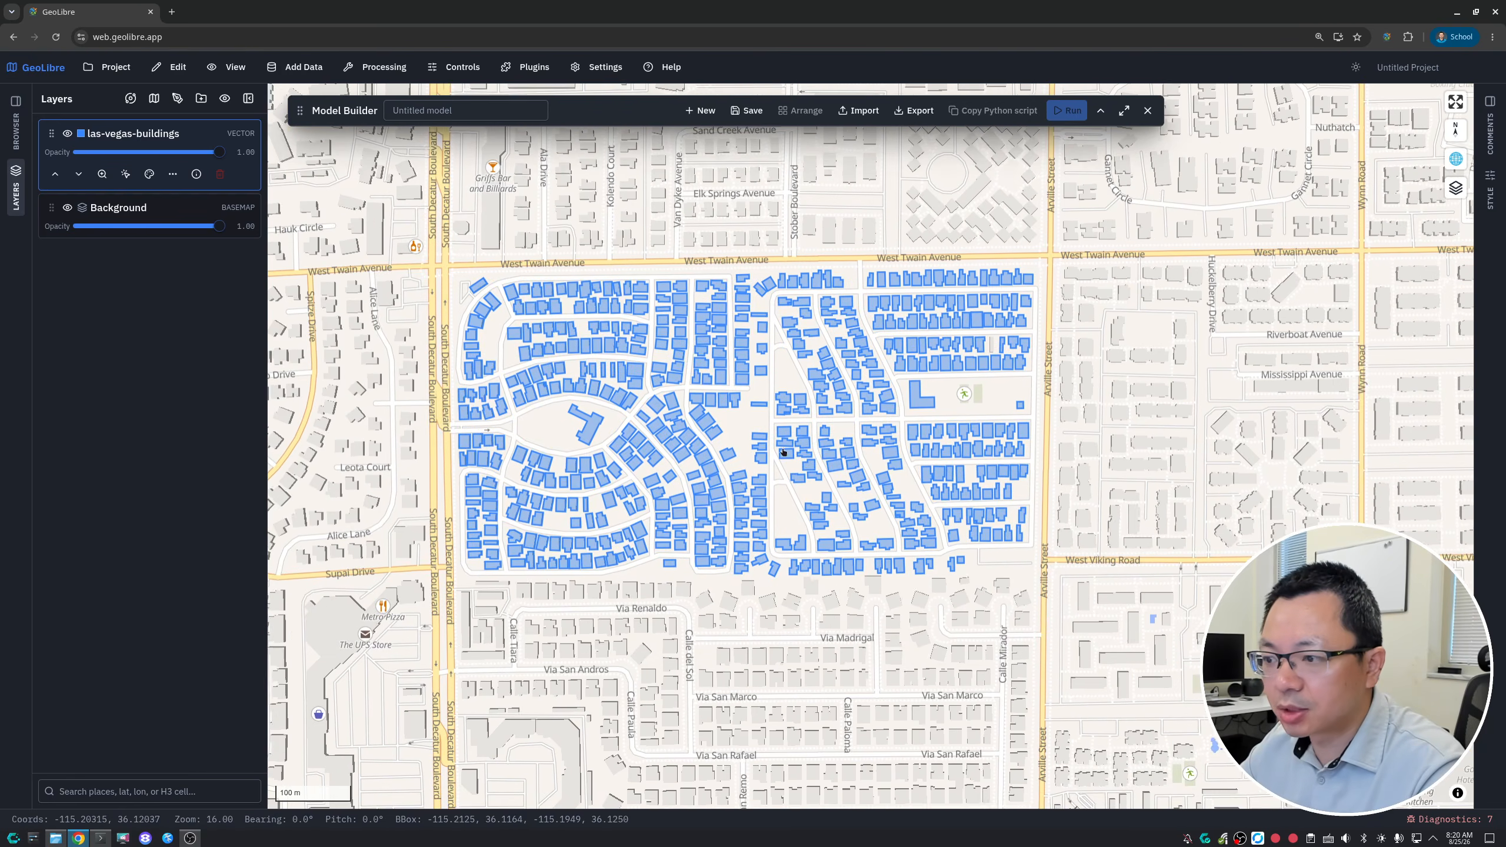
{"action": "scroll", "coordinate": [622, 447], "scroll_direction": "up", "scroll_amount": 2}
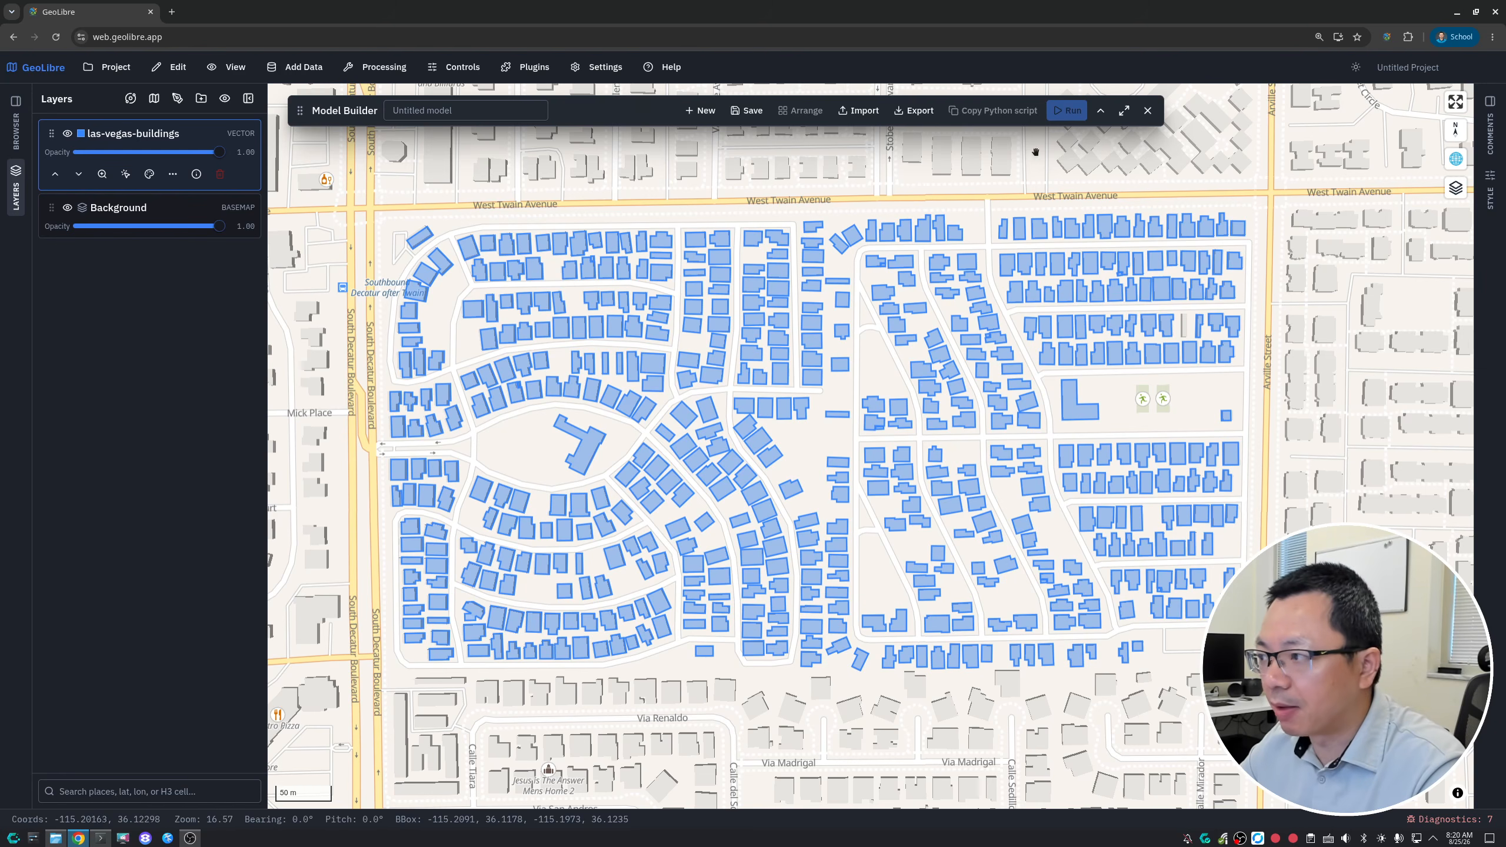
{"action": "left_click", "coordinate": [1125, 111]}
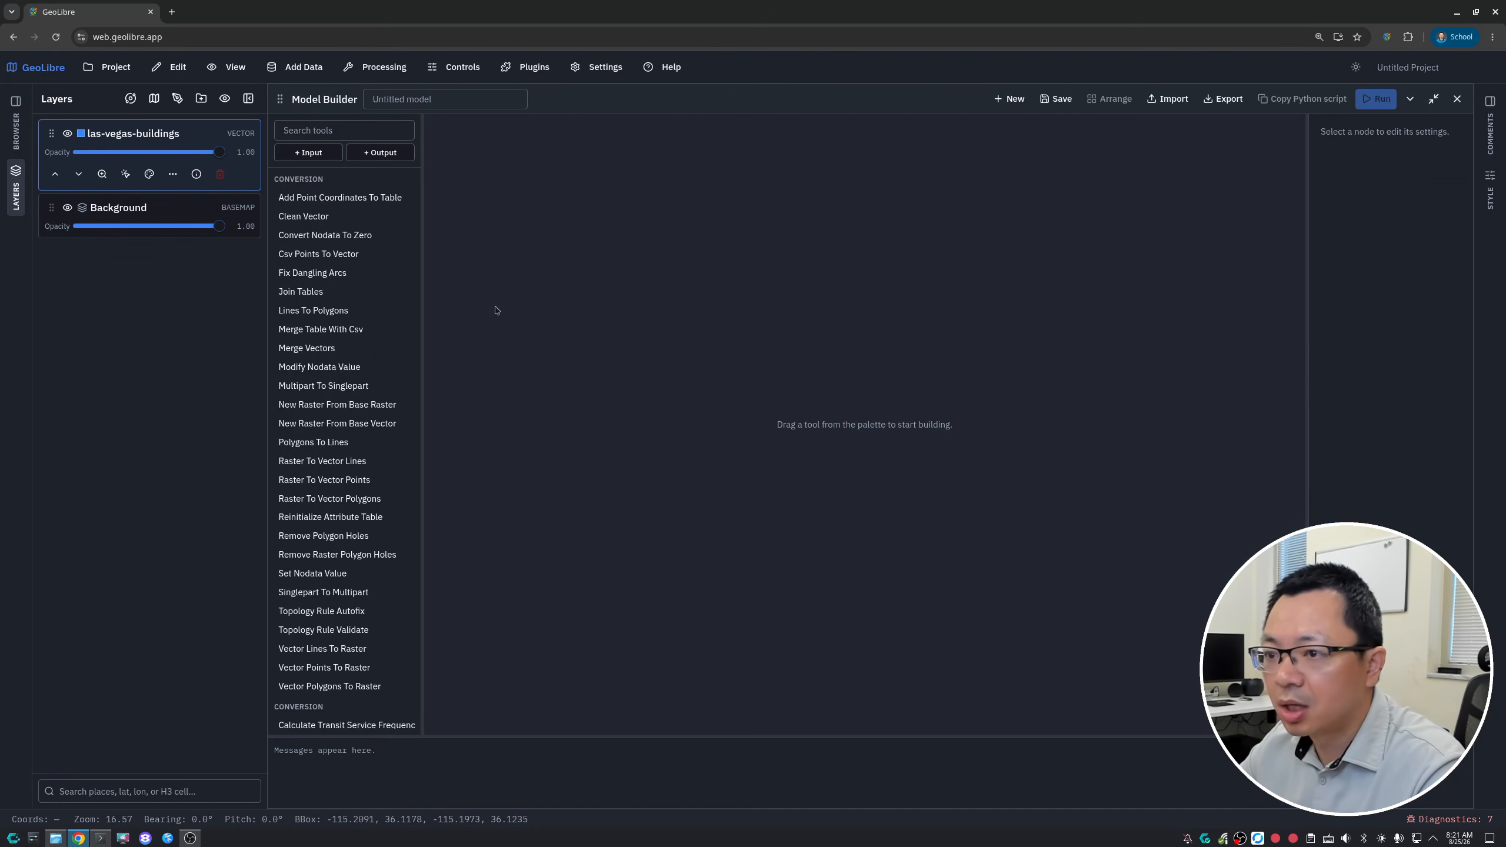
- Add an input node with las-vegas-buildings as source layer and place it in the upper part of the model canvas
{"action": "left_click", "coordinate": [308, 152]}
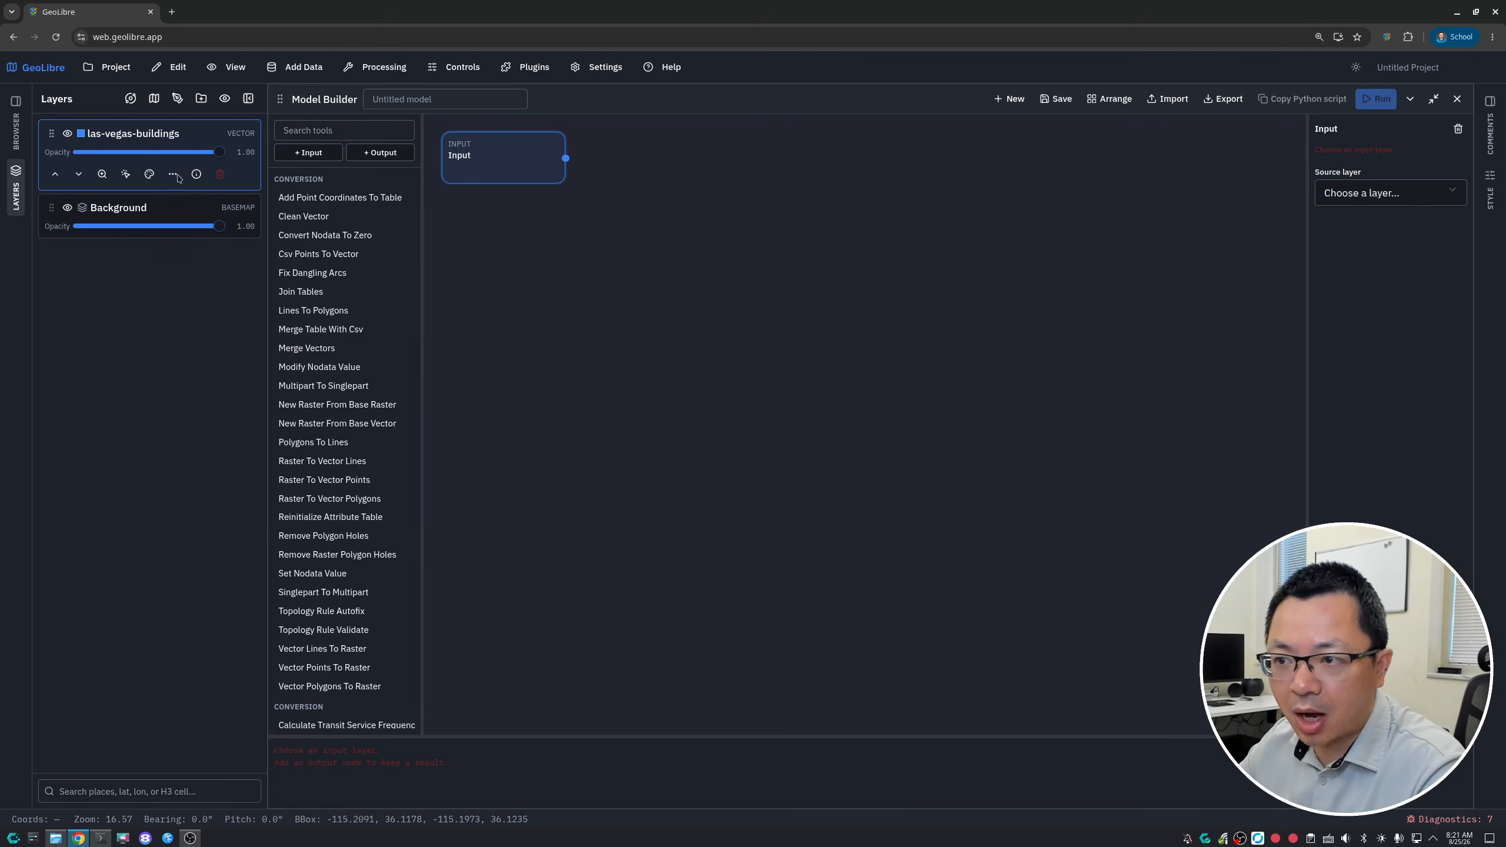
{"action": "left_click", "coordinate": [1387, 194]}
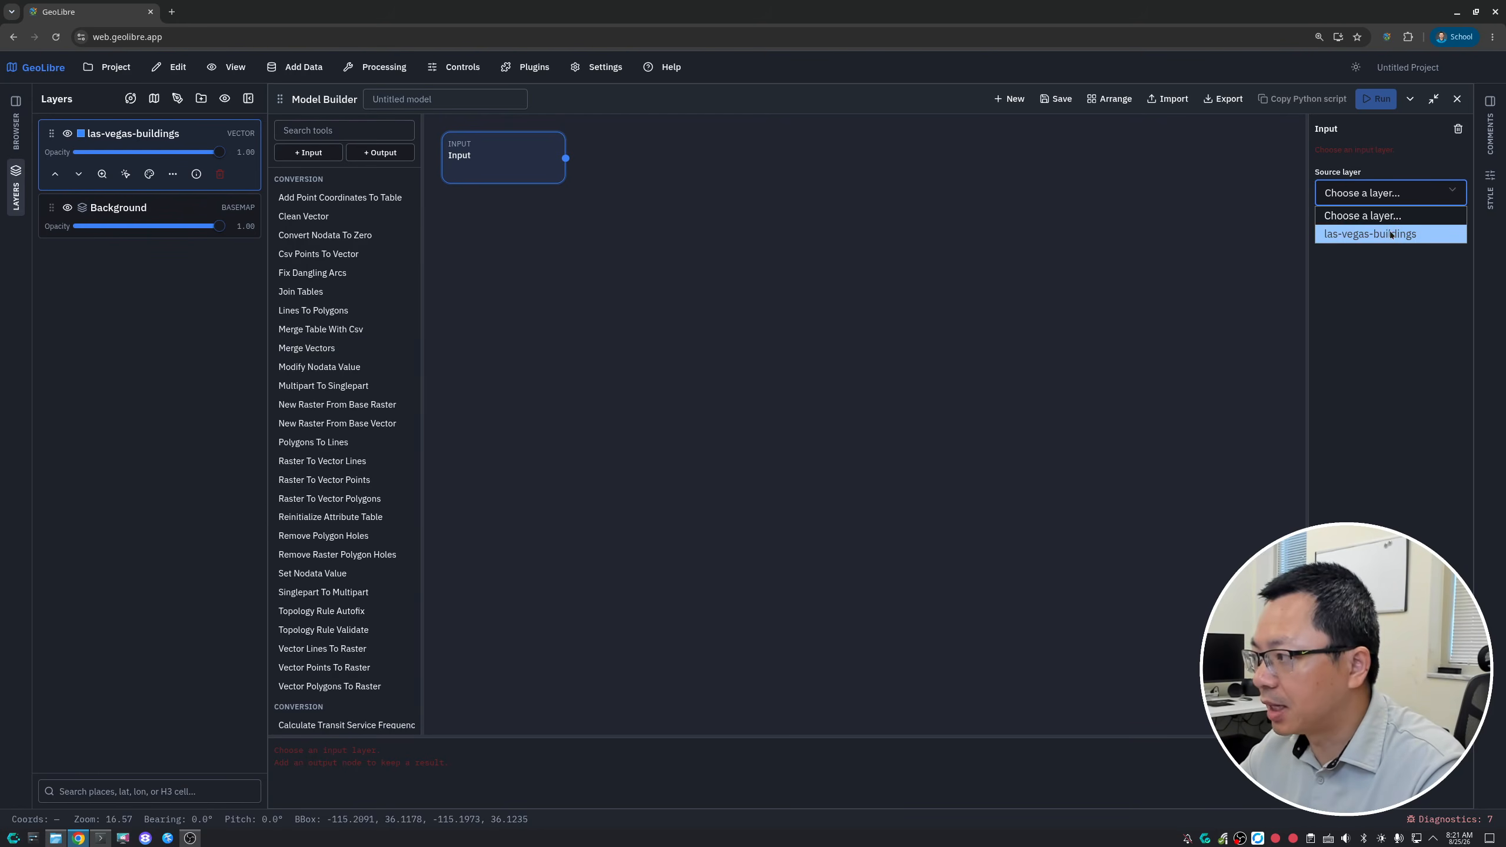
{"action": "left_click", "coordinate": [1390, 235]}
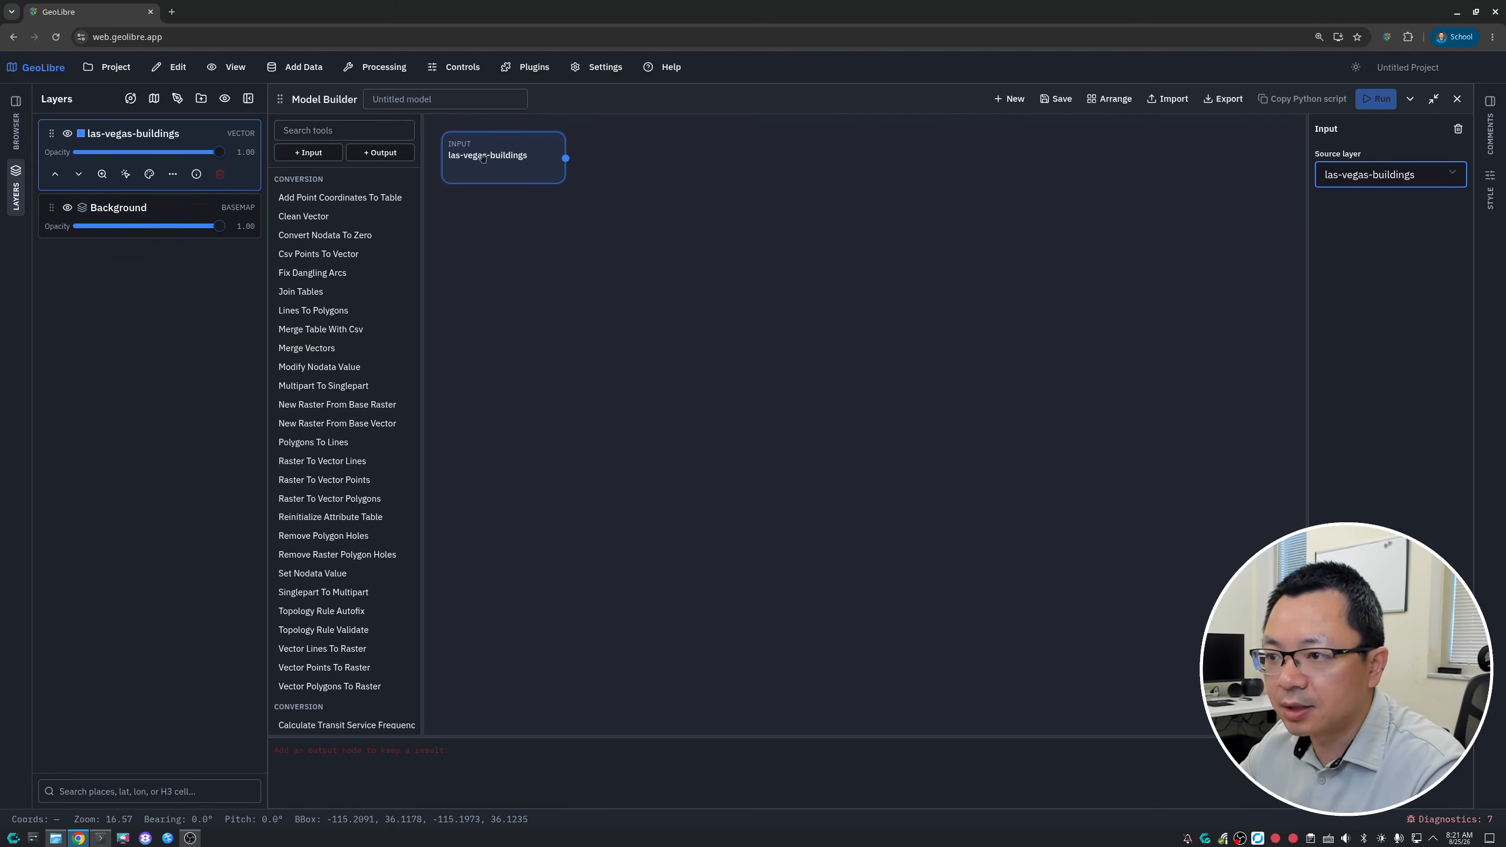
{"action": "left_click_drag", "start_coordinate": [483, 157], "coordinate": [785, 248]}
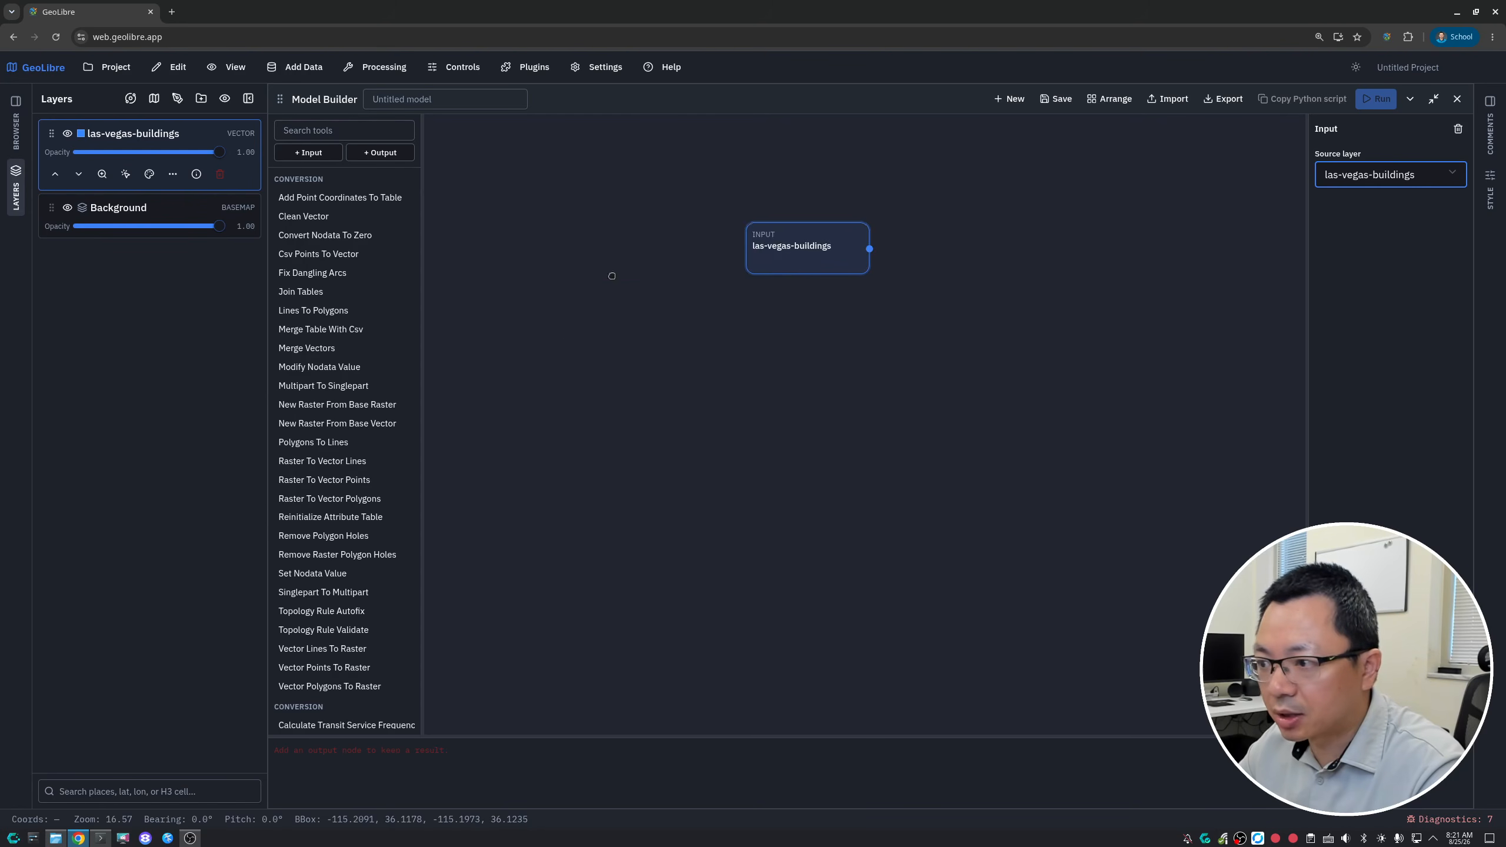
{"action": "left_click_drag", "start_coordinate": [612, 276], "coordinate": [608, 220]}
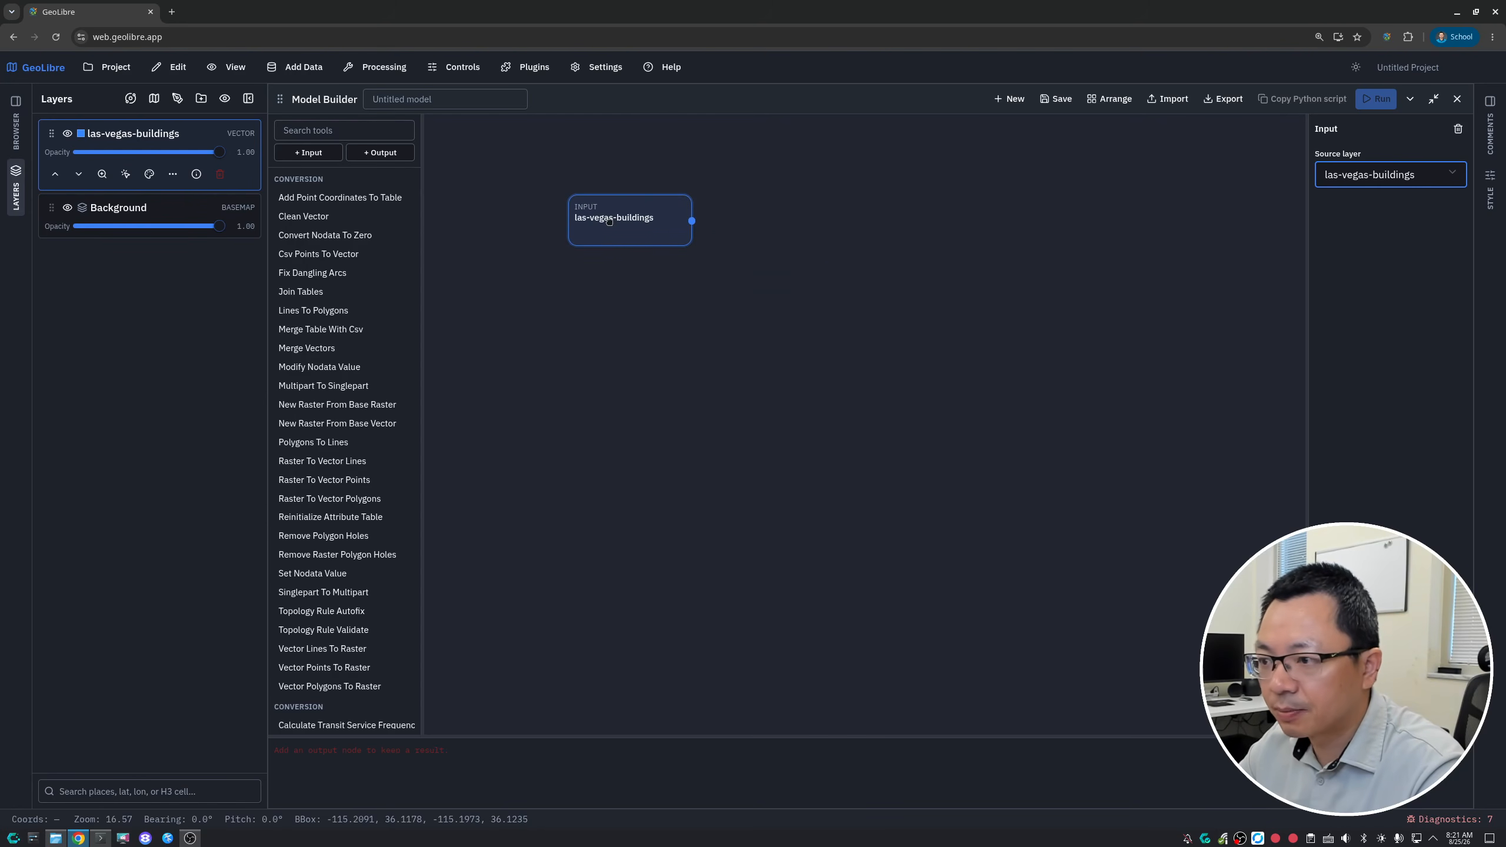
- Find the Centroid Vector tool by searching for "centr" and add it as a node beside the las-vegas-buildings input
{"action": "left_click", "coordinate": [347, 130]}
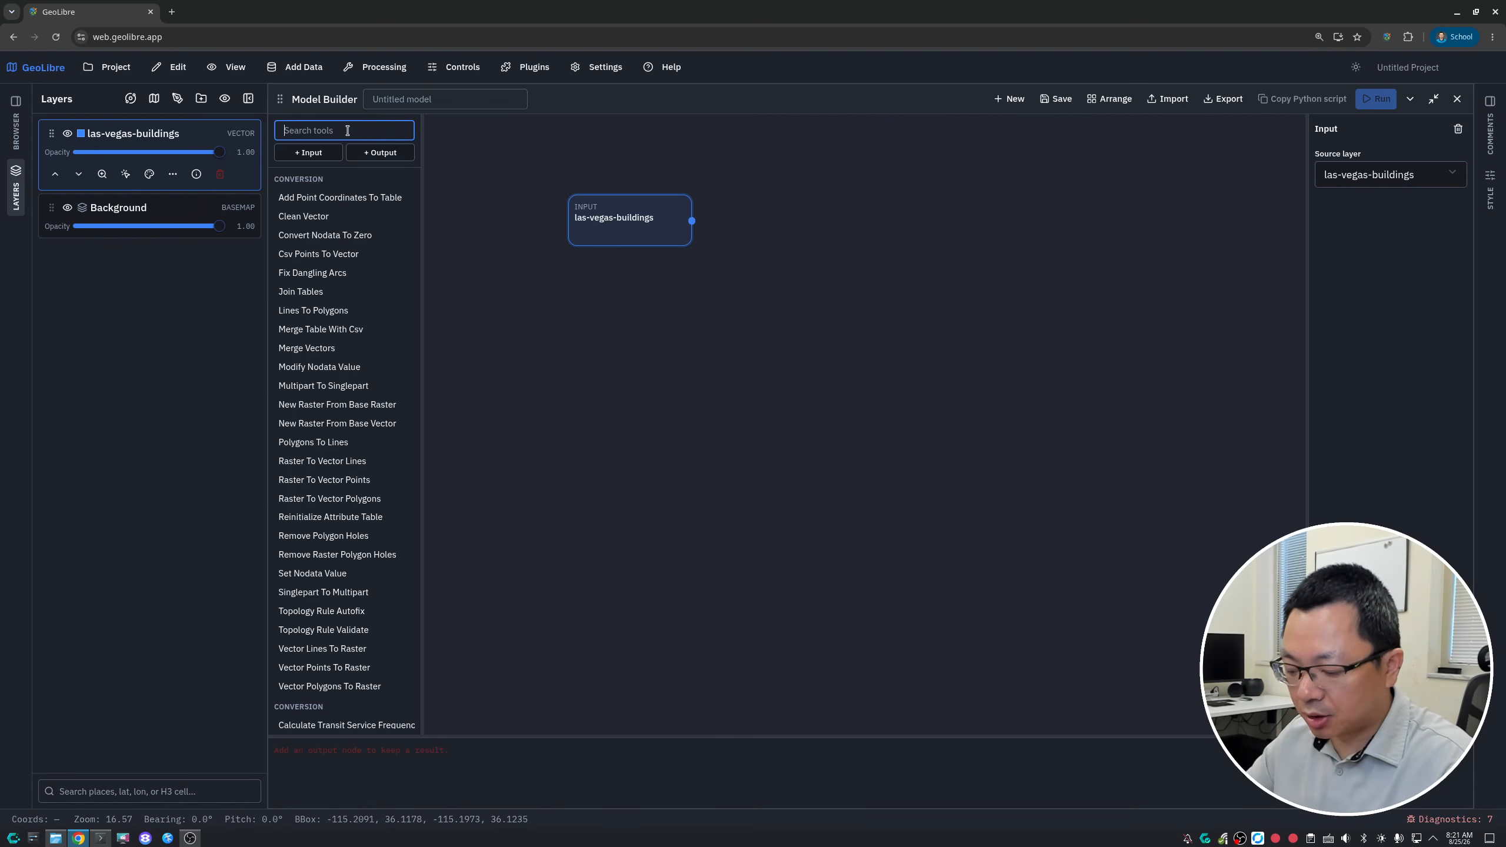
{"action": "type", "text": "vect"}
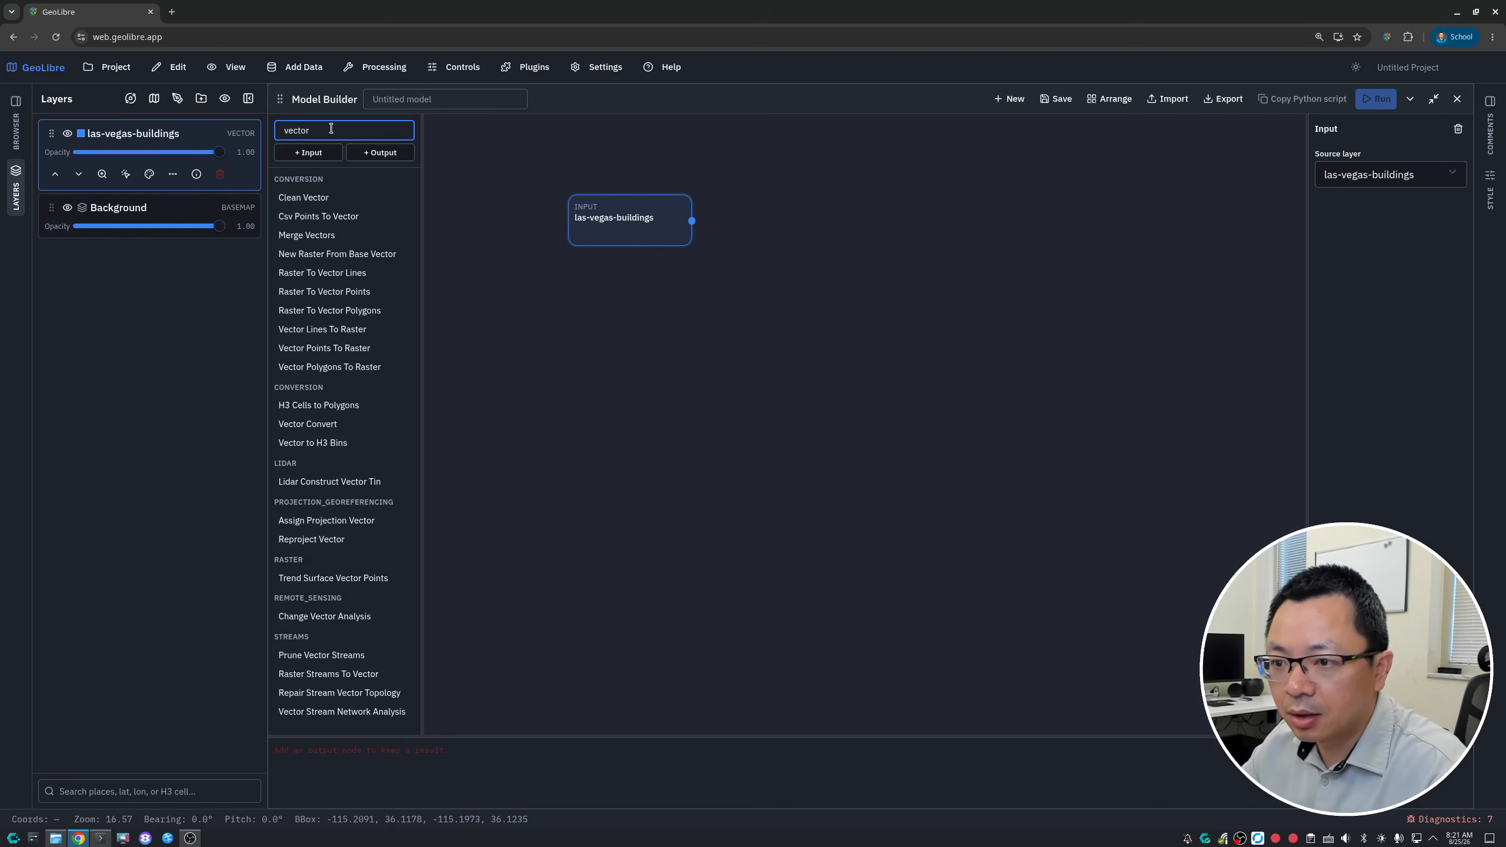
{"action": "type", "text": "or"}
{"action": "key", "text": "BackSpace"}
{"action": "key", "text": "BackSpace"}
{"action": "key", "text": "BackSpace"}
{"action": "key", "text": "BackSpace"}
{"action": "key", "text": "BackSpace"}
{"action": "key", "text": "BackSpace"}
{"action": "type", "text": "ce n"}
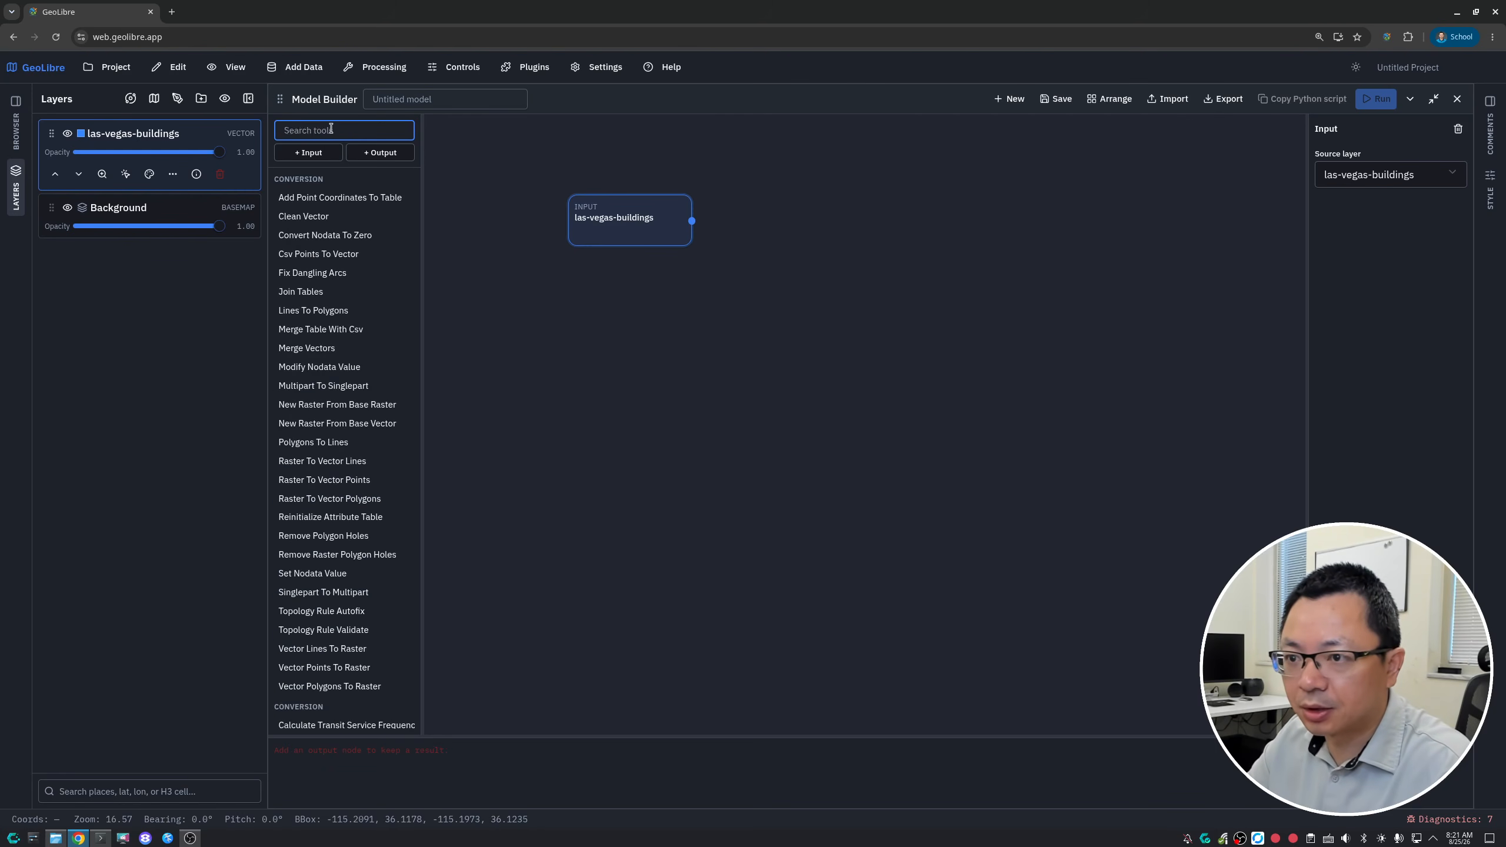
{"action": "key", "text": "BackSpace"}
{"action": "key", "text": "BackSpace"}
{"action": "type", "text": "ntr"}
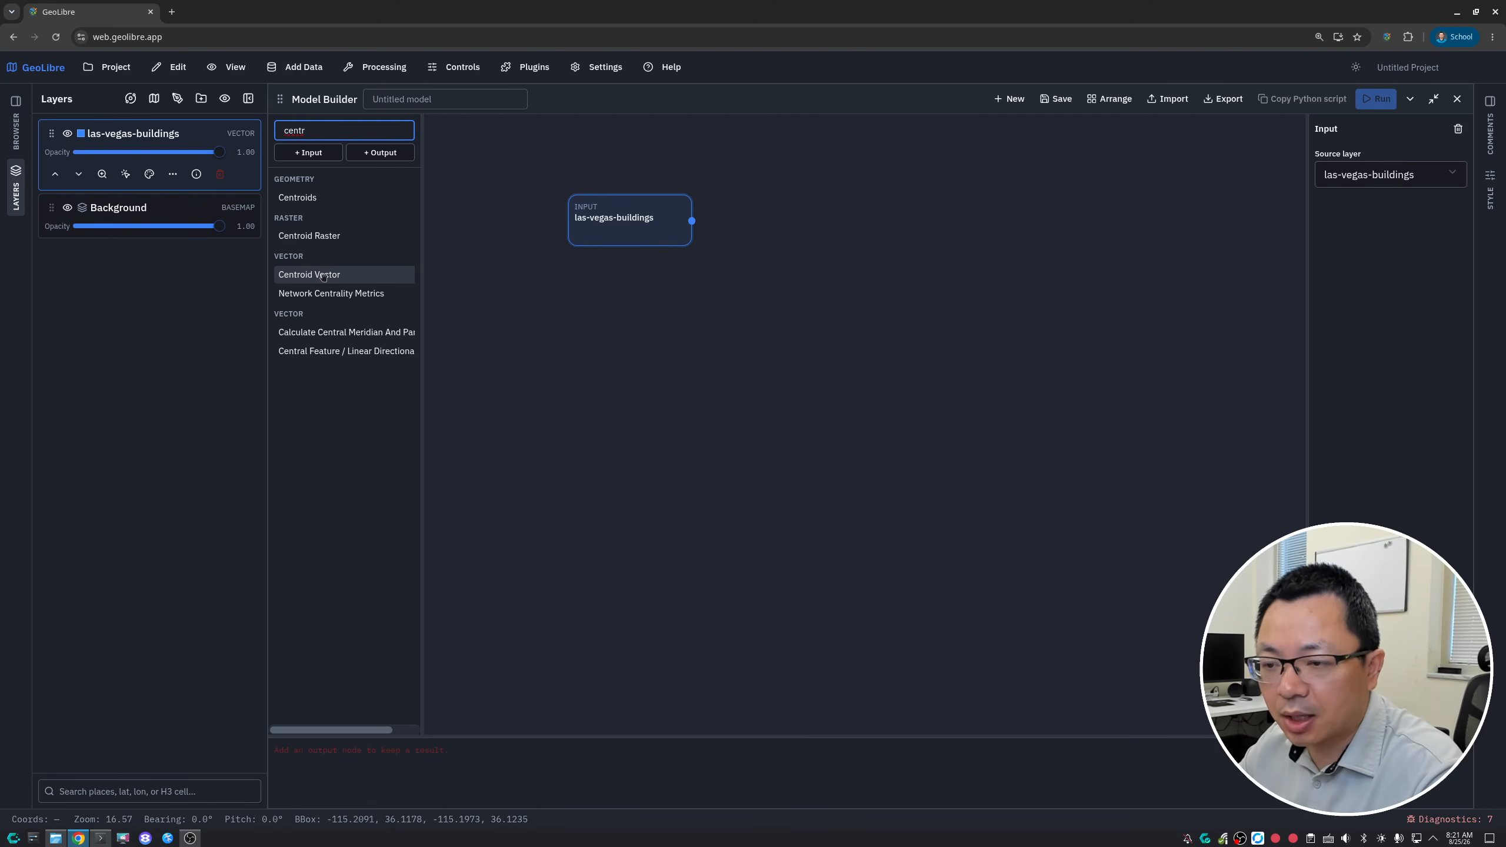
{"action": "left_click", "coordinate": [323, 276]}
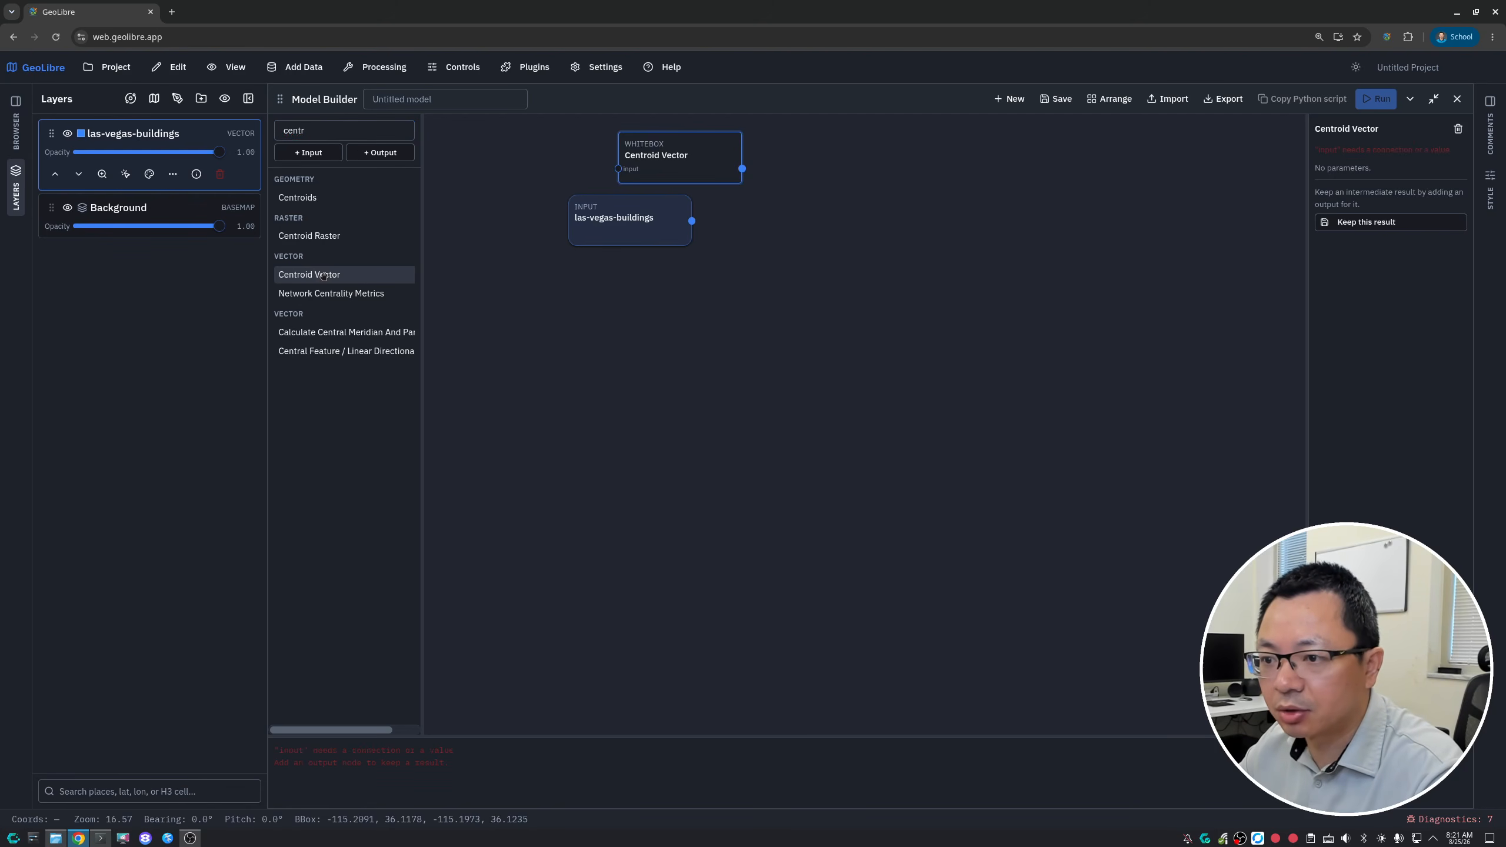
{"action": "left_click_drag", "start_coordinate": [895, 234], "coordinate": [873, 205]}
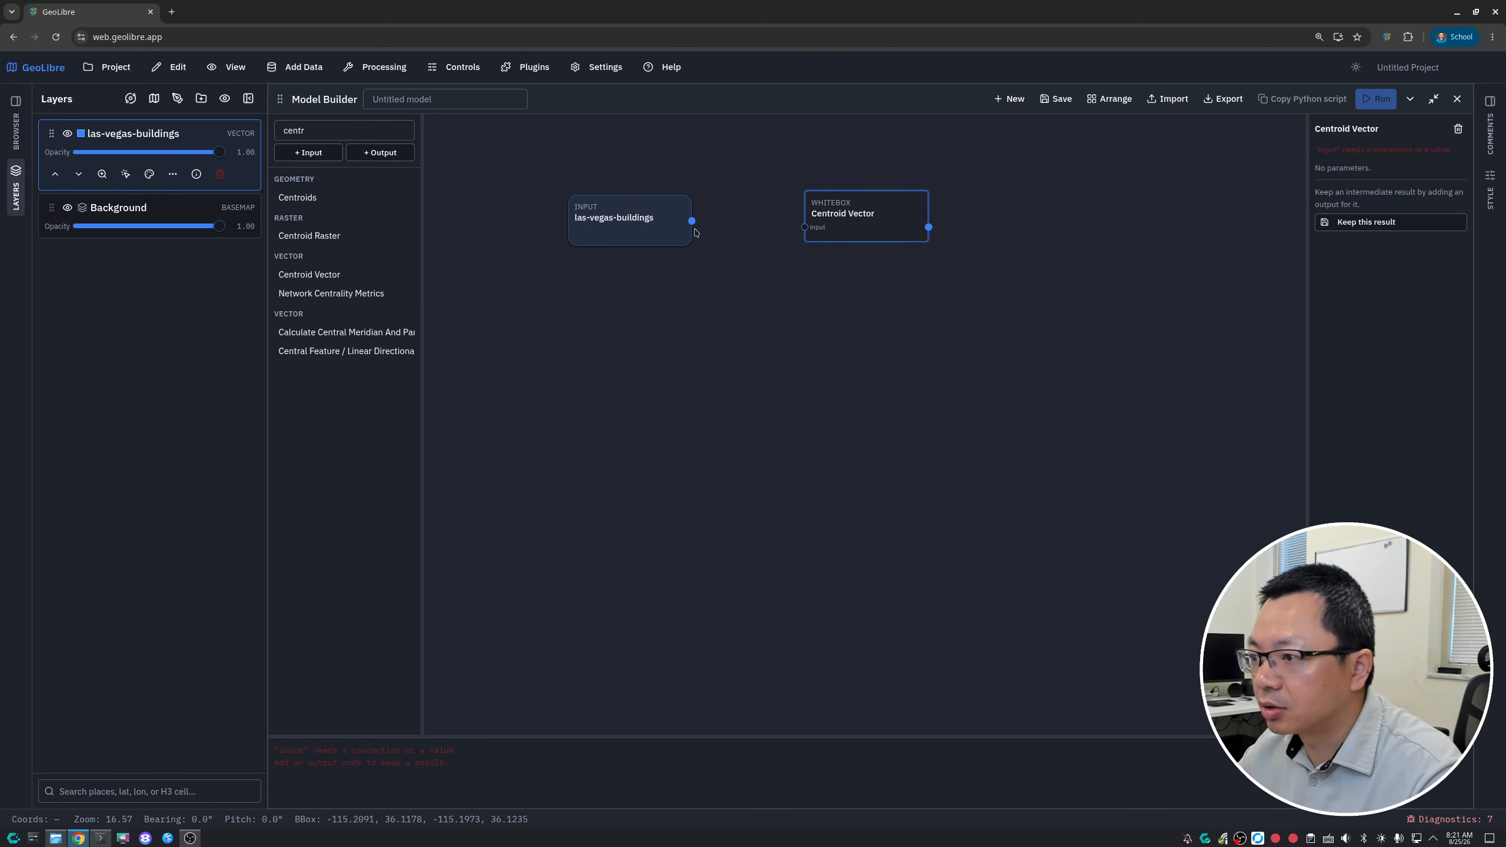
- Connect the las-vegas-buildings node to the input of Centroid Vector and align the two nodes
{"action": "left_click_drag", "start_coordinate": [693, 221], "coordinate": [805, 227]}
{"action": "left_click_drag", "start_coordinate": [617, 234], "coordinate": [652, 224]}
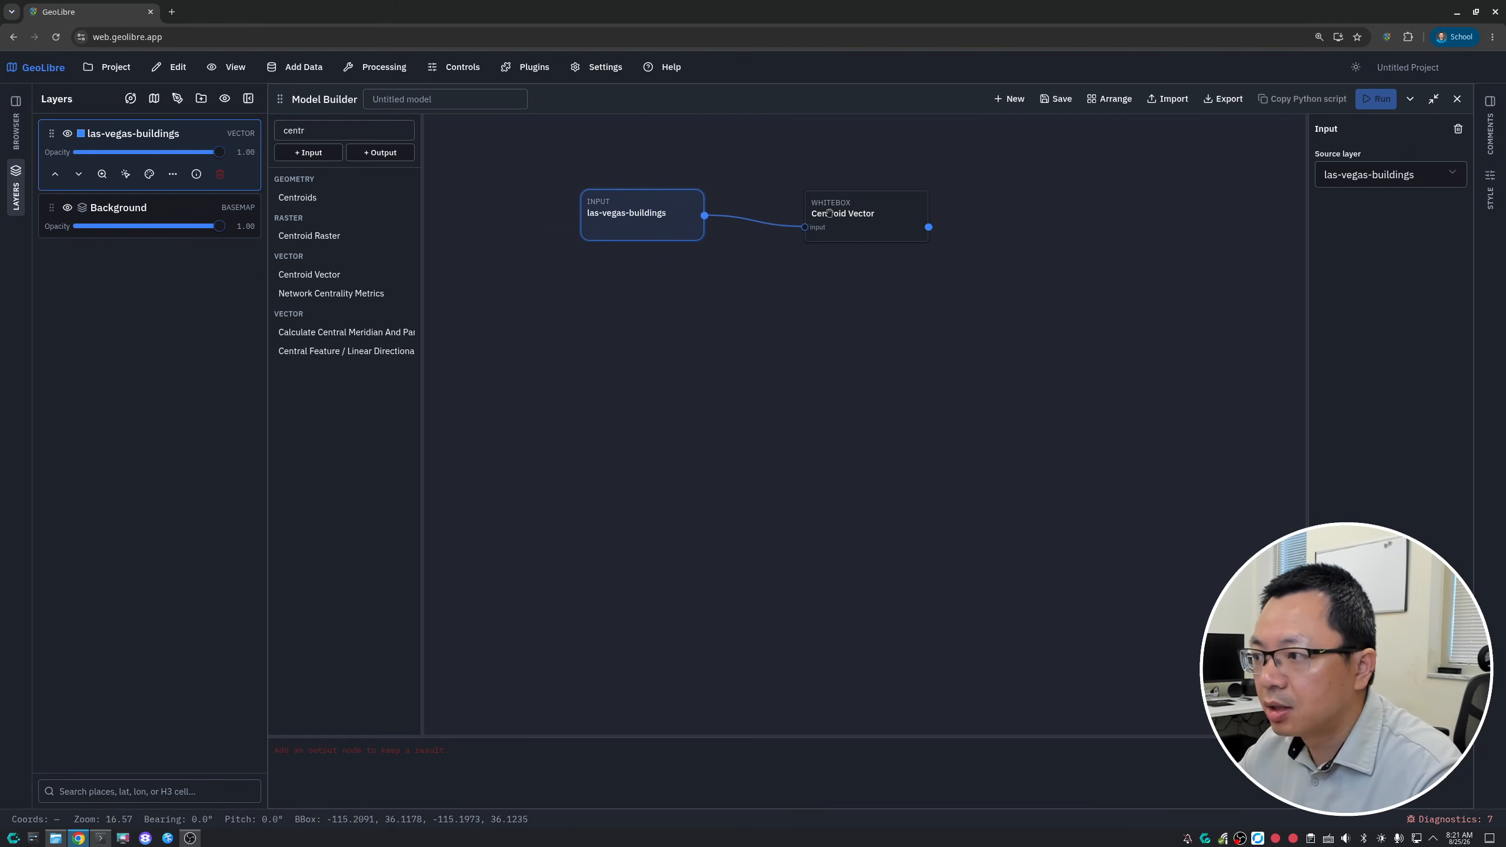
{"action": "left_click_drag", "start_coordinate": [852, 214], "coordinate": [830, 211]}
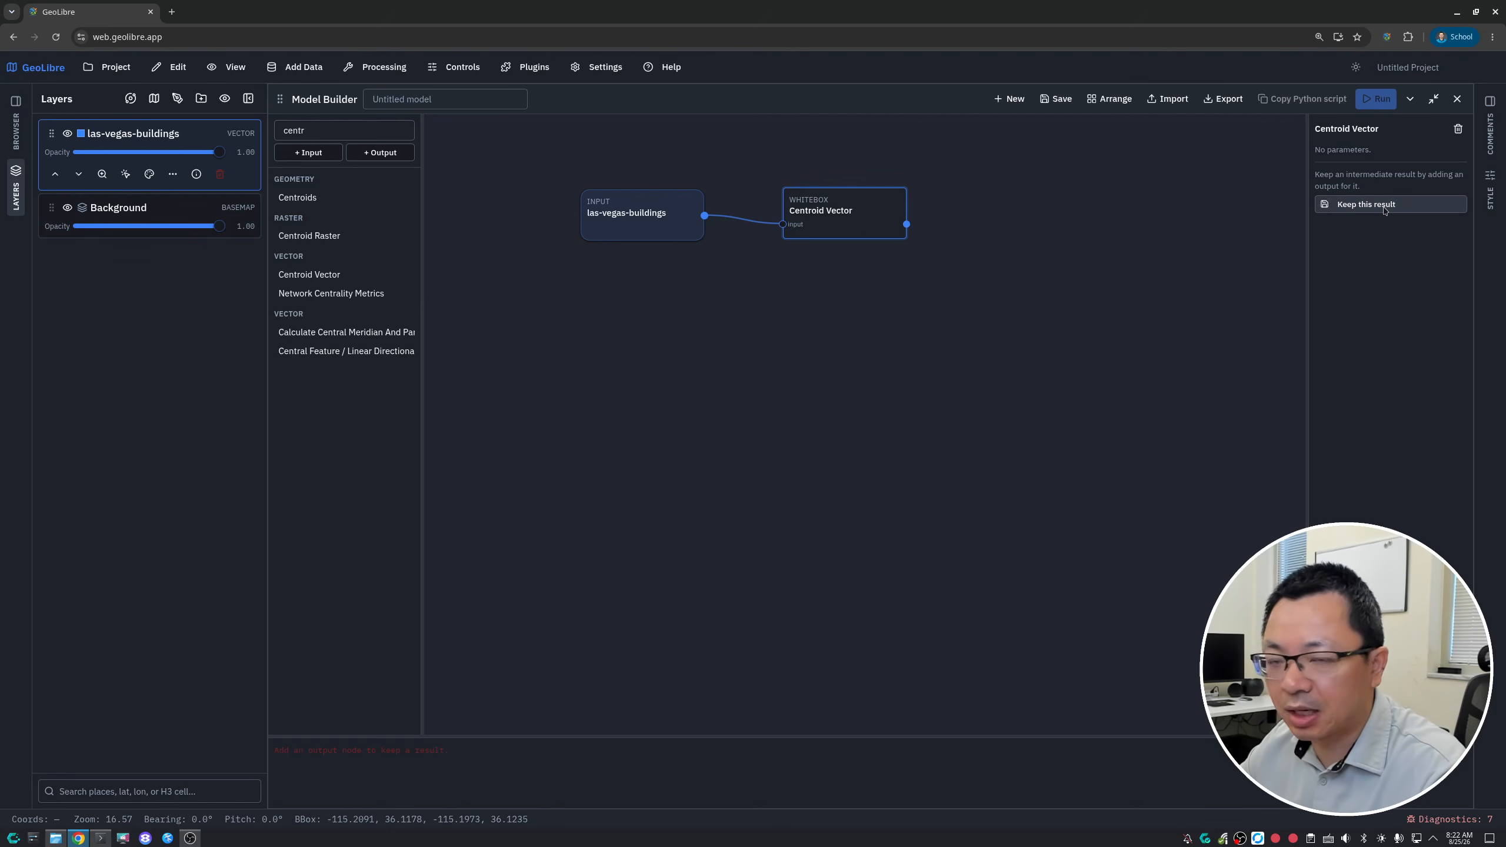
- Add an output node after Centroid Vector, connect the Centroid Vector result to it, and adjust the node positions
{"action": "left_click", "coordinate": [381, 153]}
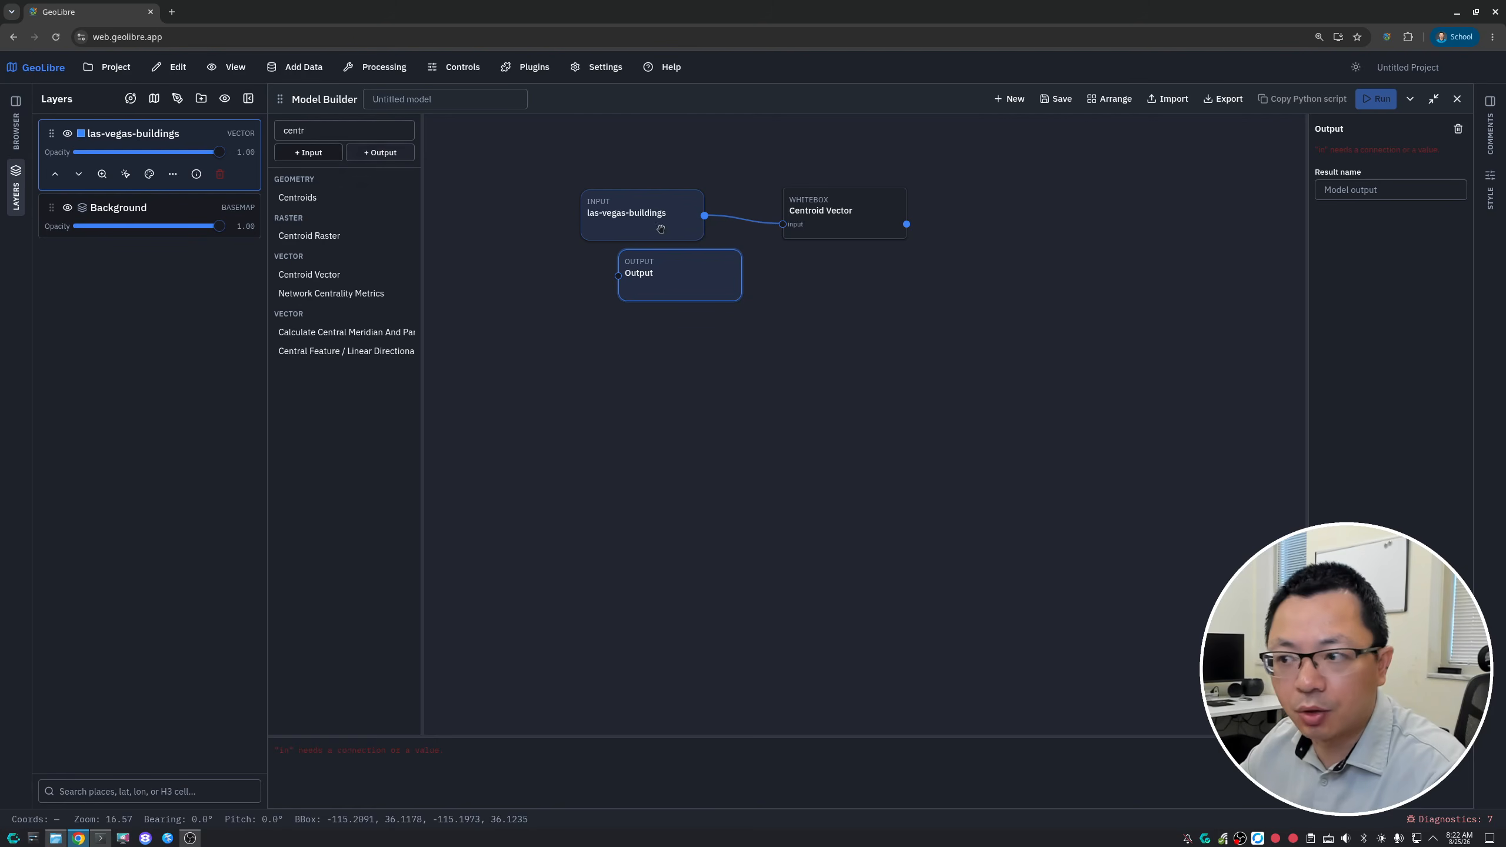
{"action": "left_click_drag", "start_coordinate": [670, 276], "coordinate": [1024, 211]}
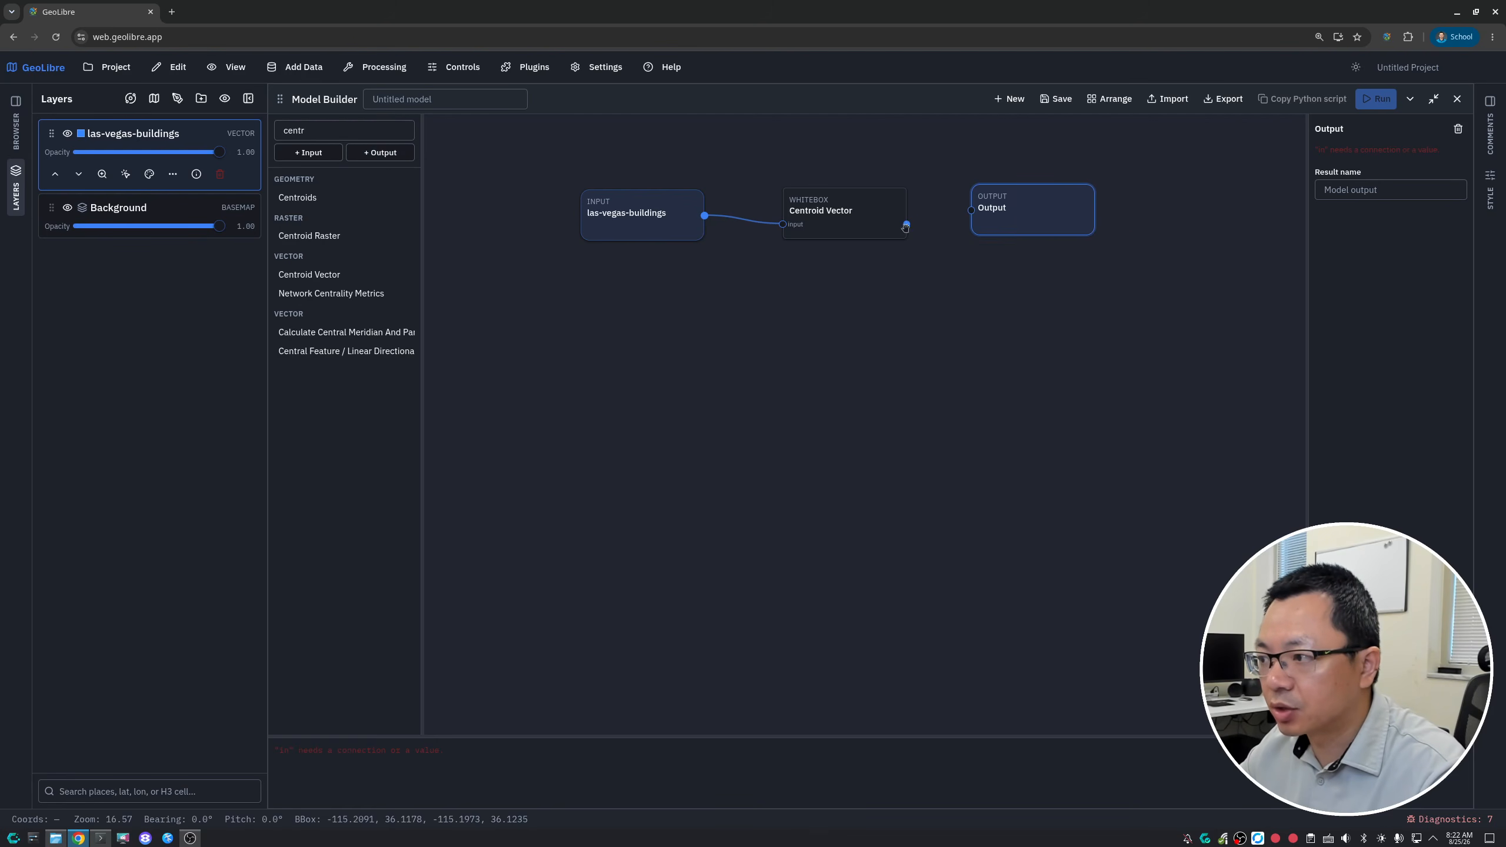
{"action": "left_click_drag", "start_coordinate": [905, 226], "coordinate": [971, 210]}
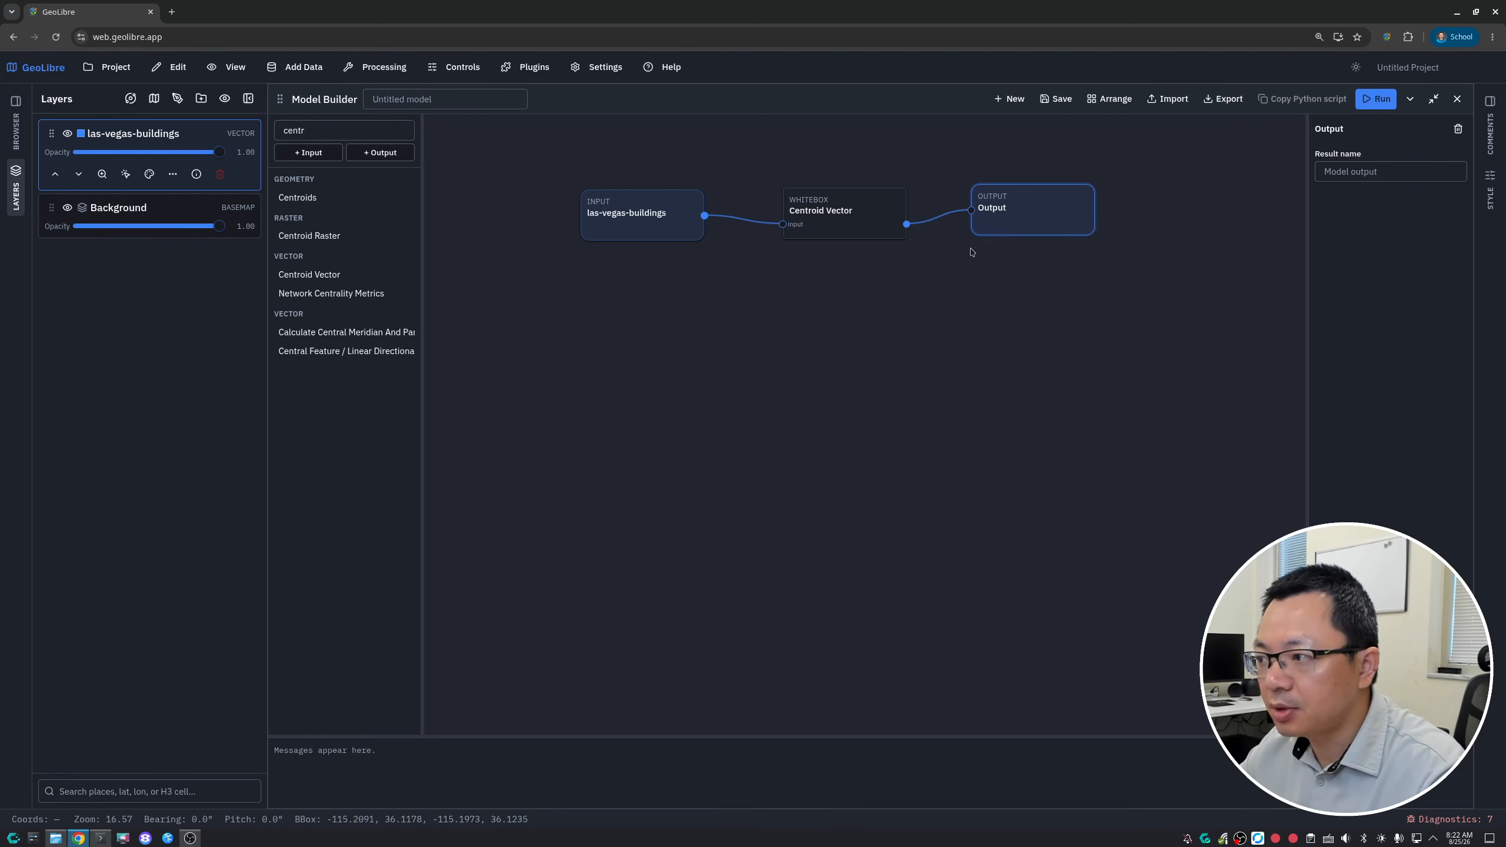
{"action": "left_click_drag", "start_coordinate": [829, 214], "coordinate": [830, 205]}
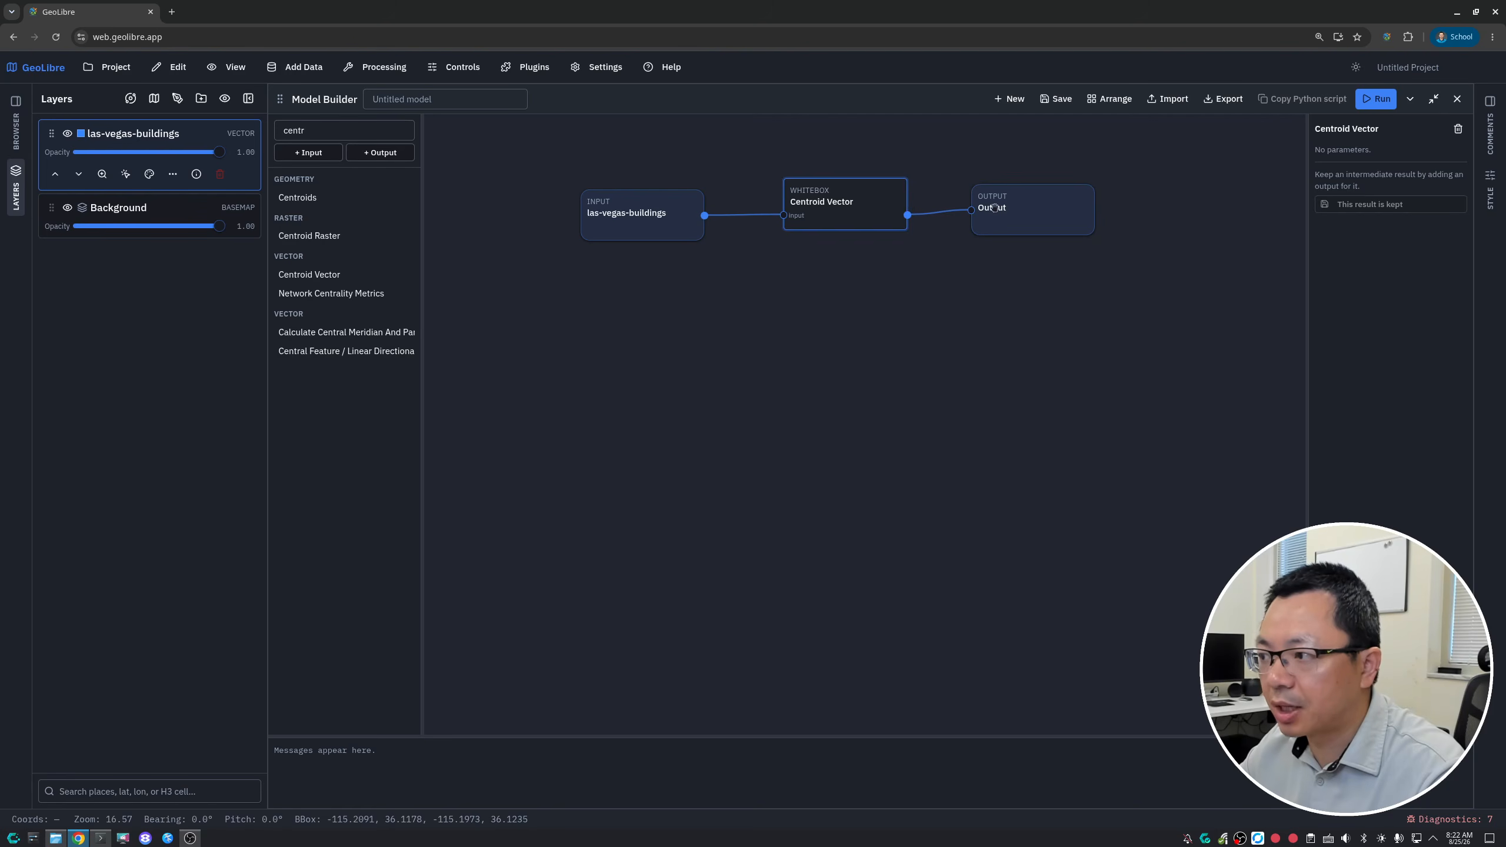
{"action": "left_click_drag", "start_coordinate": [996, 208], "coordinate": [1010, 197]}
{"action": "left_click_drag", "start_coordinate": [837, 204], "coordinate": [830, 205]}
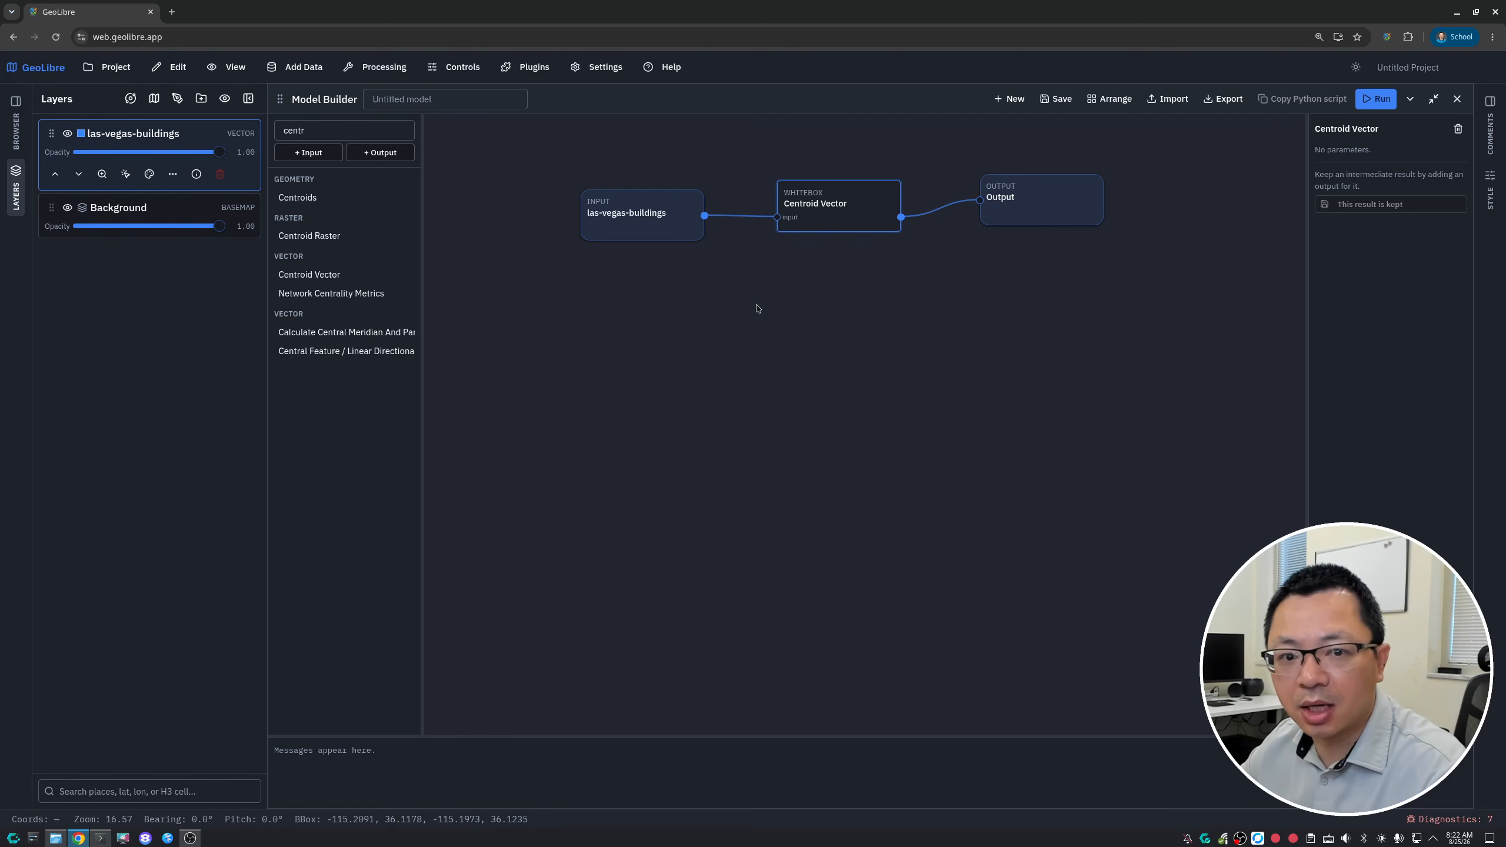
- Restore the Model Builder to a floating window over the map and automatically arrange the nodes along the flow
{"action": "left_click", "coordinate": [1433, 99]}
{"action": "left_click_drag", "start_coordinate": [591, 114], "coordinate": [605, 108]}
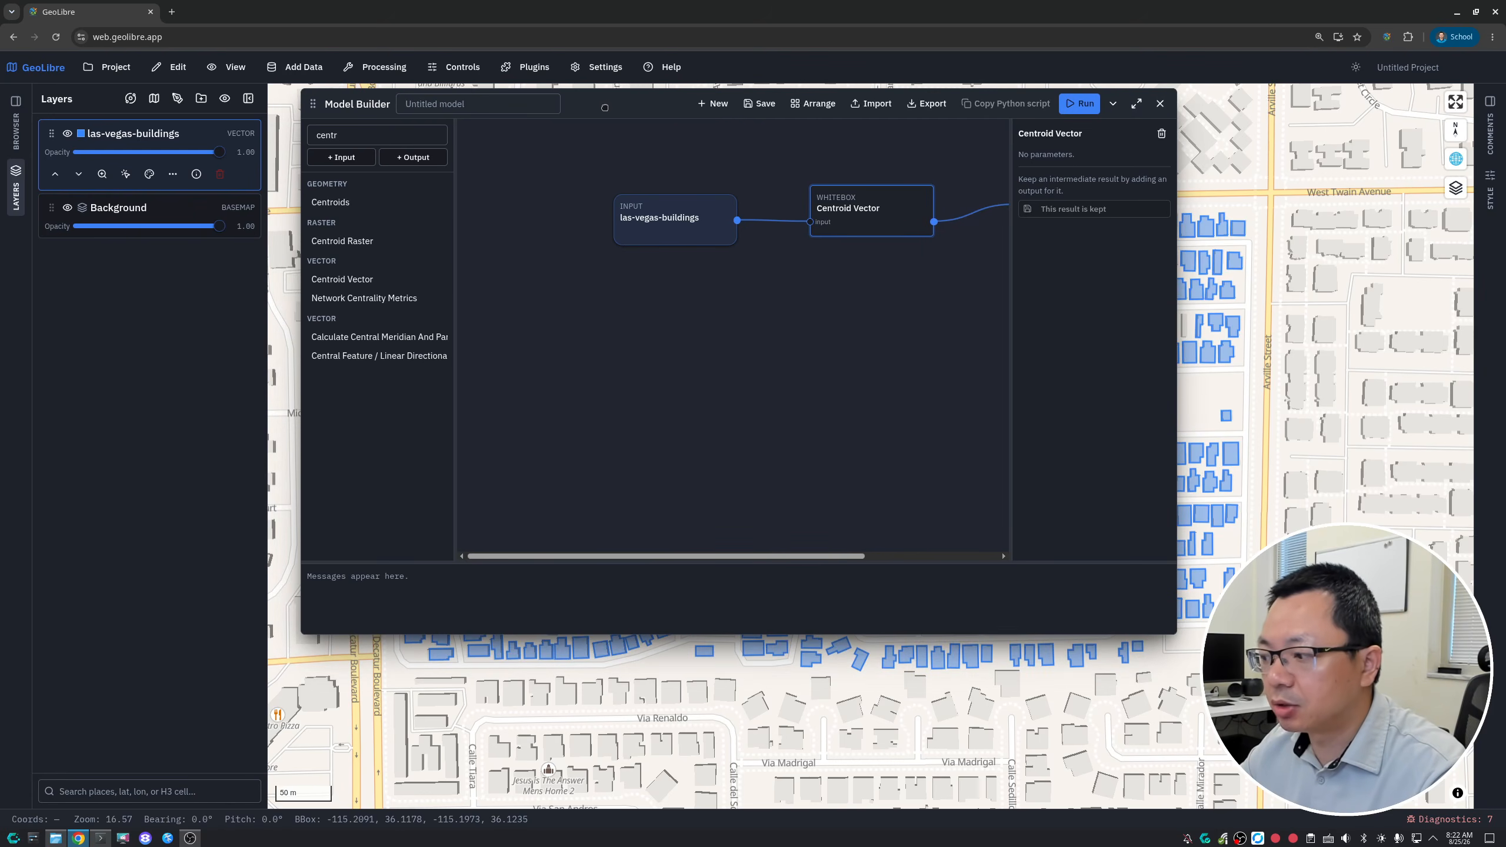
{"action": "left_click_drag", "start_coordinate": [1272, 367], "coordinate": [1409, 556]}
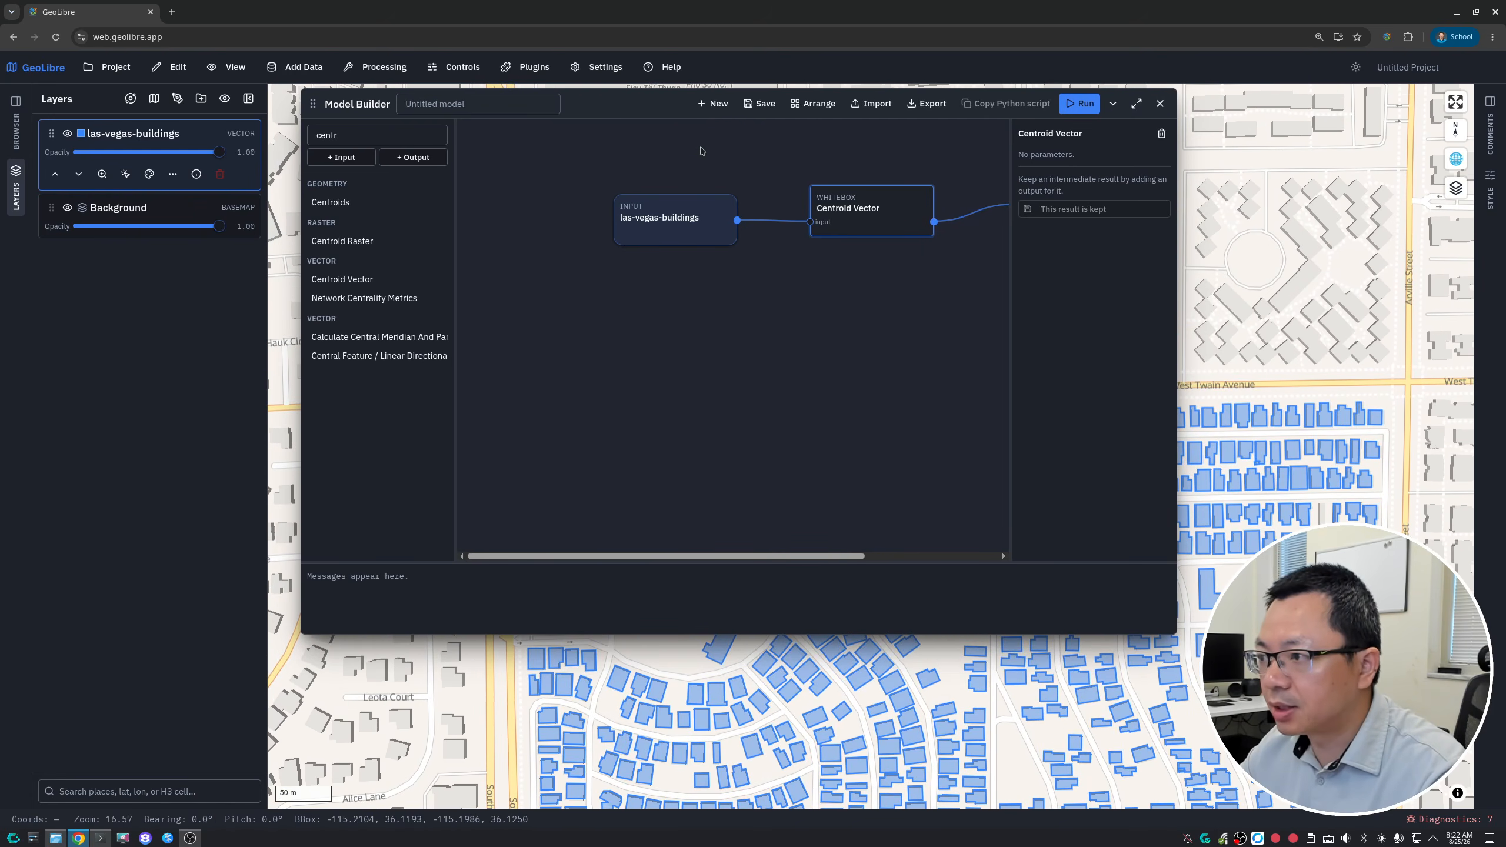
{"action": "left_click", "coordinate": [812, 105]}
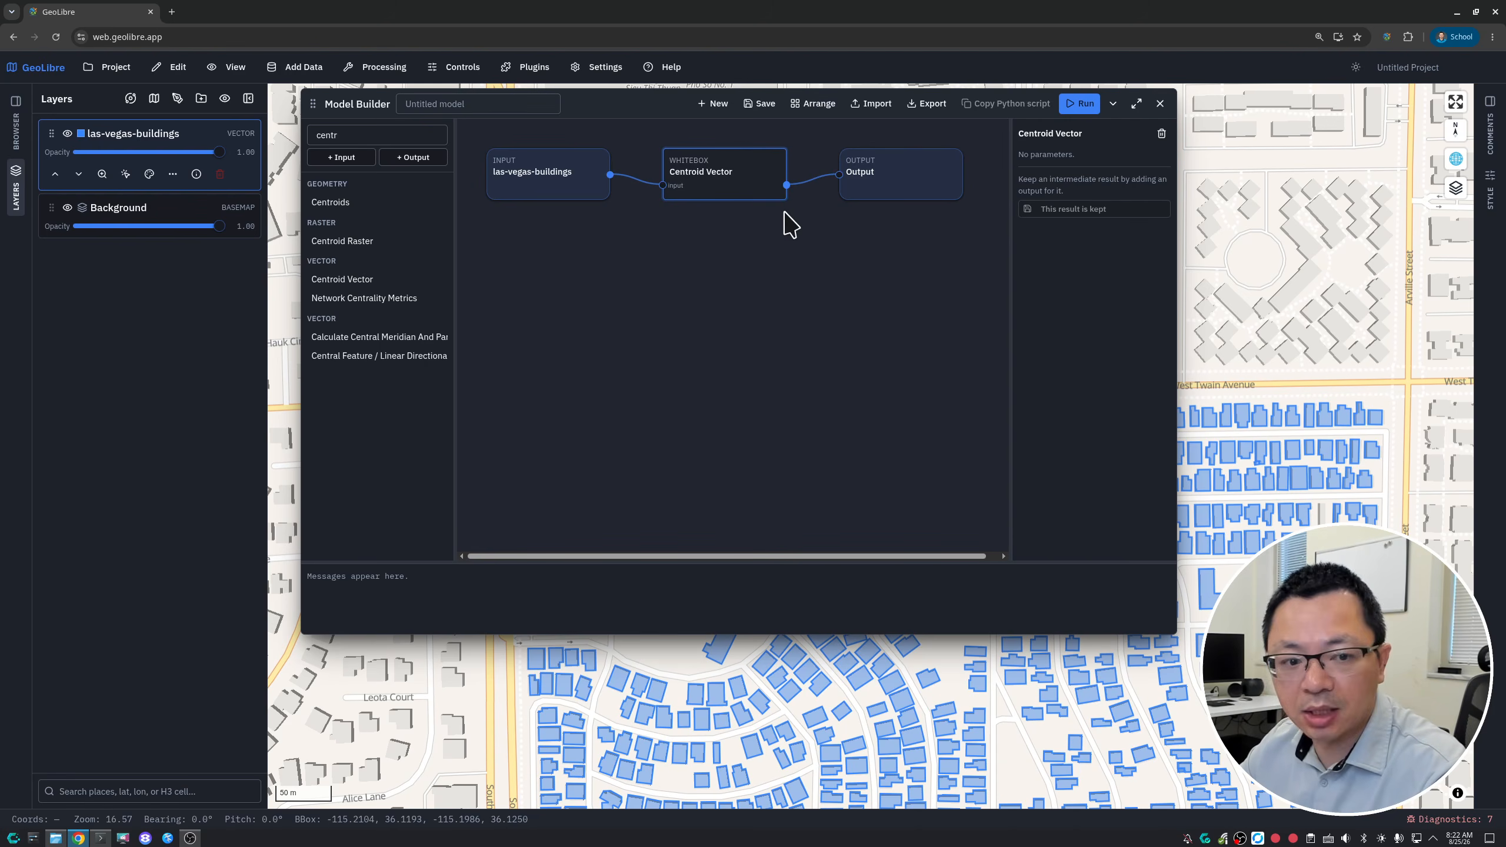
- Run the model and examine the generated centroid points against the building footprints on the map
{"action": "left_click", "coordinate": [1079, 111]}
{"action": "scroll", "coordinate": [1079, 708], "scroll_direction": "up", "scroll_amount": 3}
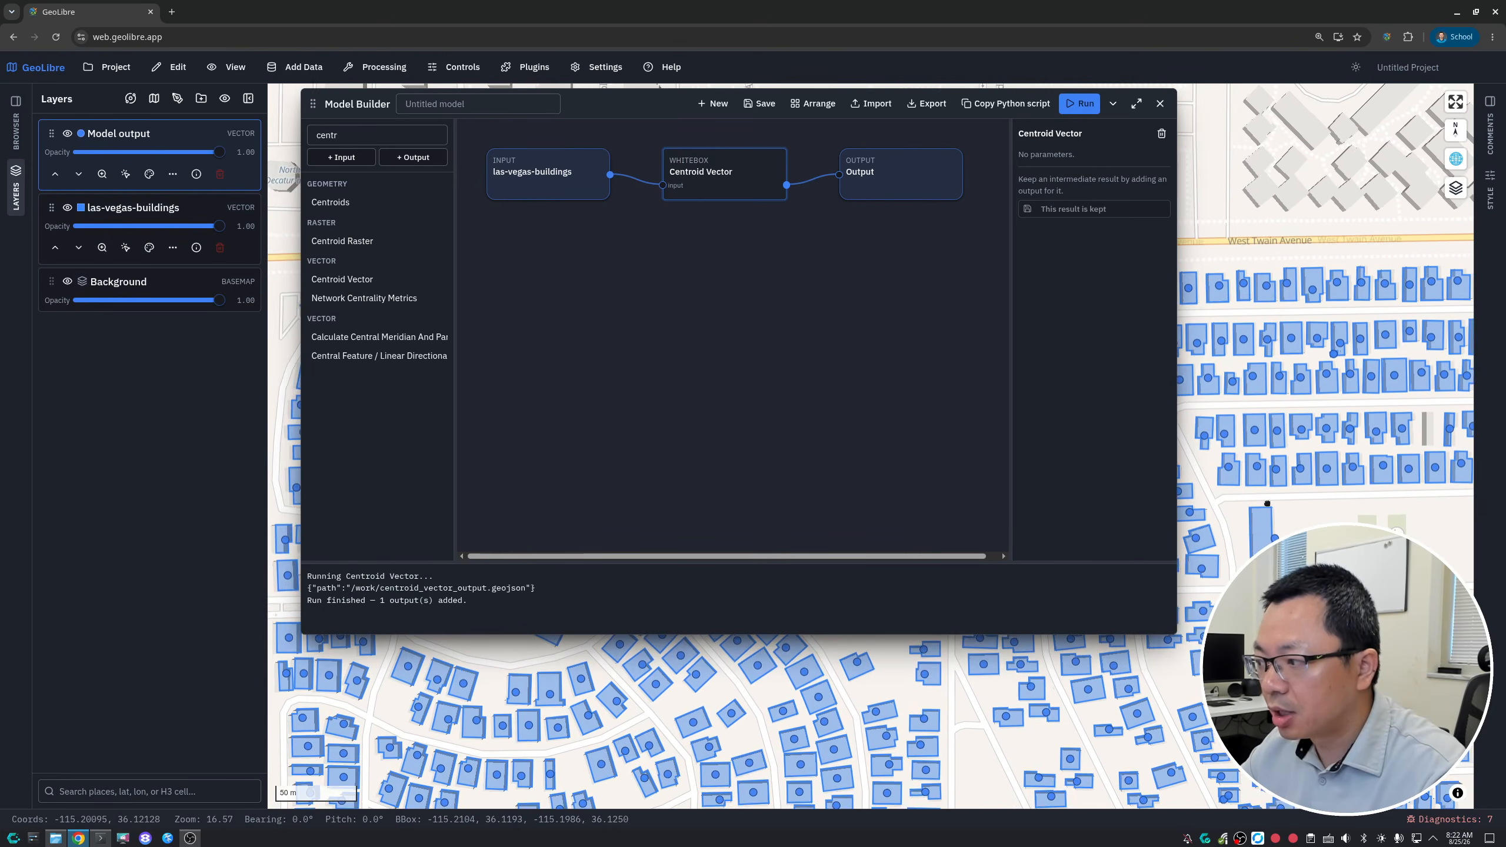
{"action": "scroll", "coordinate": [1267, 503], "scroll_direction": "up", "scroll_amount": 5}
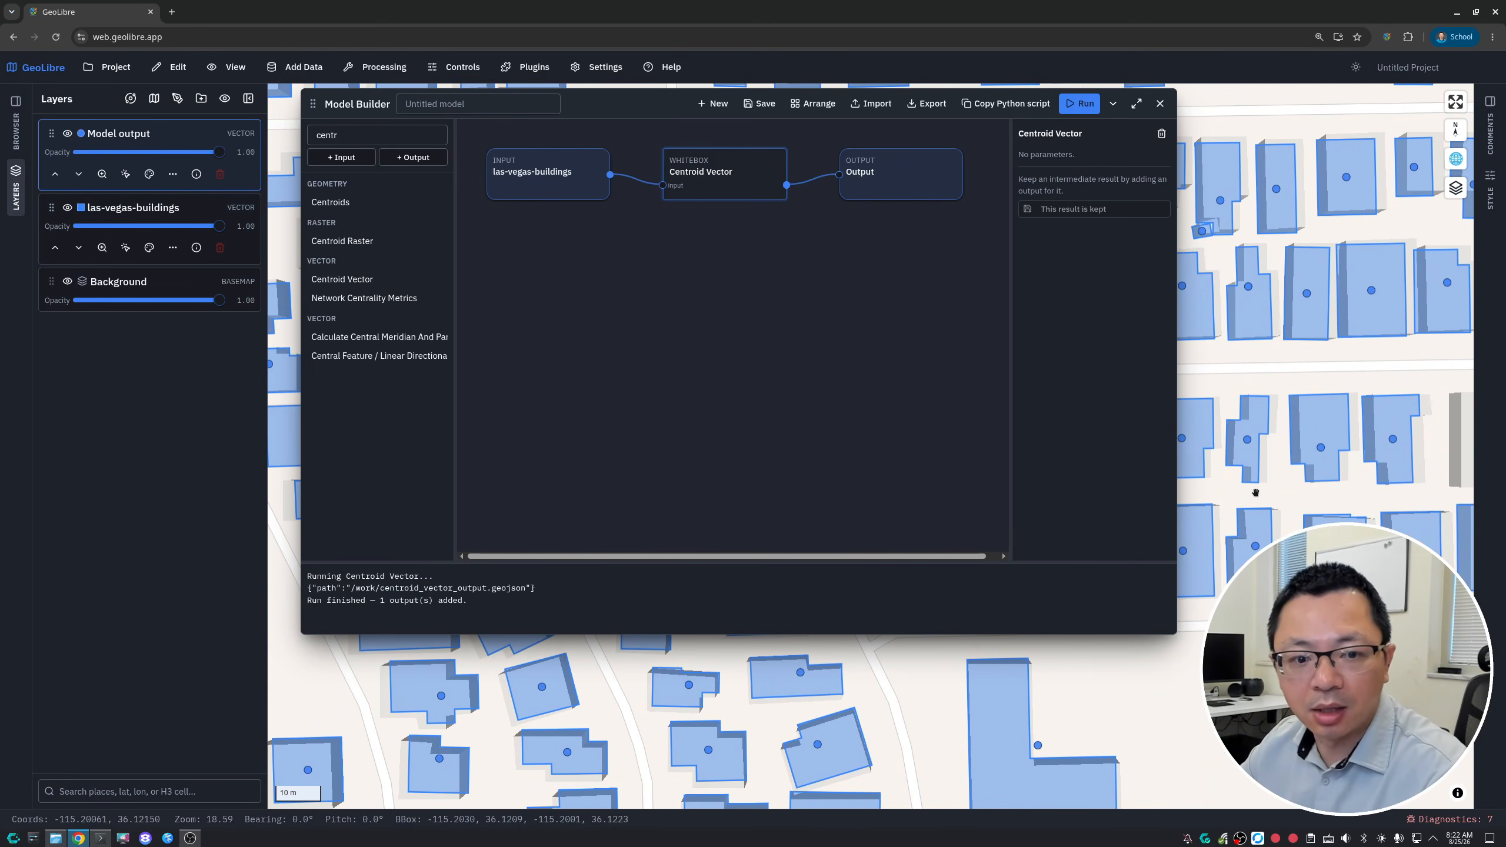
{"action": "scroll", "coordinate": [1255, 492], "scroll_direction": "down", "scroll_amount": 7}
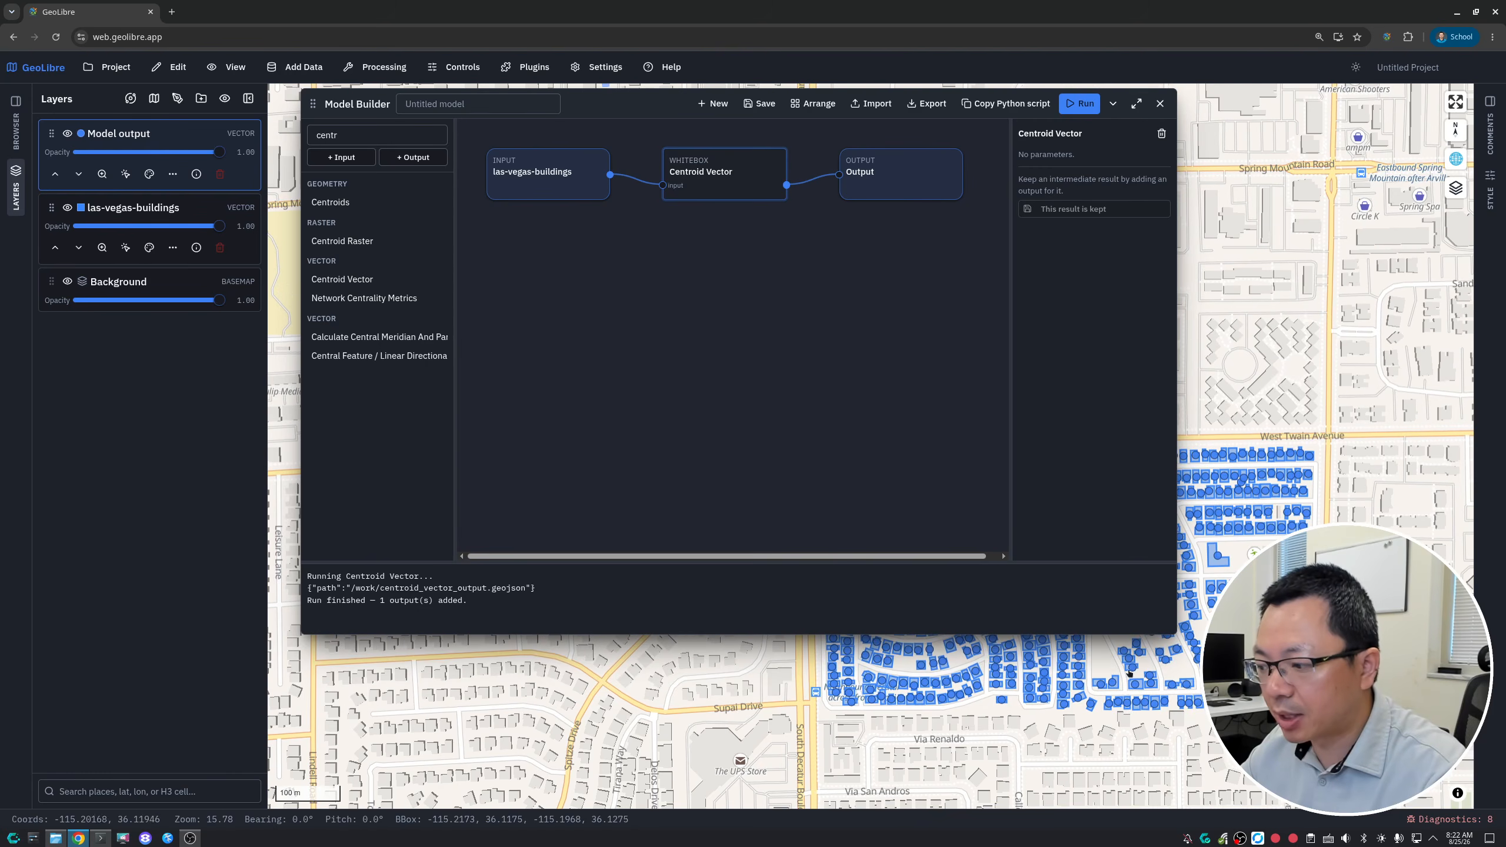
{"action": "scroll", "coordinate": [1130, 672], "scroll_direction": "up", "scroll_amount": 3}
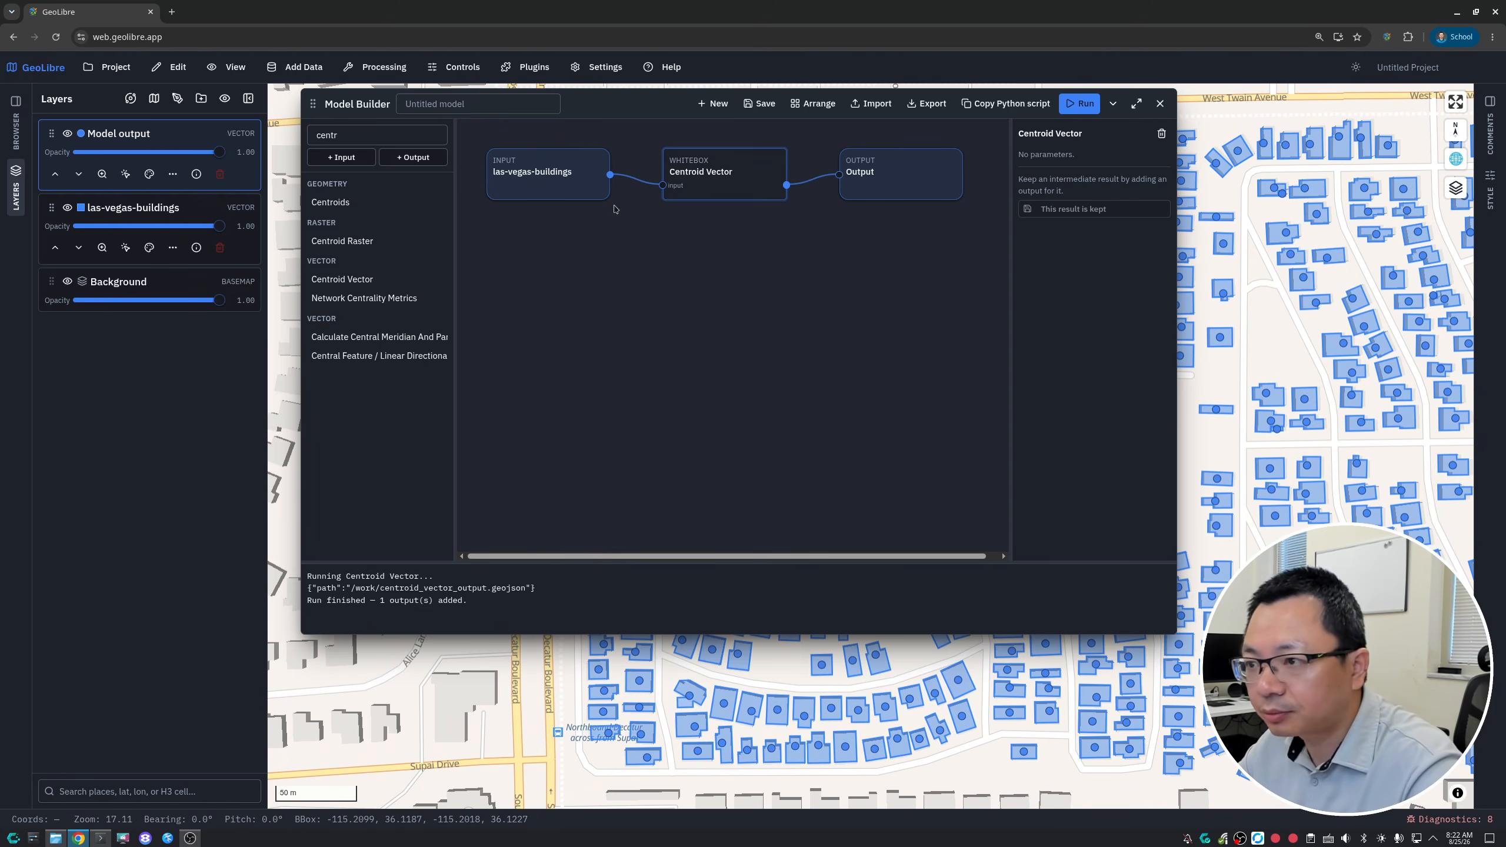
{"action": "left_click_drag", "start_coordinate": [619, 100], "coordinate": [597, 101]}
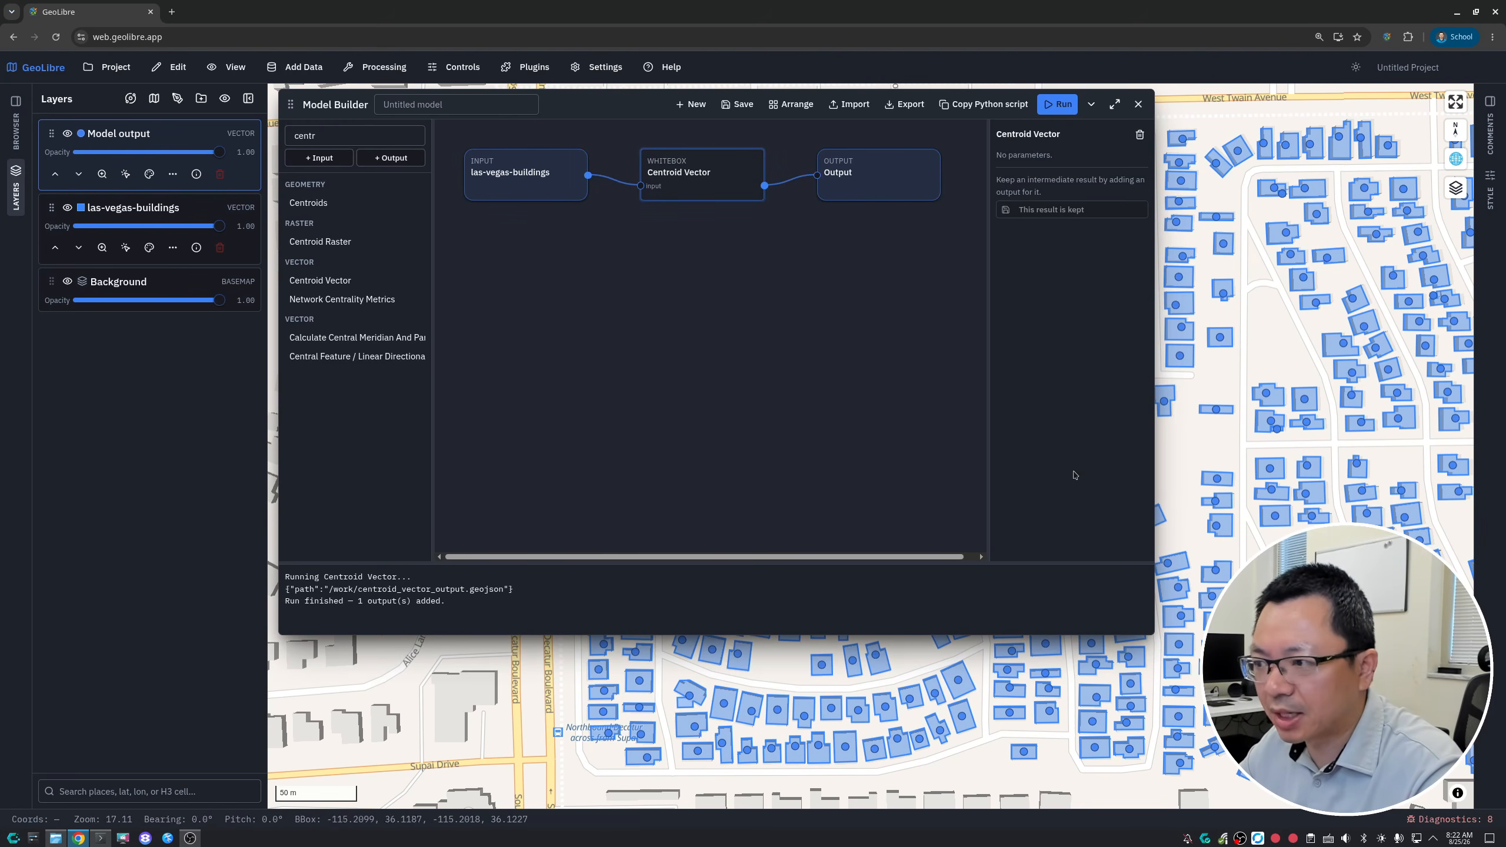
{"action": "left_click_drag", "start_coordinate": [1271, 451], "coordinate": [1160, 485]}
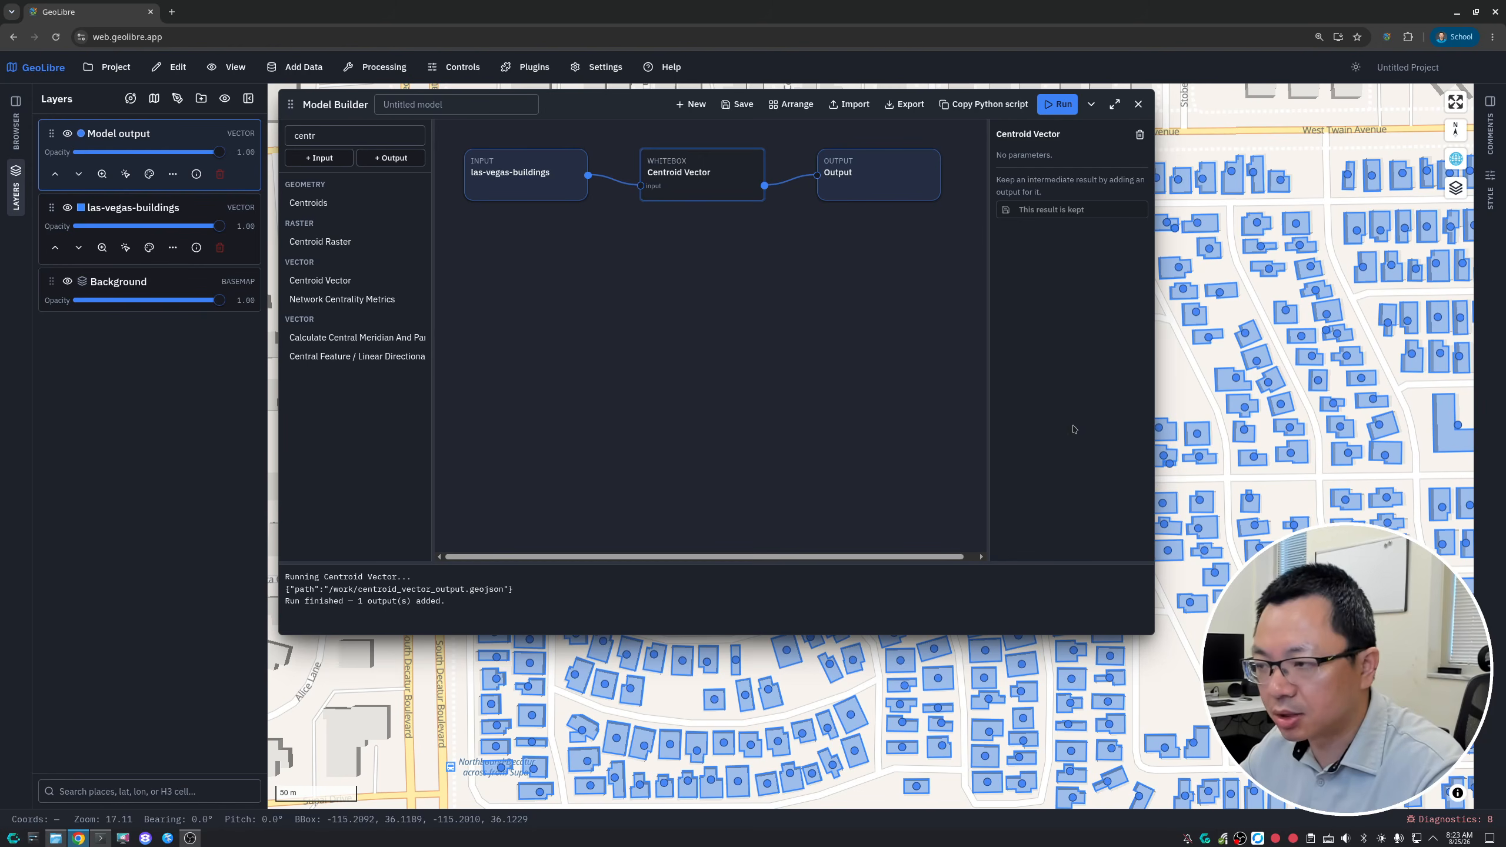
{"action": "scroll", "coordinate": [1282, 531], "scroll_direction": "down", "scroll_amount": 5}
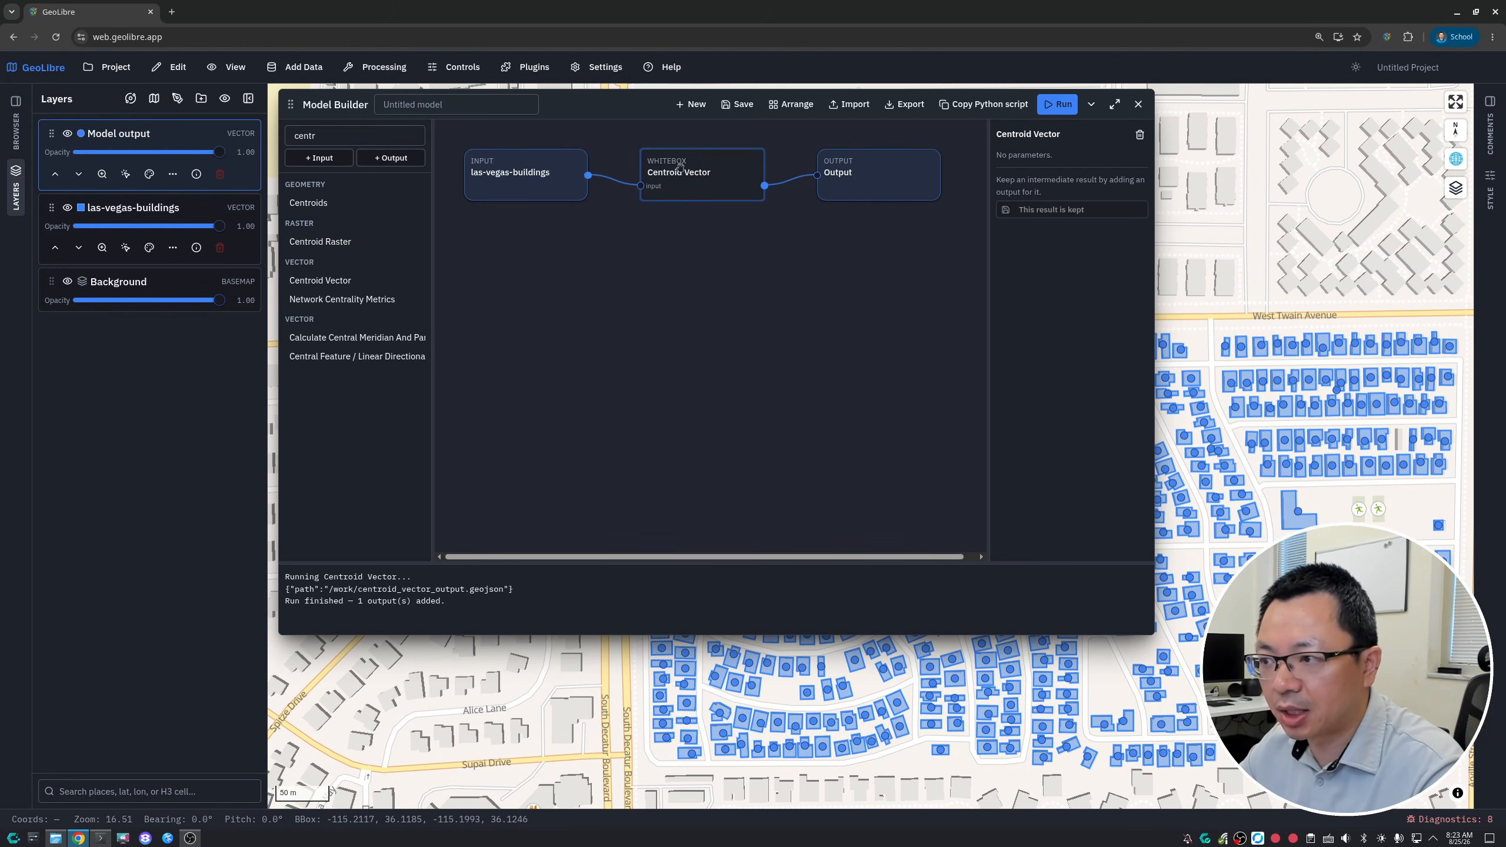
- Export the model to the Downloads folder as model.model.json and start a new blank model, discarding the current one
{"action": "left_click", "coordinate": [905, 108]}
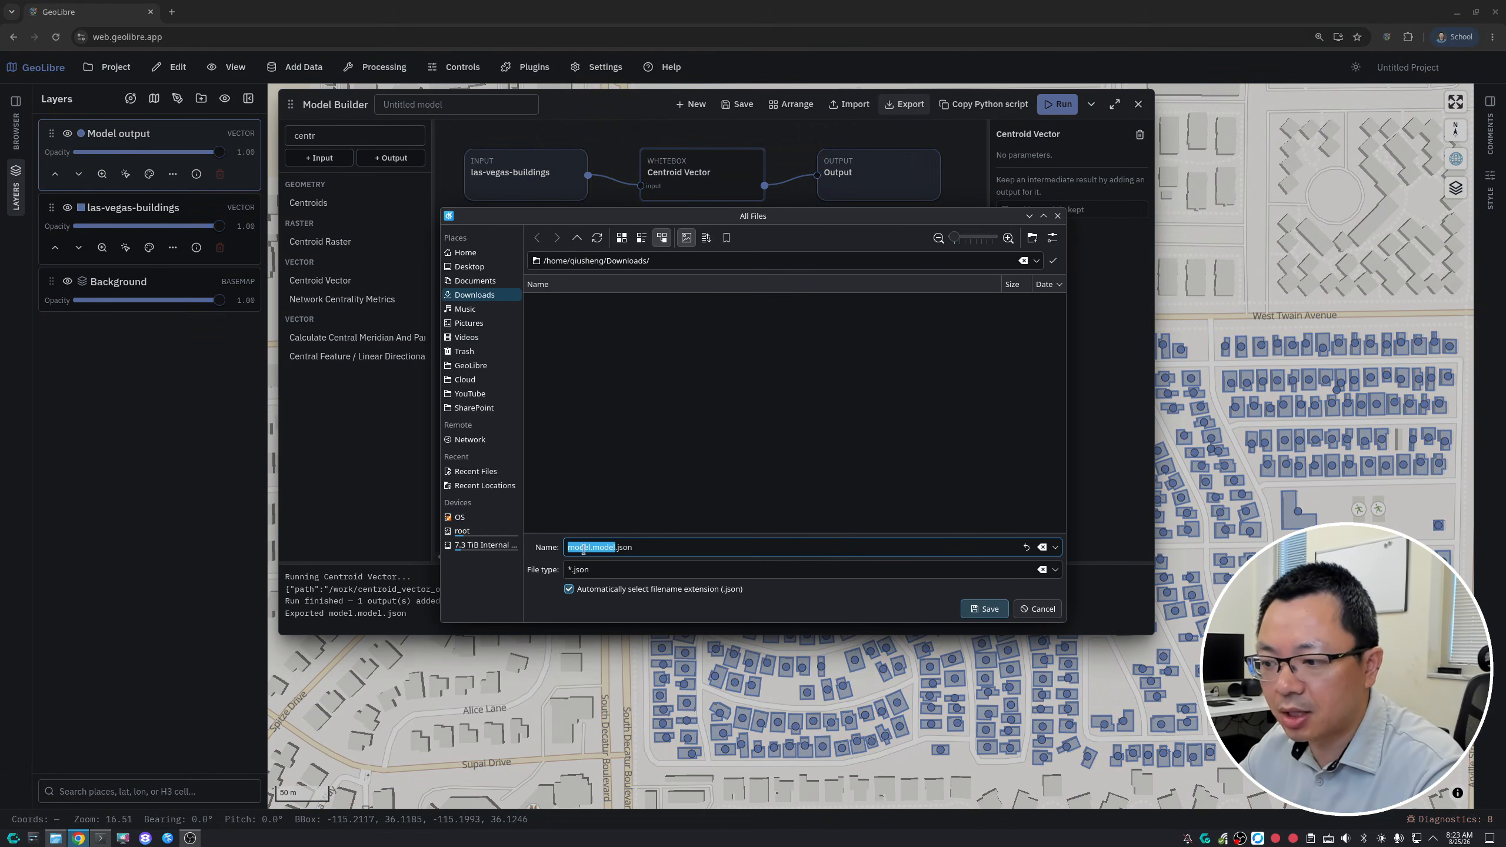
{"action": "left_click", "coordinate": [984, 609]}
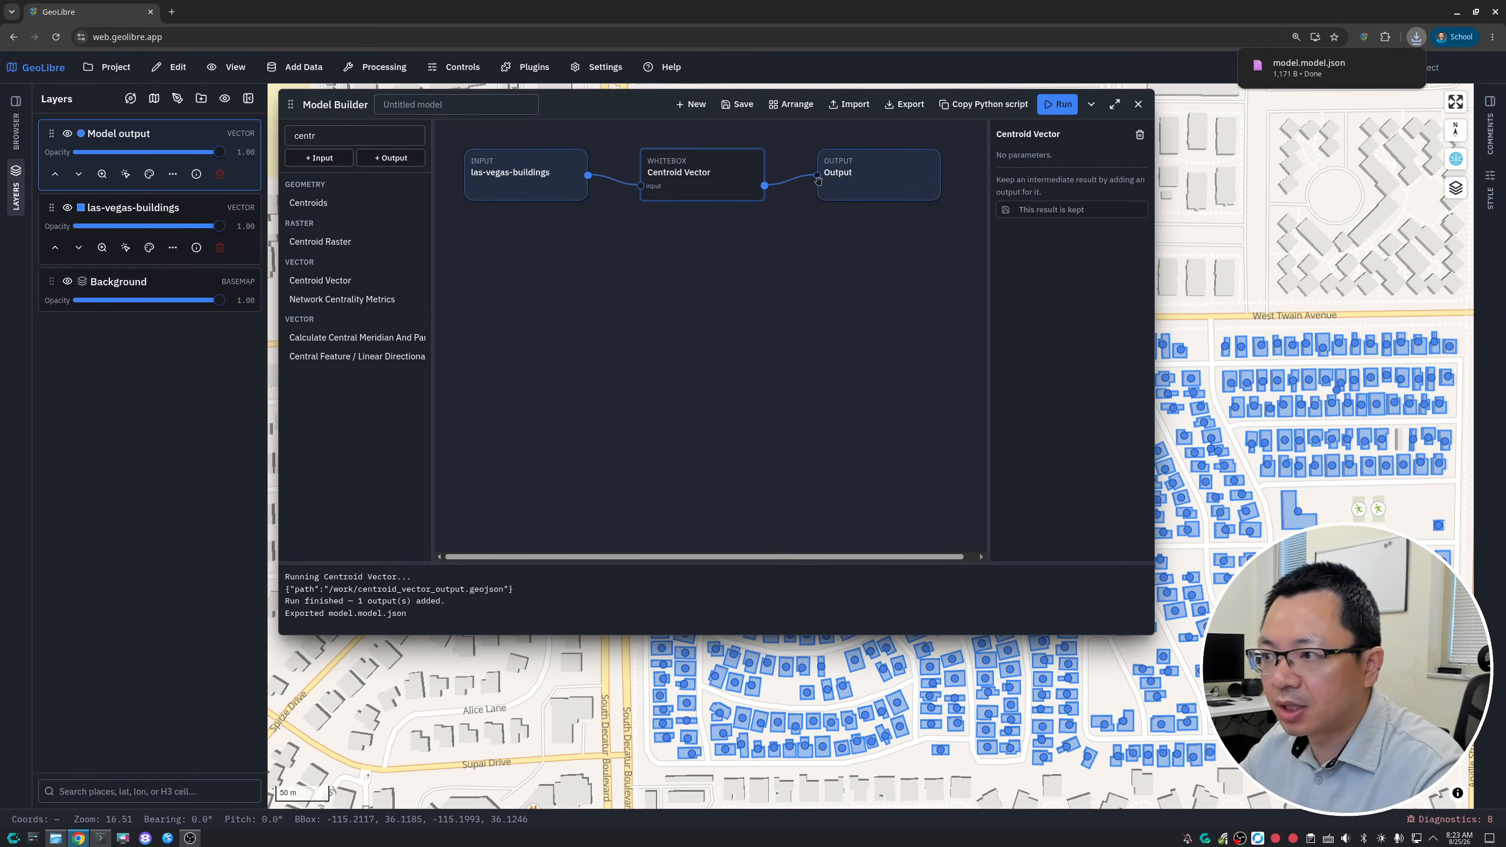
{"action": "left_click", "coordinate": [689, 104]}
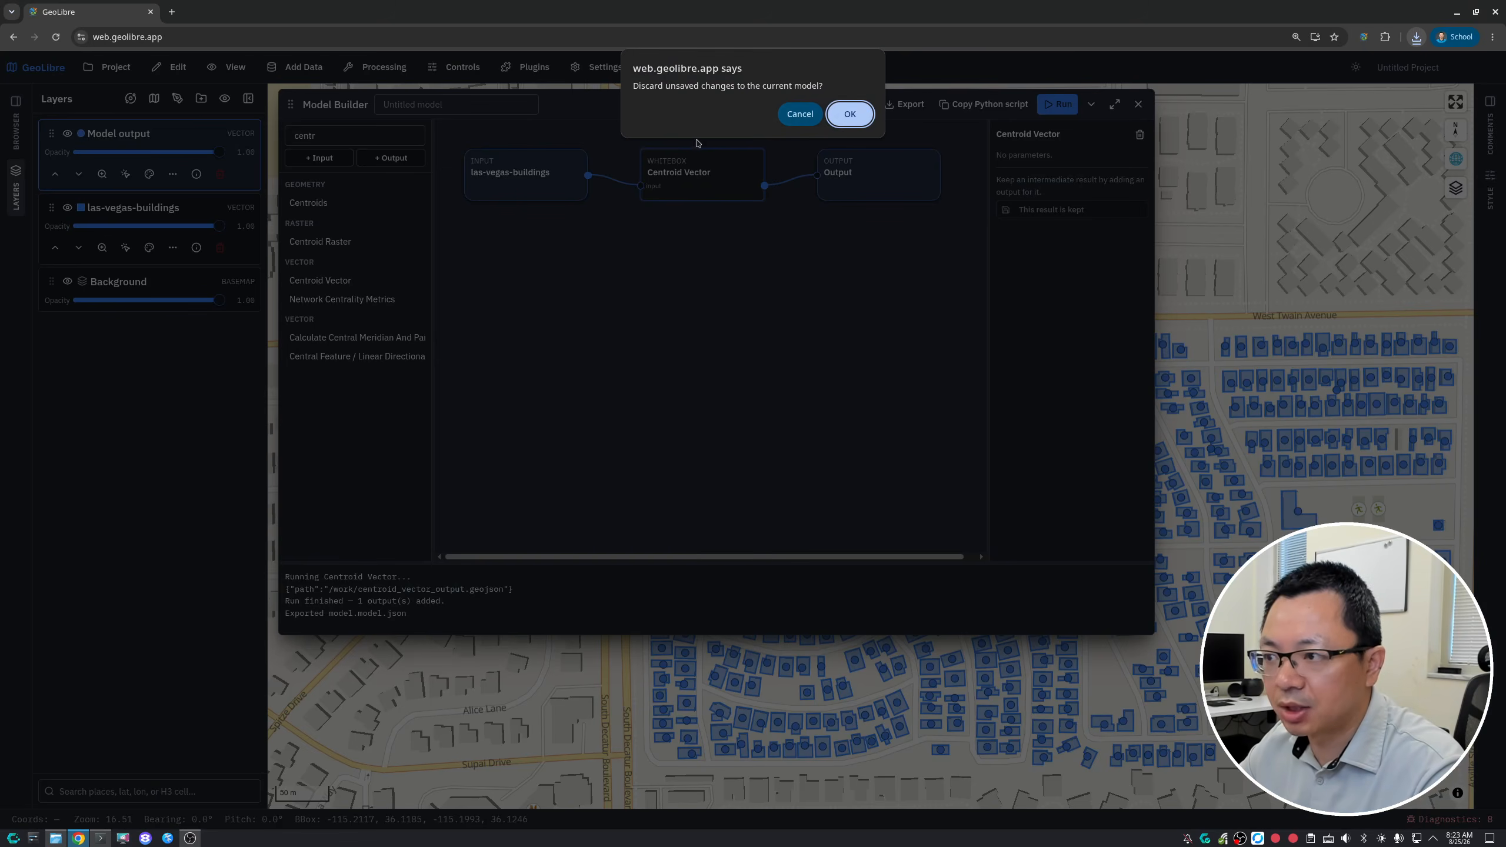
{"action": "key", "text": "Return"}
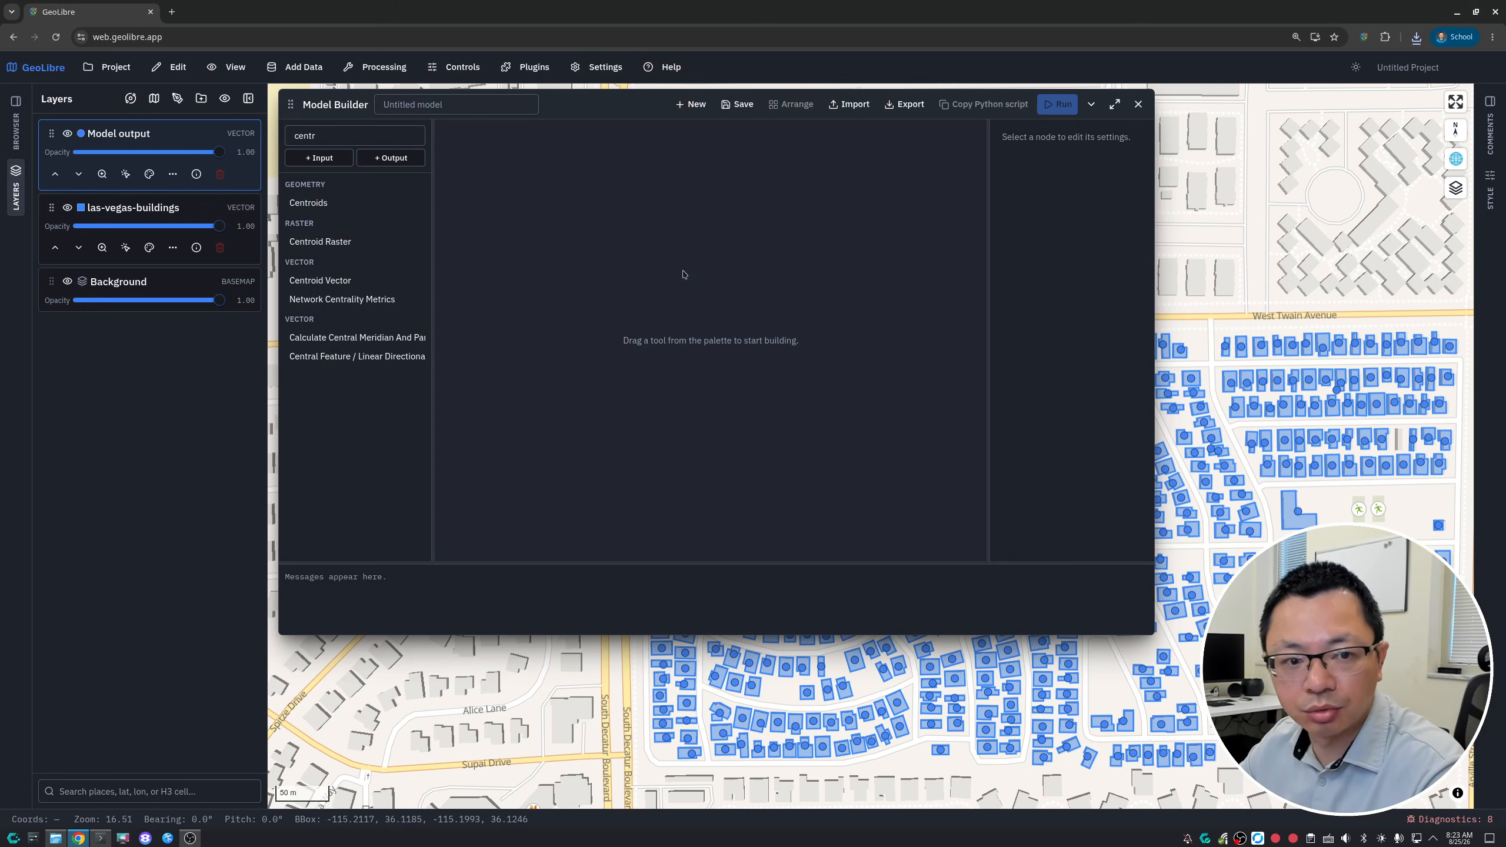
- Import model.model.json from the Downloads folder into the Model Builder and reposition its window
{"action": "left_click", "coordinate": [852, 104]}
{"action": "left_click", "coordinate": [474, 295]}
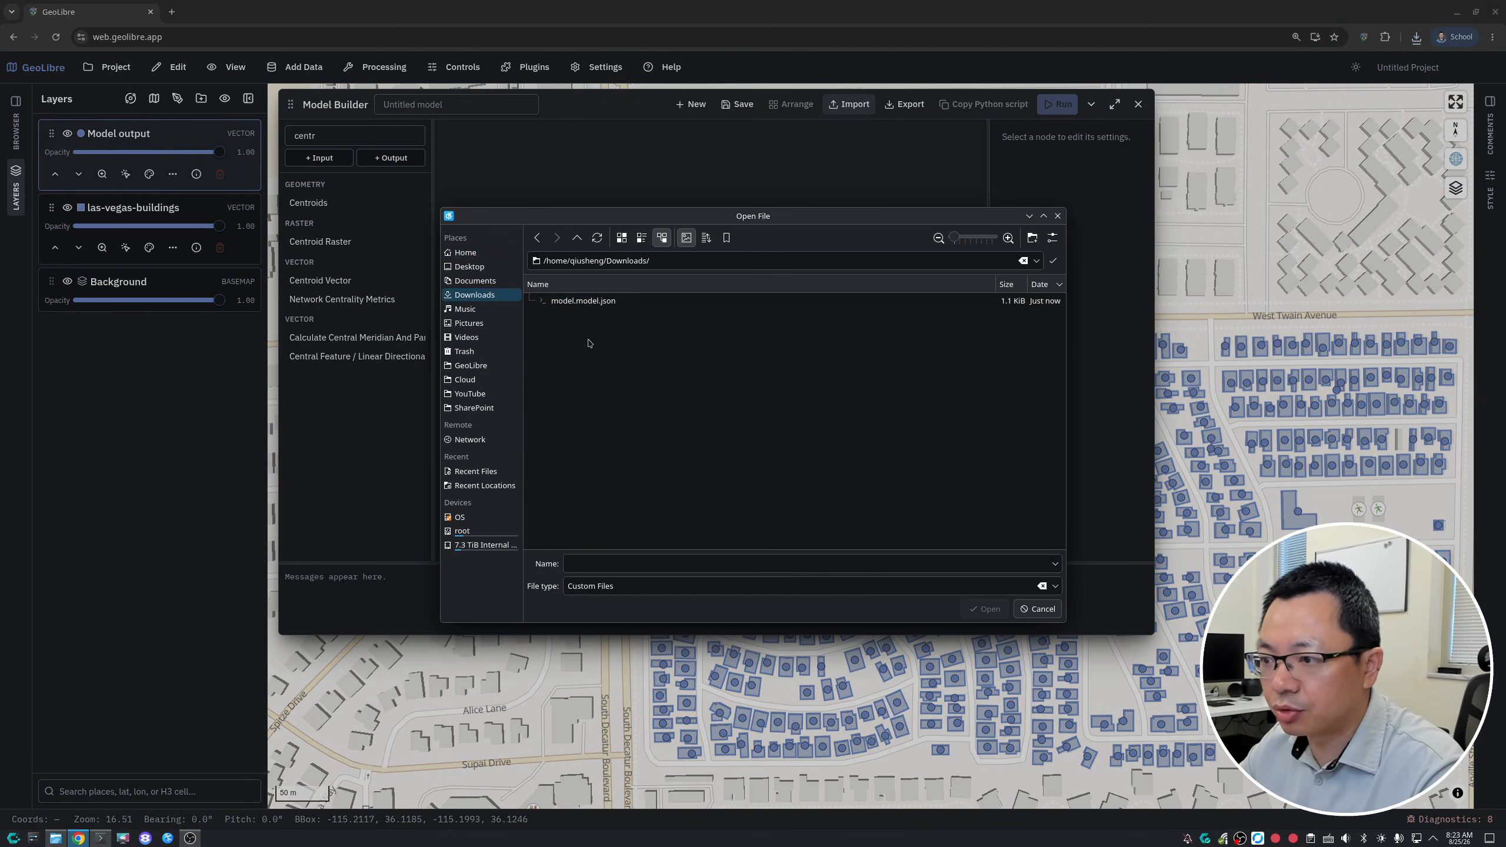
{"action": "double_click", "coordinate": [587, 301]}
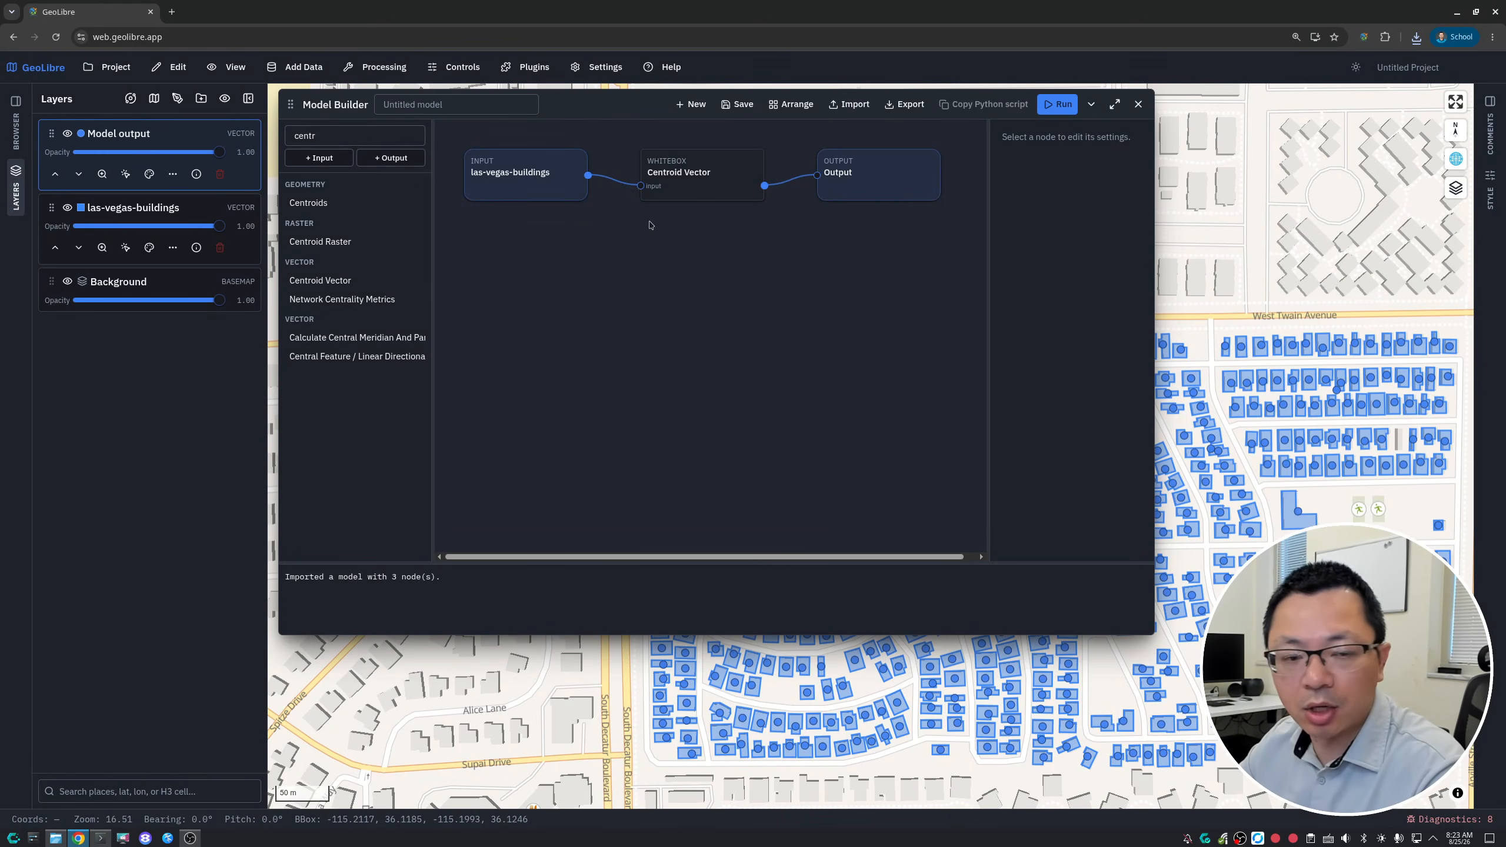
{"action": "left_click_drag", "start_coordinate": [582, 109], "coordinate": [599, 119]}
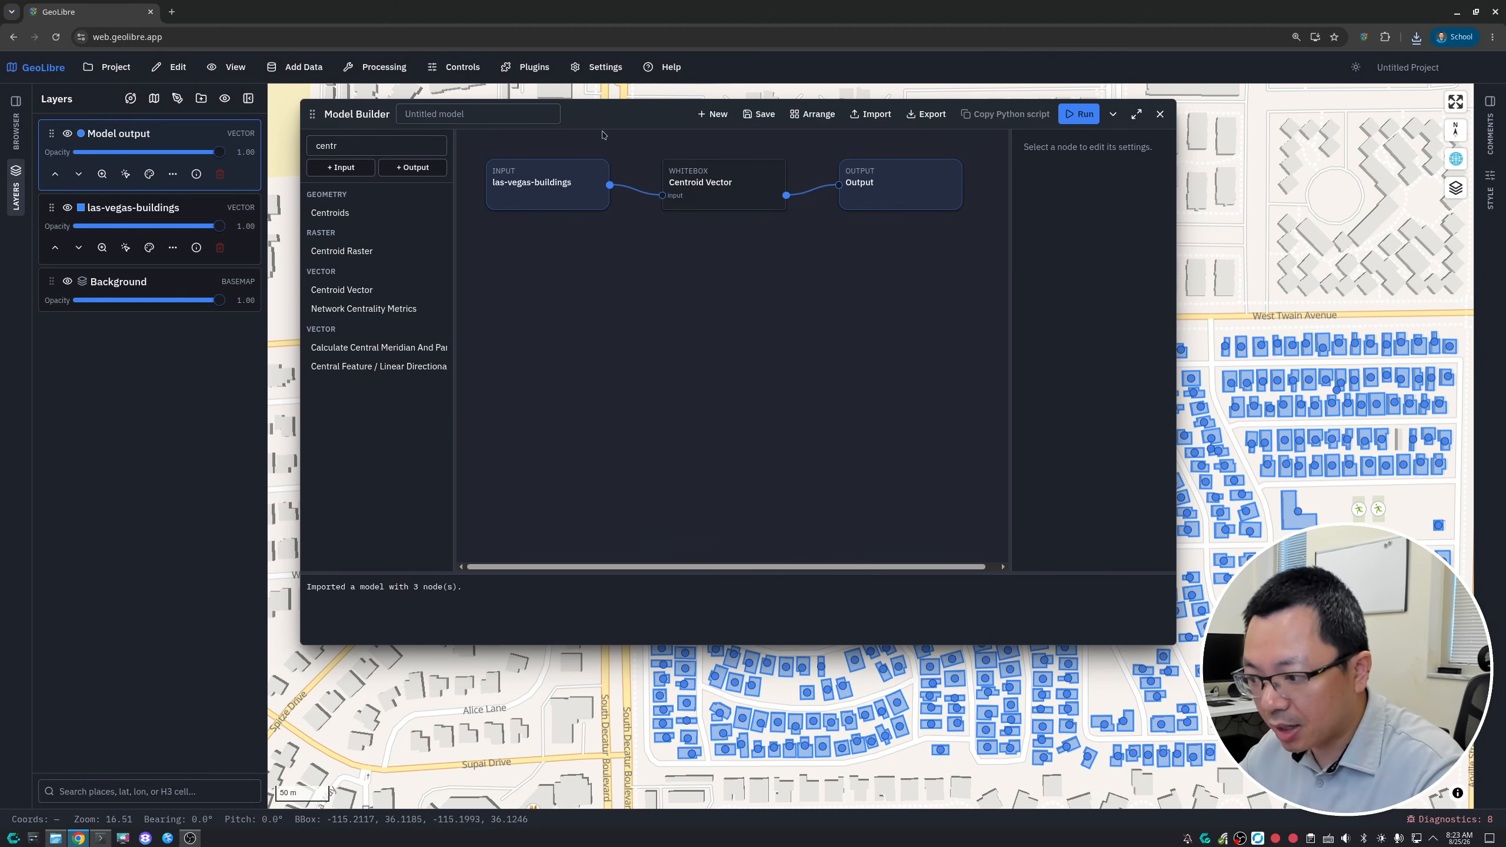
- Start a new blank model, discarding the imported nodes, and collapse the Model Builder to uncover the map
{"action": "left_click", "coordinate": [713, 115]}
{"action": "left_click", "coordinate": [849, 114]}
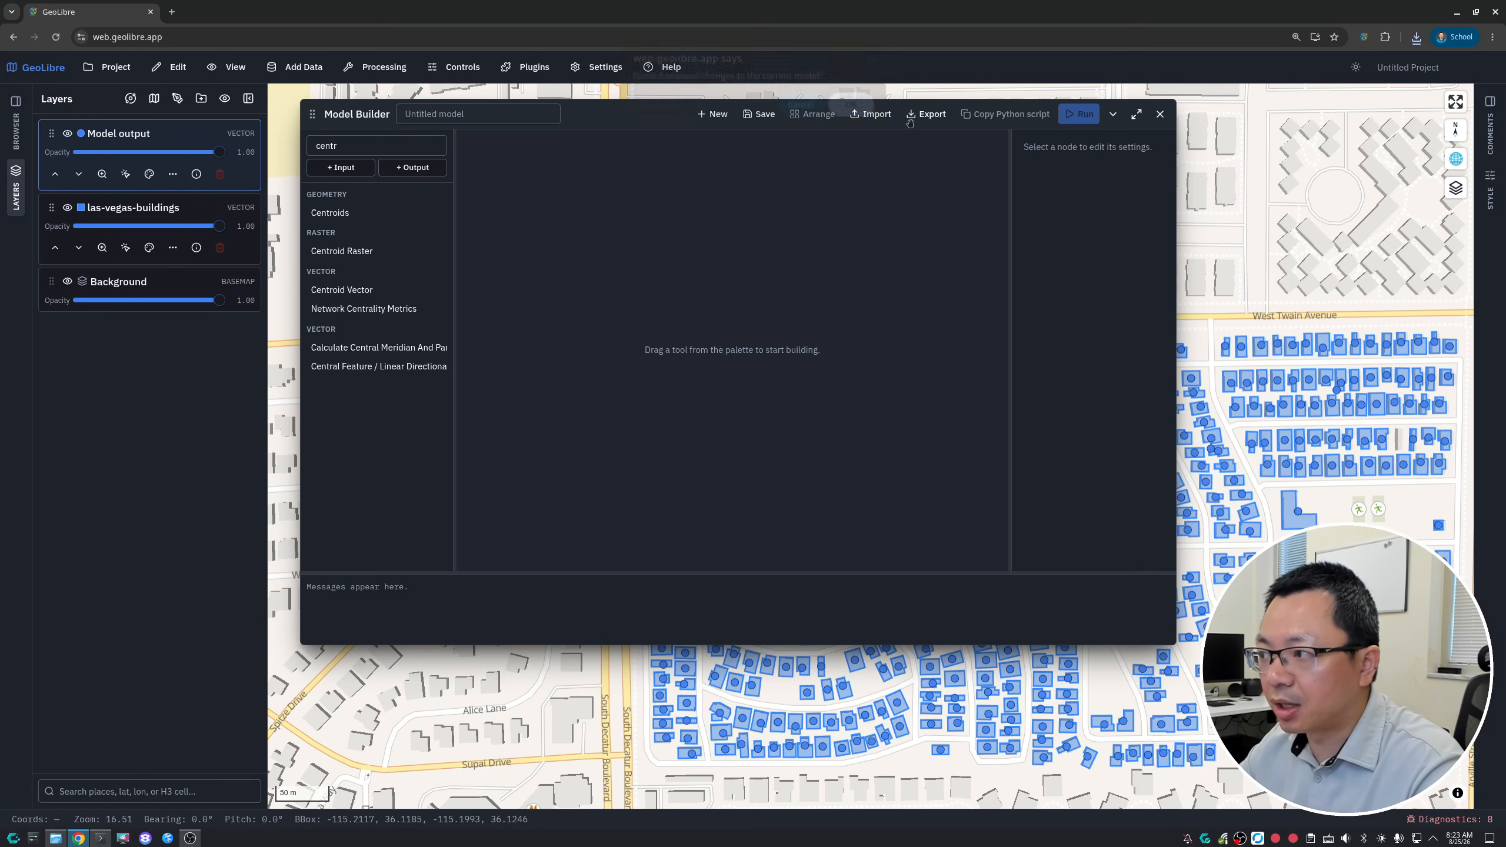
{"action": "left_click", "coordinate": [1113, 117]}
{"action": "left_click_drag", "start_coordinate": [631, 397], "coordinate": [410, 313]}
- Remove the Model output and las-vegas-buildings layers from the project
{"action": "left_click", "coordinate": [219, 174]}
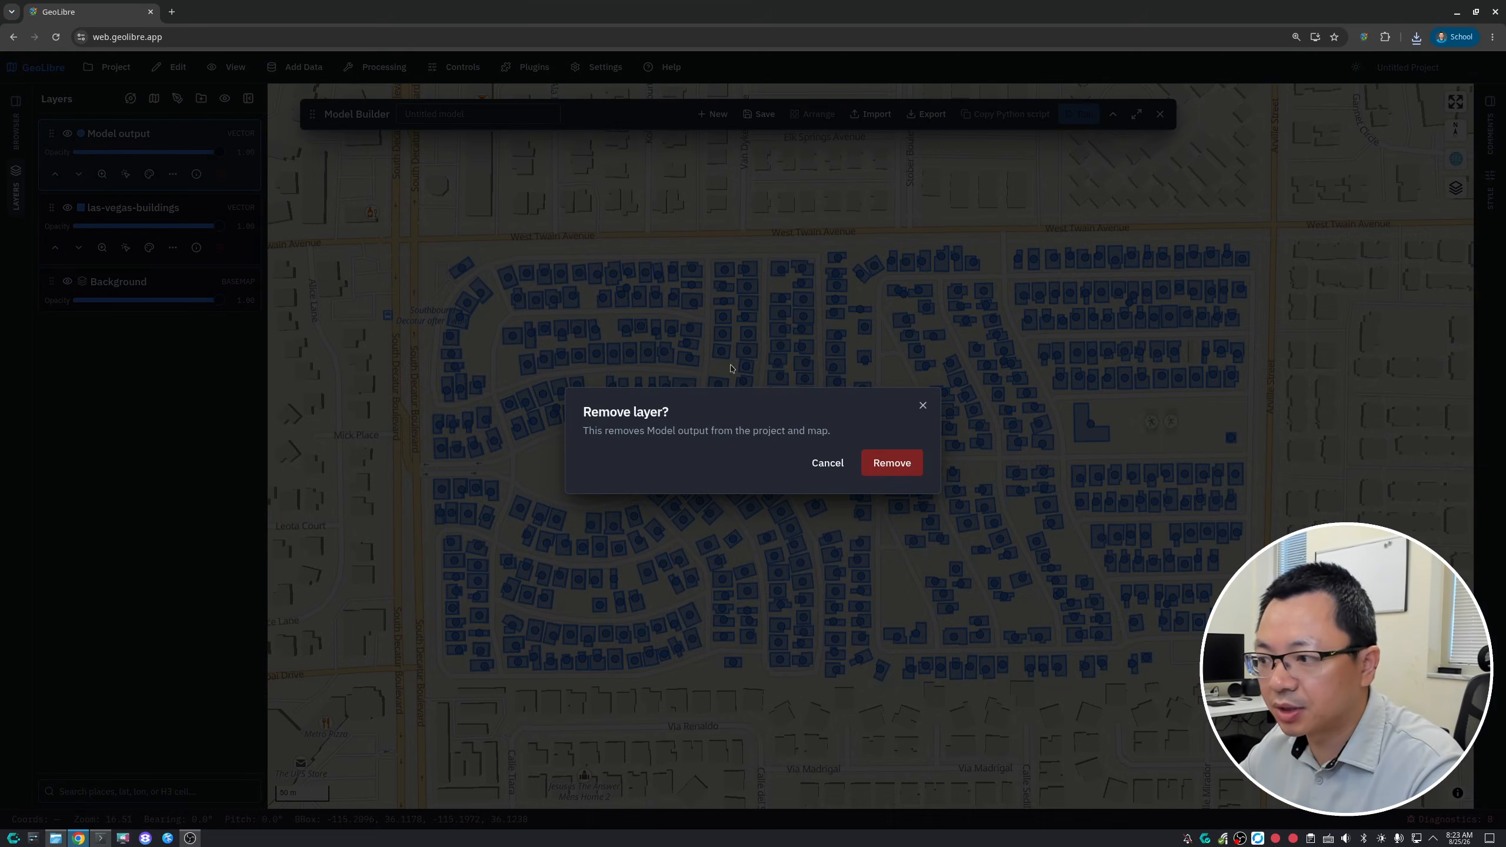
{"action": "left_click", "coordinate": [890, 463]}
{"action": "left_click", "coordinate": [219, 173]}
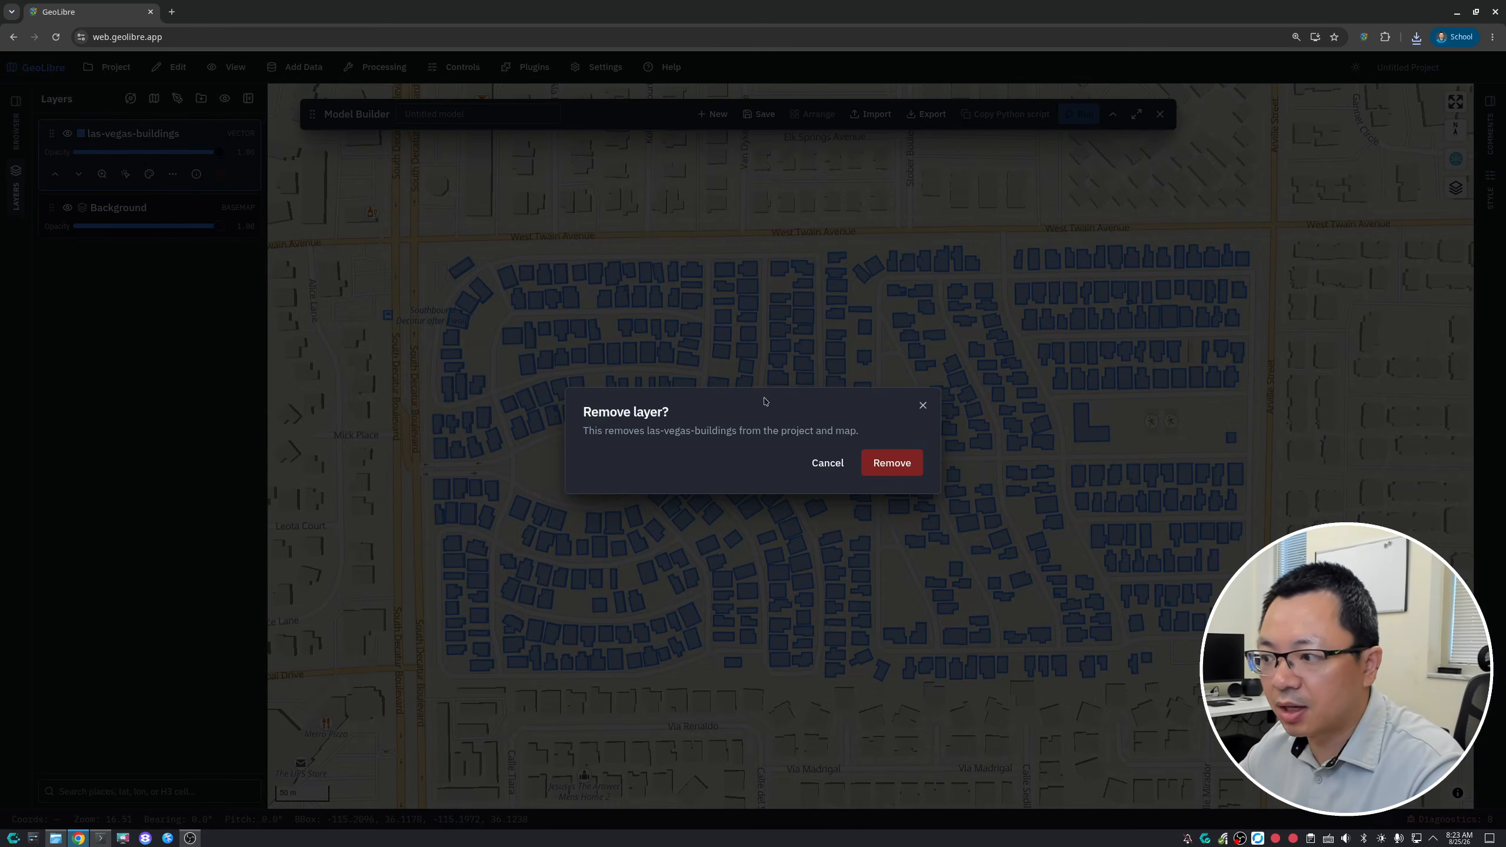
{"action": "left_click", "coordinate": [880, 458]}
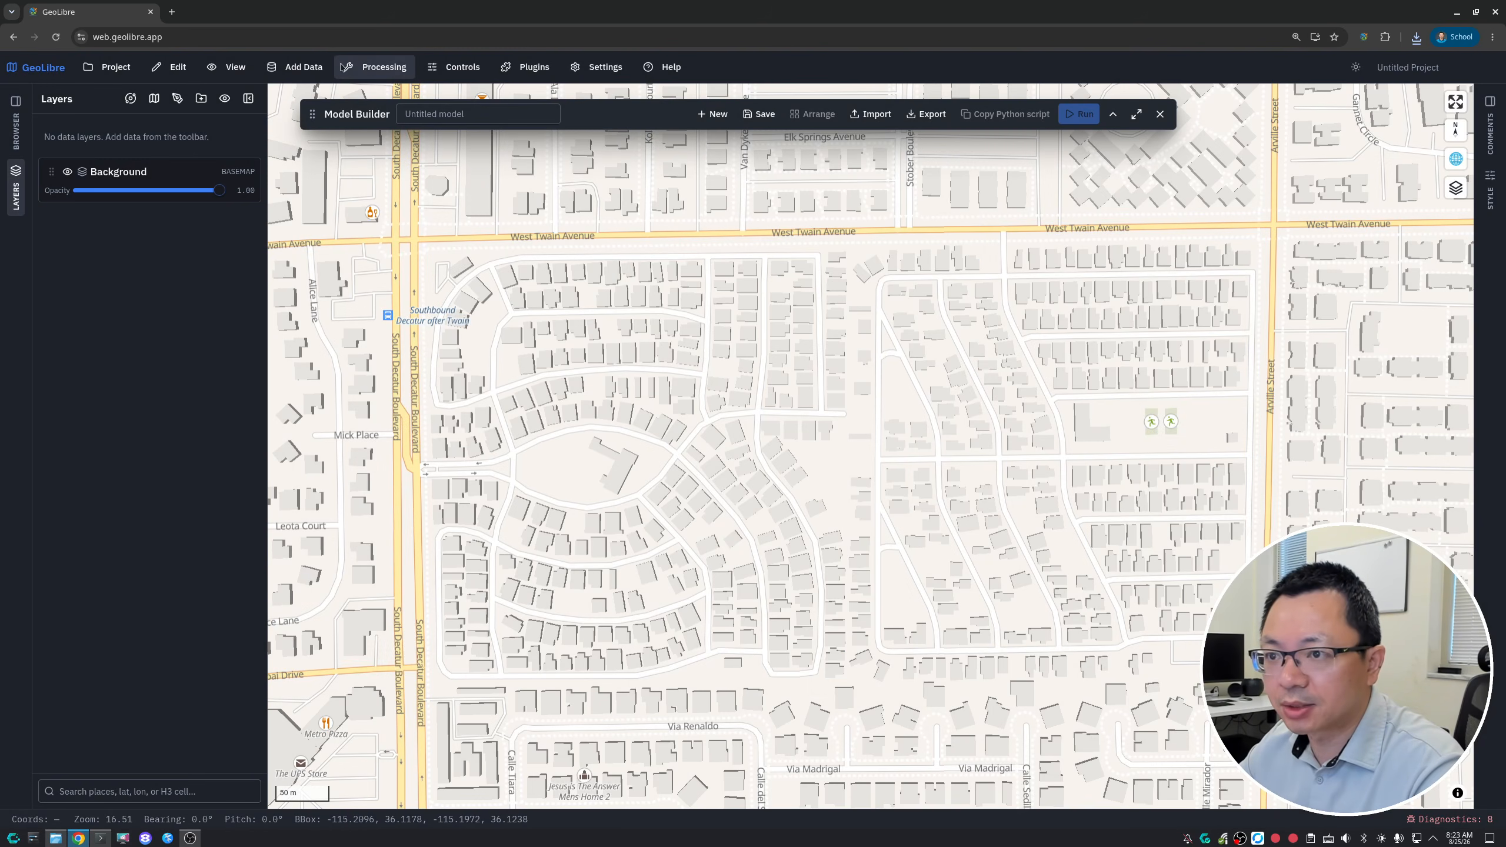
- Add the sample DEM raster dem.tif to the map as a raster layer
{"action": "left_click", "coordinate": [297, 67]}
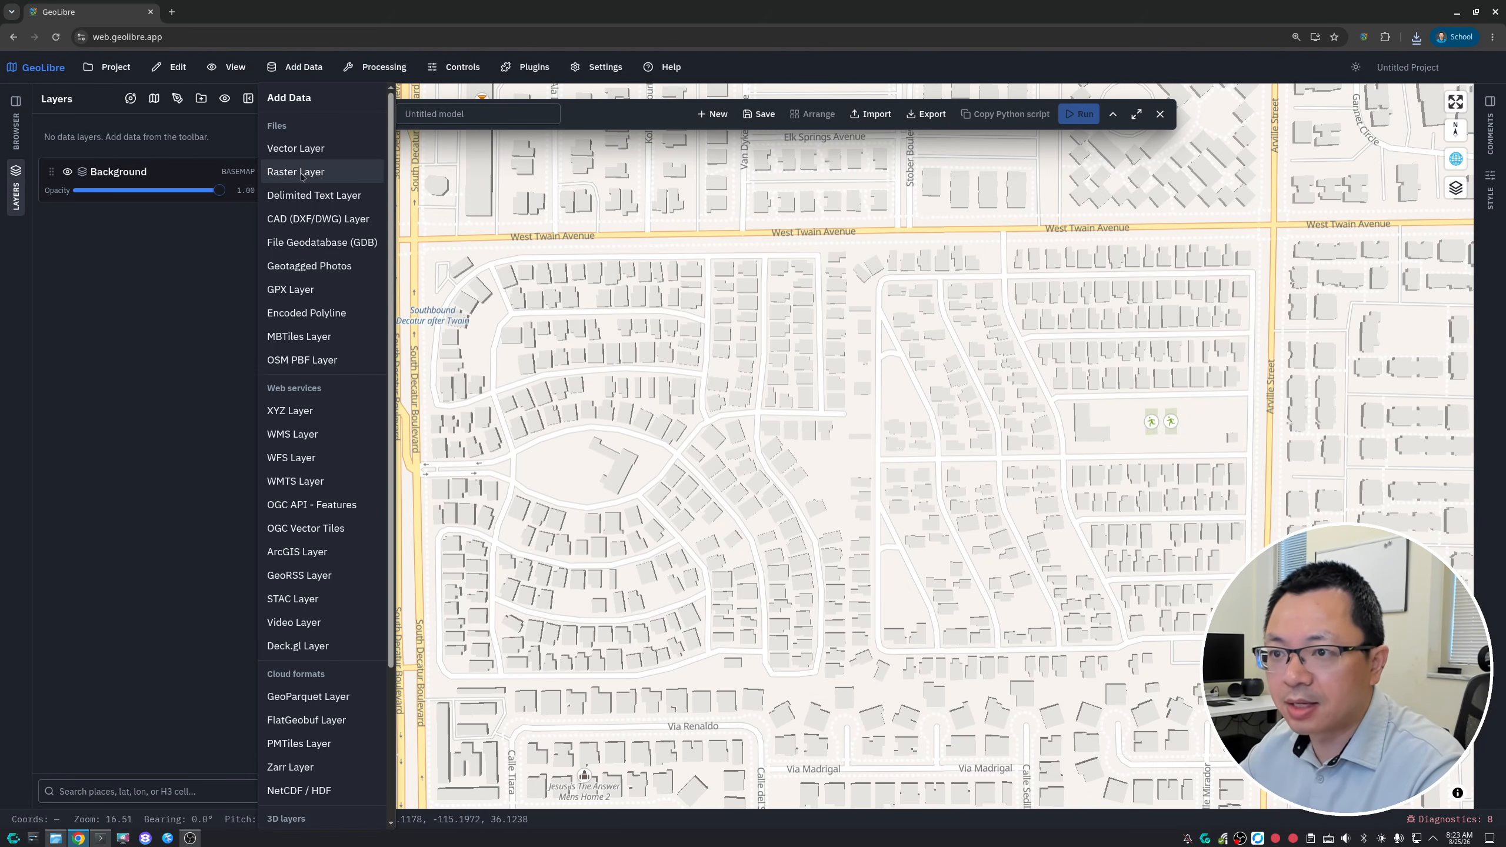
{"action": "left_click", "coordinate": [299, 172]}
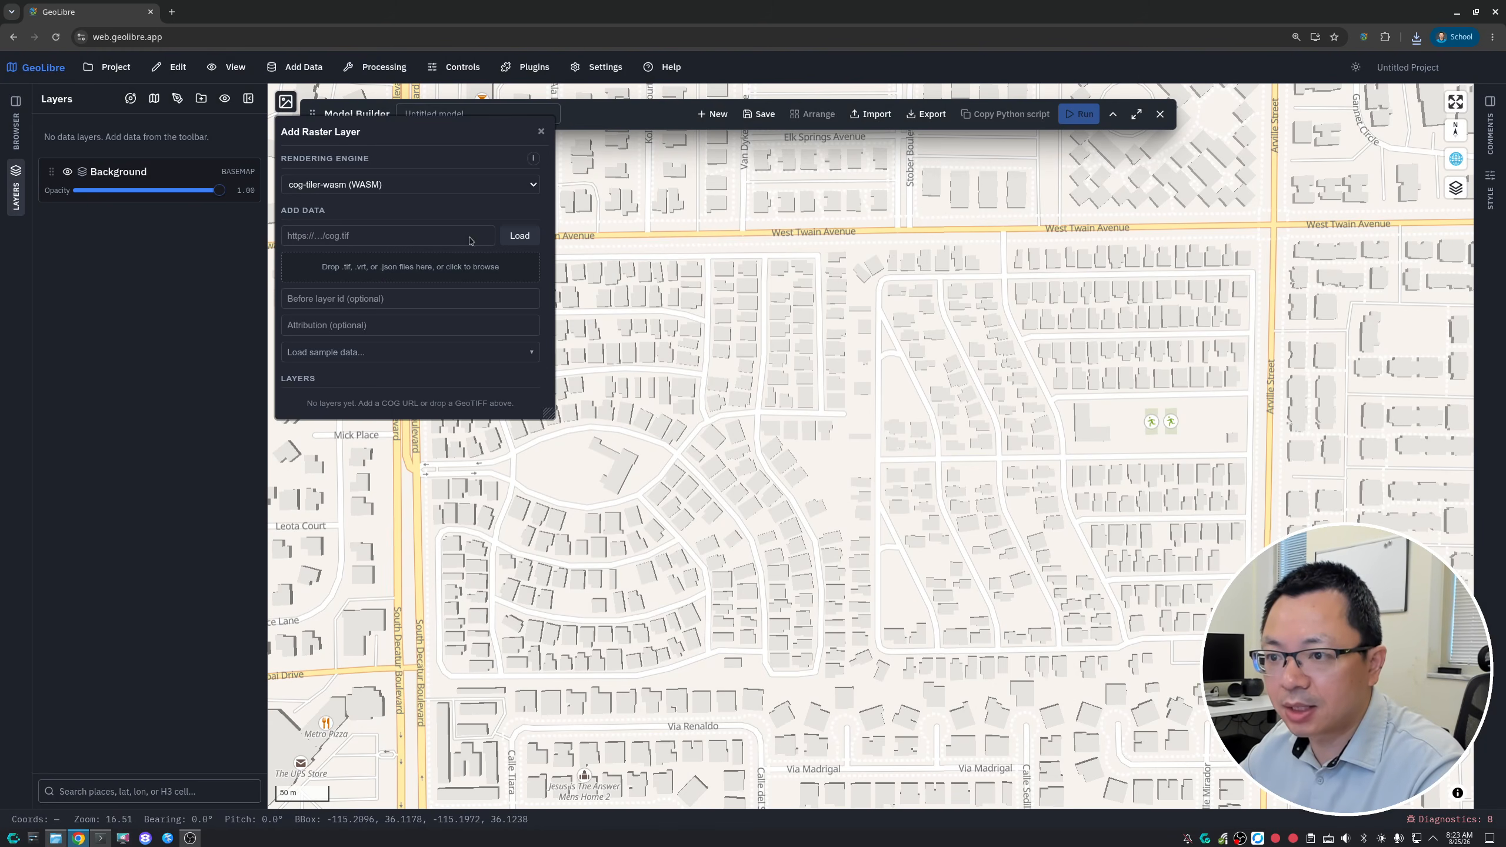
{"action": "left_click", "coordinate": [476, 356]}
{"action": "left_click", "coordinate": [362, 401]}
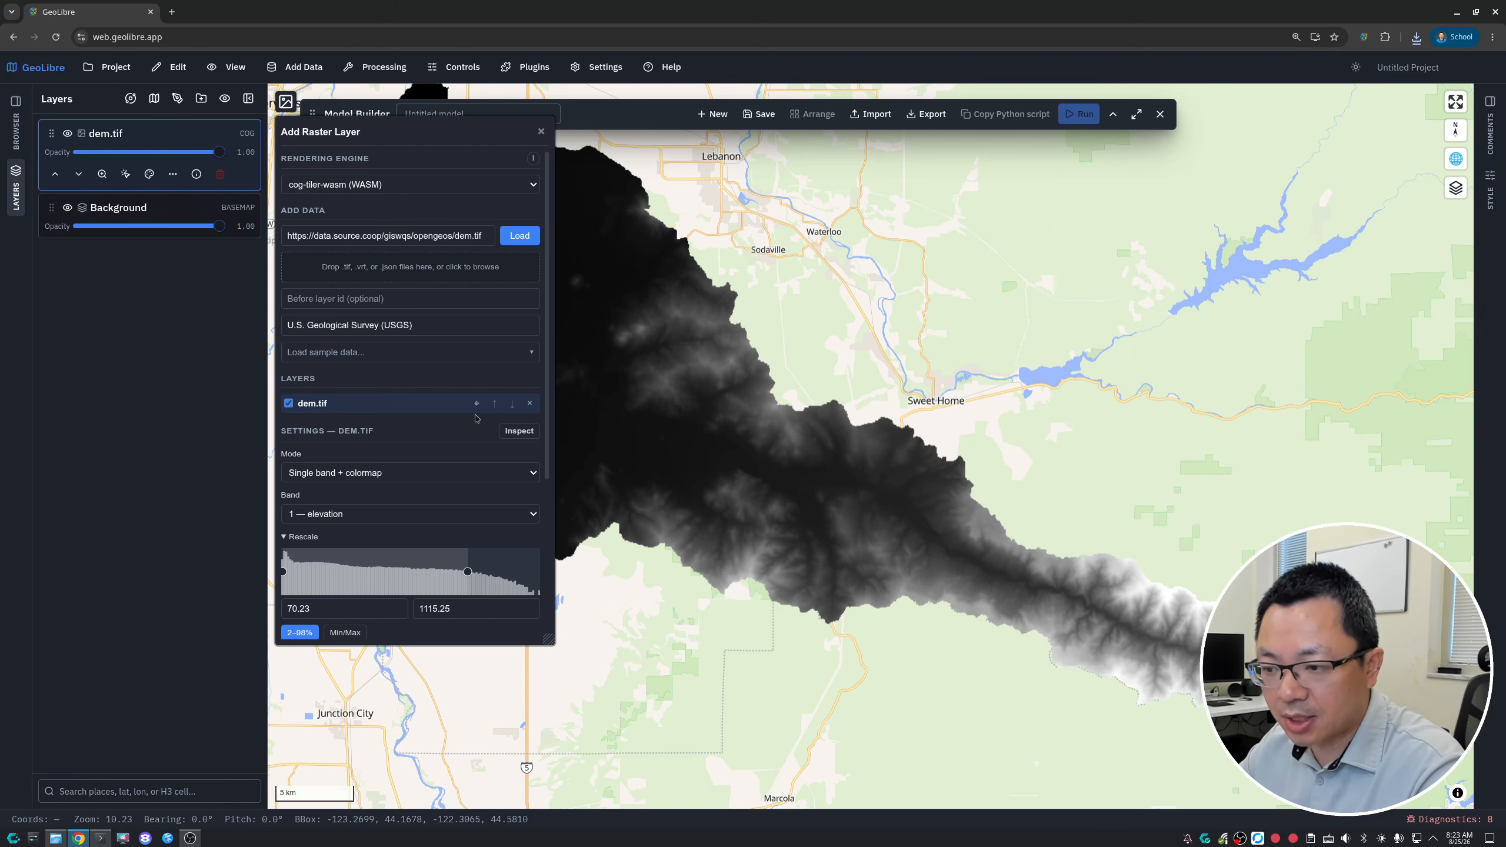
- Apply the terrain colormap to the dem.tif layer and move the collapsed Model Builder aside
{"action": "scroll", "coordinate": [471, 424], "scroll_direction": "down", "scroll_amount": 4}
{"action": "left_click", "coordinate": [467, 436]}
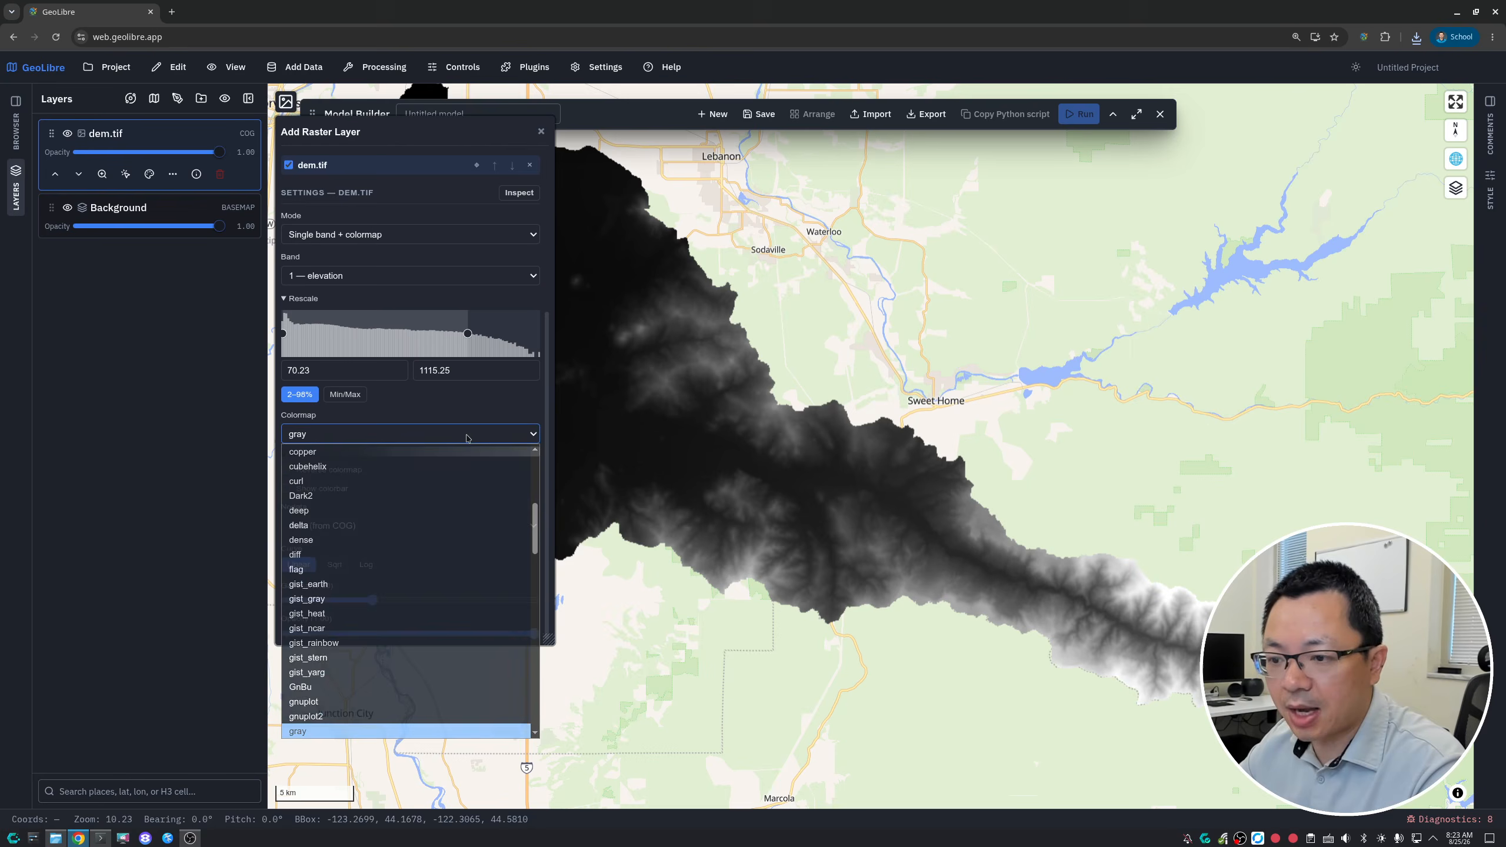
{"action": "scroll", "coordinate": [477, 522], "scroll_direction": "down", "scroll_amount": 7}
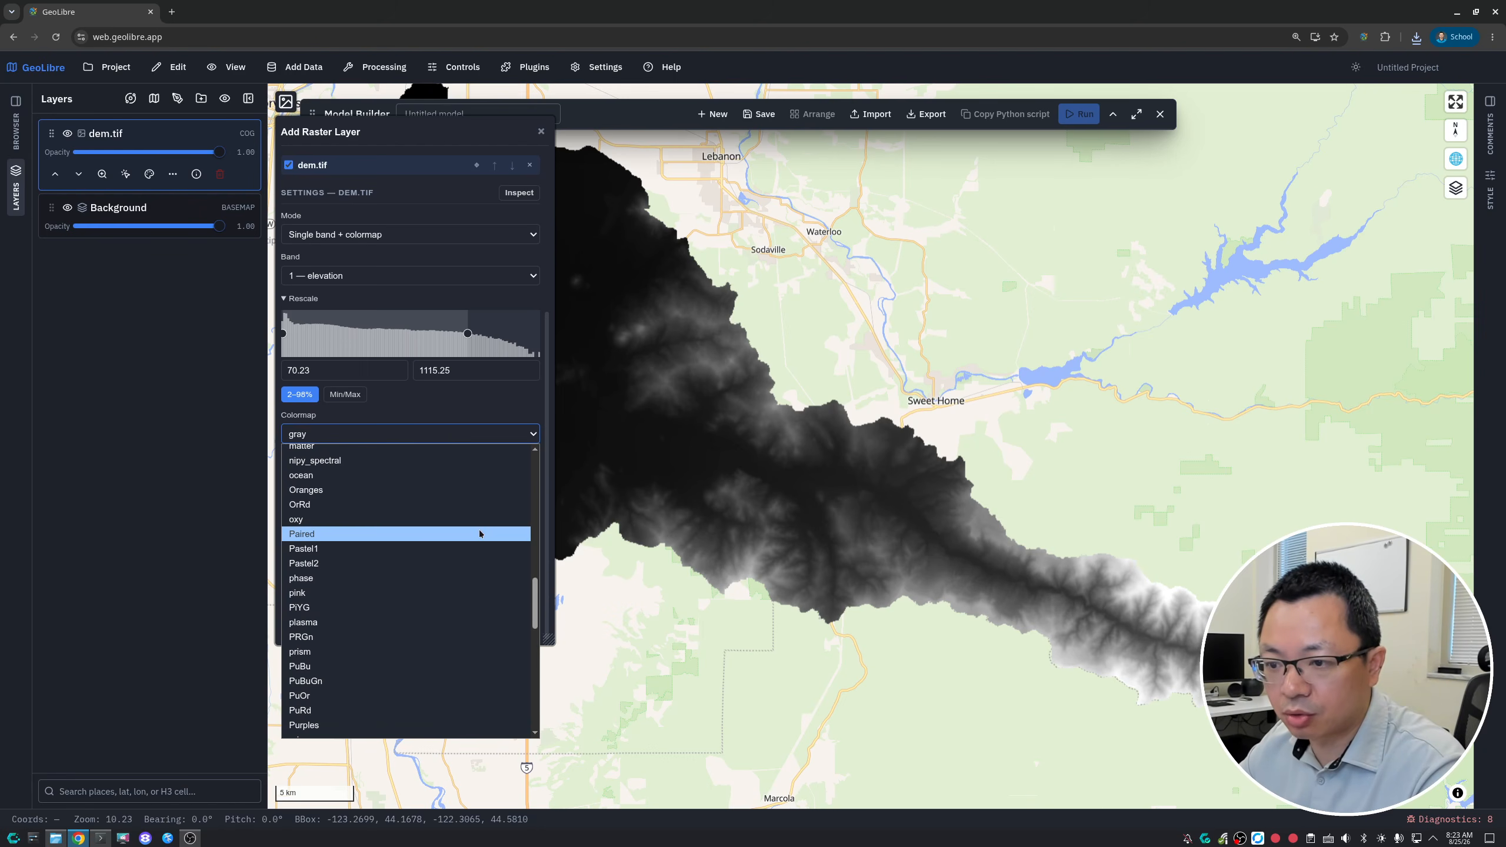
{"action": "scroll", "coordinate": [480, 534], "scroll_direction": "down", "scroll_amount": 6}
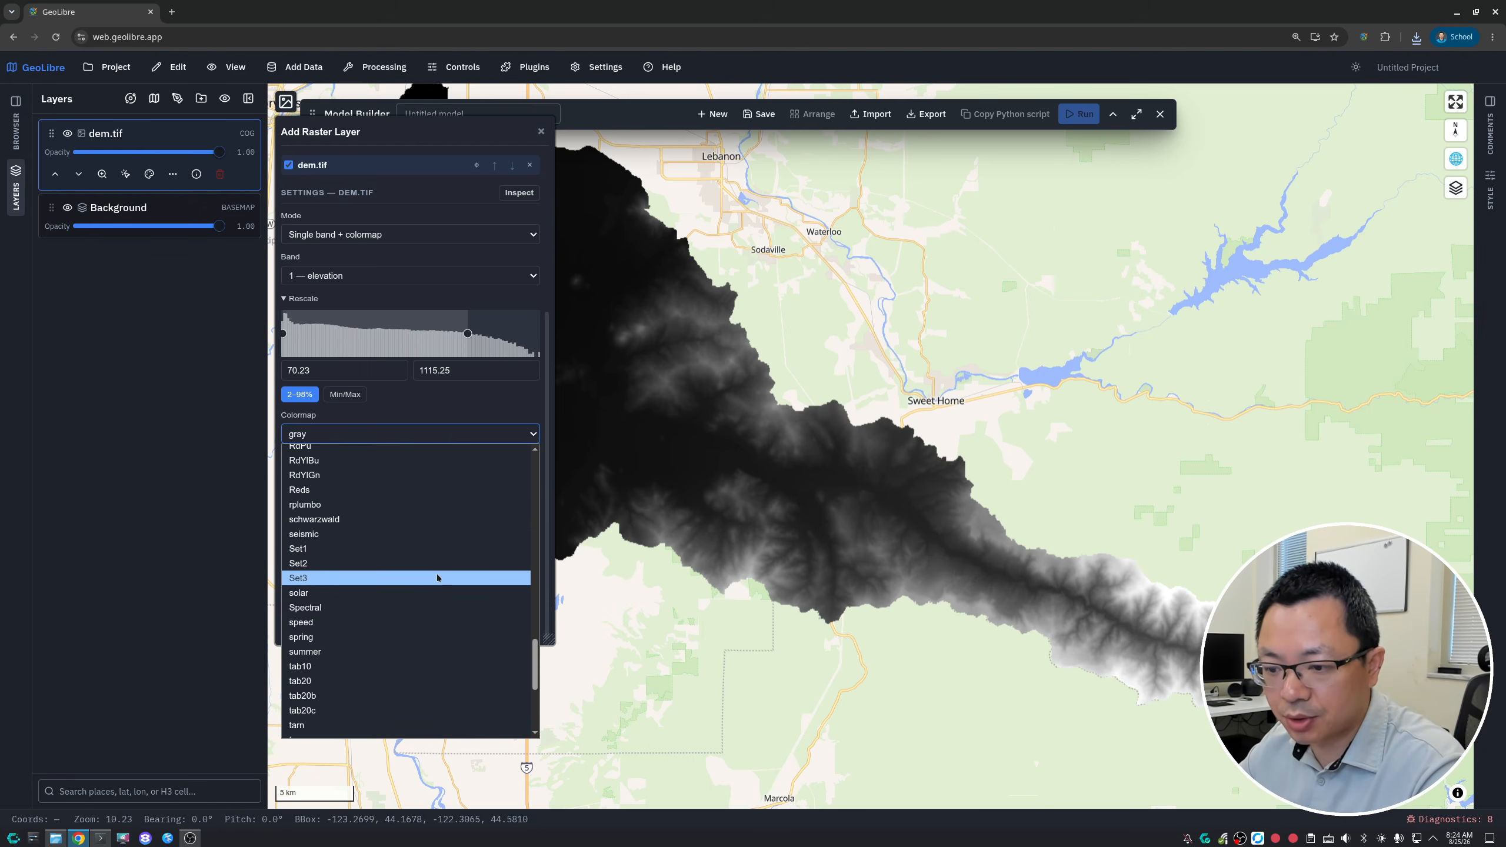
{"action": "scroll", "coordinate": [445, 651], "scroll_direction": "down", "scroll_amount": 4}
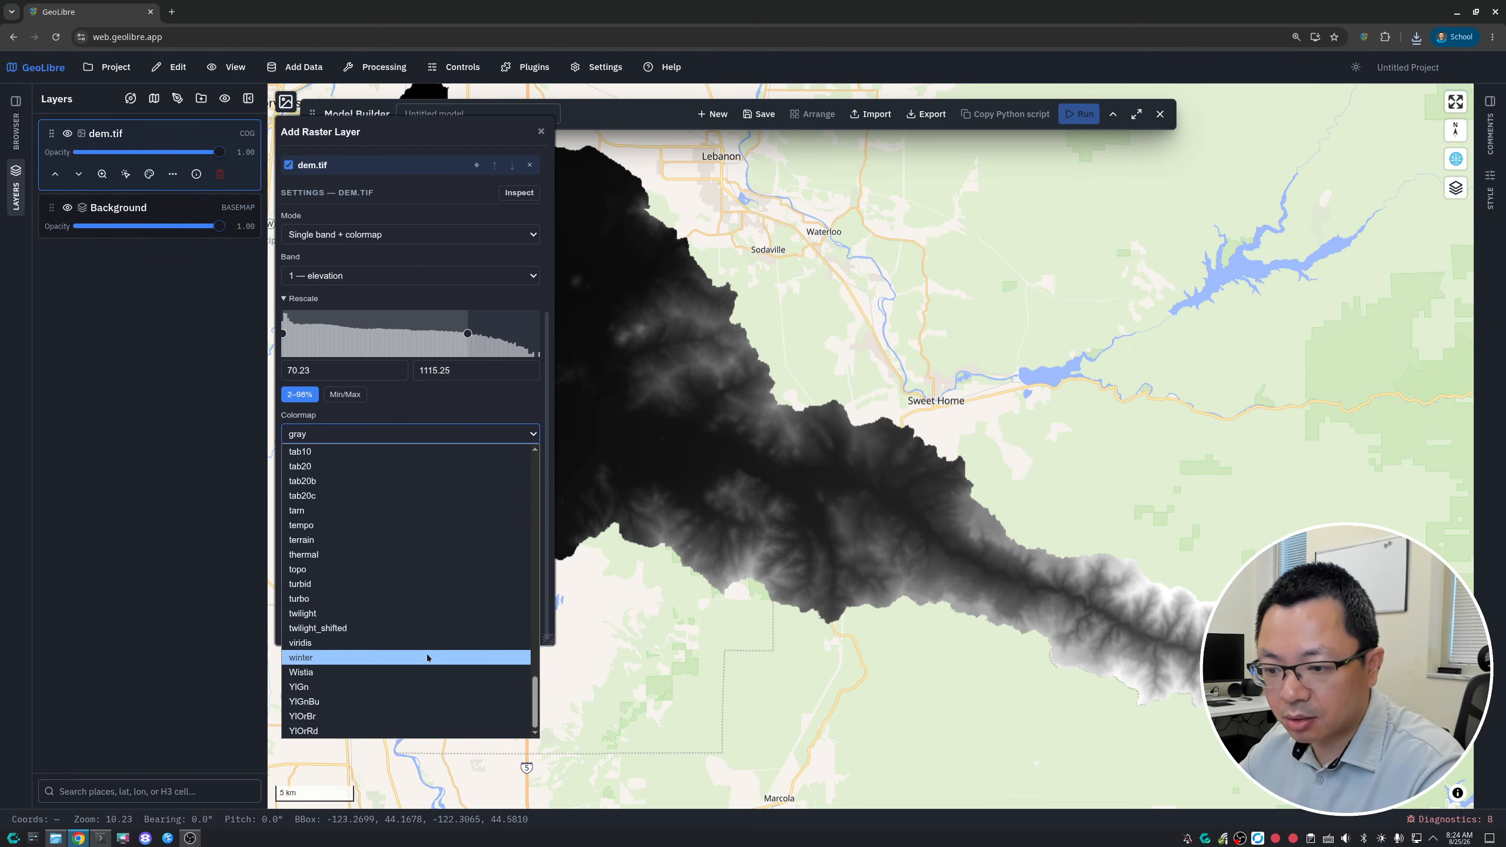
{"action": "left_click", "coordinate": [413, 540]}
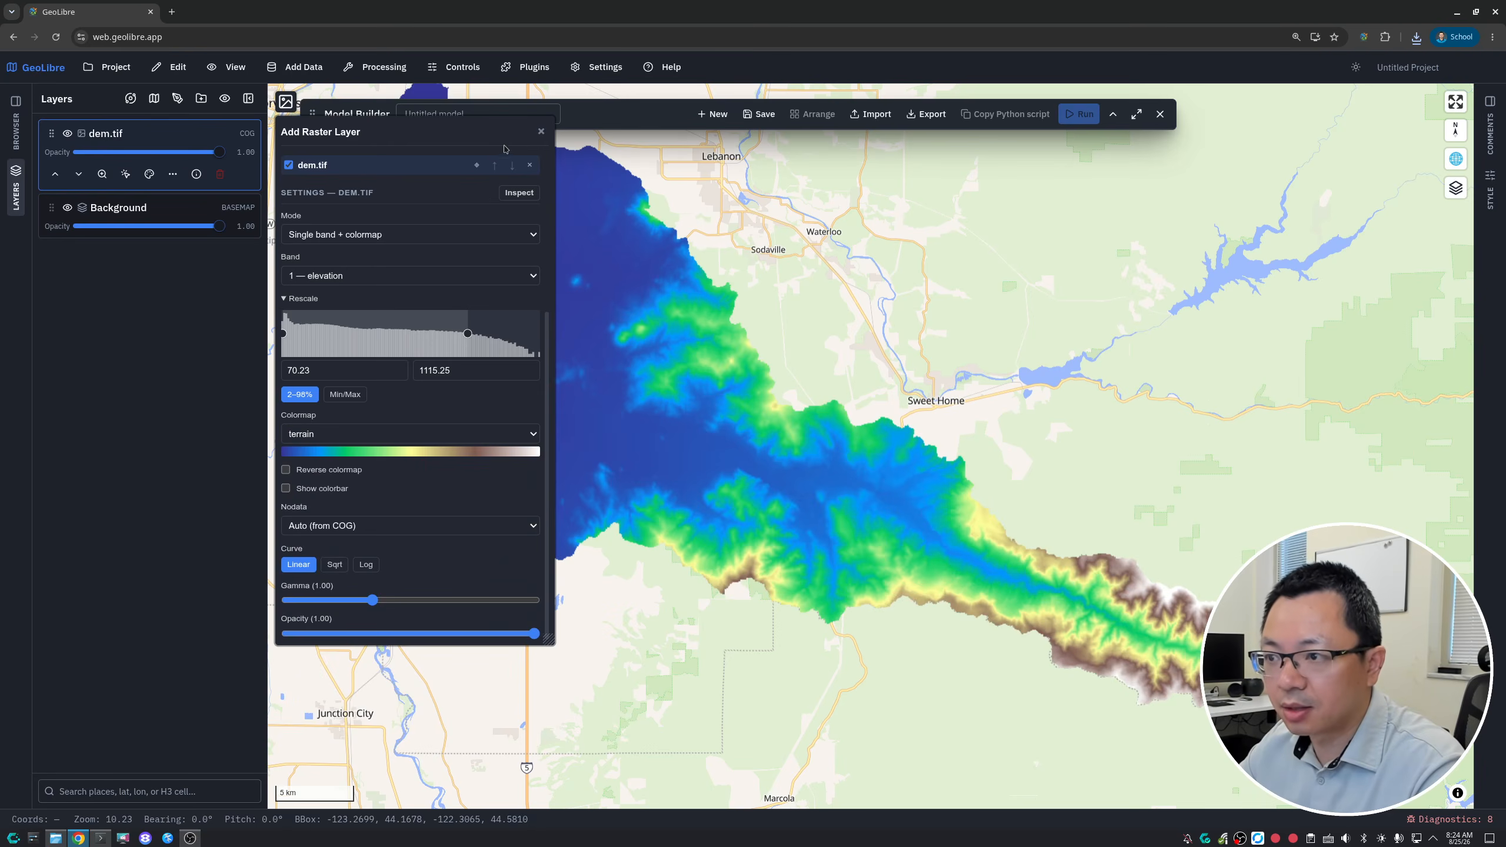
{"action": "left_click", "coordinate": [541, 131]}
{"action": "left_click_drag", "start_coordinate": [727, 382], "coordinate": [696, 422]}
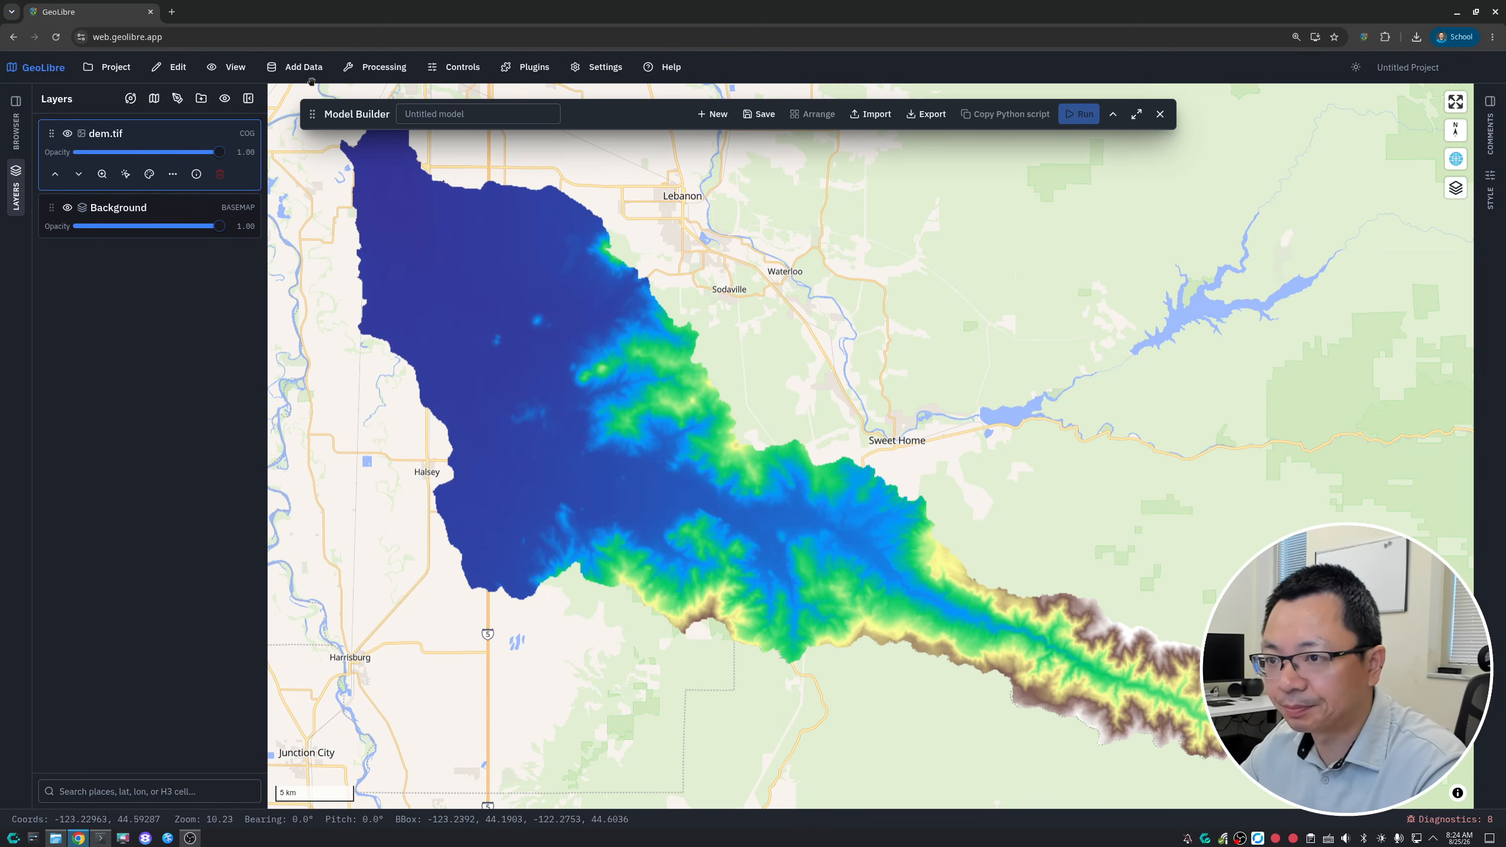
{"action": "left_click_drag", "start_coordinate": [317, 116], "coordinate": [449, 108]}
- Look up the D8 Pointer tool in the Whitebox Toolbox, choose dem.tif as its input DEM, and close the toolbox without running it
{"action": "left_click", "coordinate": [374, 67]}
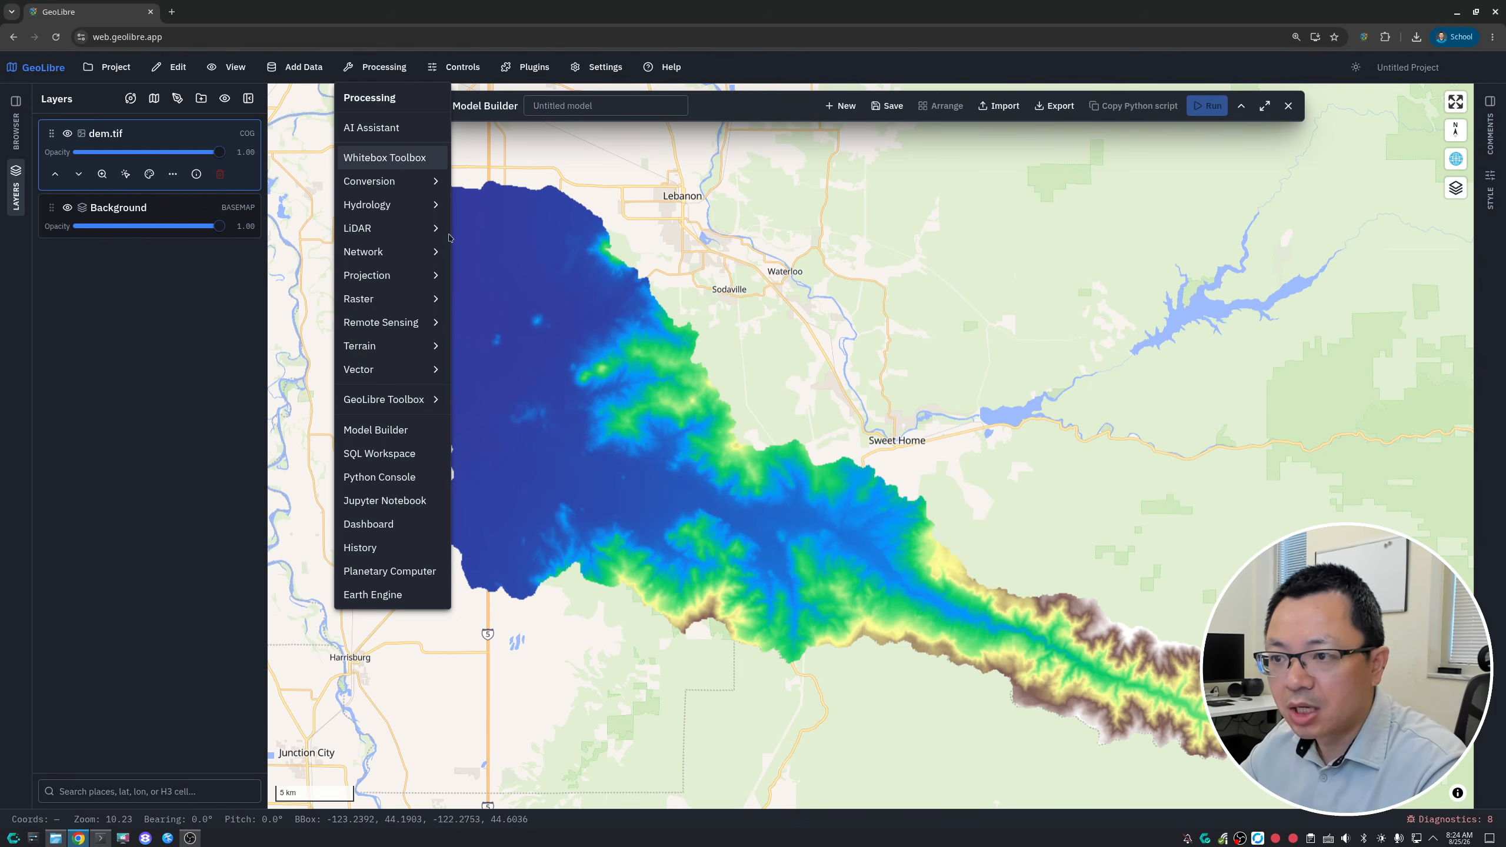
{"action": "left_click", "coordinate": [384, 157]}
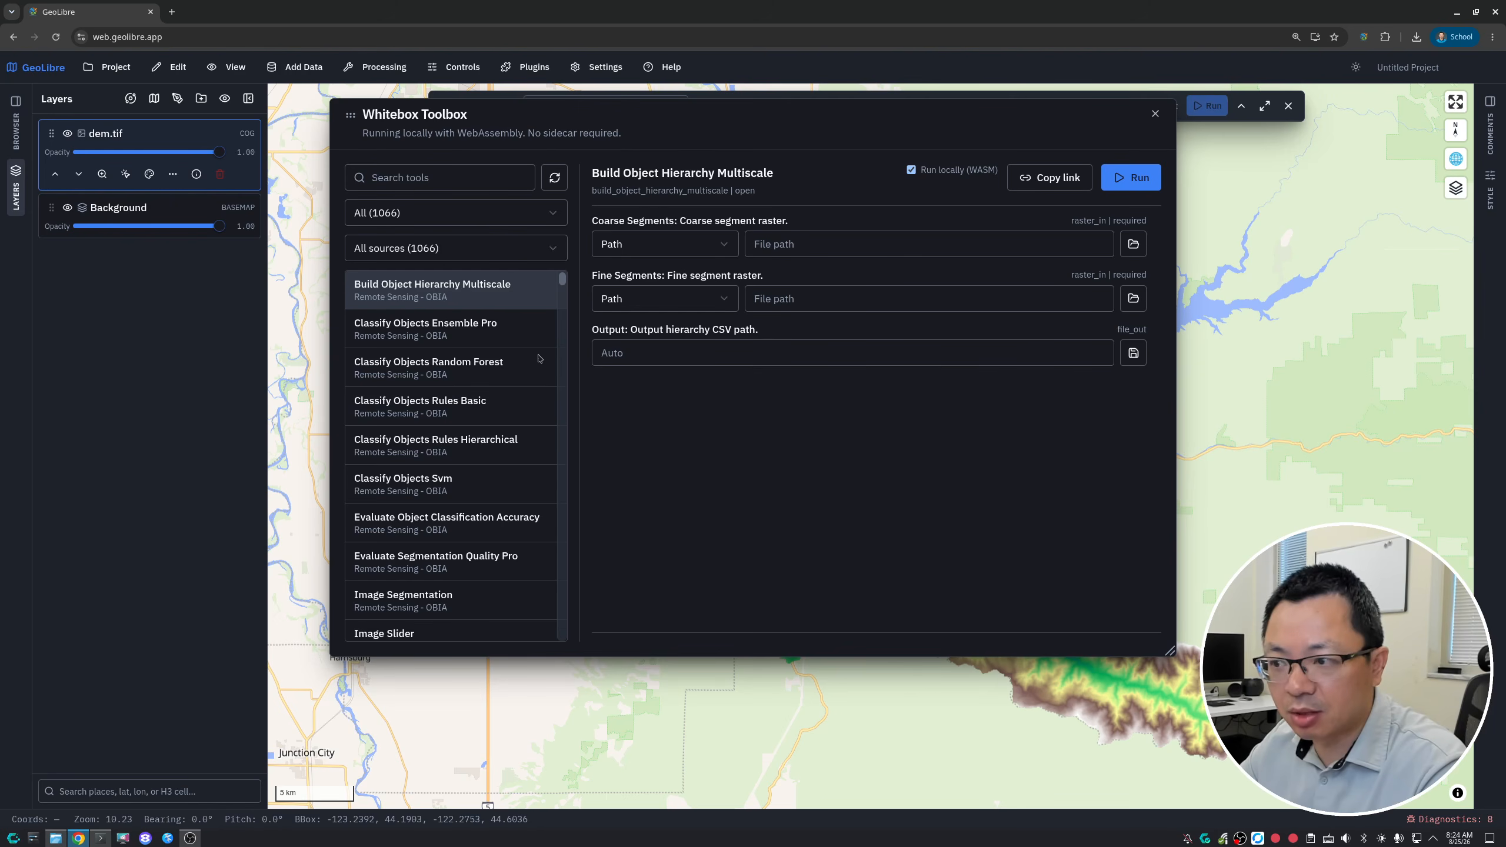
{"action": "left_click", "coordinate": [416, 178]}
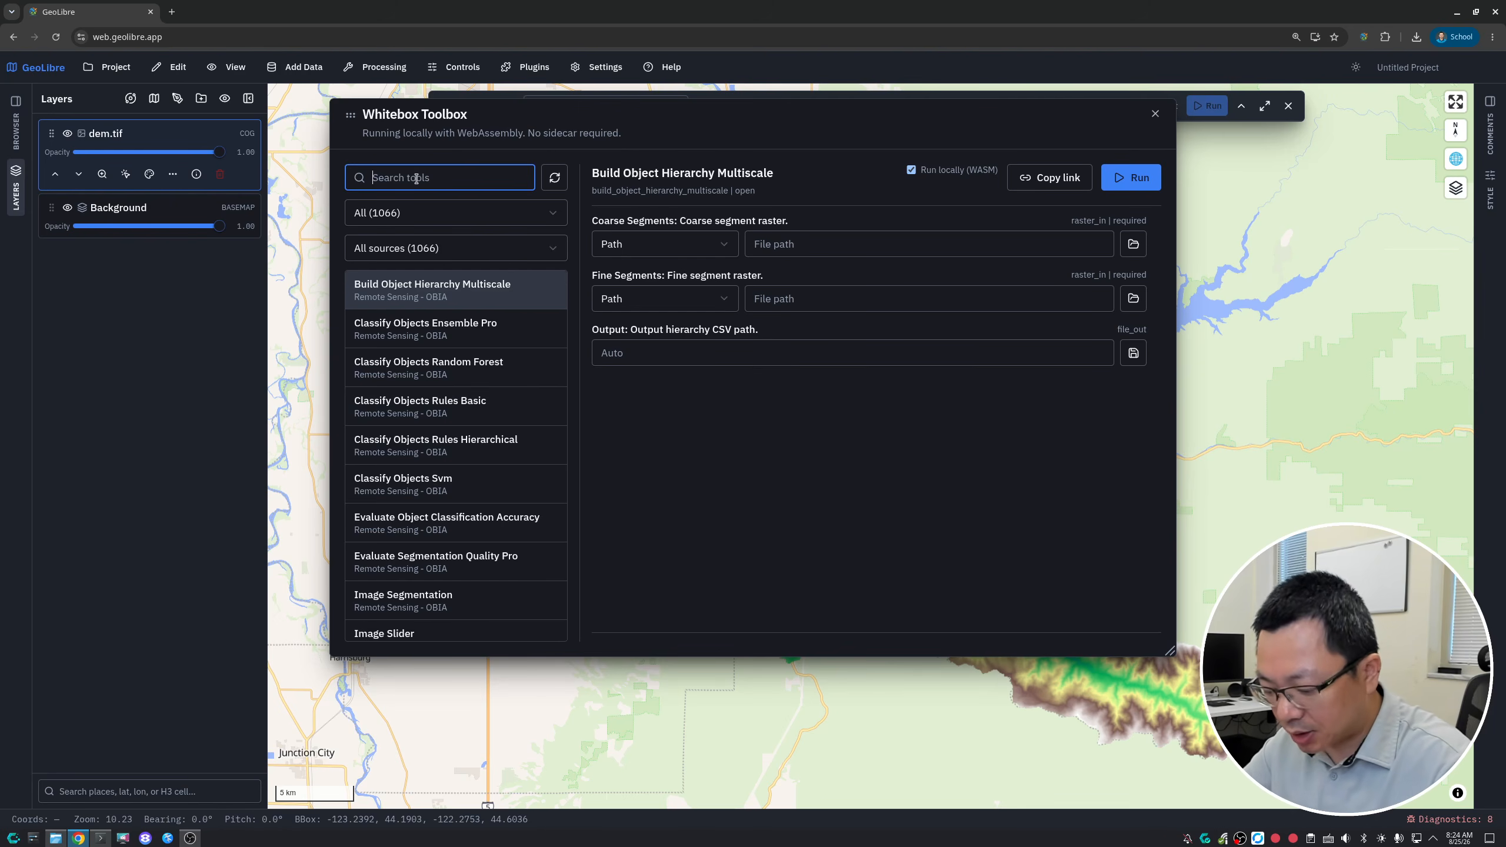
{"action": "type", "text": "D4"}
{"action": "key", "text": "BackSpace"}
{"action": "type", "text": "8"}
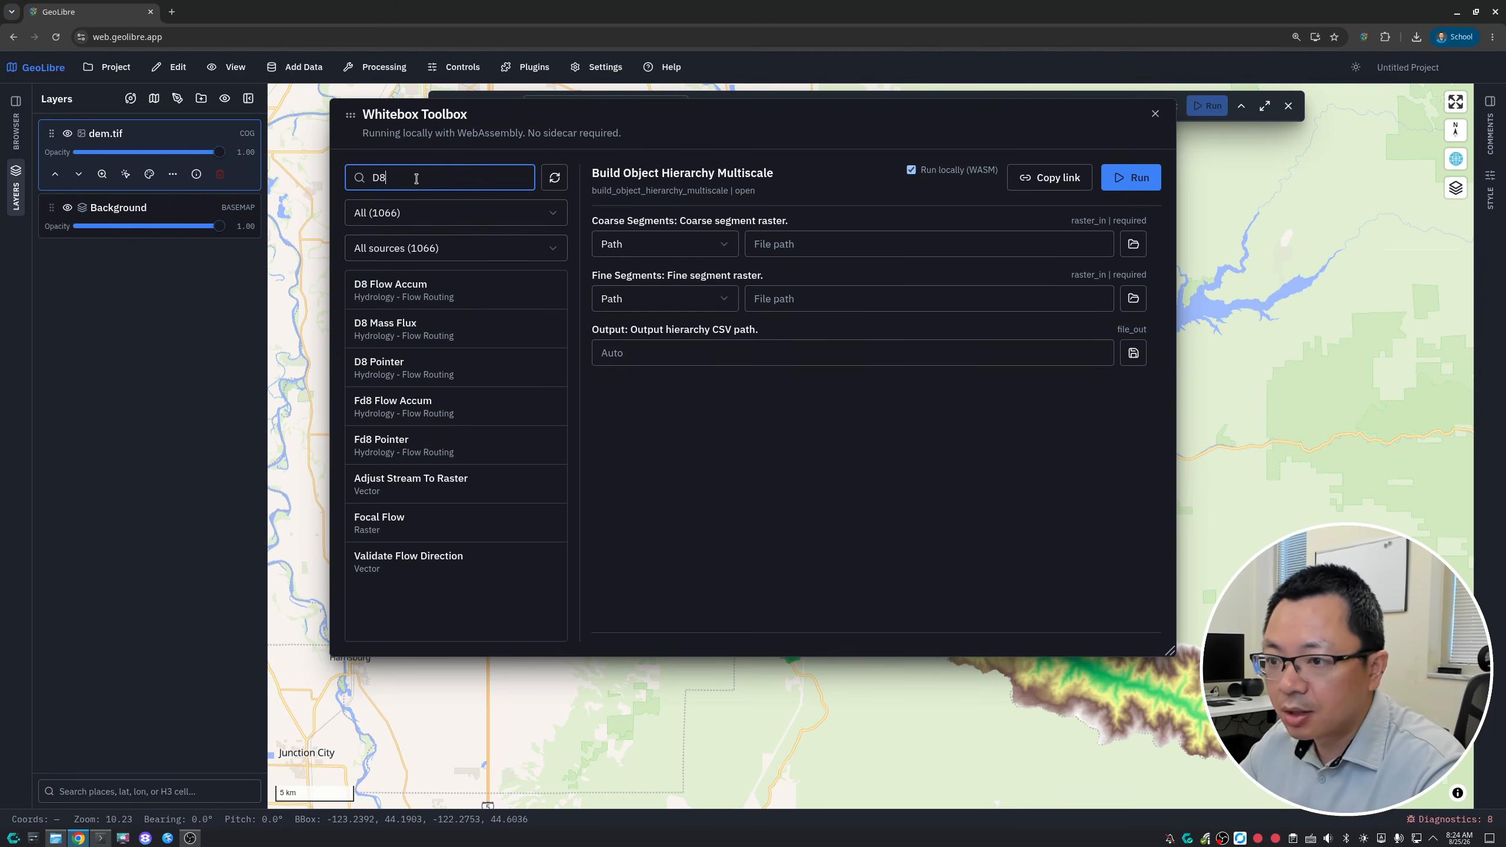
{"action": "left_click", "coordinate": [443, 361]}
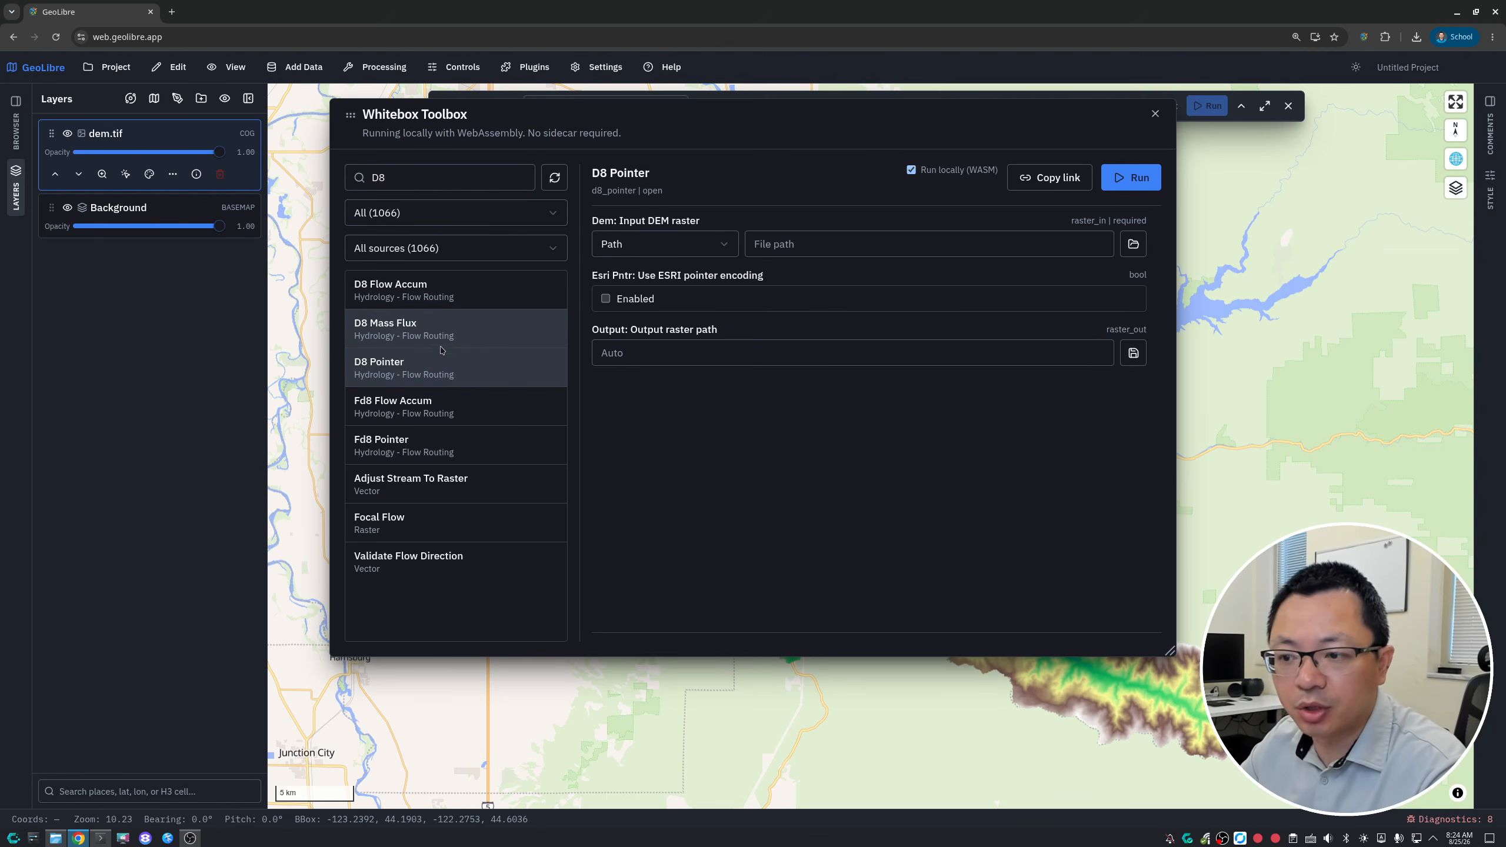
{"action": "left_click", "coordinate": [714, 245]}
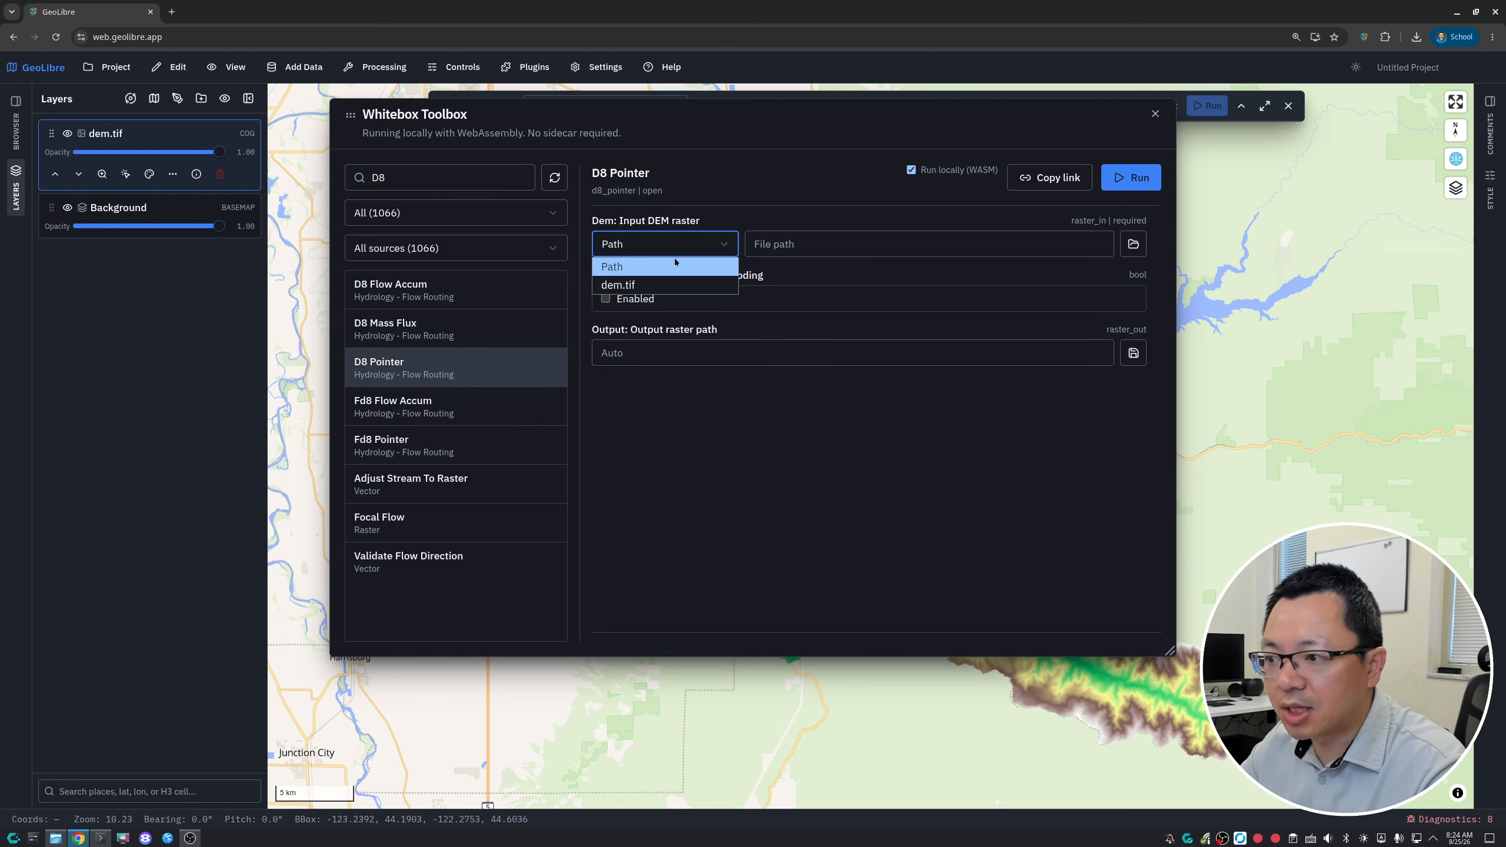
{"action": "left_click", "coordinate": [705, 284]}
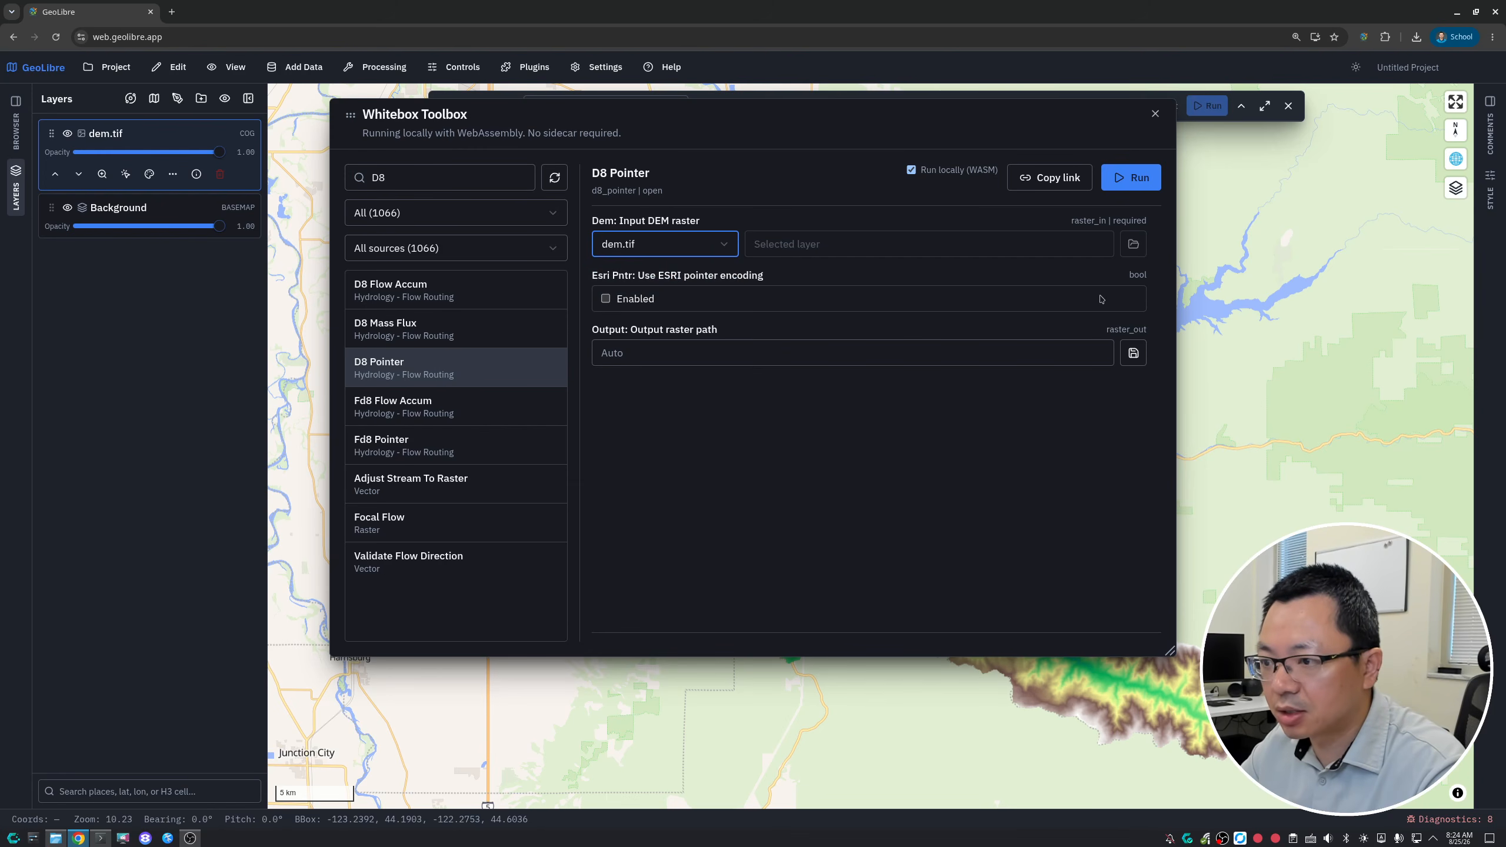
{"action": "triple_click", "coordinate": [490, 185]}
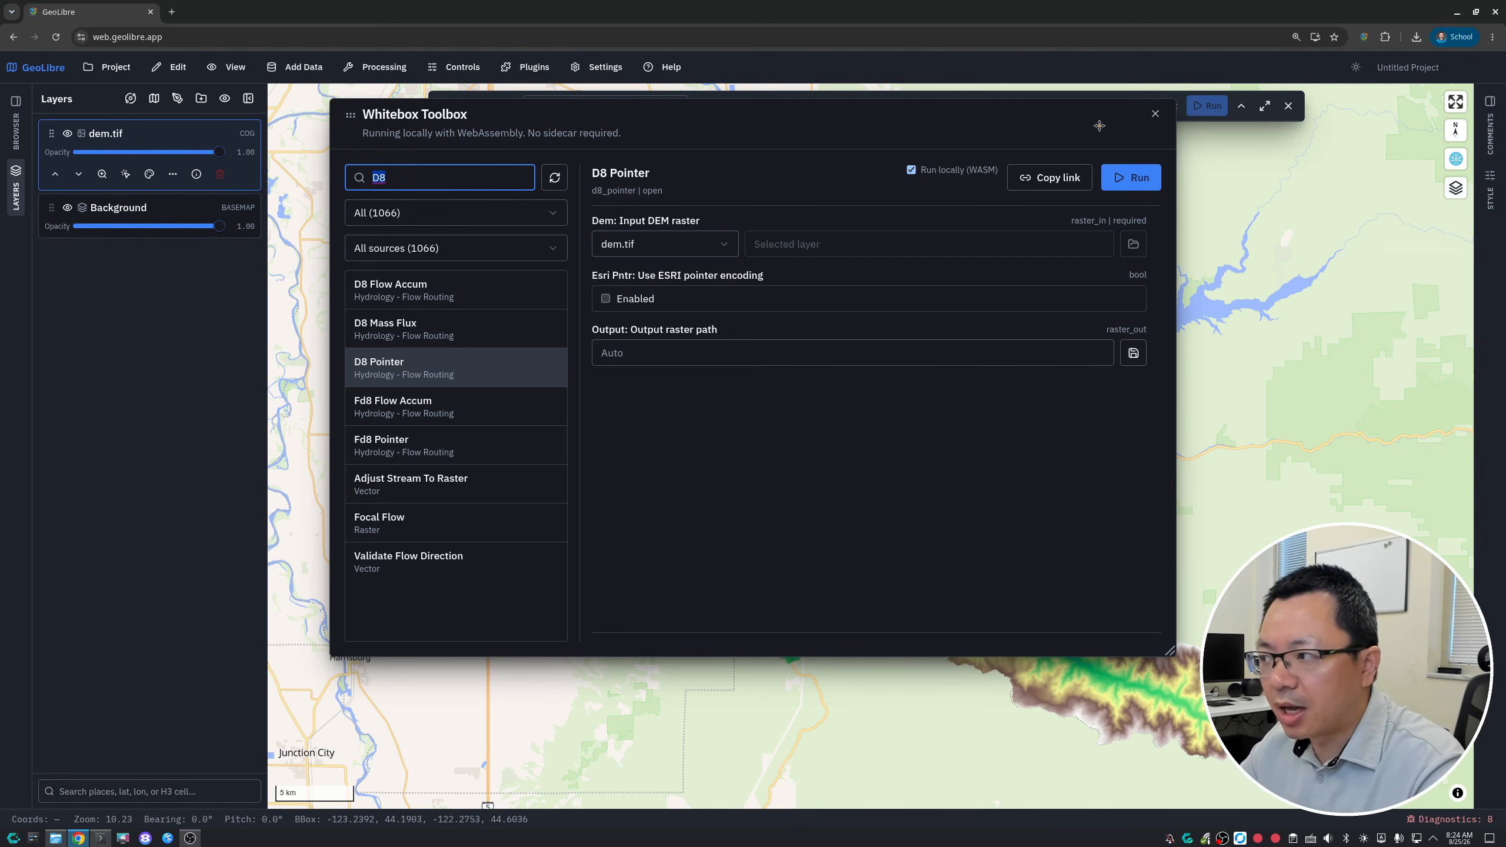
{"action": "left_click", "coordinate": [1154, 114]}
- Expand the Model Builder to fill the map area and clear its tool search
{"action": "left_click", "coordinate": [372, 68]}
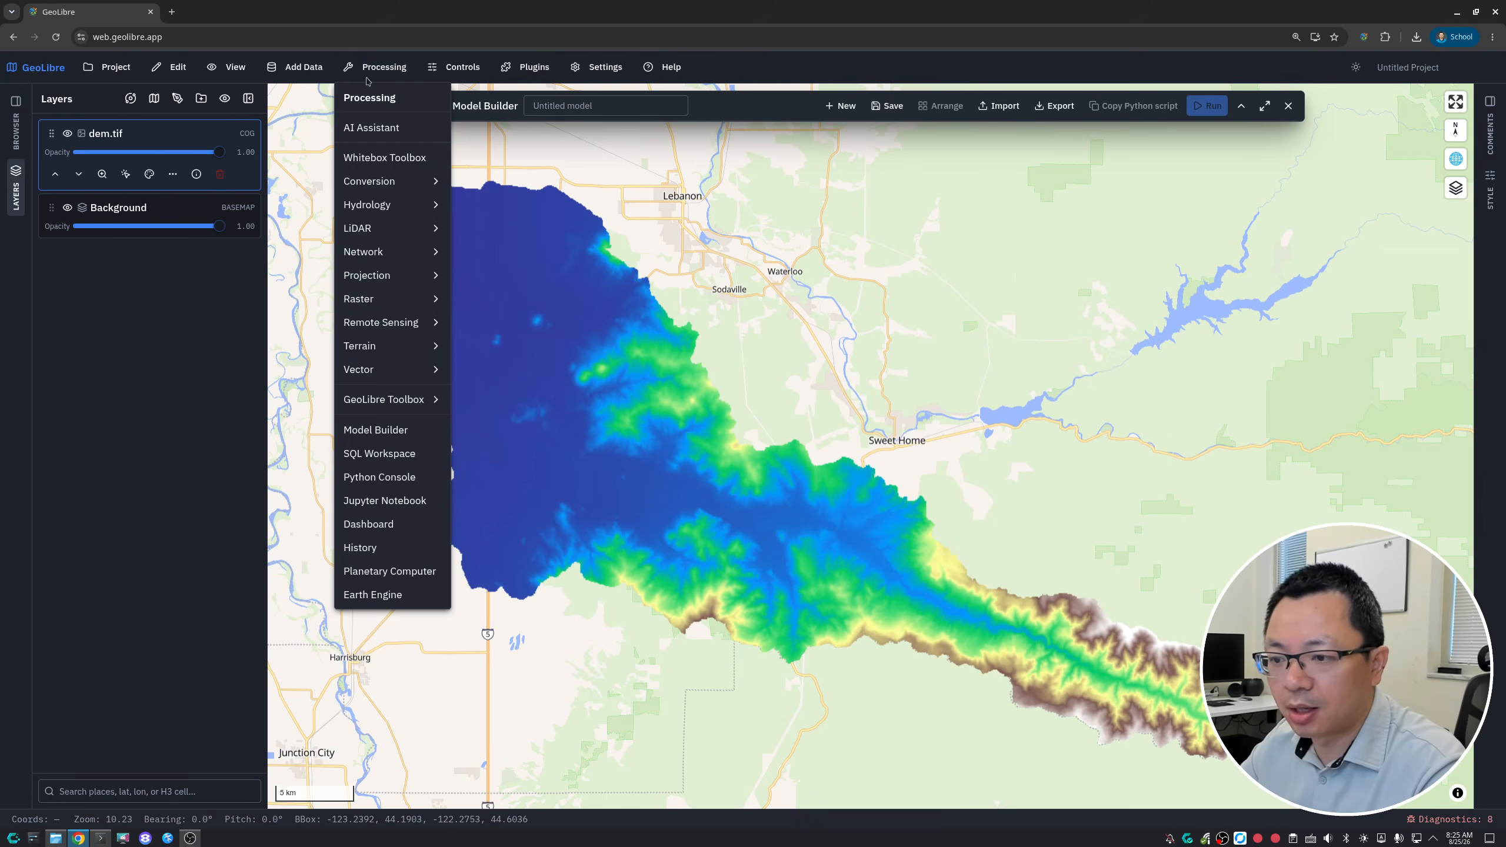
{"action": "left_click", "coordinate": [381, 429]}
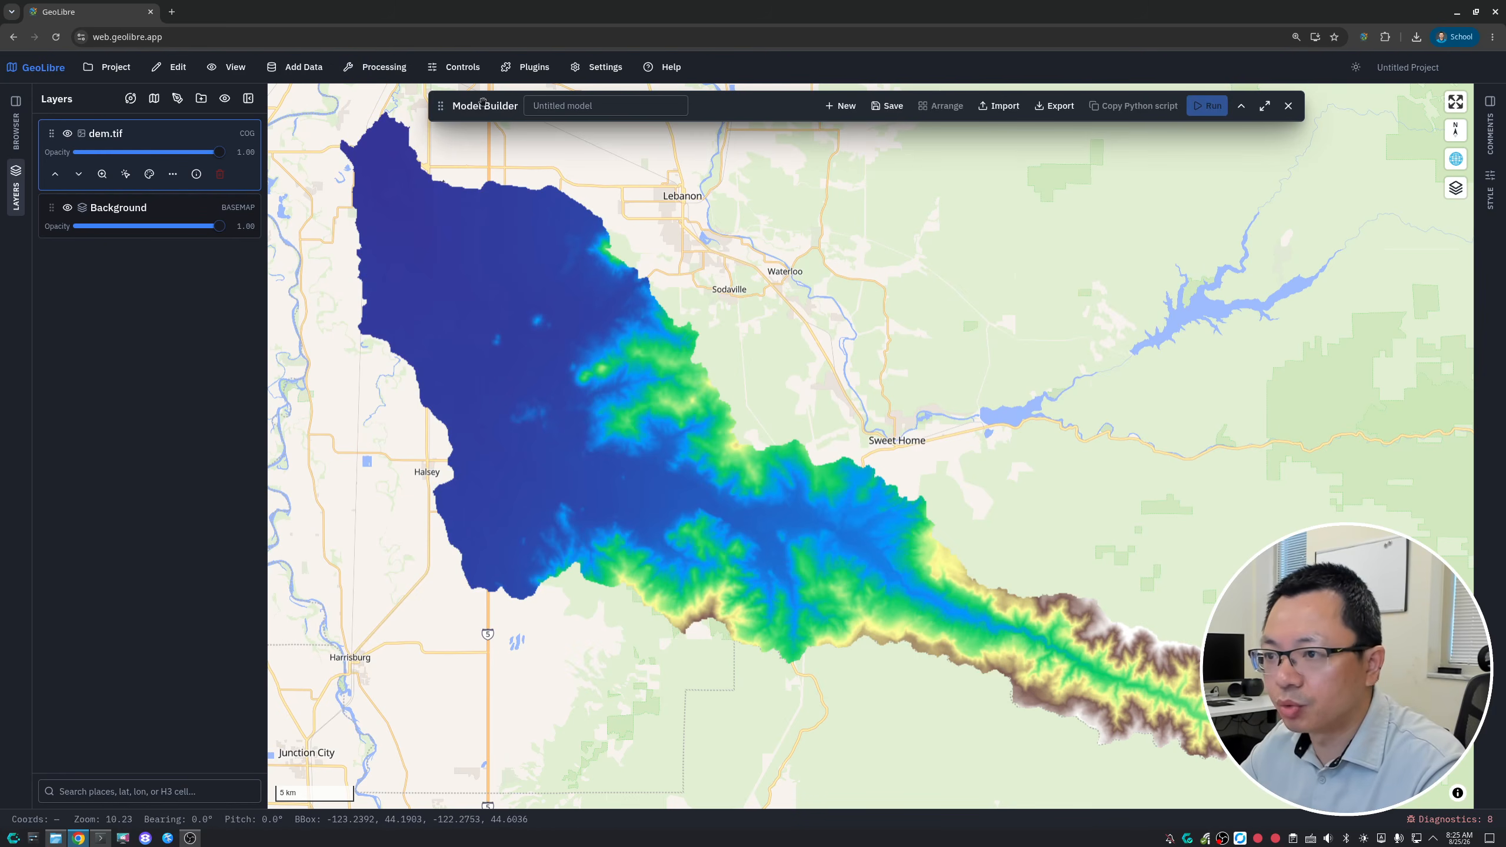
{"action": "left_click", "coordinate": [1242, 108]}
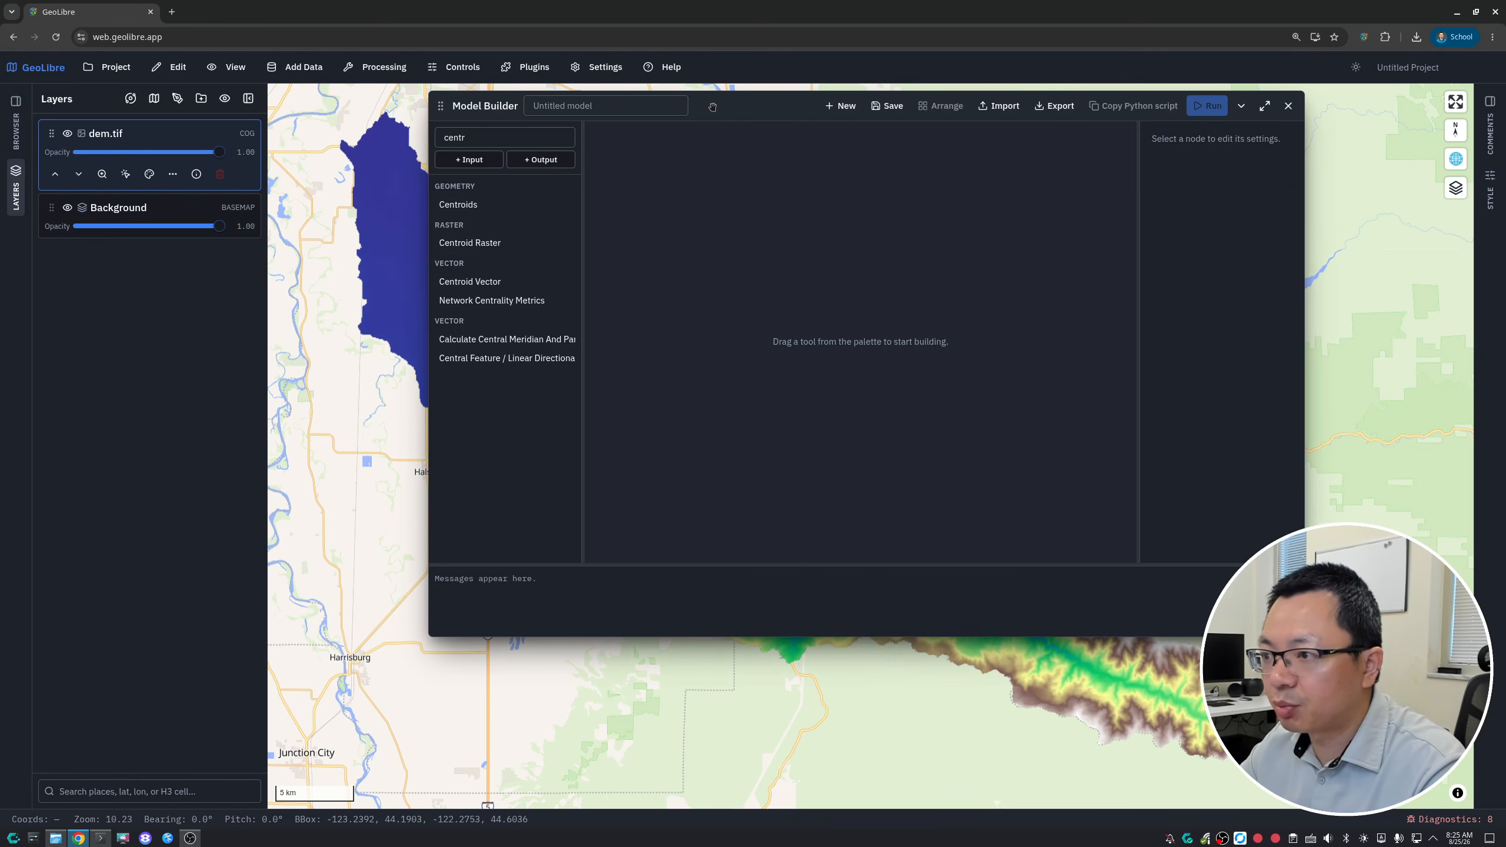
{"action": "left_click_drag", "start_coordinate": [712, 107], "coordinate": [656, 133]}
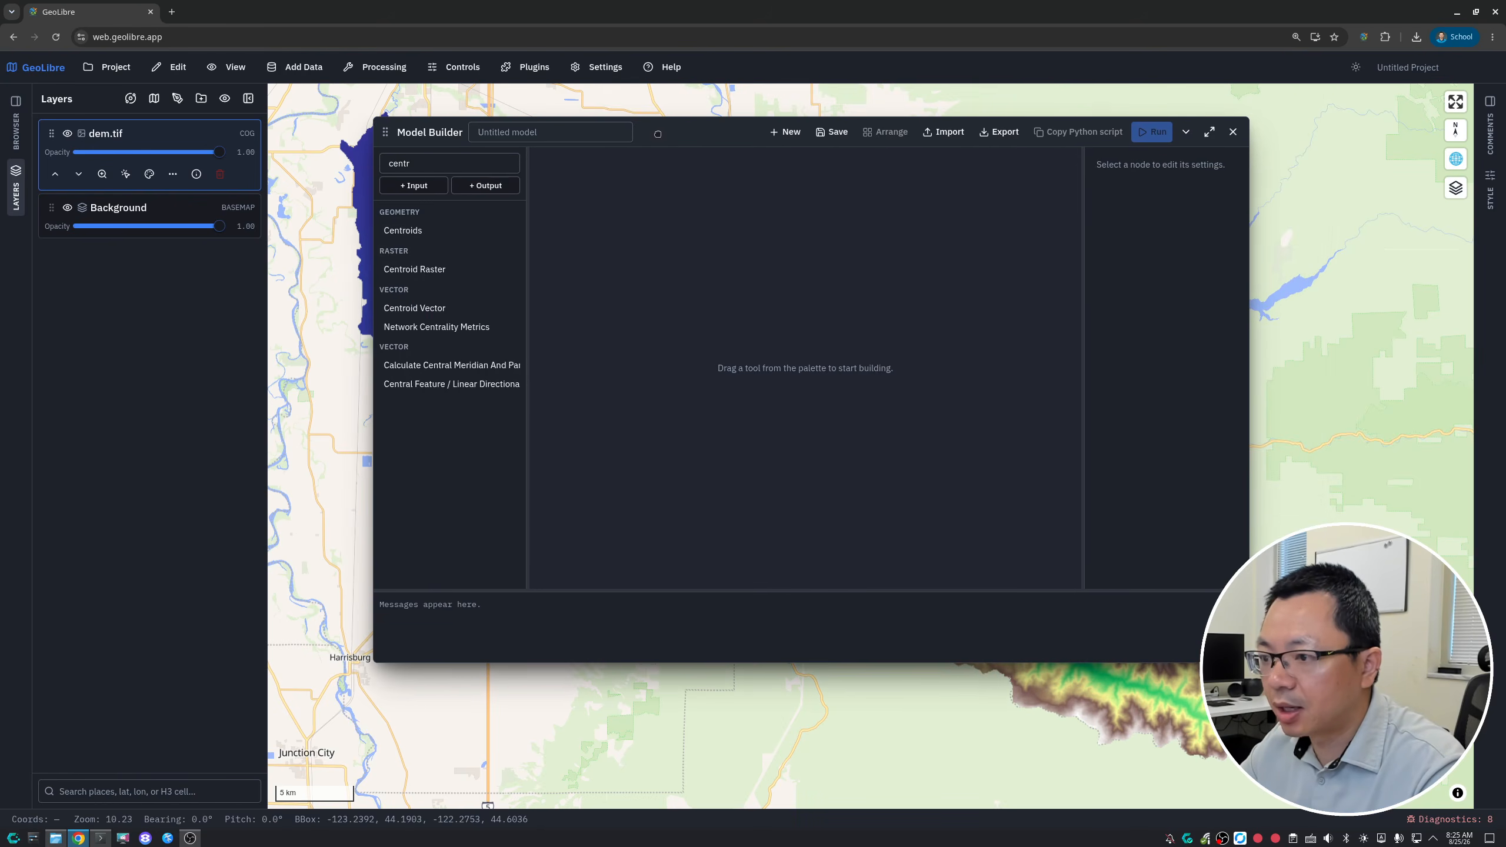
{"action": "left_click", "coordinate": [1209, 131]}
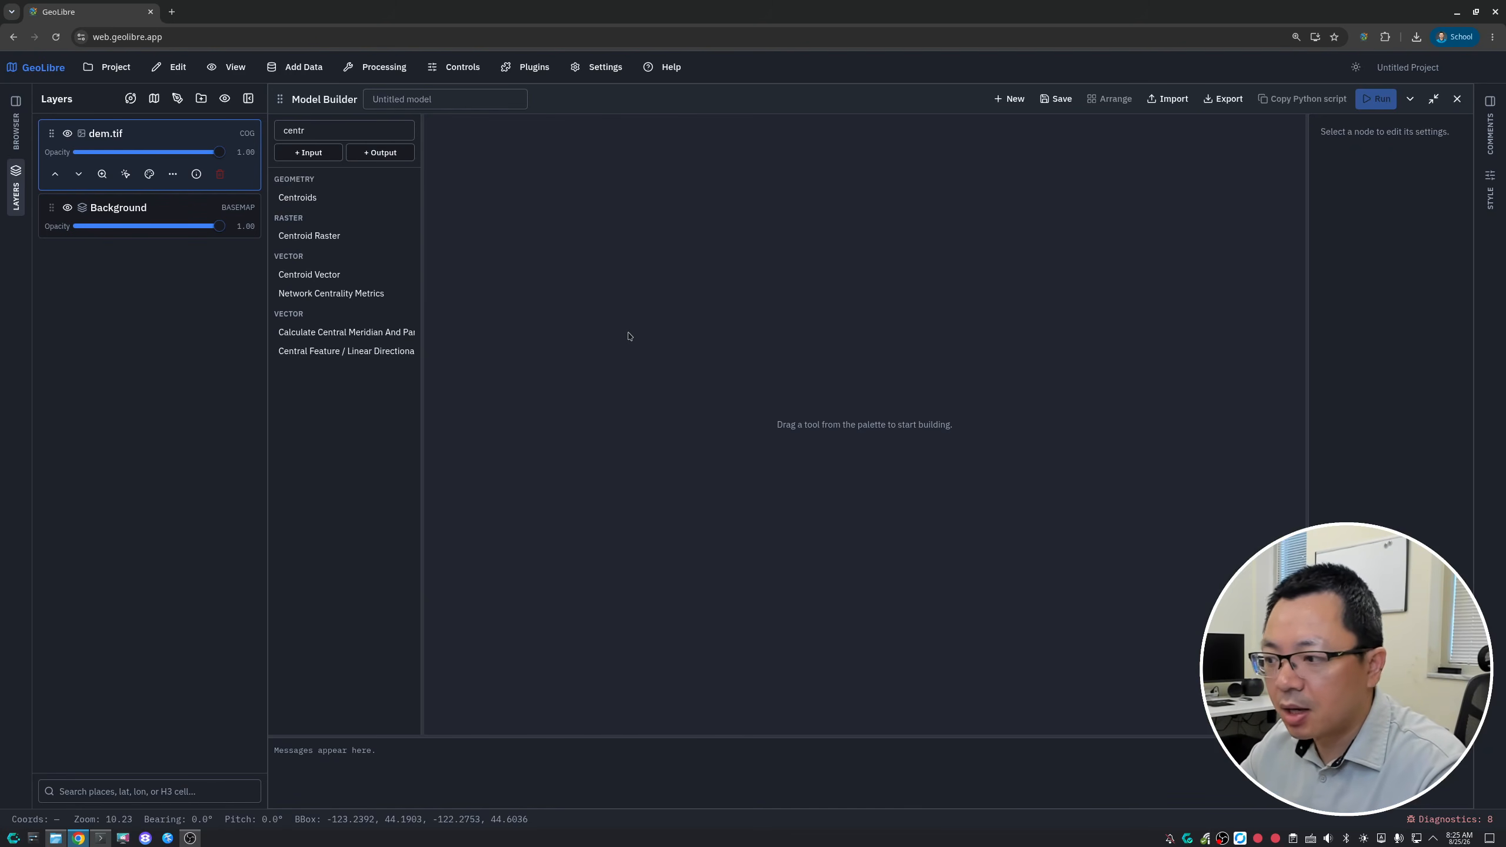
{"action": "left_click", "coordinate": [342, 129]}
{"action": "key", "text": "ctrl+a"}
{"action": "key", "text": "BackSpace"}
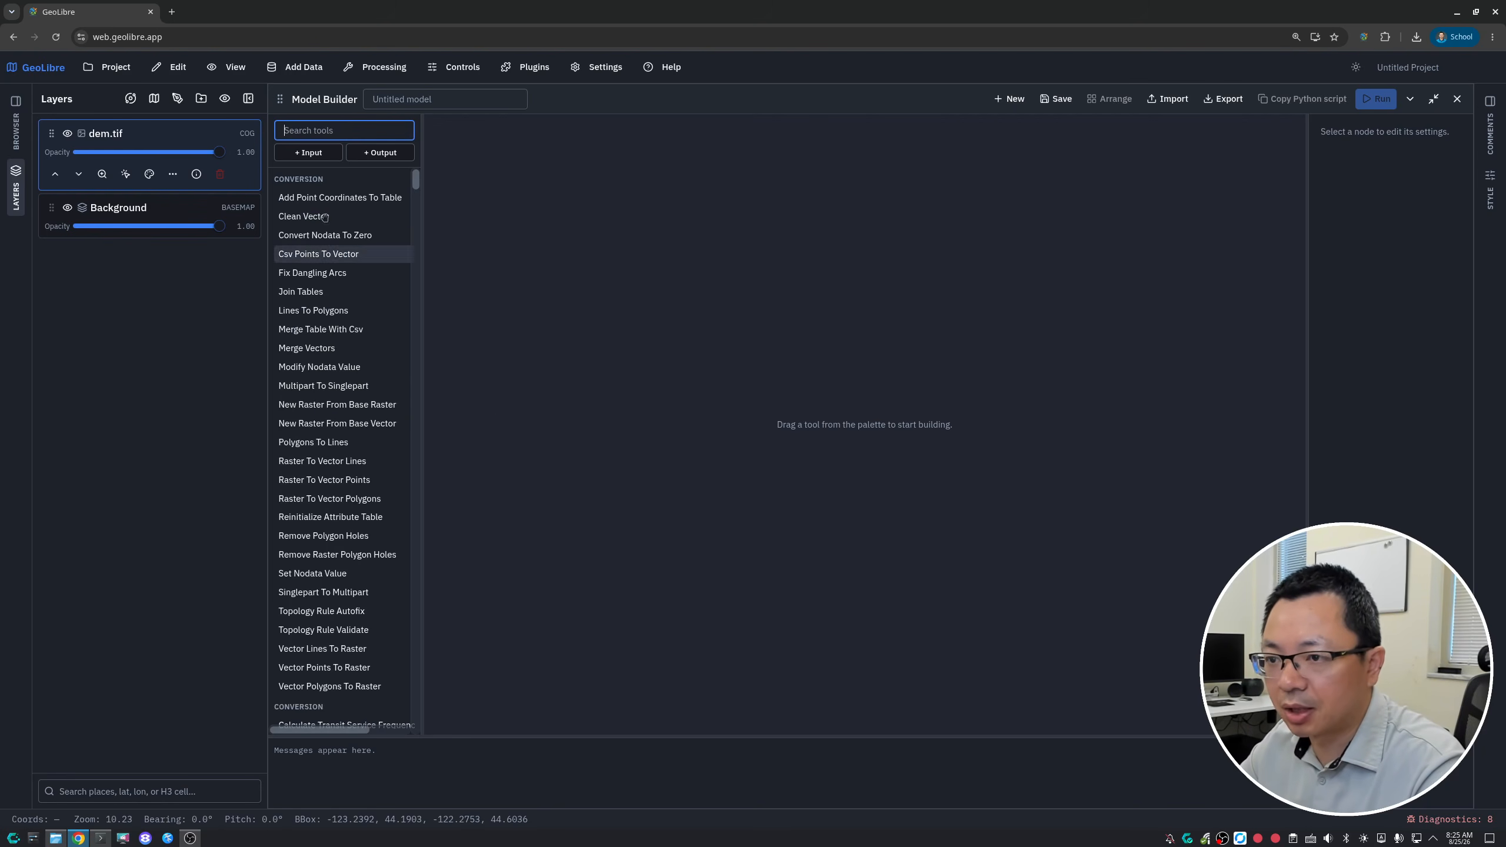
- Add an input node near the canvas's upper-left corner with dem.tif as its source layer
{"action": "left_click", "coordinate": [315, 156]}
{"action": "left_click_drag", "start_coordinate": [509, 156], "coordinate": [540, 180]}
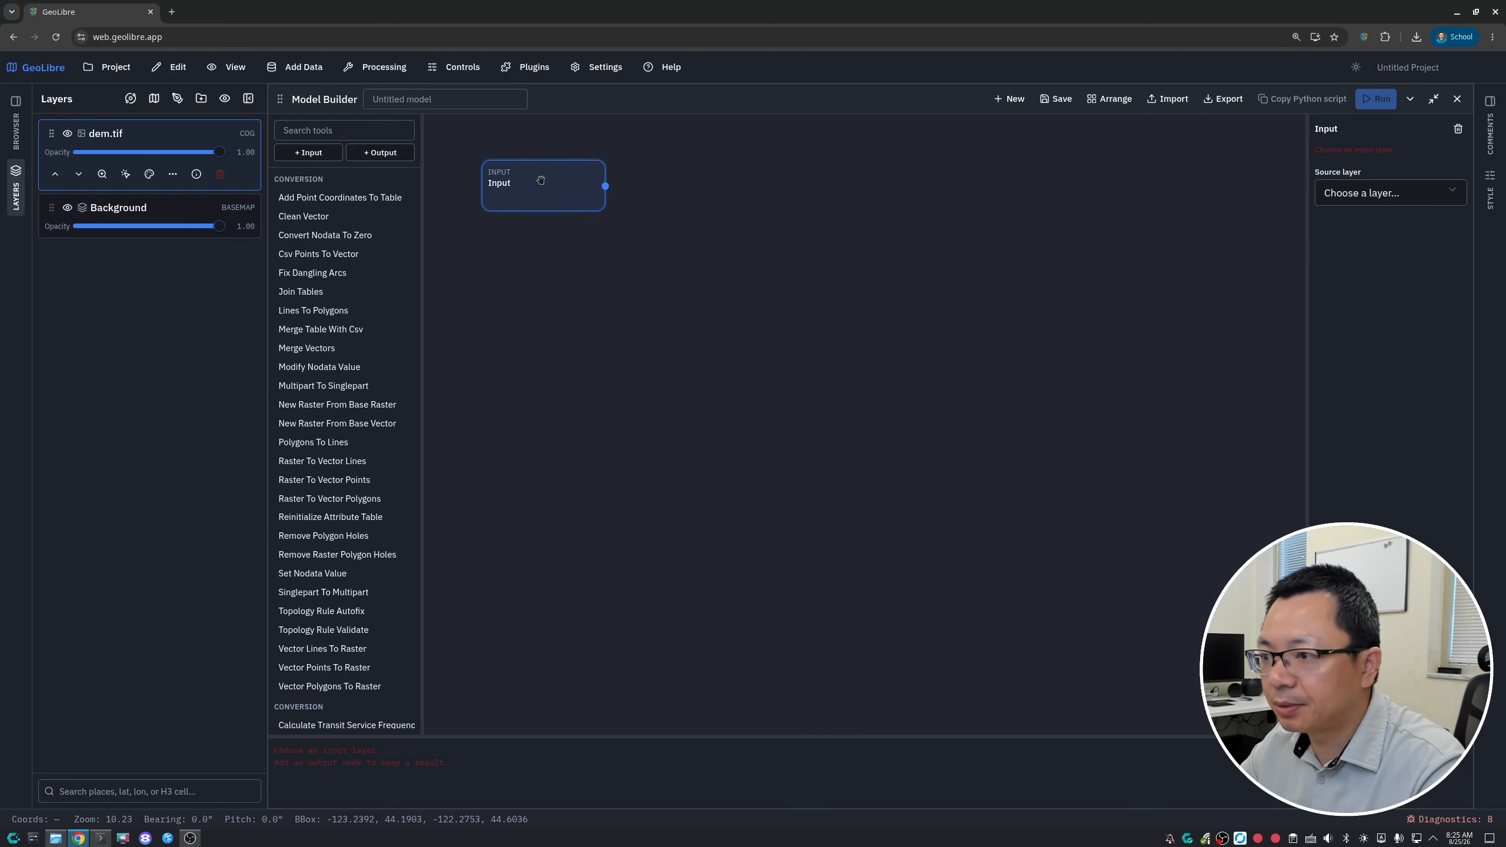
{"action": "left_click", "coordinate": [1376, 196]}
{"action": "left_click", "coordinate": [1376, 236]}
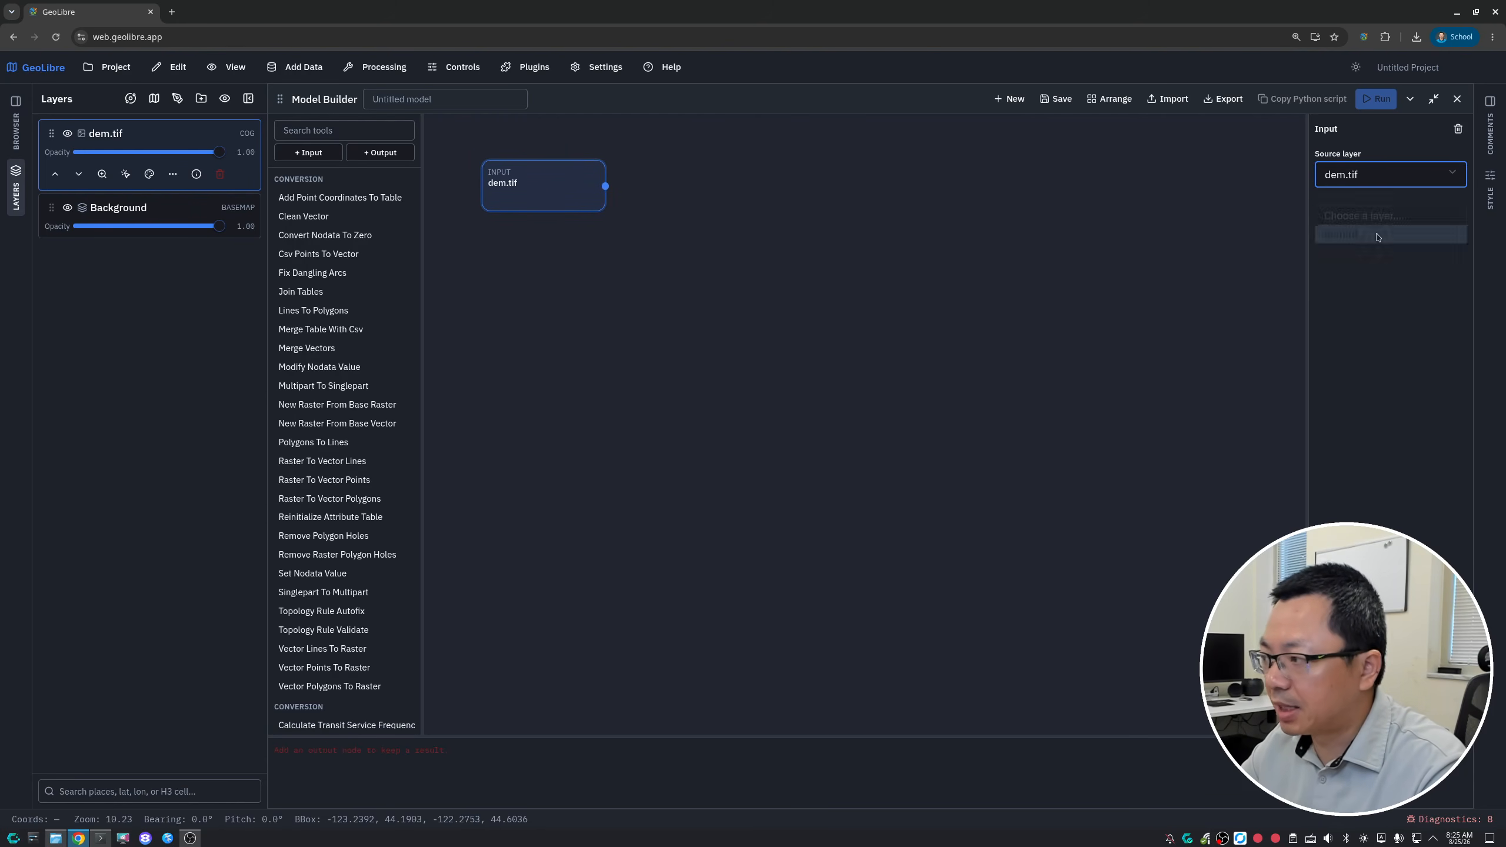
{"action": "left_click_drag", "start_coordinate": [535, 191], "coordinate": [541, 190]}
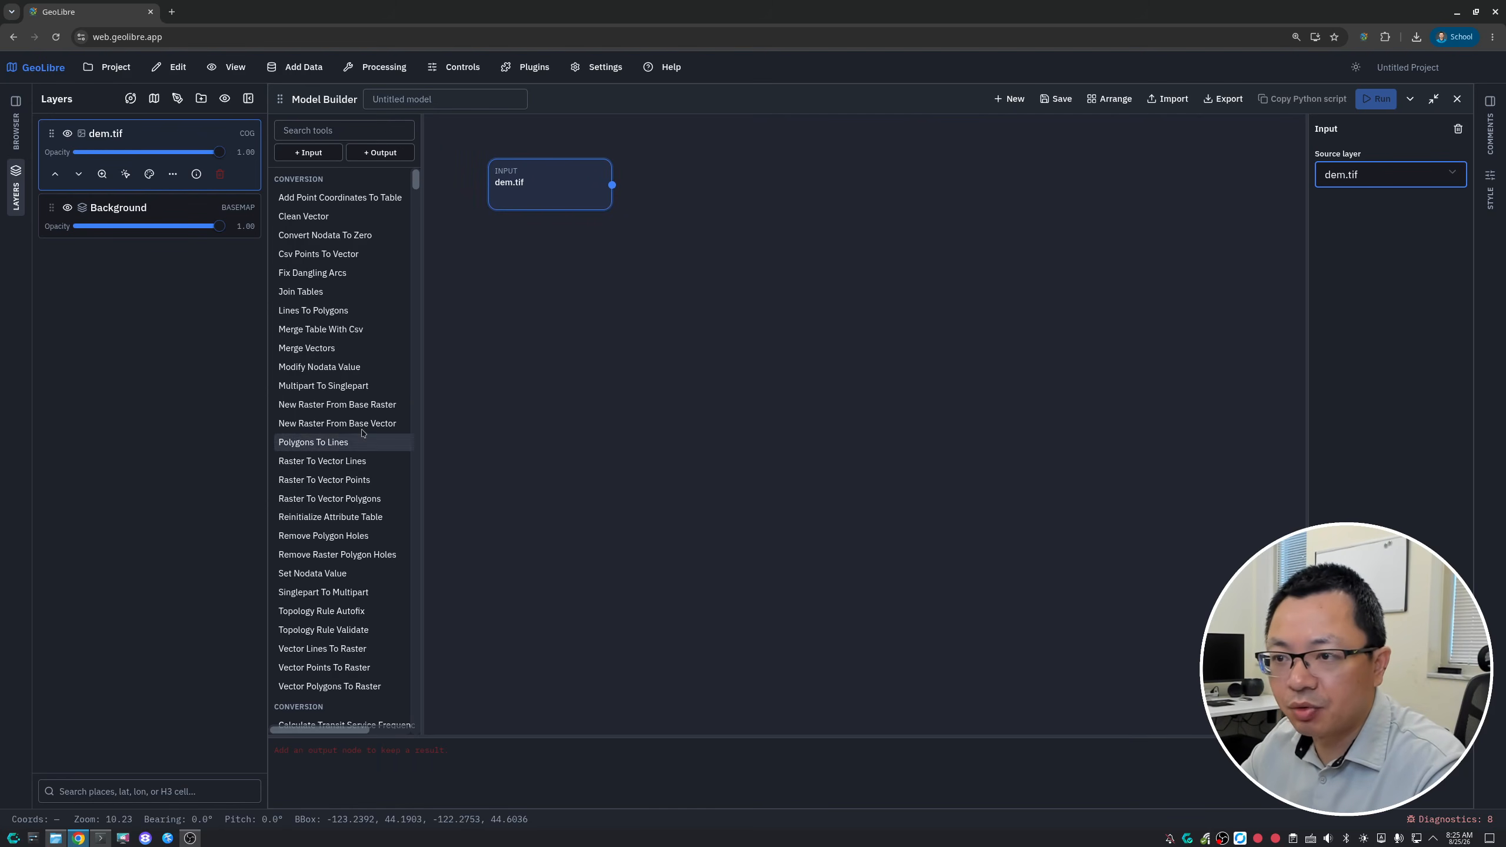
- Add the Fill Depressions Wang And Liu tool beside the dem.tif input and connect the input to its dem port
{"action": "left_click", "coordinate": [317, 126]}
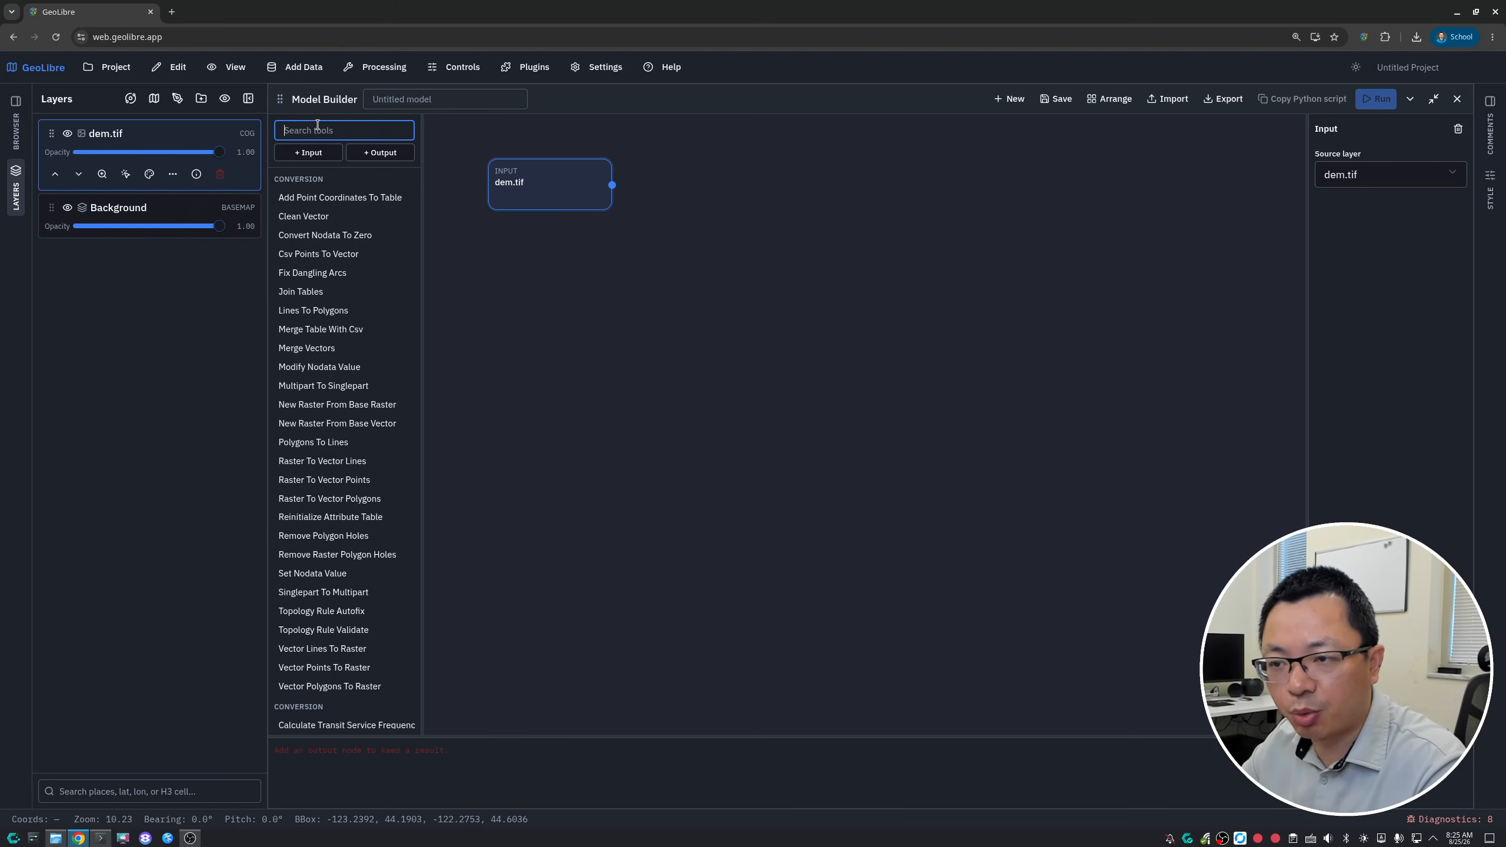
{"action": "type", "text": "DEPRES"}
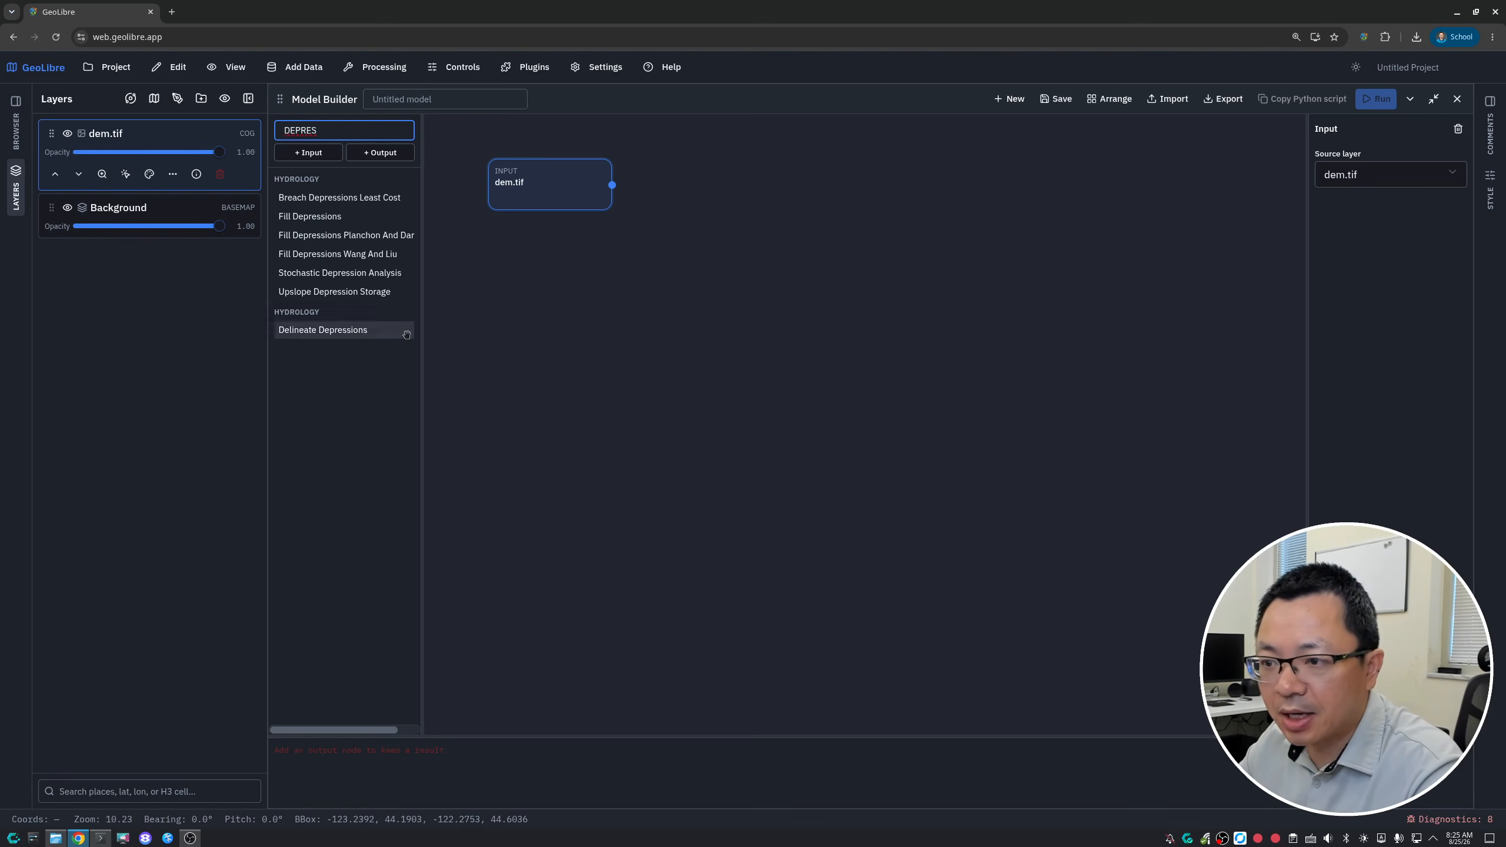
{"action": "left_click_drag", "start_coordinate": [421, 340], "coordinate": [453, 342]}
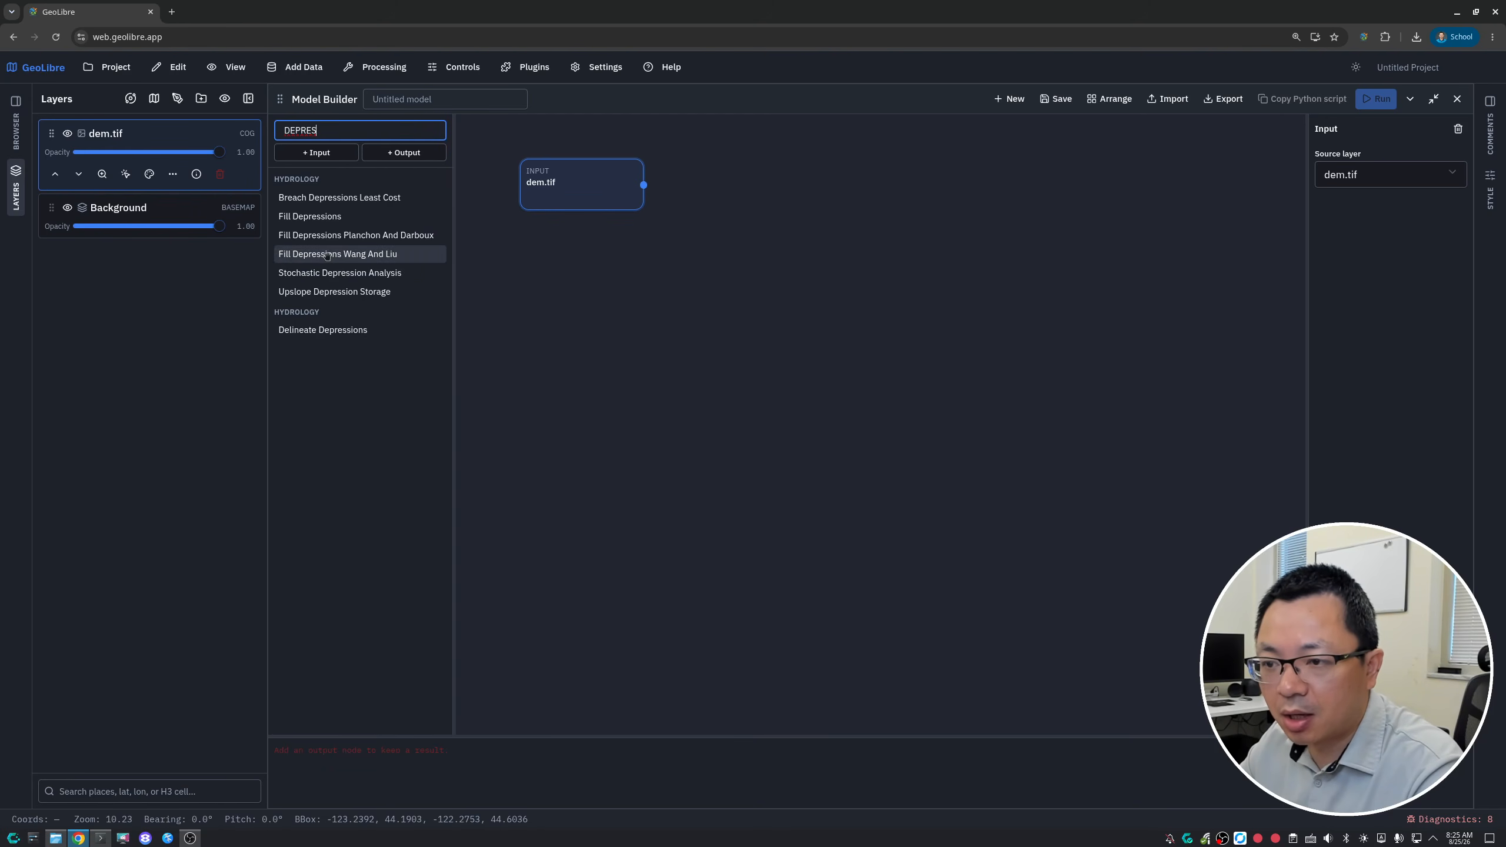
{"action": "left_click", "coordinate": [356, 253]}
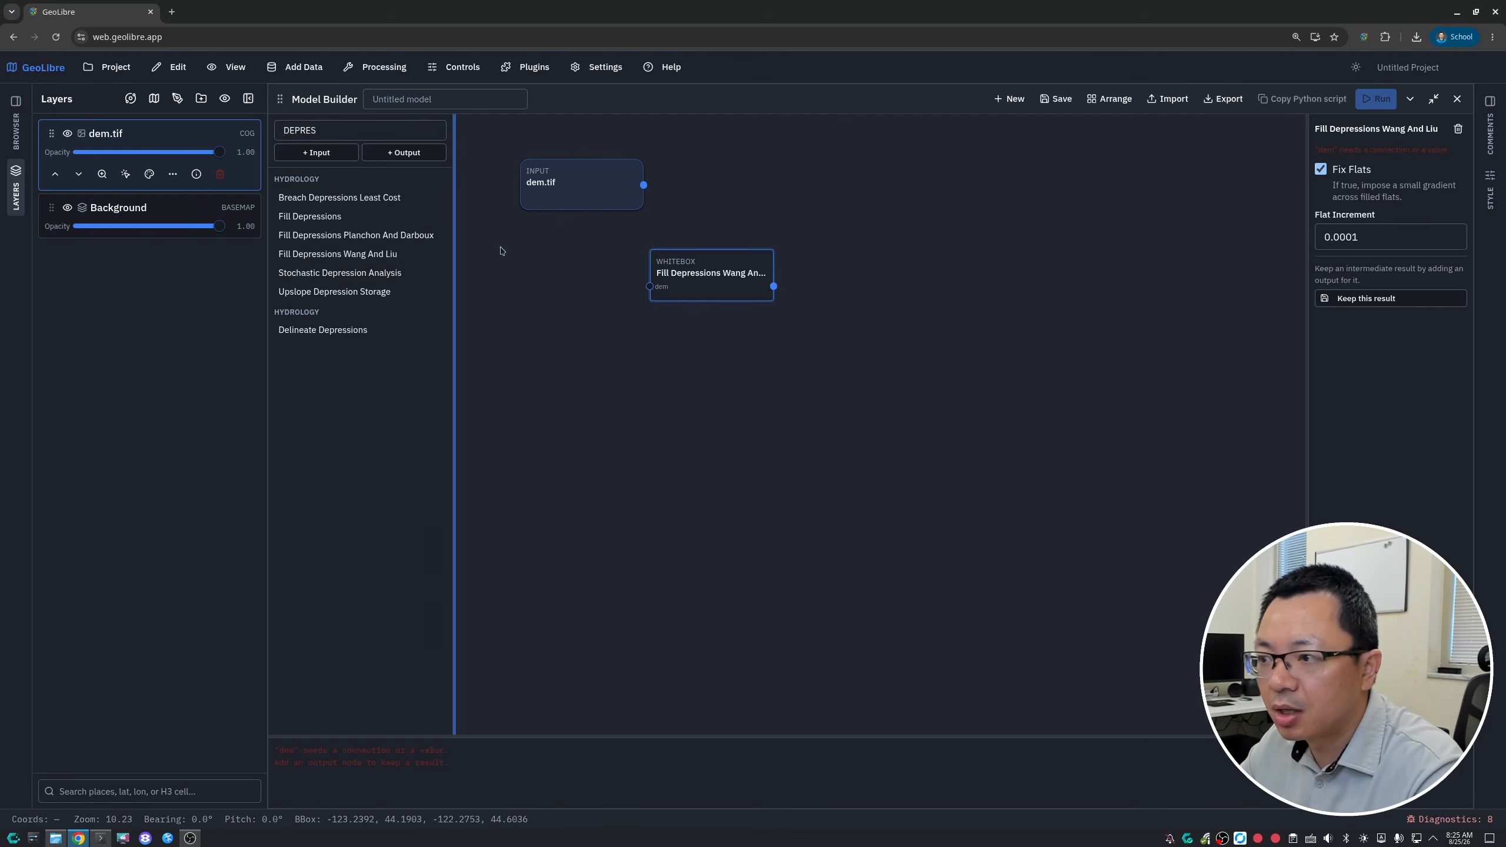
{"action": "left_click_drag", "start_coordinate": [716, 264], "coordinate": [766, 172]}
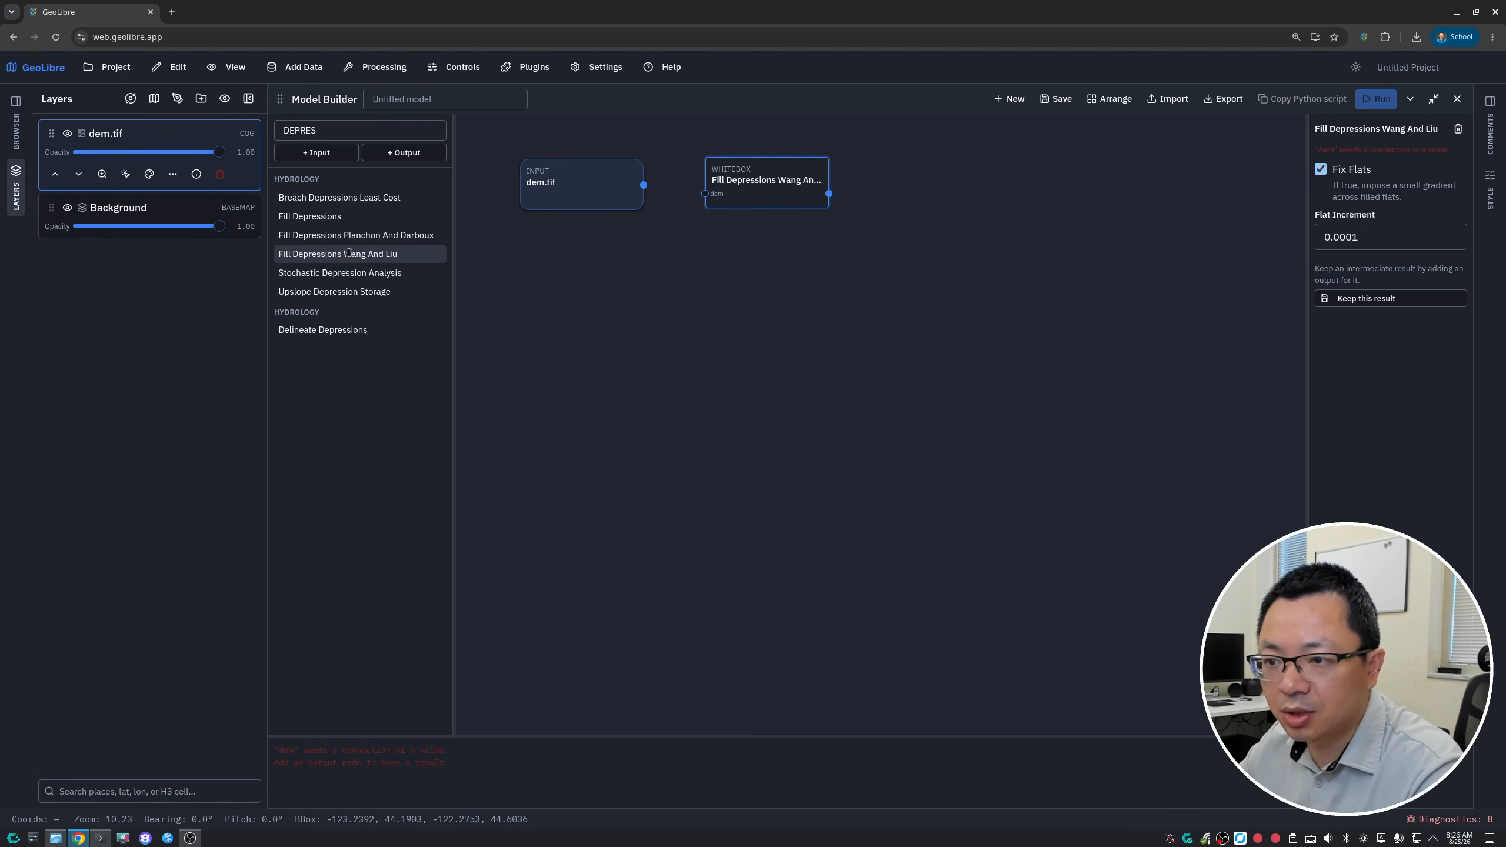
{"action": "left_click_drag", "start_coordinate": [759, 192], "coordinate": [762, 181]}
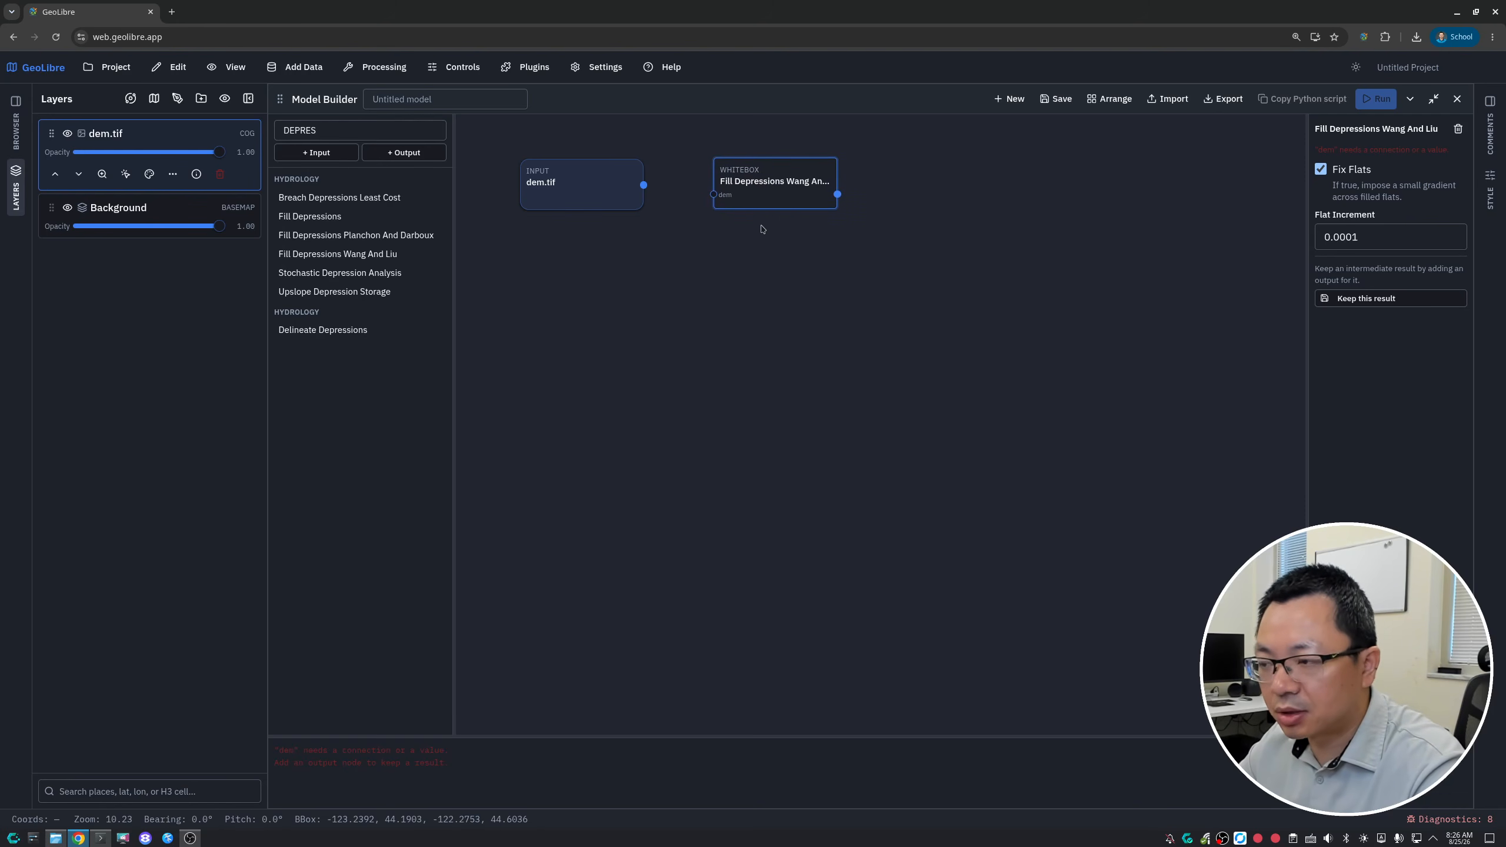
{"action": "left_click_drag", "start_coordinate": [642, 186], "coordinate": [770, 186]}
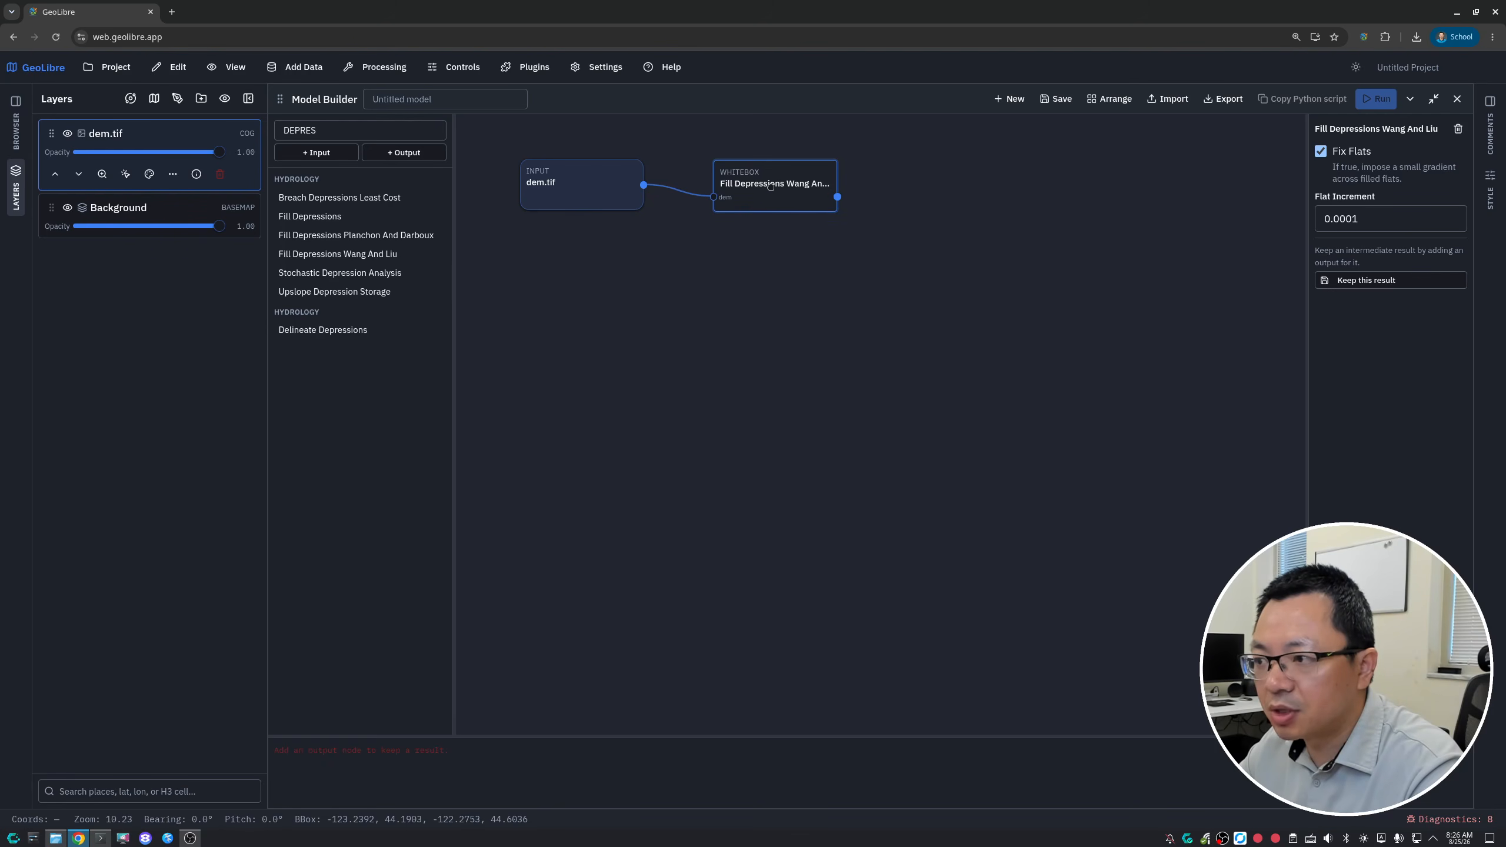
- Find the D8 Pointer tool and place it on the canvas below the Fill Depressions Wang And Liu node
{"action": "double_click", "coordinate": [405, 130]}
{"action": "key", "text": "BackSpace"}
{"action": "type", "text": "D8"}
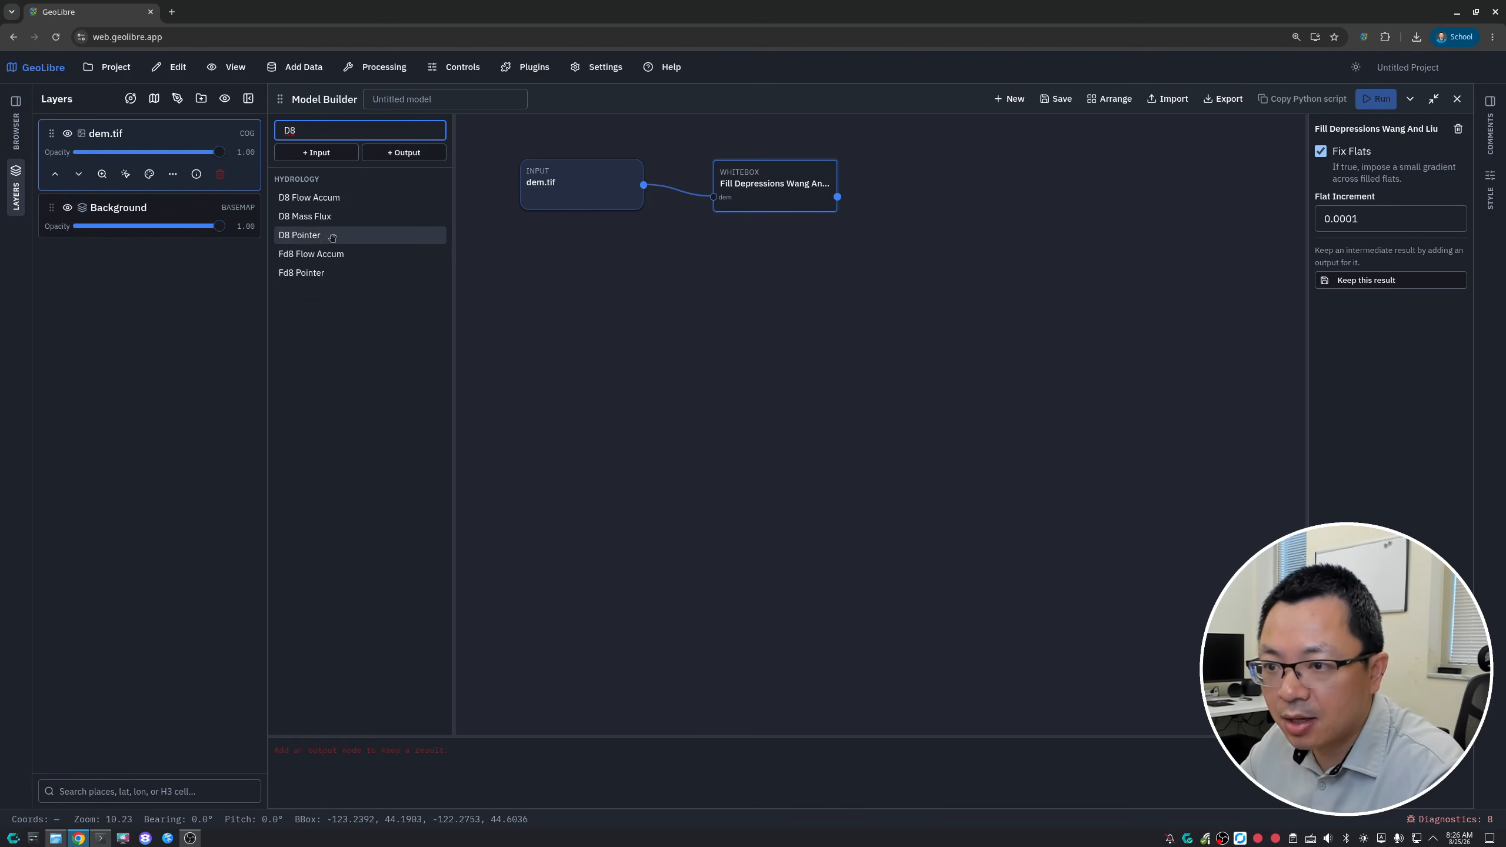
{"action": "left_click_drag", "start_coordinate": [299, 235], "coordinate": [778, 308]}
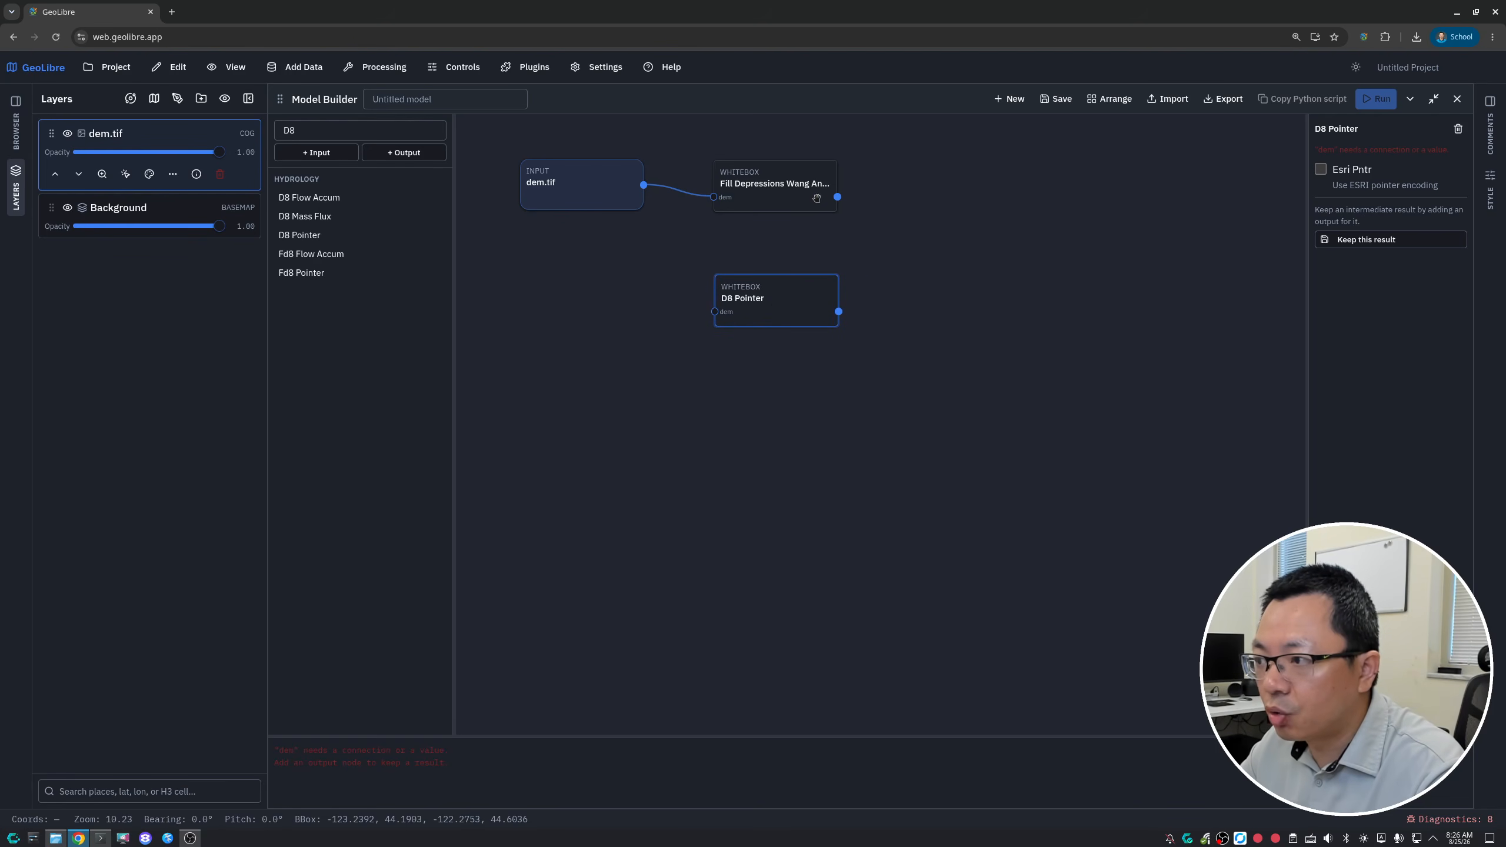
- Connect the Fill Depressions Wang And Liu output to D8 Pointer, and add the D8 Flow Accum tool below D8 Pointer
{"action": "left_click_drag", "start_coordinate": [836, 197], "coordinate": [795, 317]}
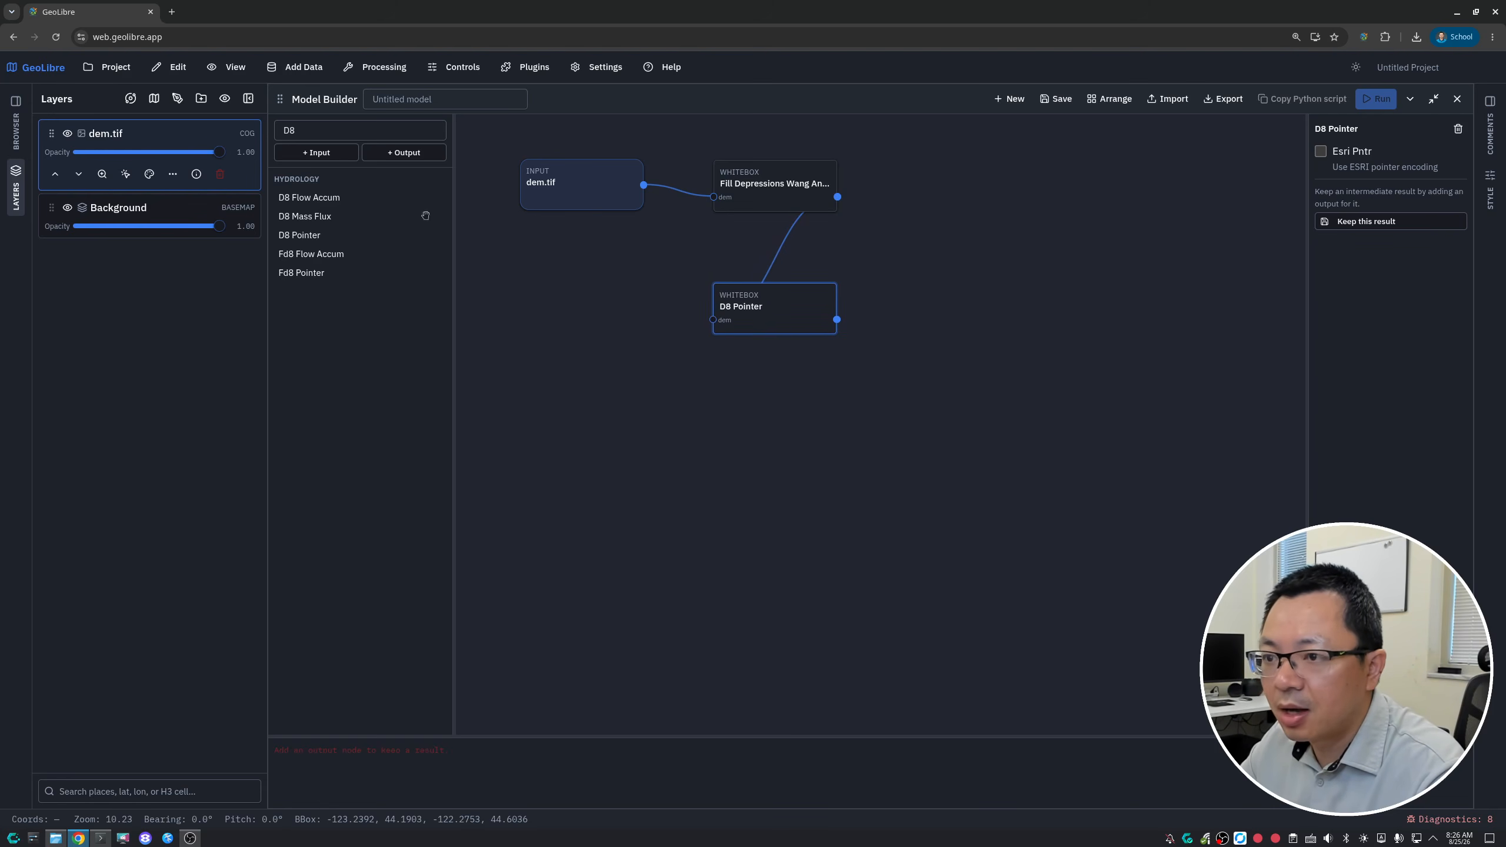
{"action": "double_click", "coordinate": [351, 135]}
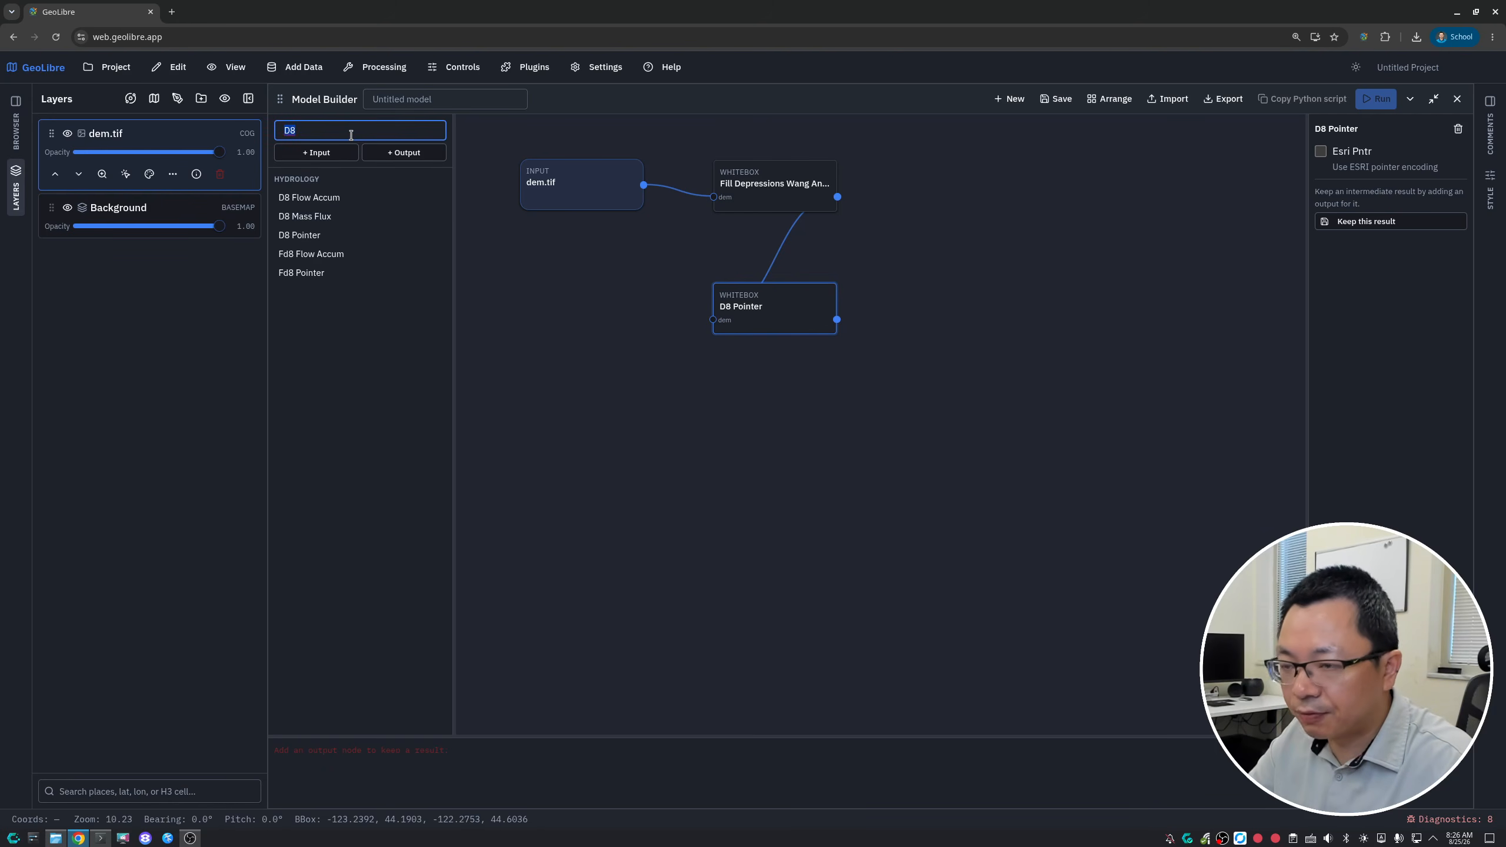
{"action": "key", "text": "BackSpace"}
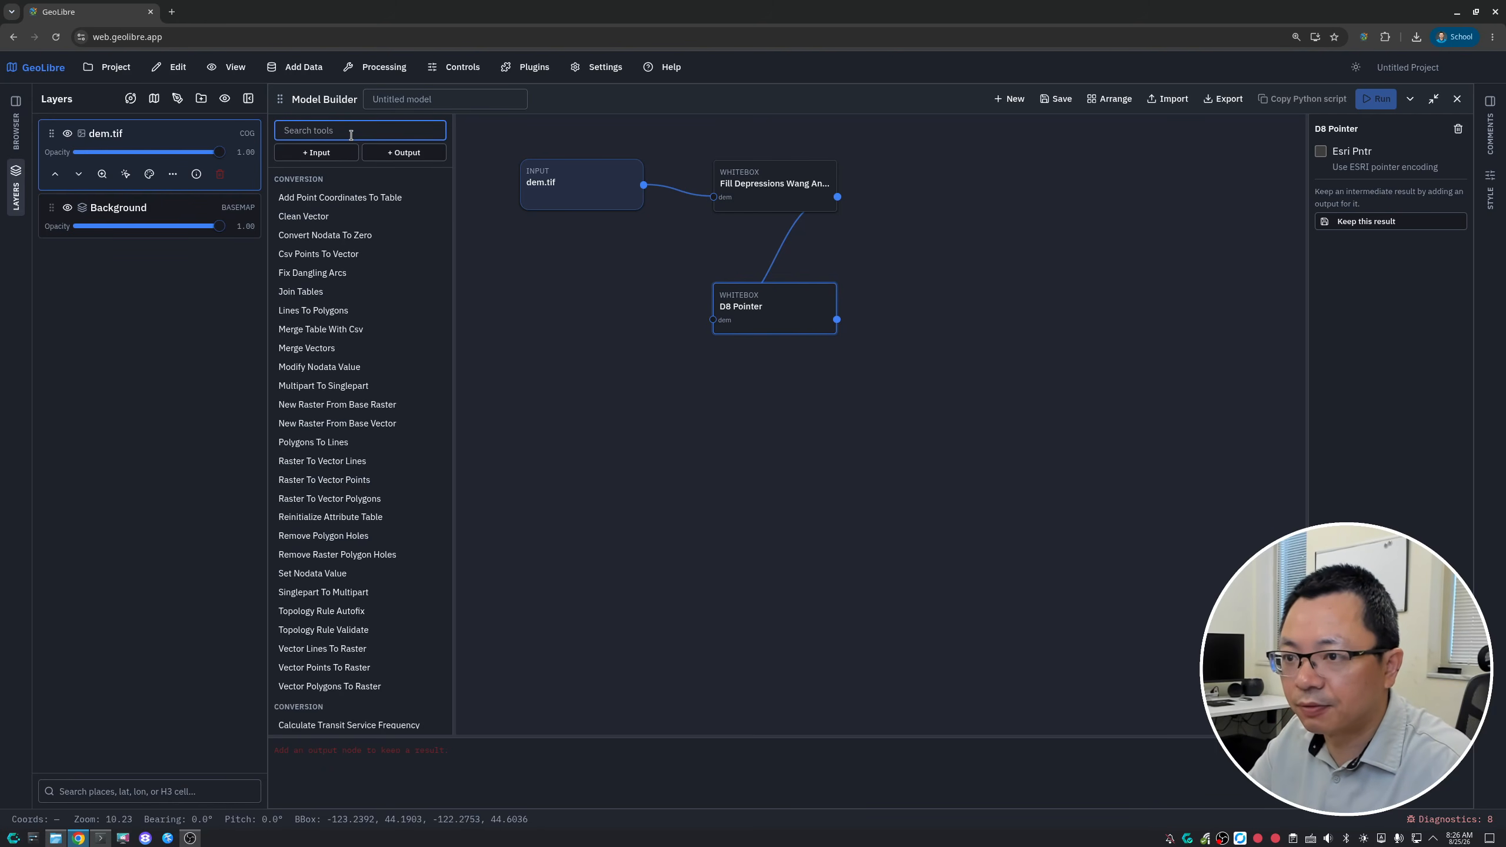
{"action": "type", "text": "FLOW"}
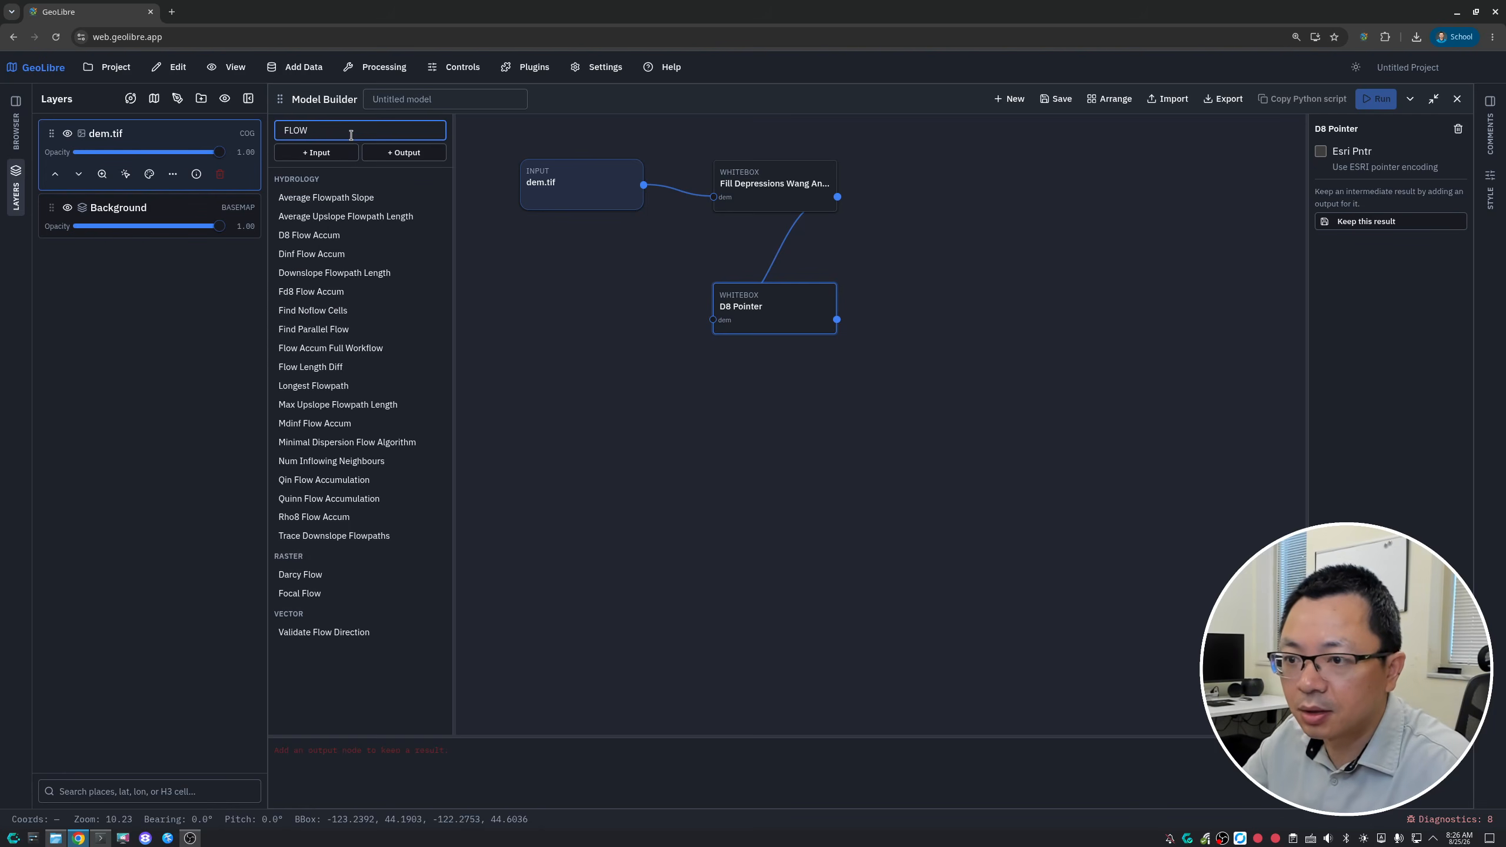
{"action": "left_click", "coordinate": [326, 235]}
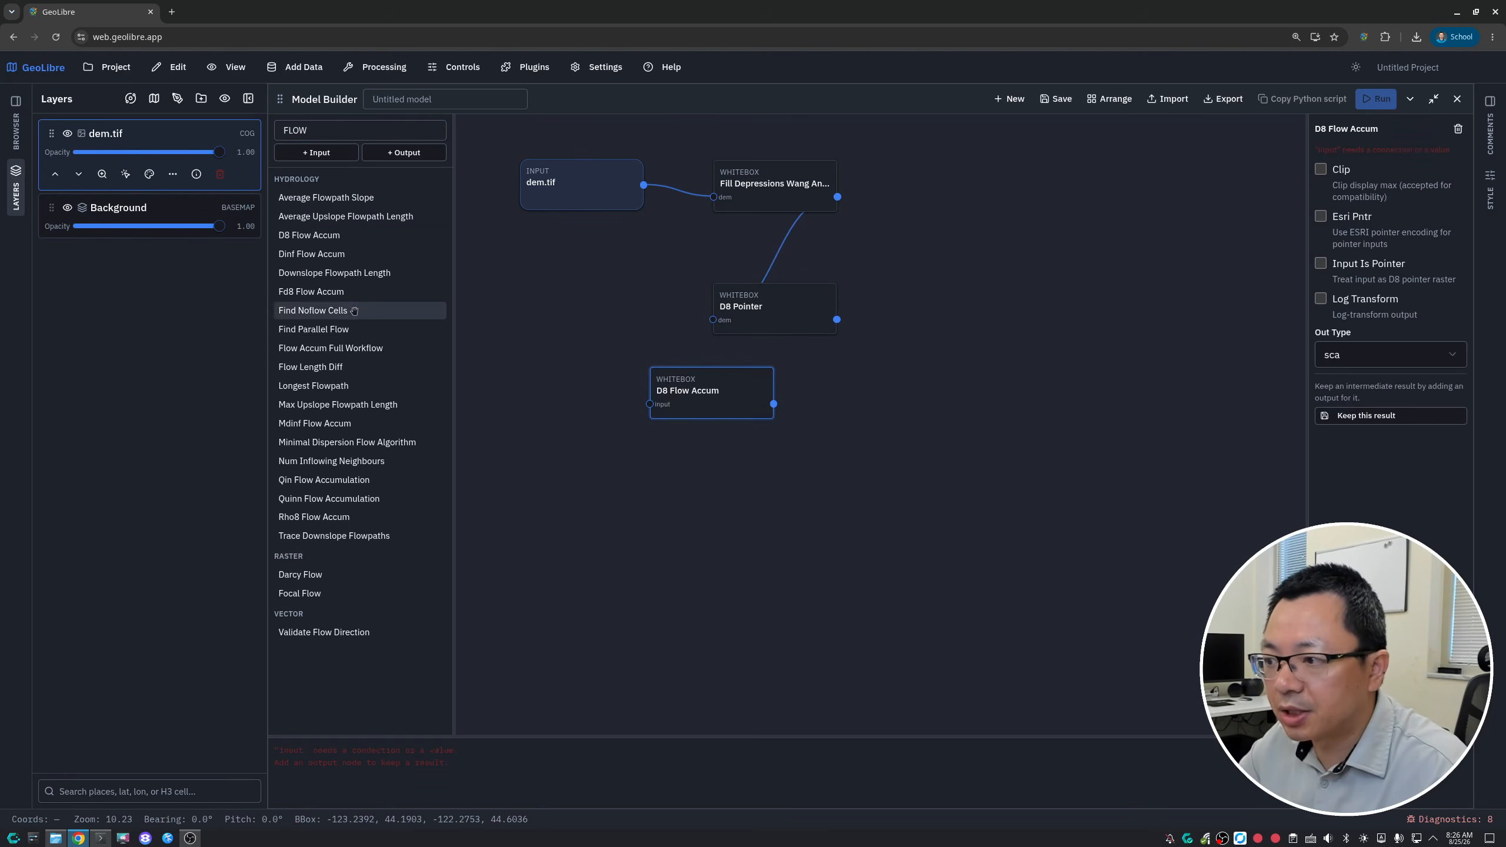
{"action": "left_click_drag", "start_coordinate": [681, 389], "coordinate": [748, 440]}
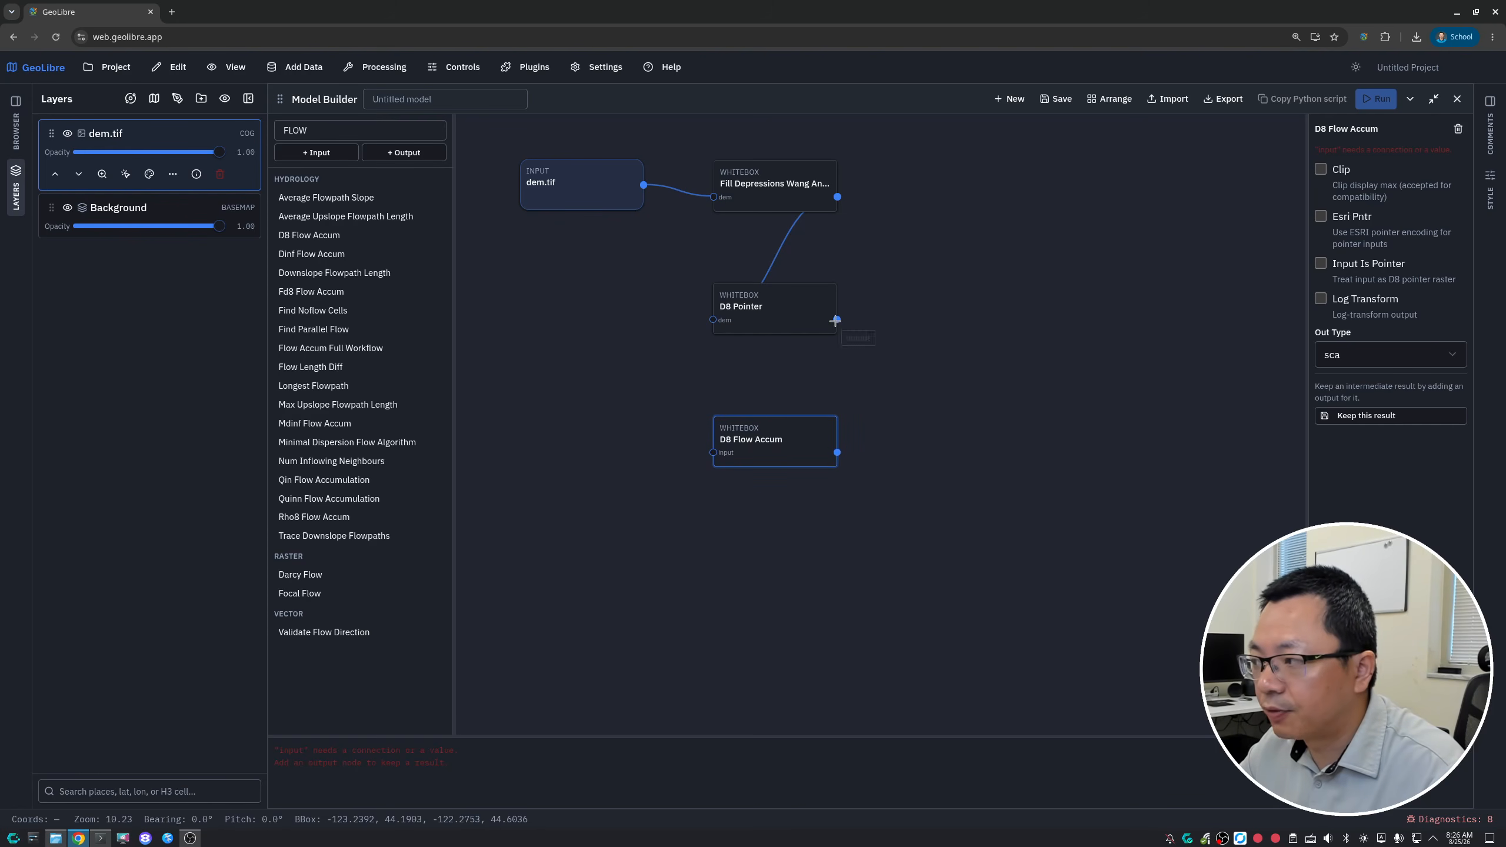
- Connect the D8 Pointer output to D8 Flow Accum, and configure that tool with Input Is Pointer enabled and Out Type cells
{"action": "left_click_drag", "start_coordinate": [836, 321], "coordinate": [757, 443]}
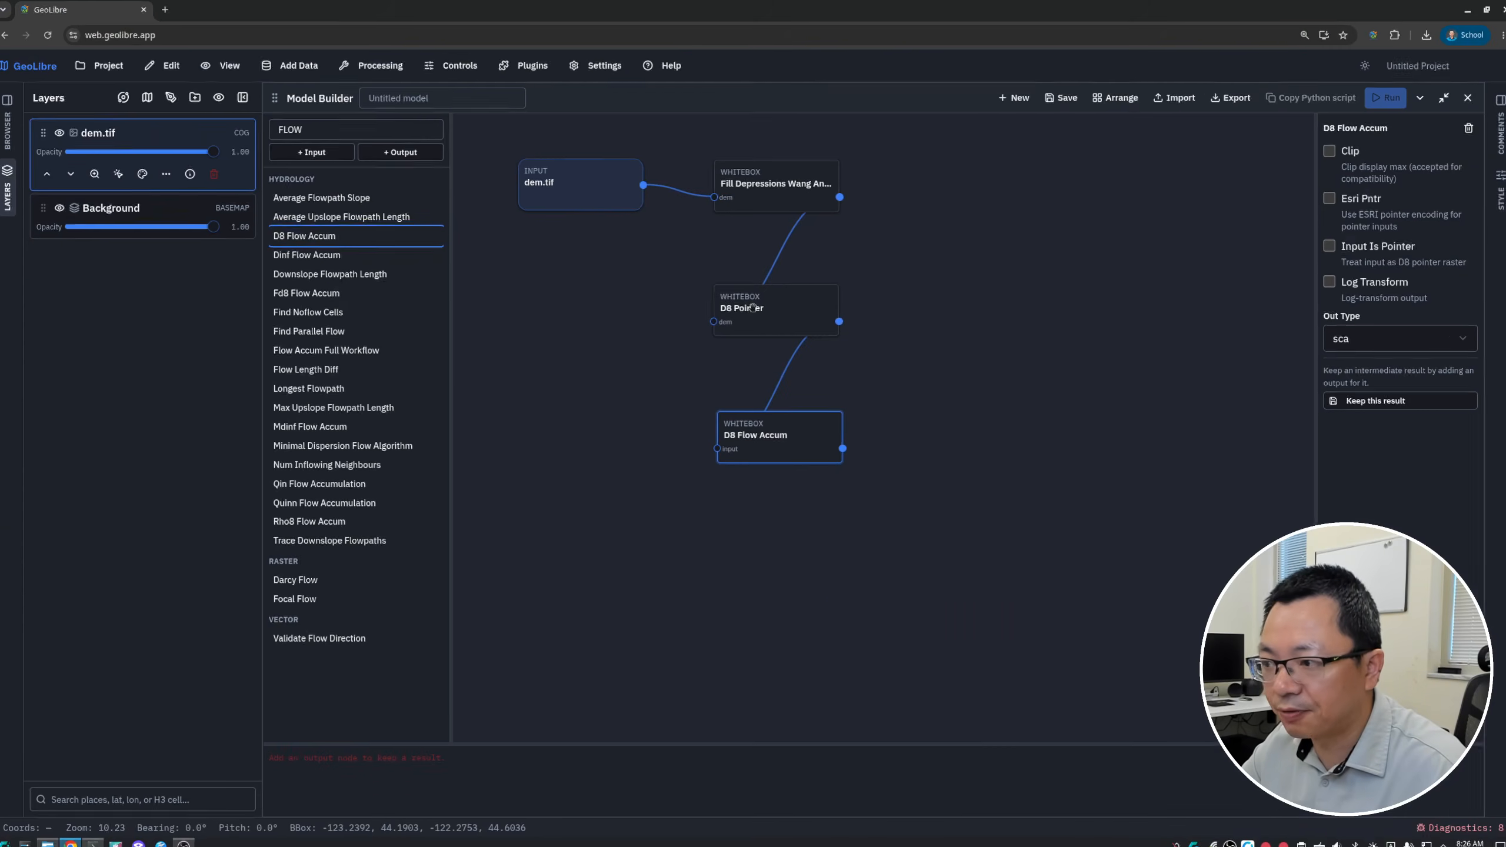
{"action": "left_click_drag", "start_coordinate": [760, 434], "coordinate": [751, 415]}
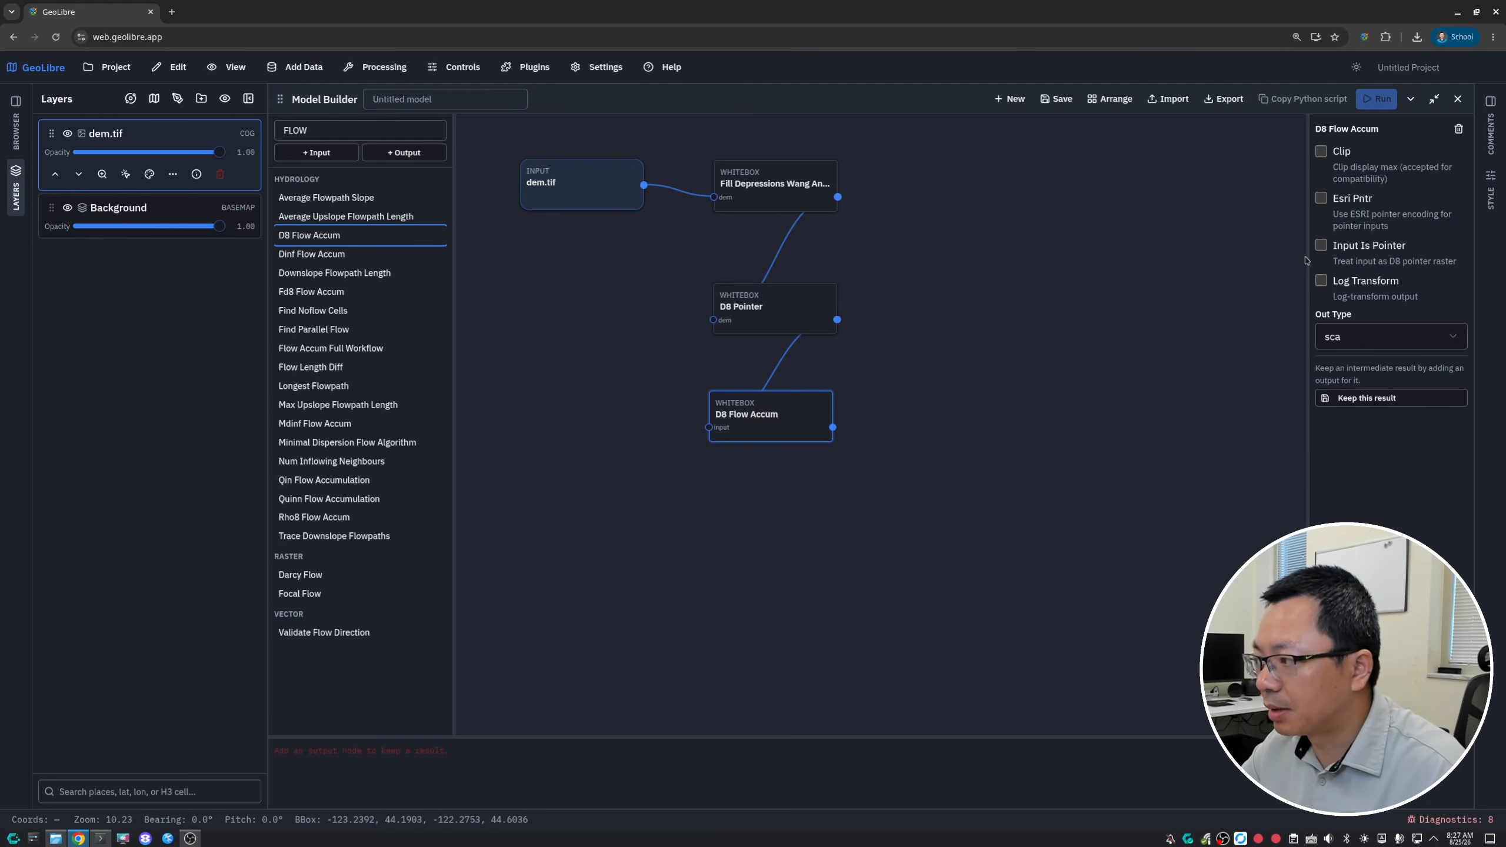
{"action": "left_click", "coordinate": [1321, 245]}
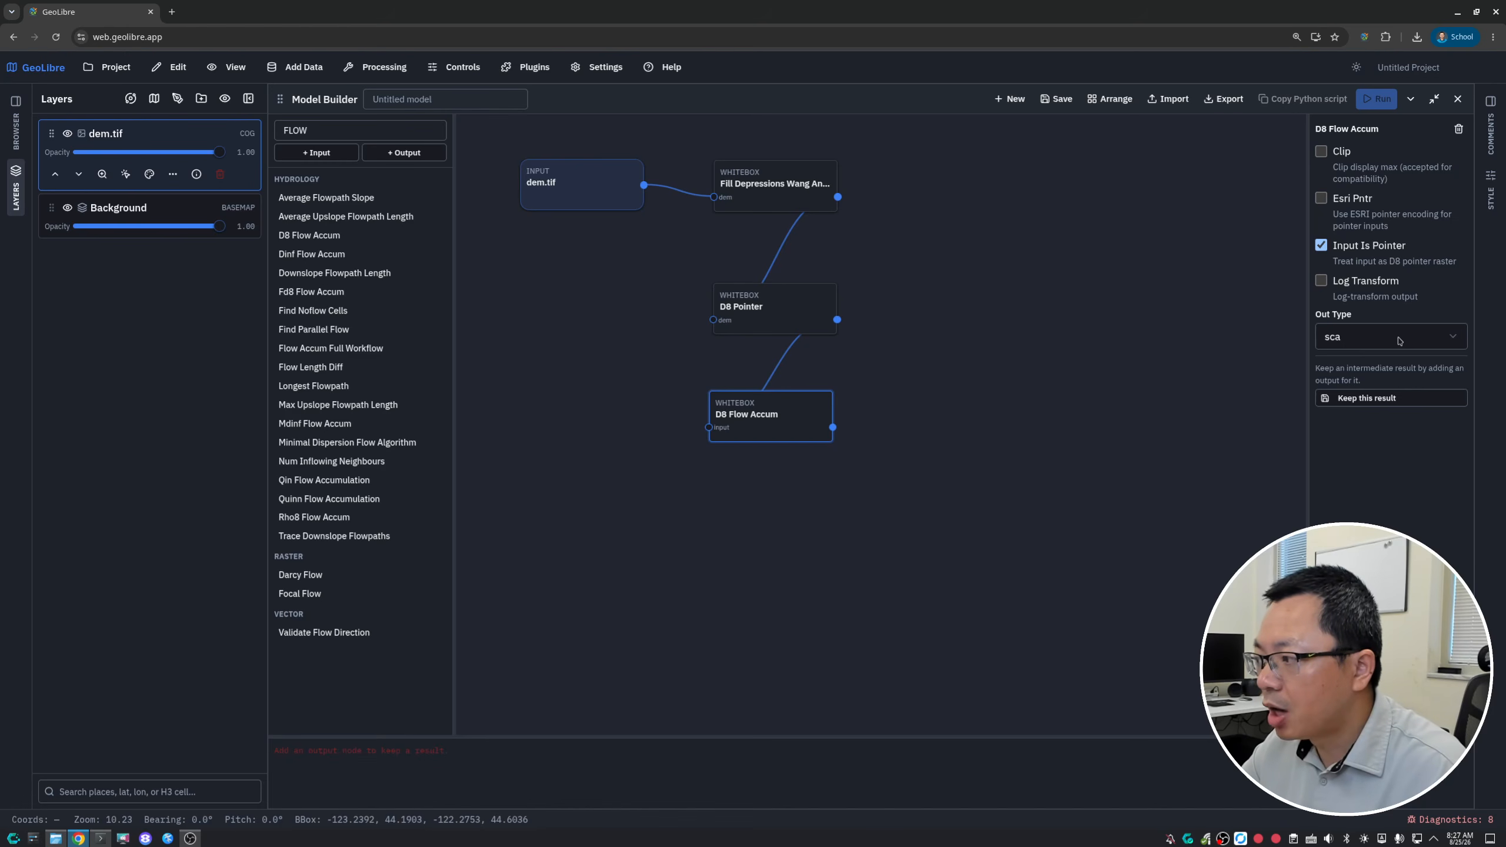
{"action": "left_click", "coordinate": [1400, 341]}
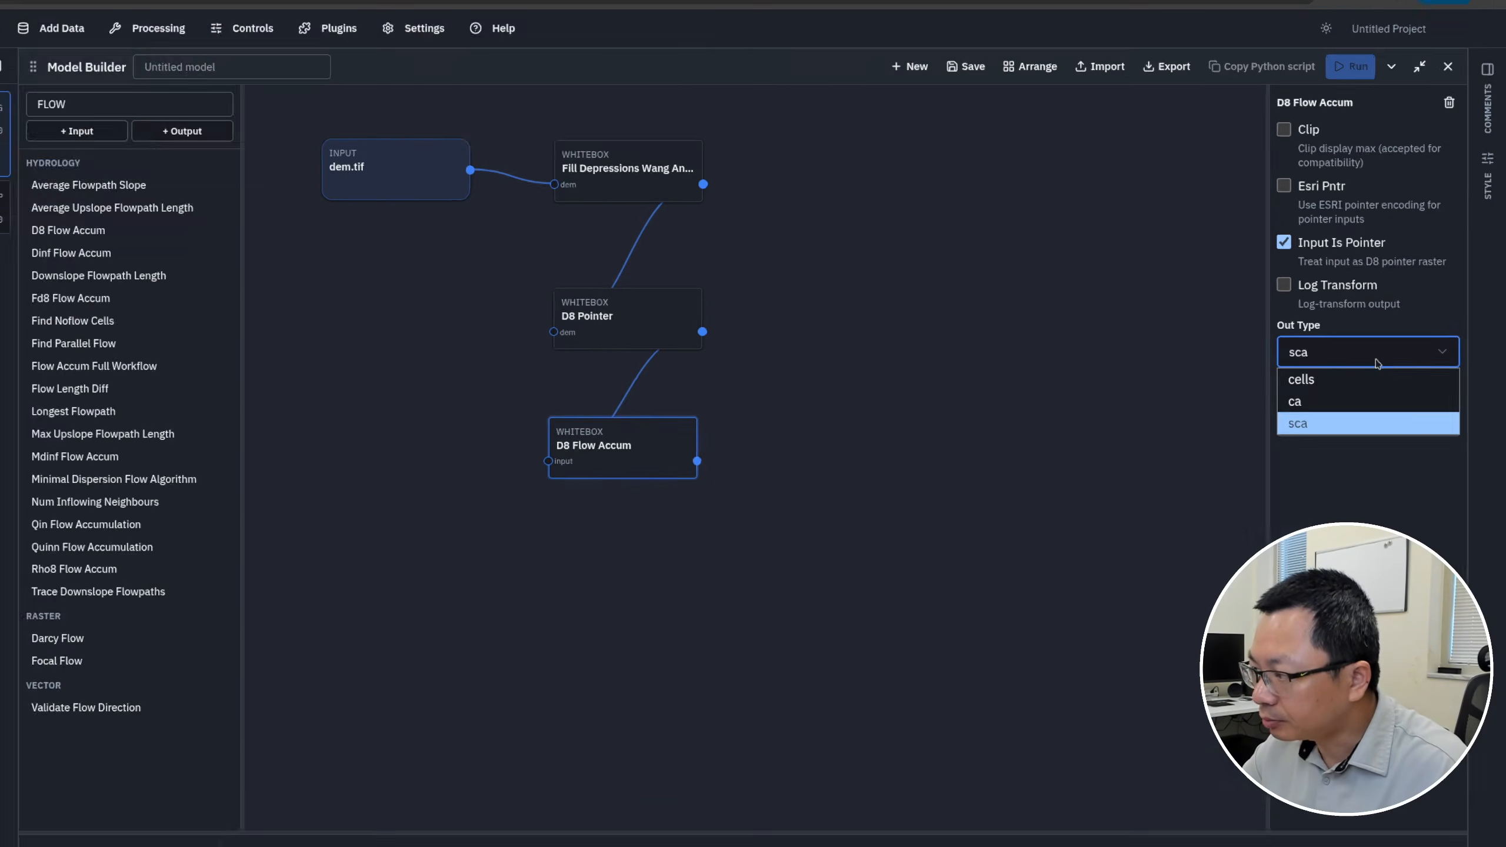
{"action": "left_click", "coordinate": [1271, 429]}
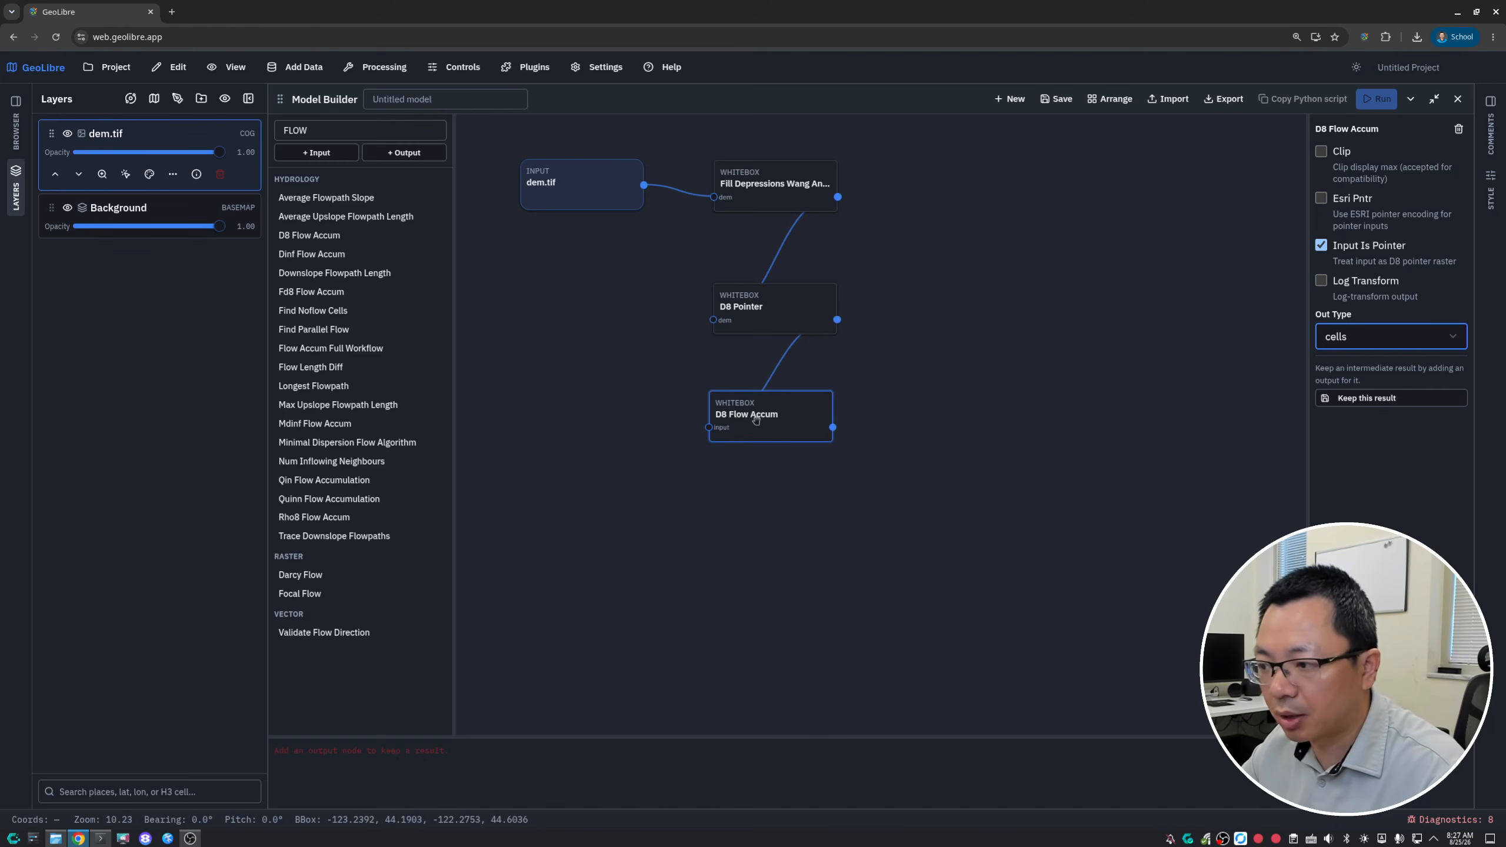
{"action": "left_click_drag", "start_coordinate": [755, 420], "coordinate": [760, 423]}
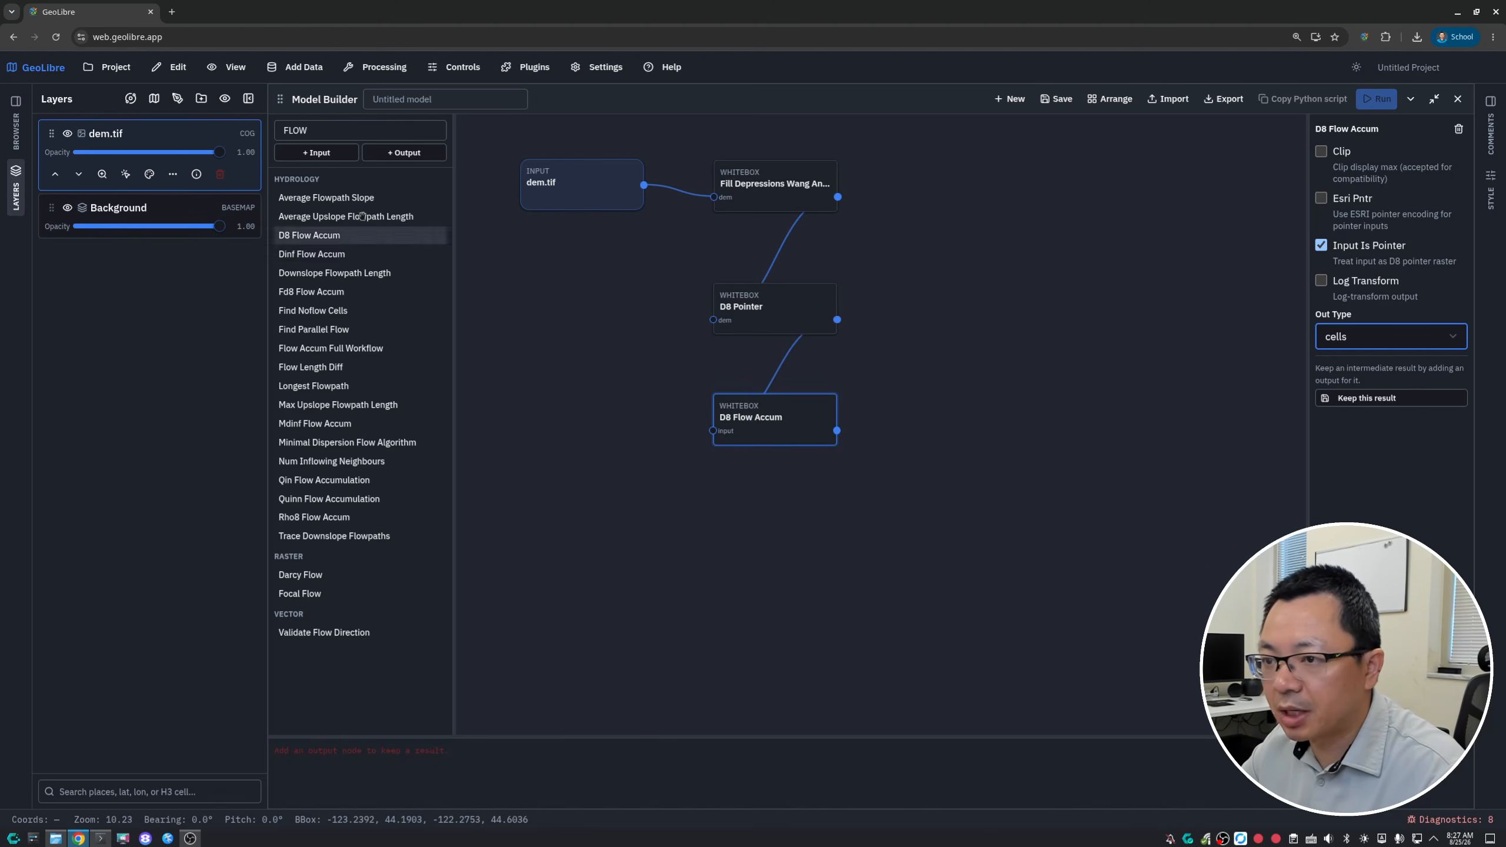
- Search the tools for STREAMS and place the Extract Streams tool below the D8 Flow Accum node
{"action": "left_click", "coordinate": [323, 131]}
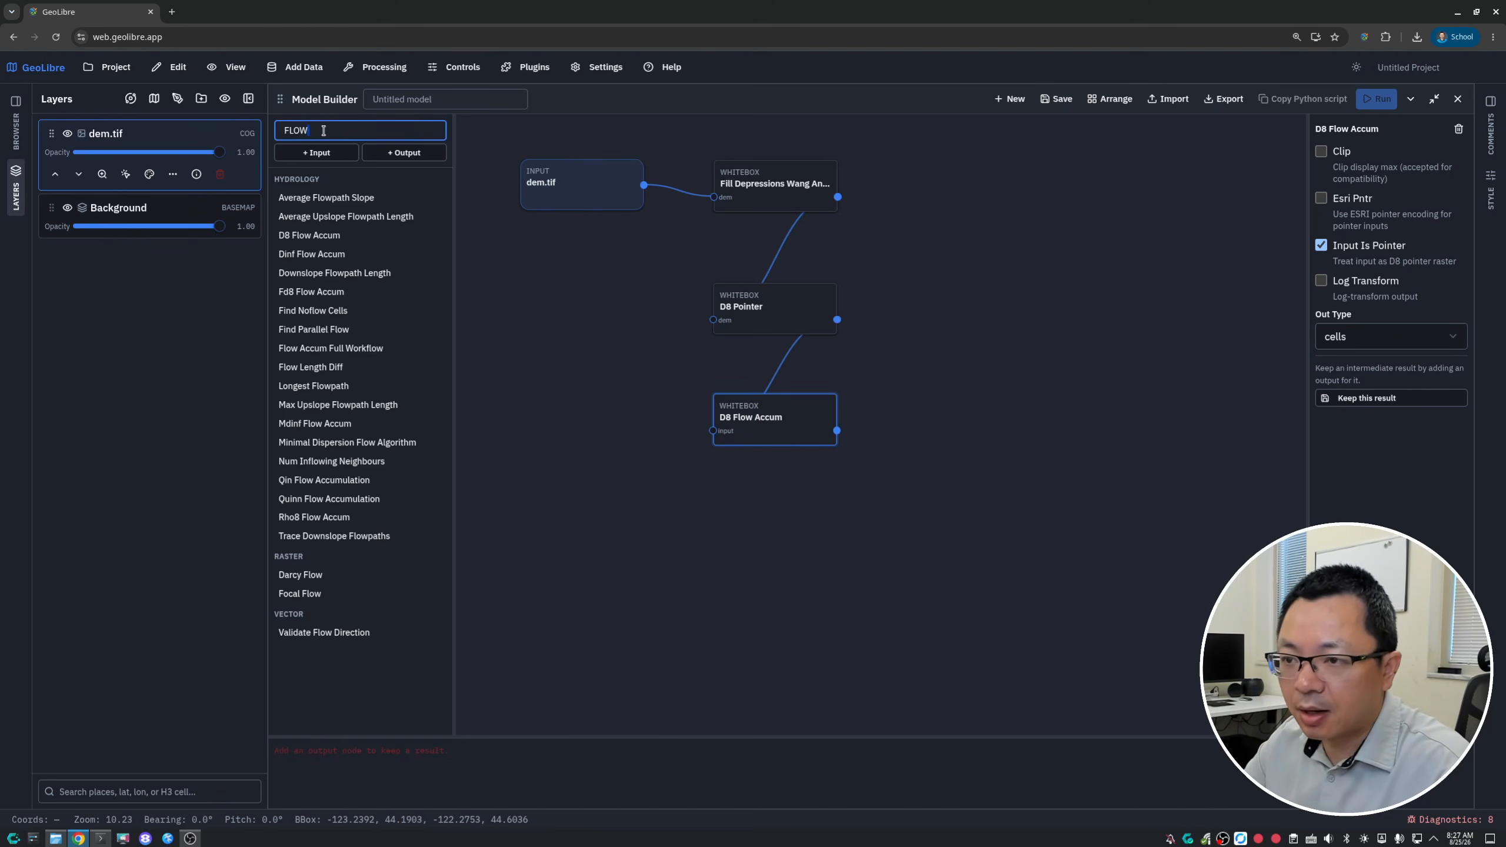
{"action": "key", "text": "BackSpace"}
{"action": "key", "text": "BackSpace"}
{"action": "key", "text": "BackSpace"}
{"action": "key", "text": "BackSpace"}
{"action": "type", "text": "STREA"}
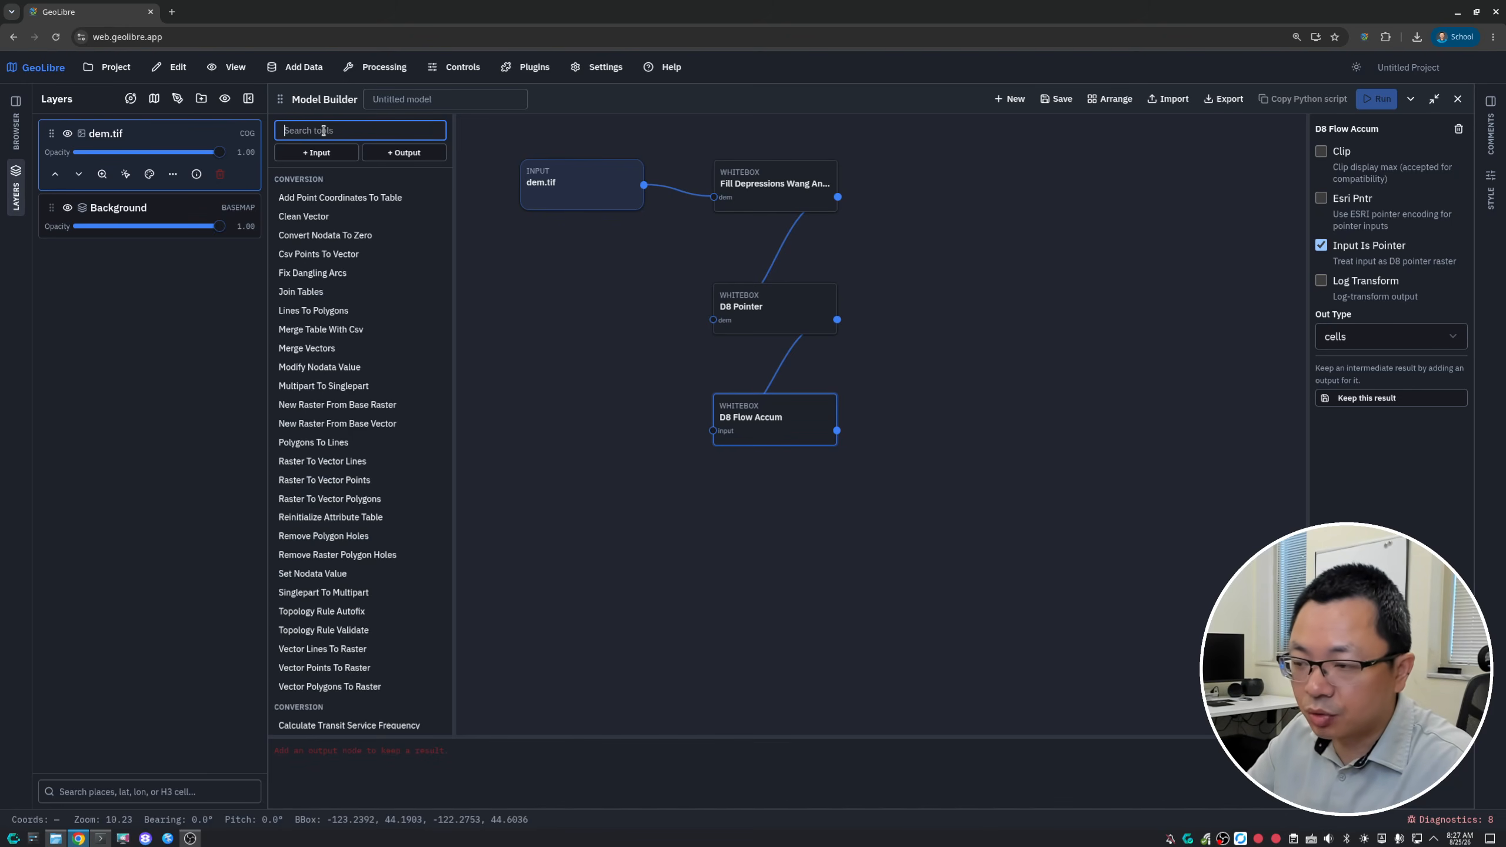
{"action": "type", "text": "MS"}
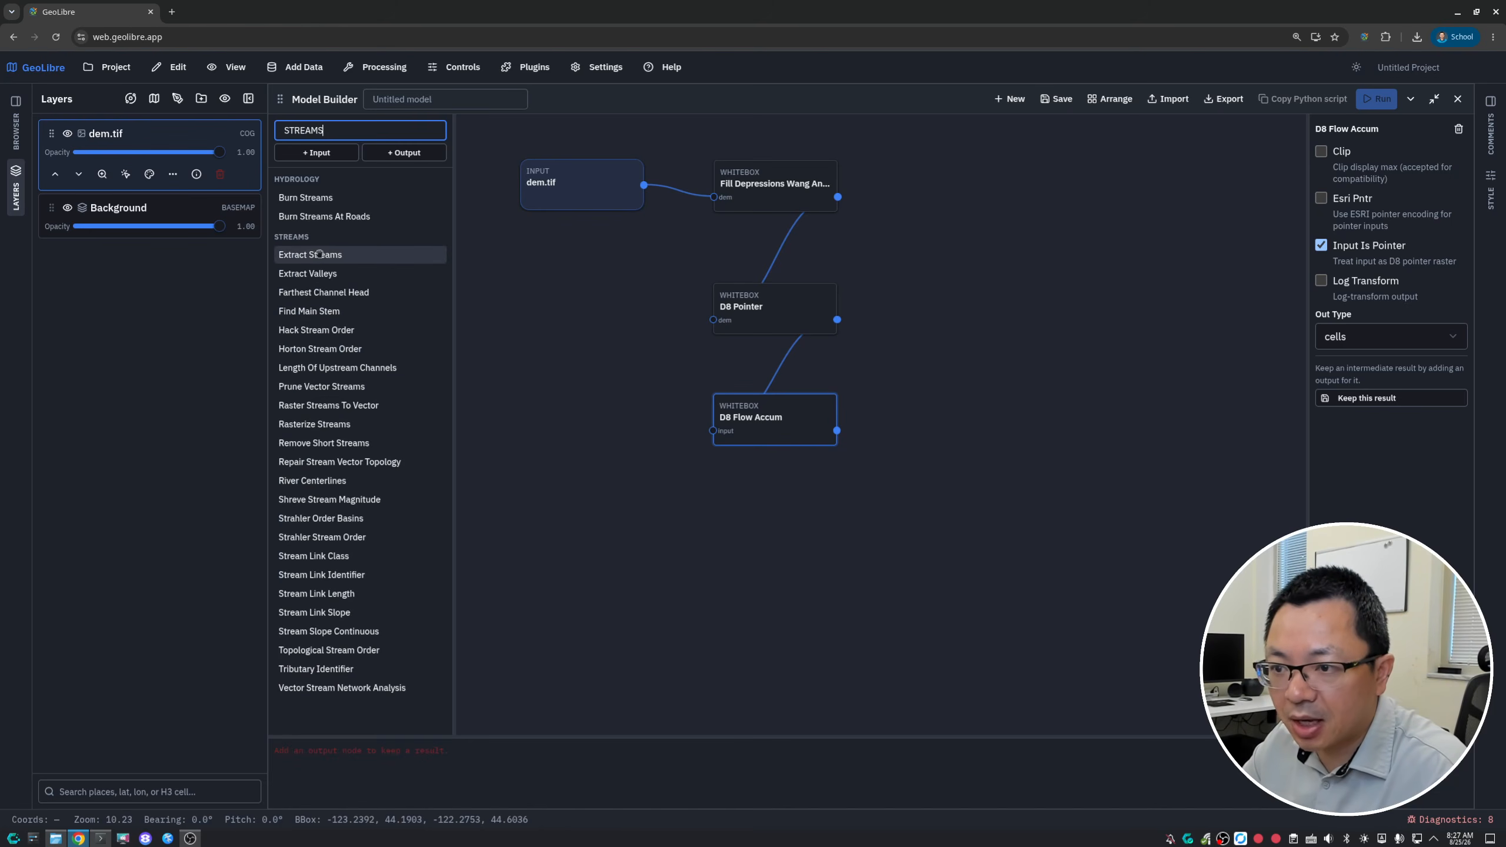
{"action": "left_click_drag", "start_coordinate": [320, 254], "coordinate": [783, 530]}
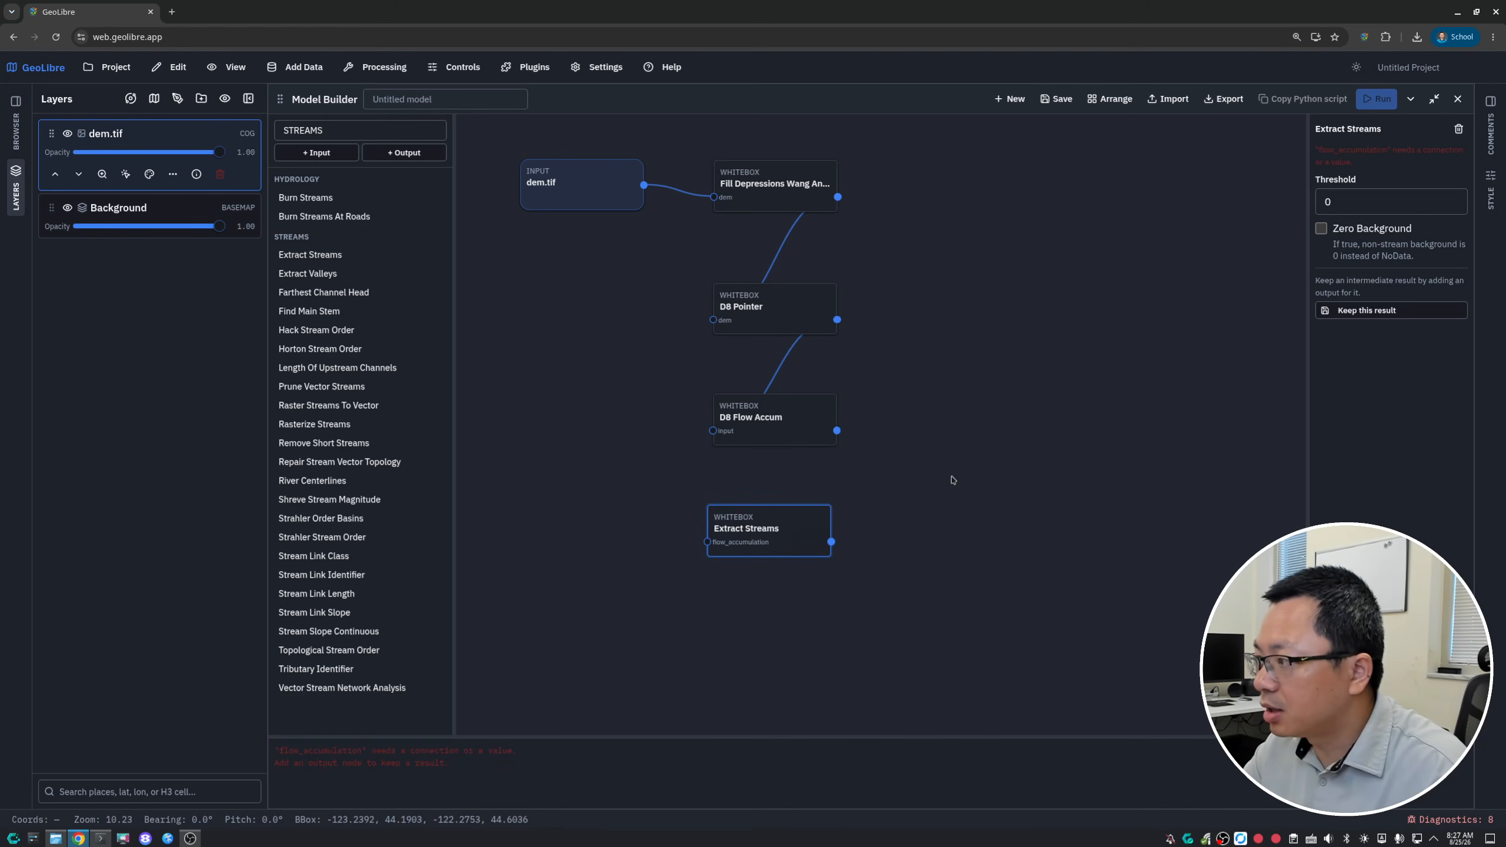
- Set the Extract Streams threshold to 1000 and connect the D8 Flow Accum output to the tool
{"action": "double_click", "coordinate": [1349, 200]}
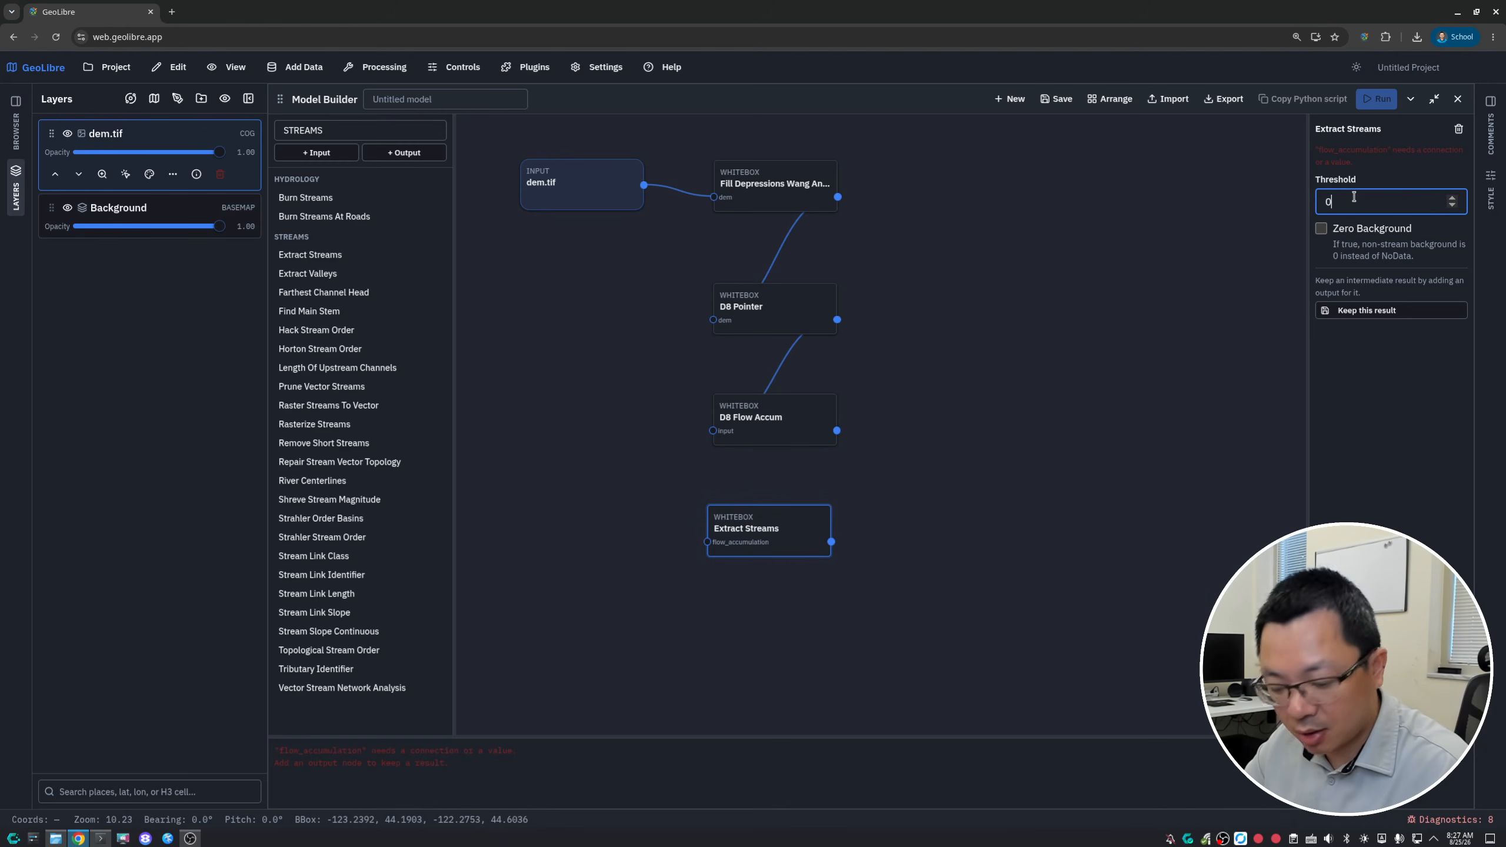
{"action": "type", "text": "1000"}
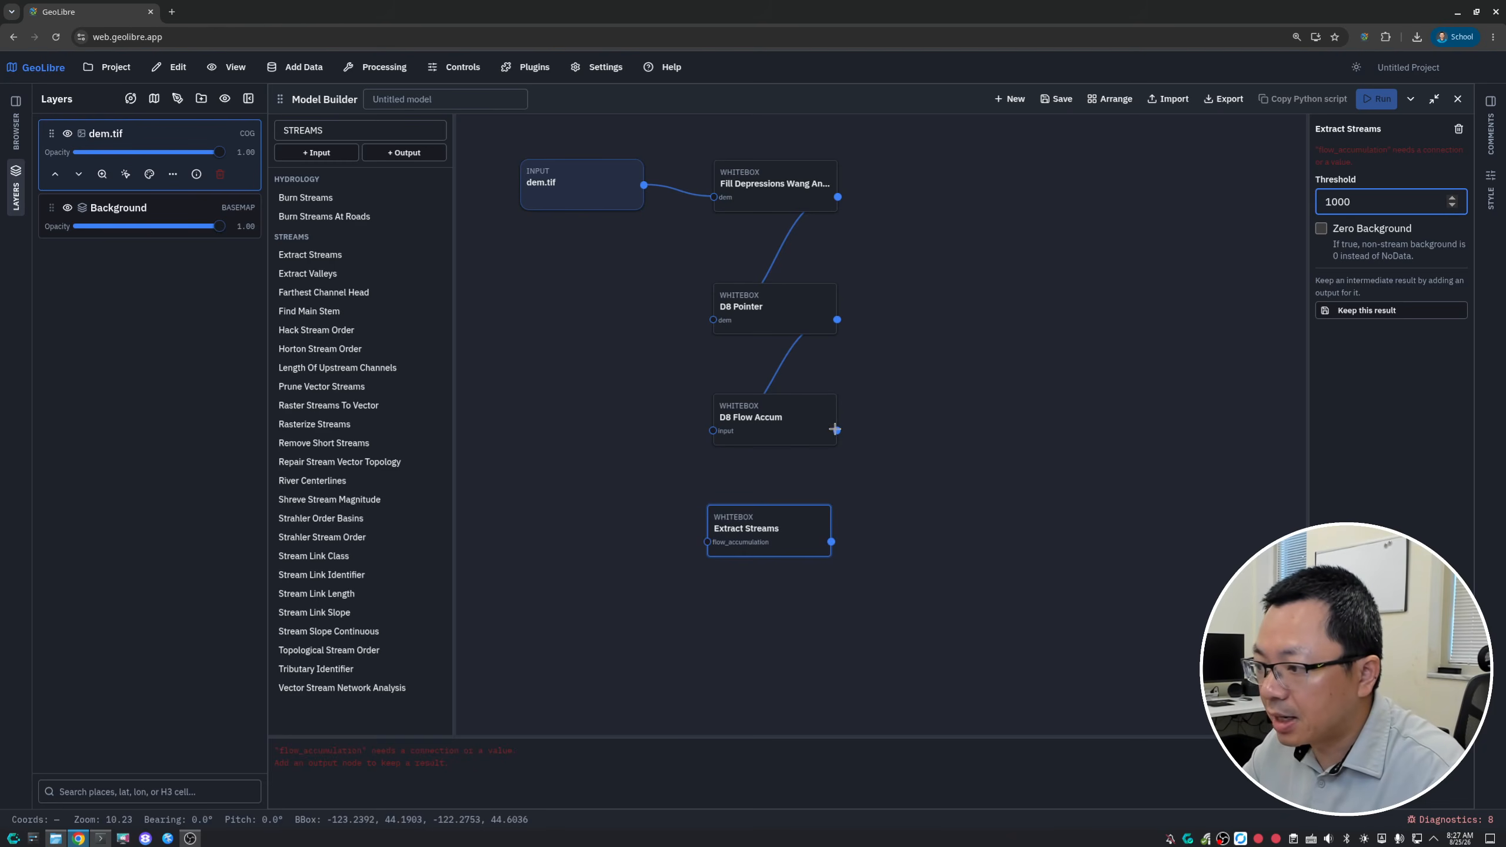
{"action": "left_click_drag", "start_coordinate": [837, 431], "coordinate": [777, 525]}
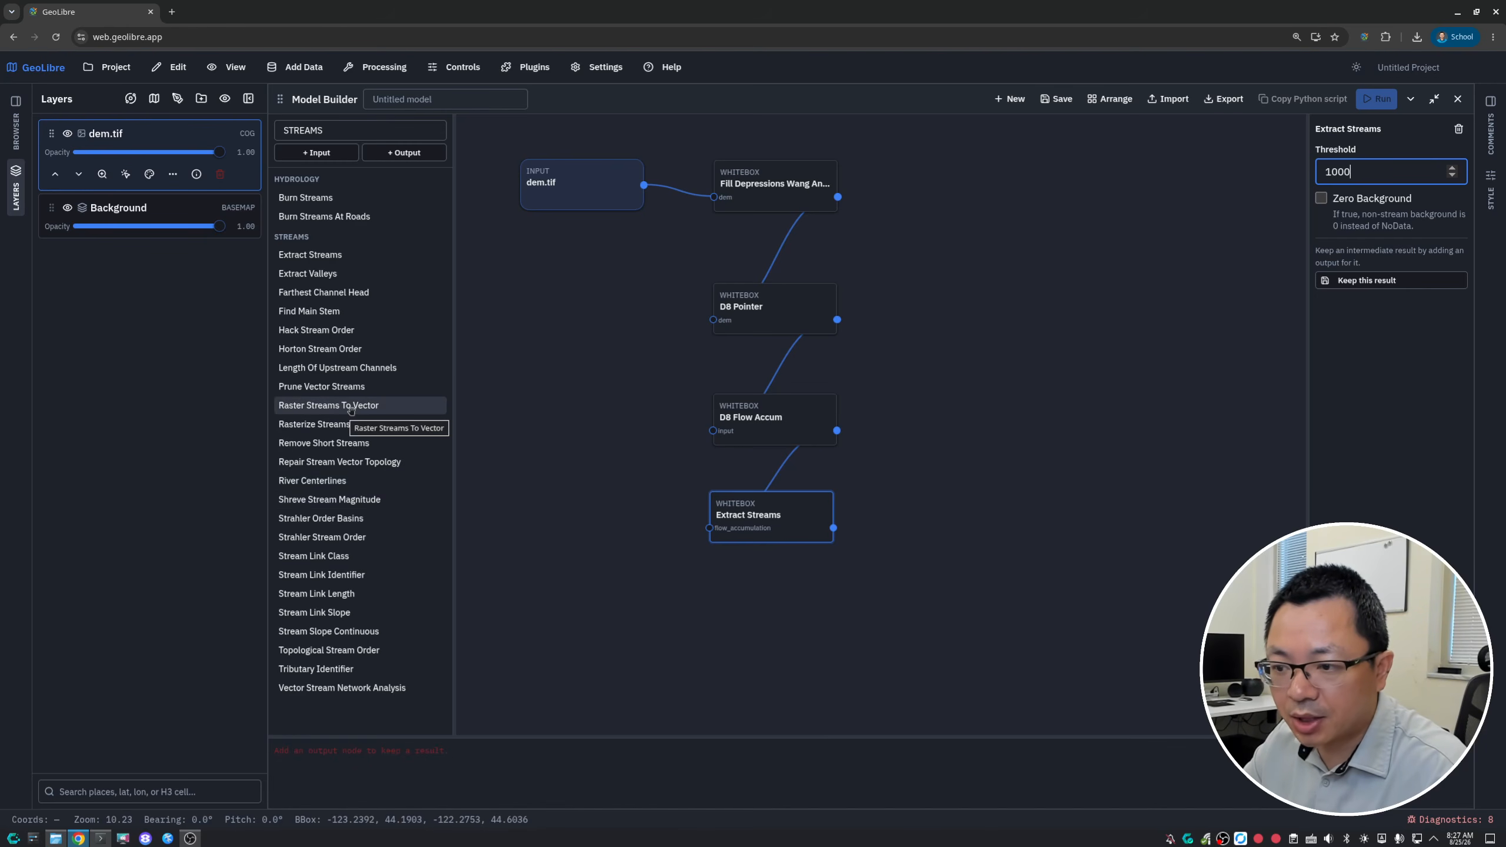
- Add Raster Streams To Vector below Extract Streams, feeding its d8_pntr port from D8 Pointer and its streams_raster port from Extract Streams
{"action": "left_click", "coordinate": [351, 410]}
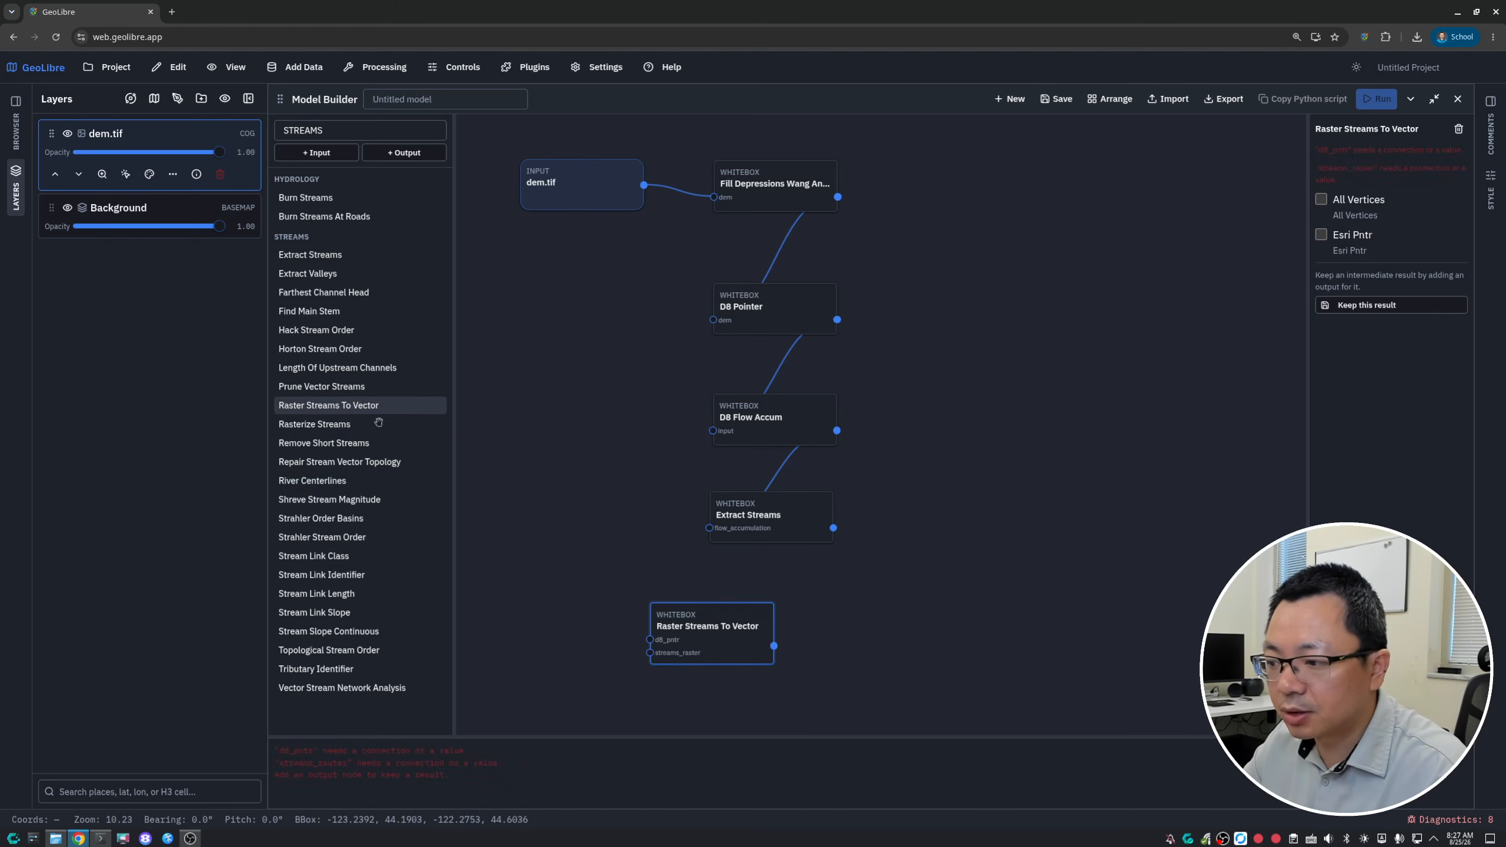
{"action": "left_click_drag", "start_coordinate": [711, 651], "coordinate": [772, 642]}
{"action": "left_click_drag", "start_coordinate": [830, 528], "coordinate": [712, 645]}
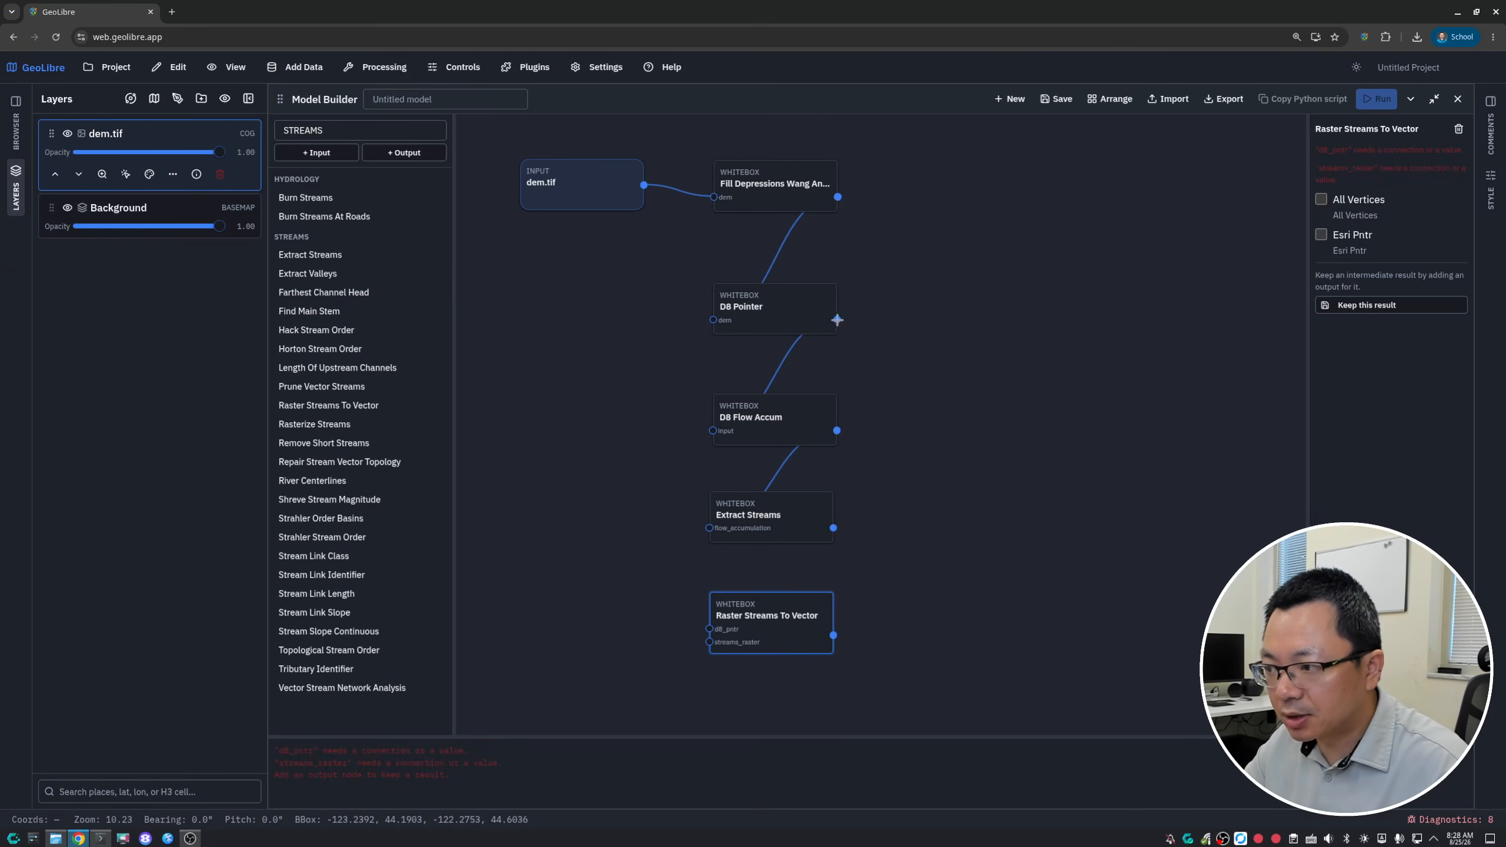
{"action": "left_click_drag", "start_coordinate": [837, 320], "coordinate": [709, 629]}
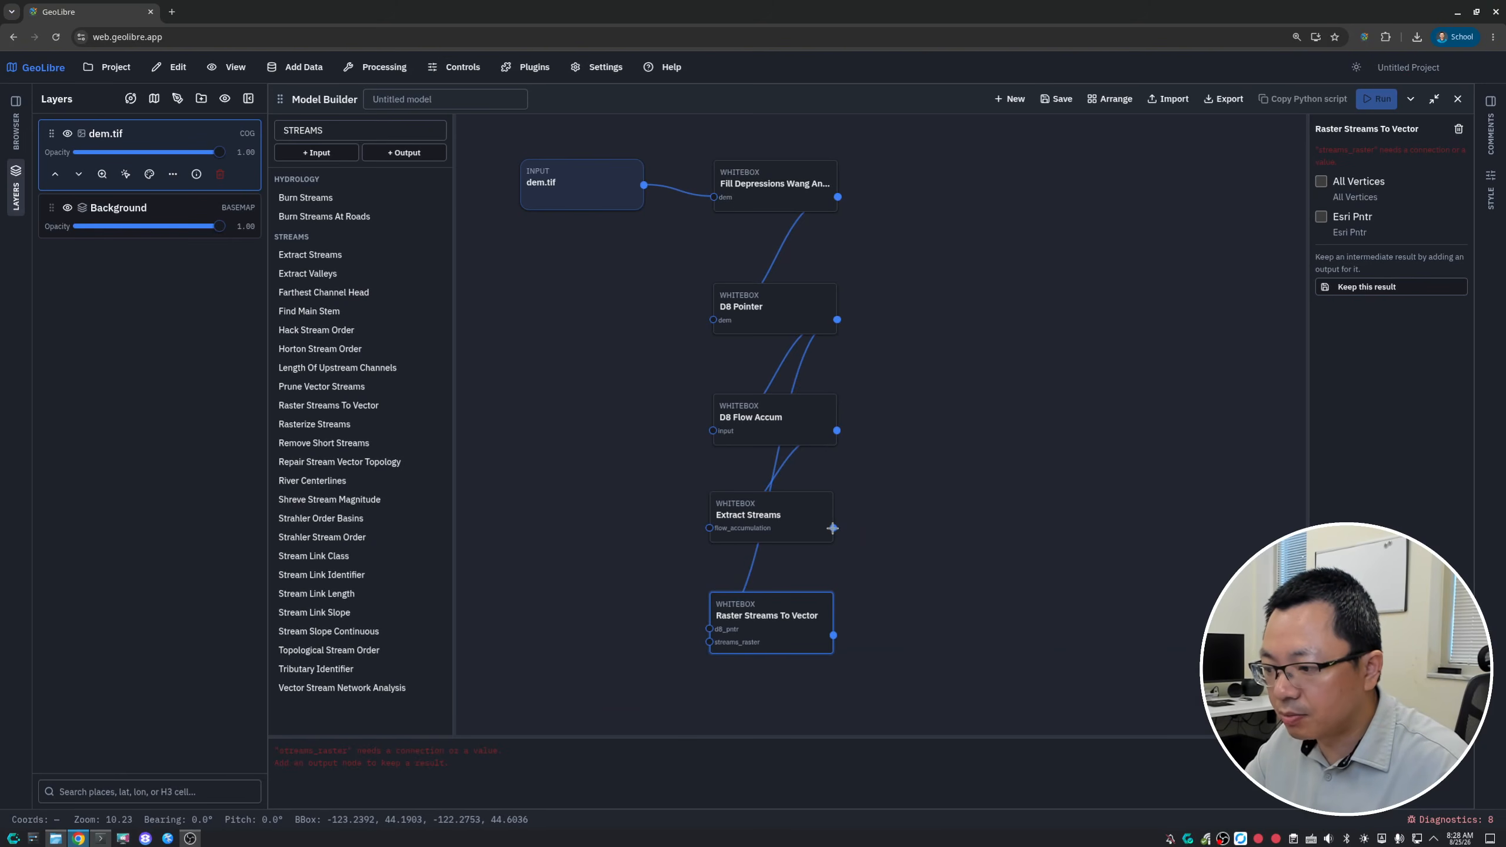
{"action": "left_click_drag", "start_coordinate": [833, 527], "coordinate": [708, 642]}
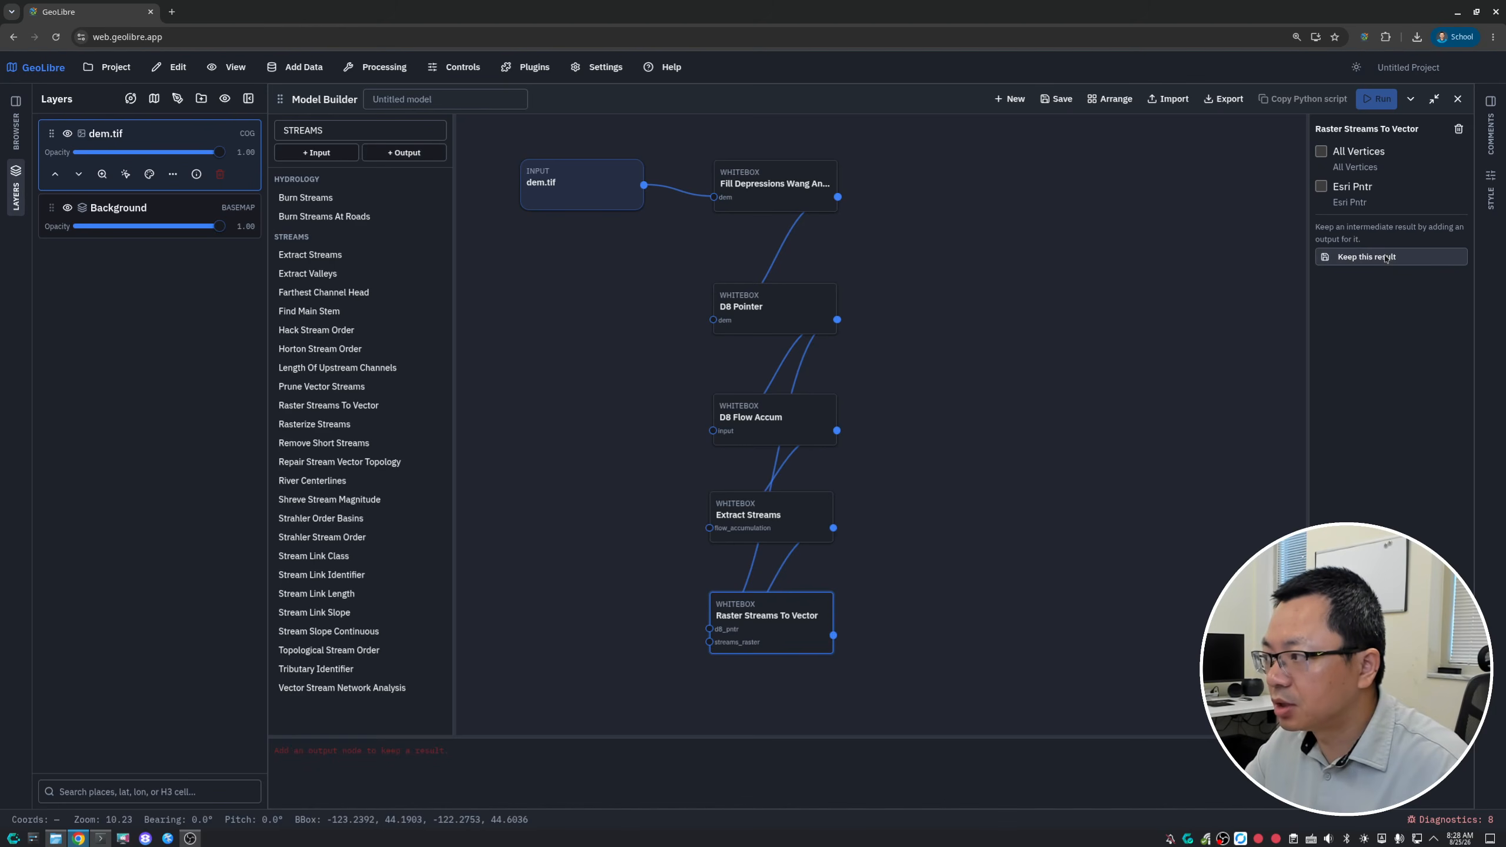
- Keep the Raster Streams To Vector result as an output node and automatically arrange the model's nodes
{"action": "left_click", "coordinate": [1385, 259]}
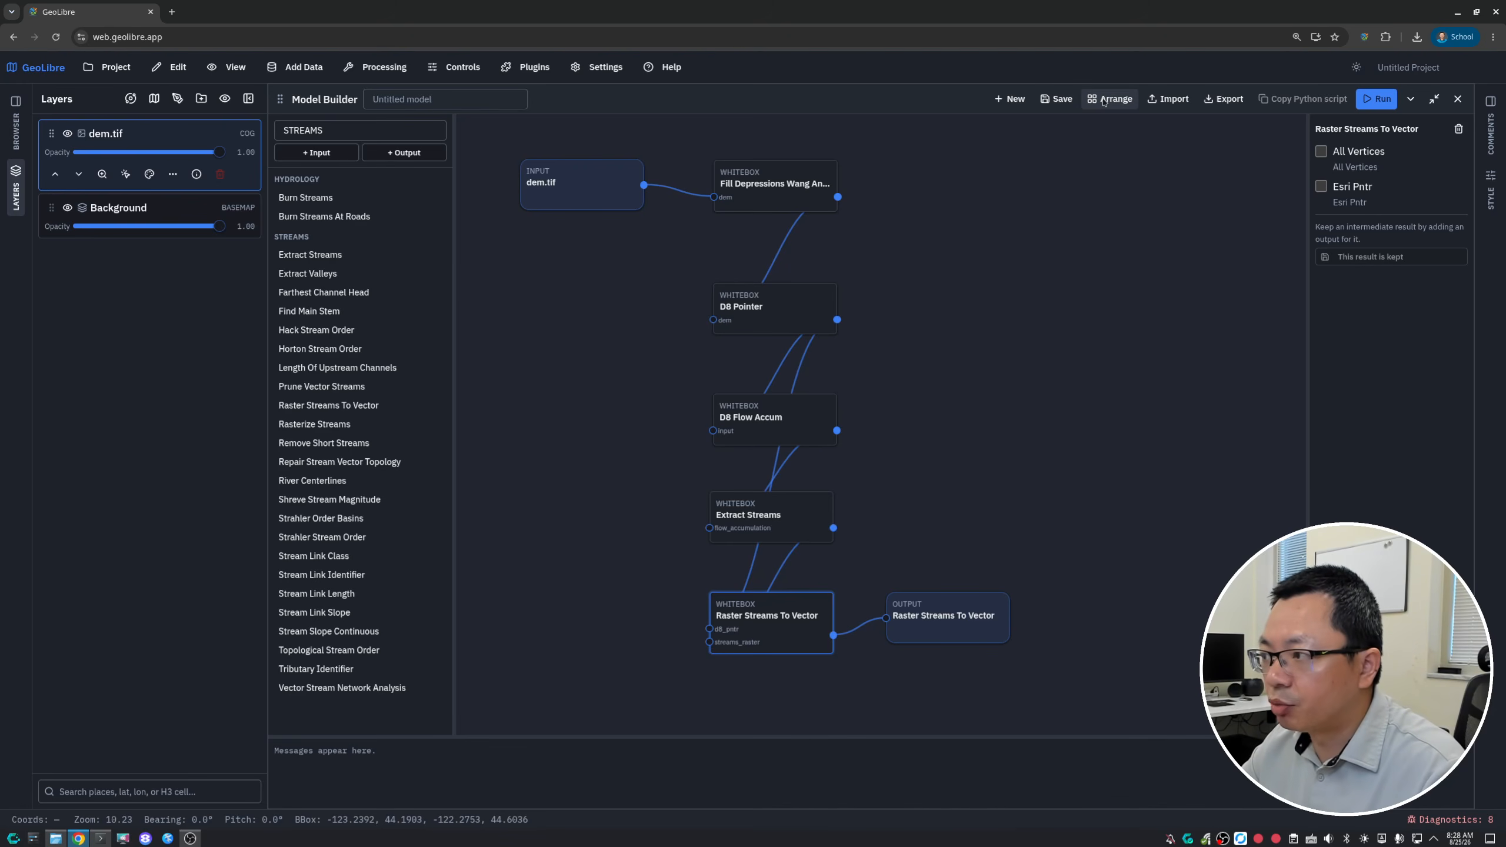
{"action": "left_click", "coordinate": [1104, 100]}
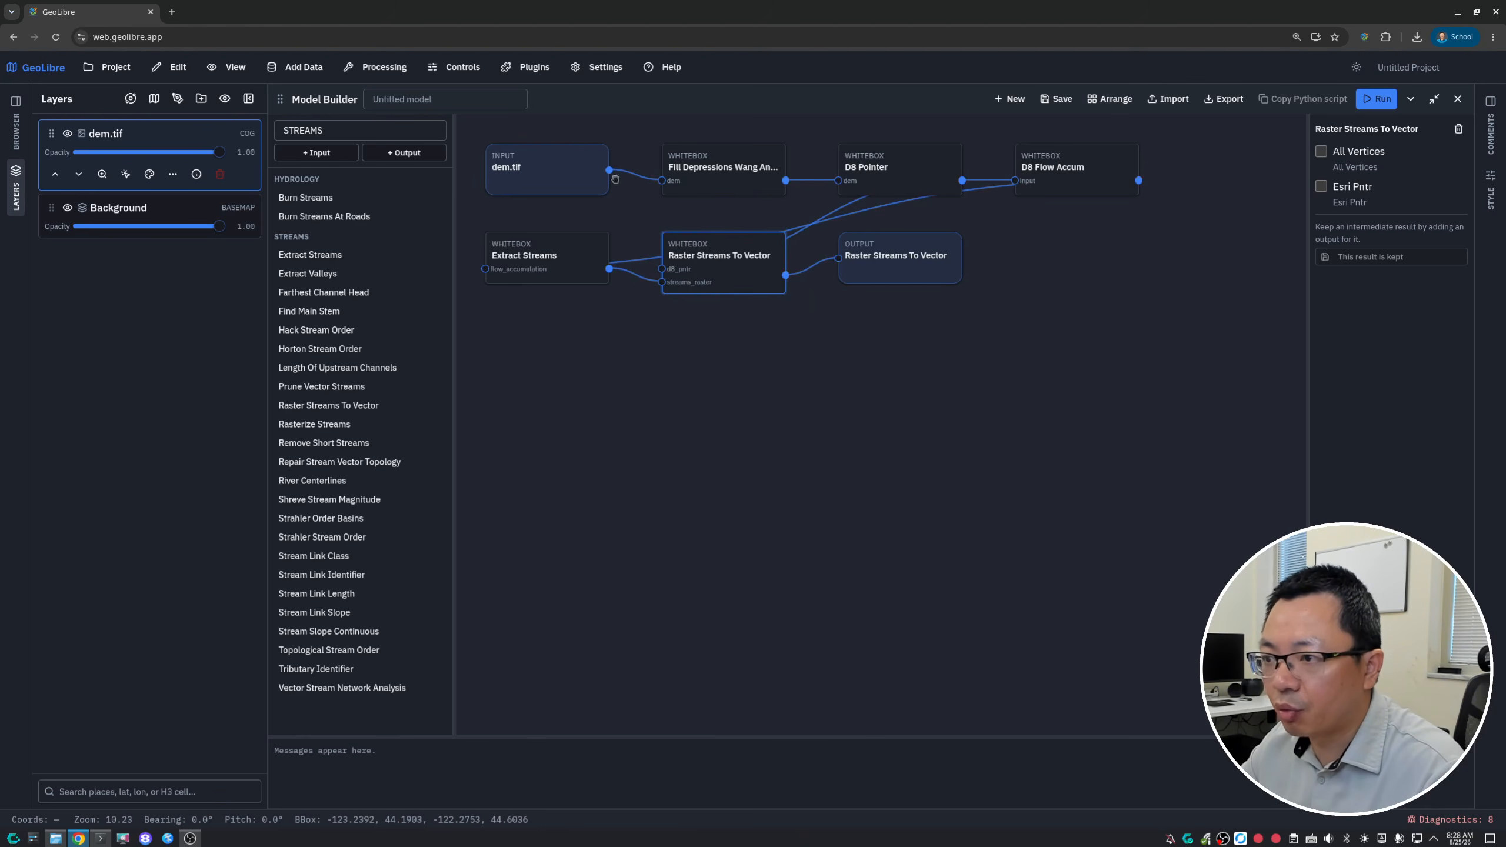
- Disconnect and delete the Raster Streams To Vector output node, and keep that tool's result again as a new output node
{"action": "mouse_move", "coordinate": [937, 267]}
{"action": "left_mouse_down"}
{"action": "mouse_move", "coordinate": [1007, 256]}
{"action": "mouse_move", "coordinate": [960, 296]}
{"action": "mouse_move", "coordinate": [1237, 371]}
{"action": "mouse_move", "coordinate": [951, 270]}
{"action": "mouse_move", "coordinate": [960, 283]}
{"action": "left_mouse_up"}
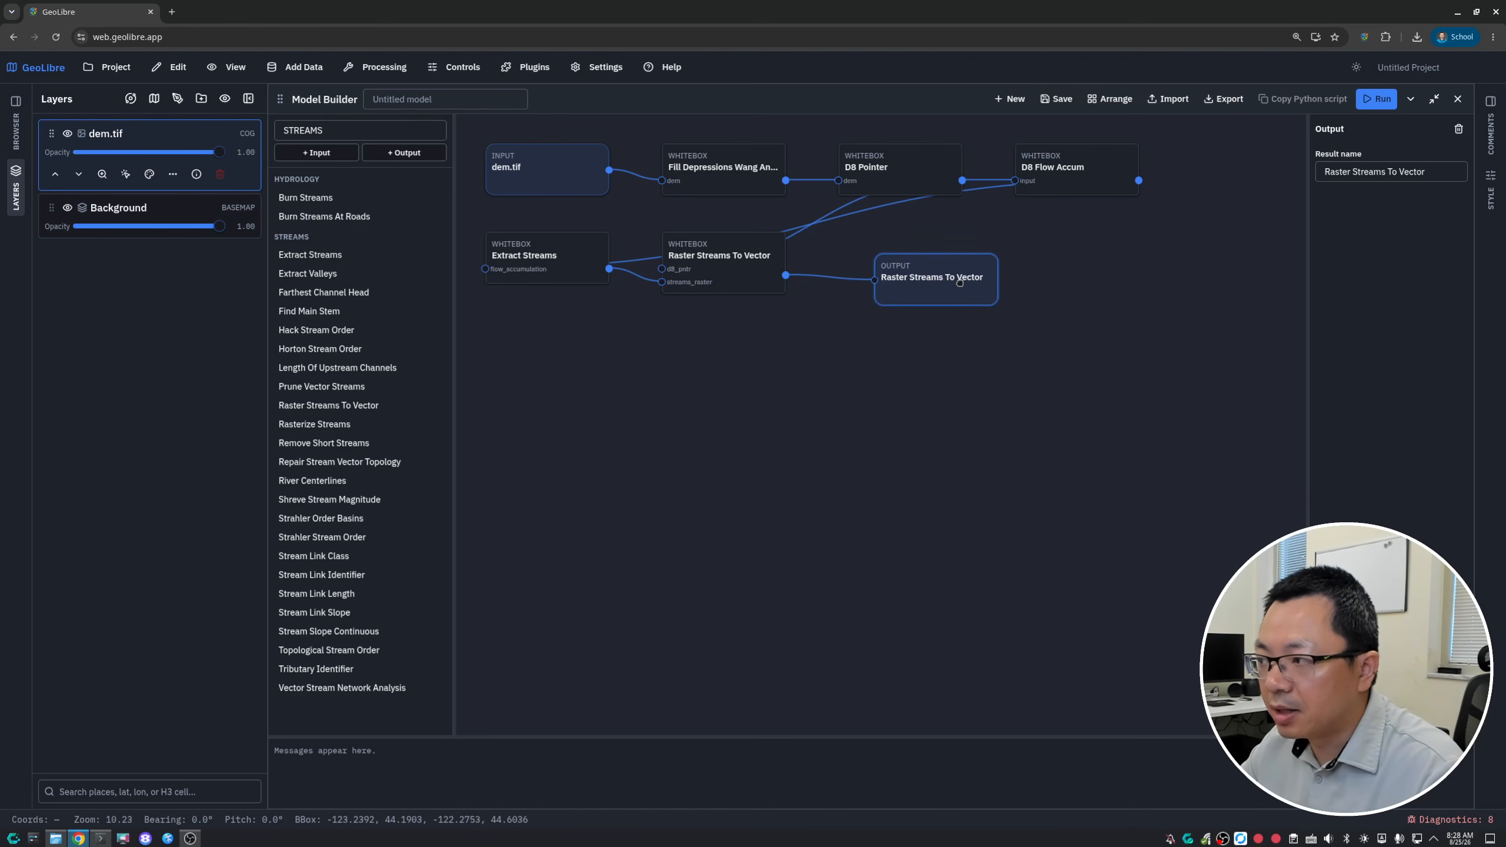
{"action": "left_click", "coordinate": [822, 278]}
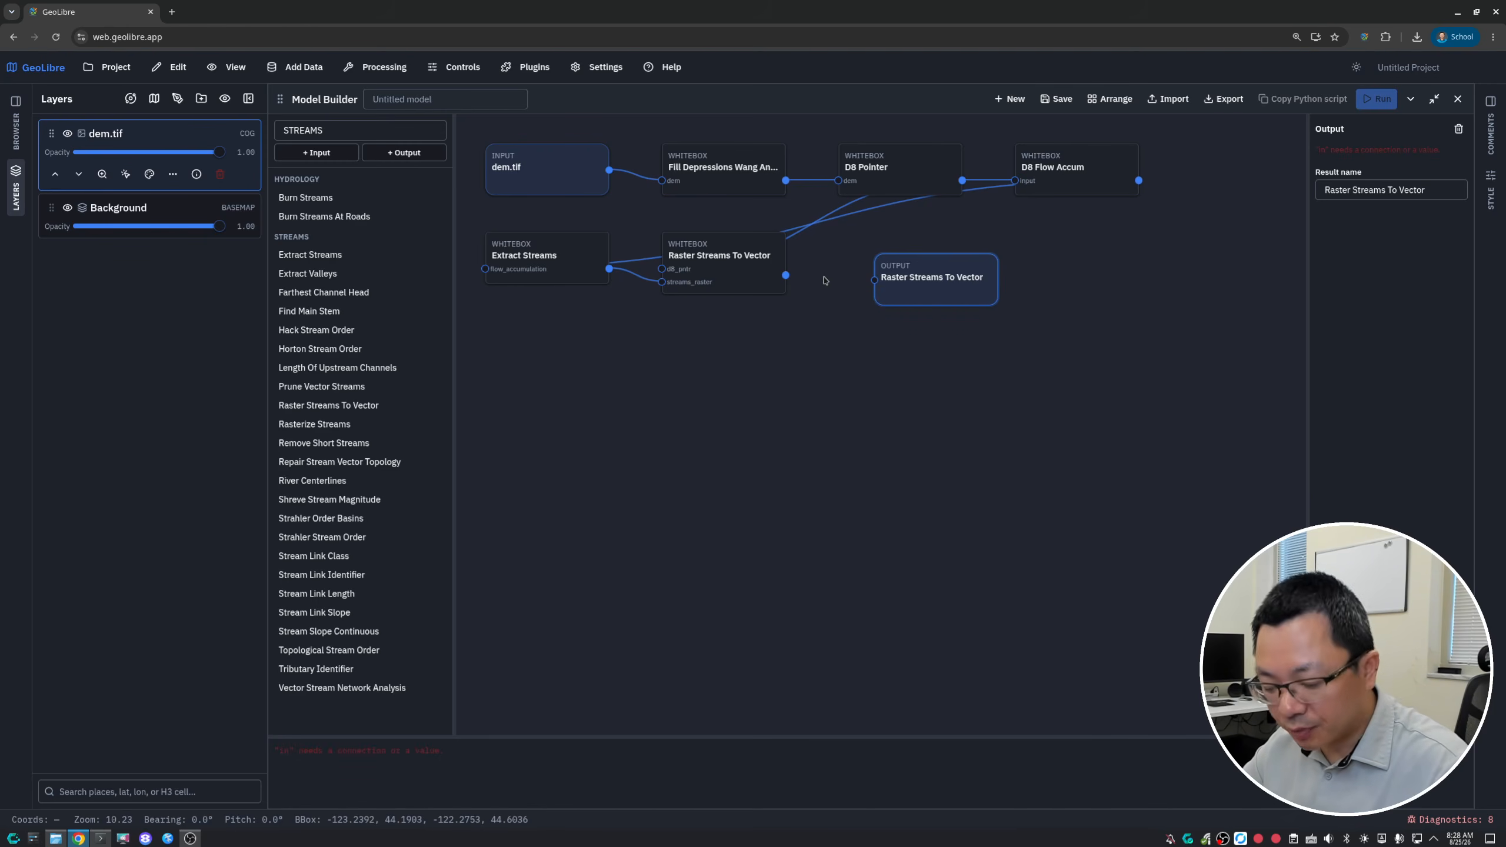
{"action": "left_click_drag", "start_coordinate": [911, 278], "coordinate": [923, 270]}
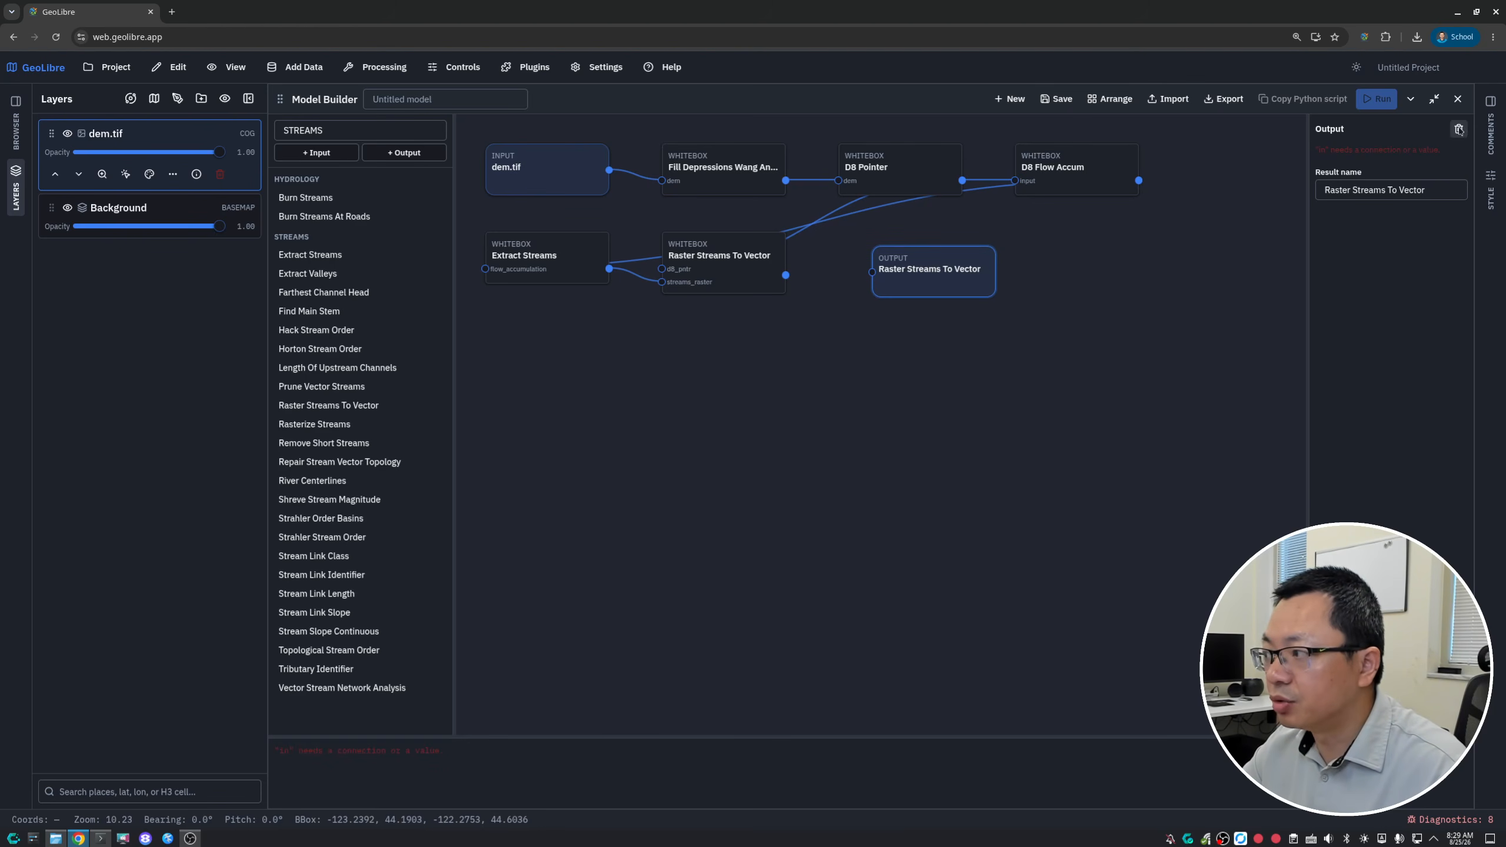
{"action": "left_click", "coordinate": [1458, 130]}
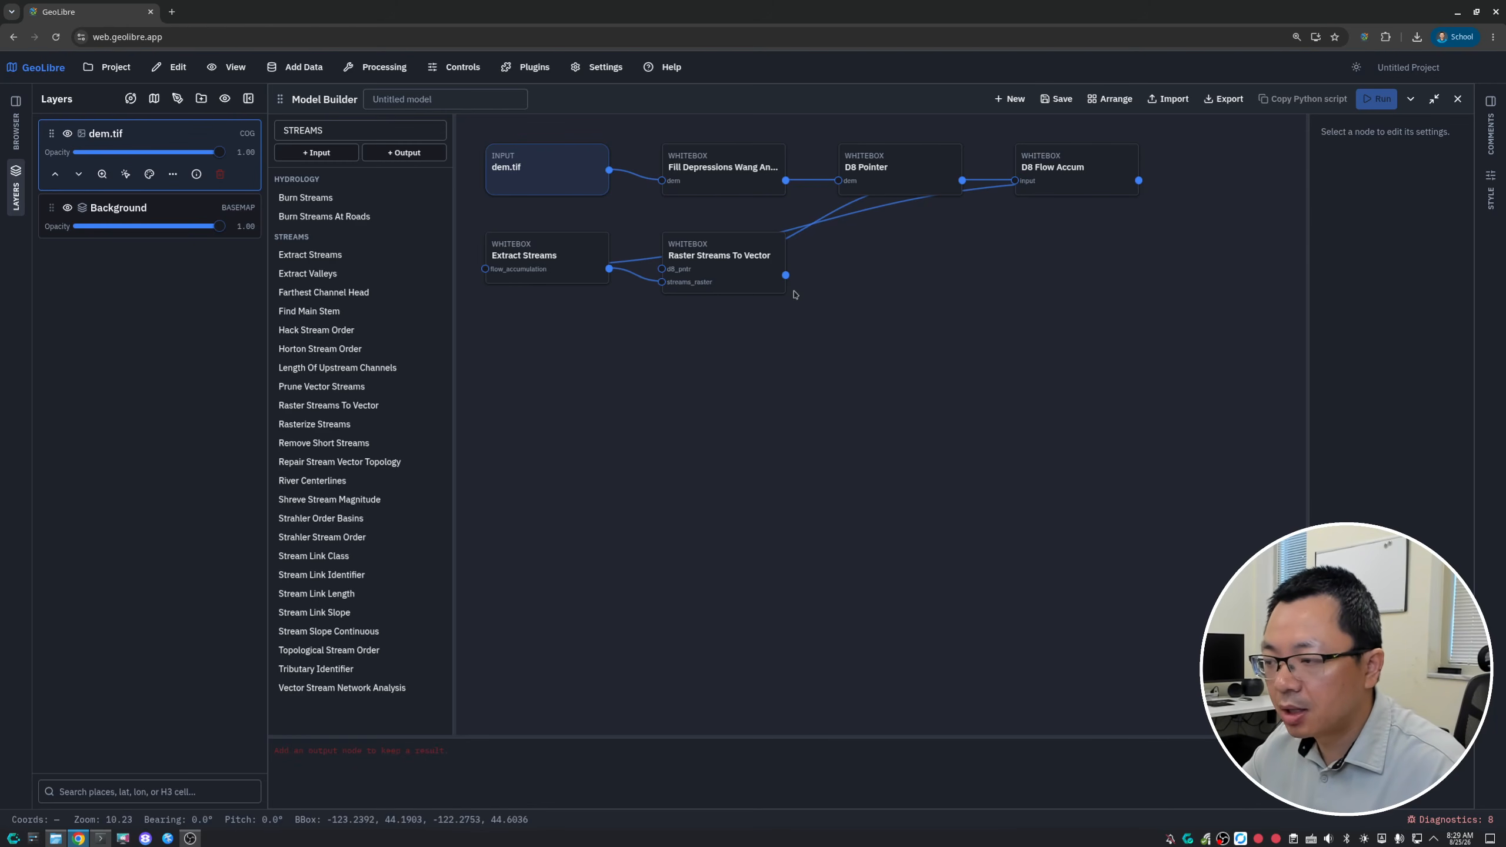
{"action": "left_click", "coordinate": [727, 264]}
{"action": "left_click", "coordinate": [1387, 256]}
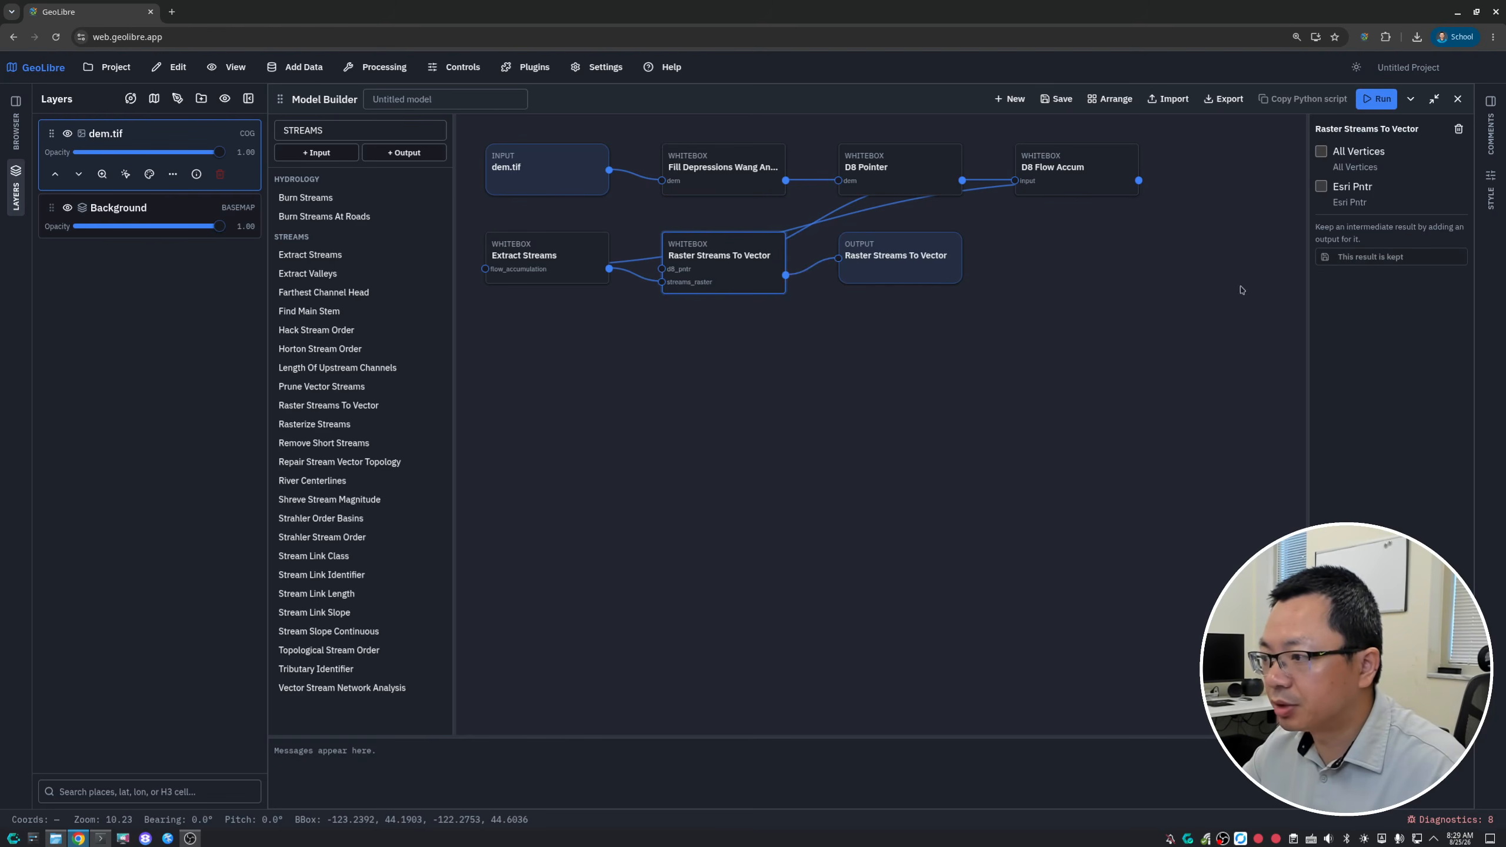
{"action": "left_click_drag", "start_coordinate": [880, 254], "coordinate": [904, 267]}
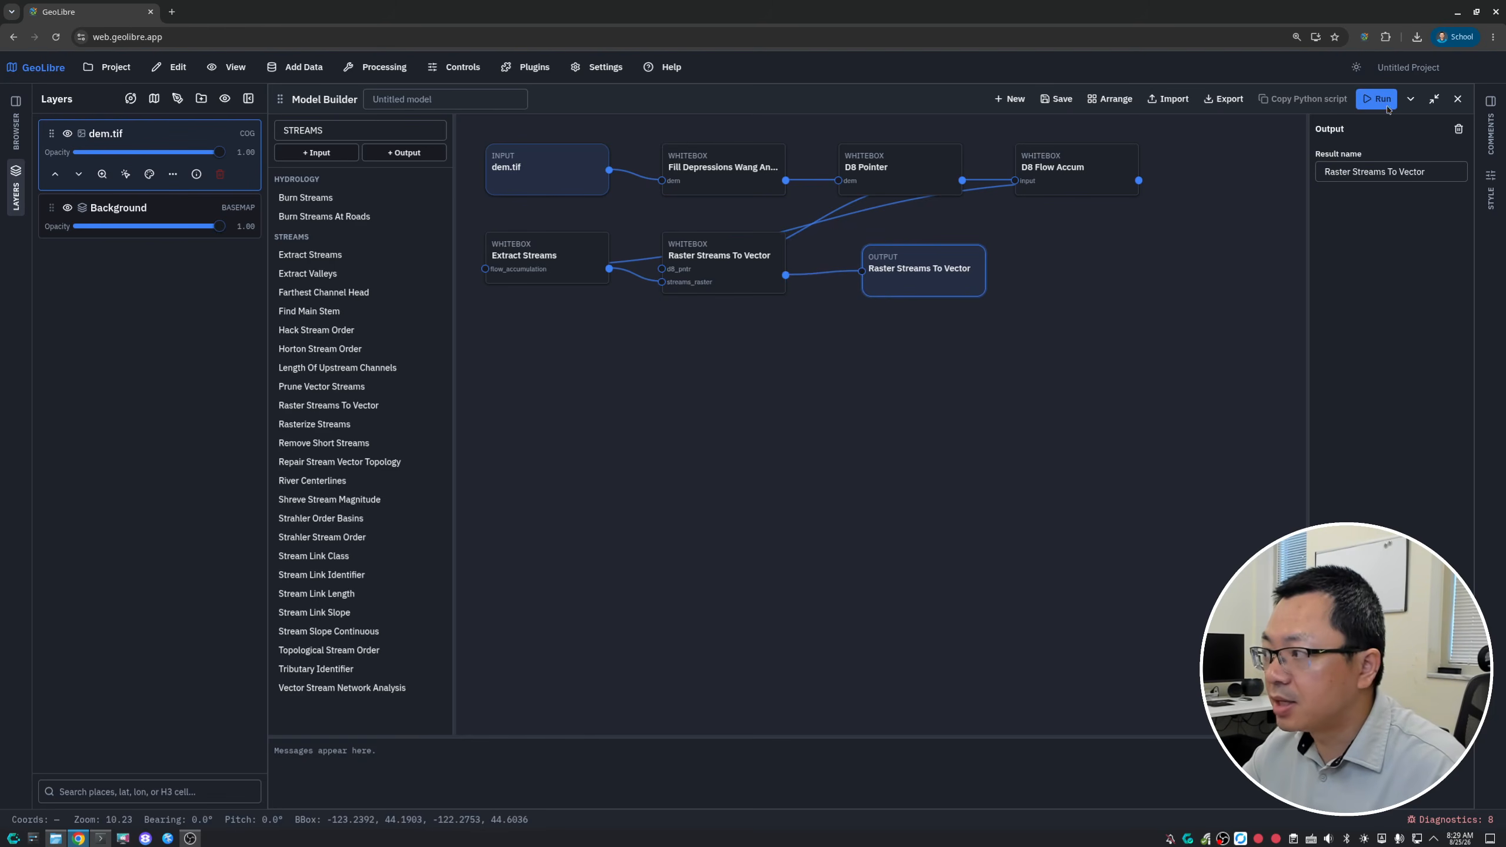
- Restore the Model Builder to a floating window over the map and automatically rearrange the nodes to fit it
{"action": "left_click", "coordinate": [1435, 98]}
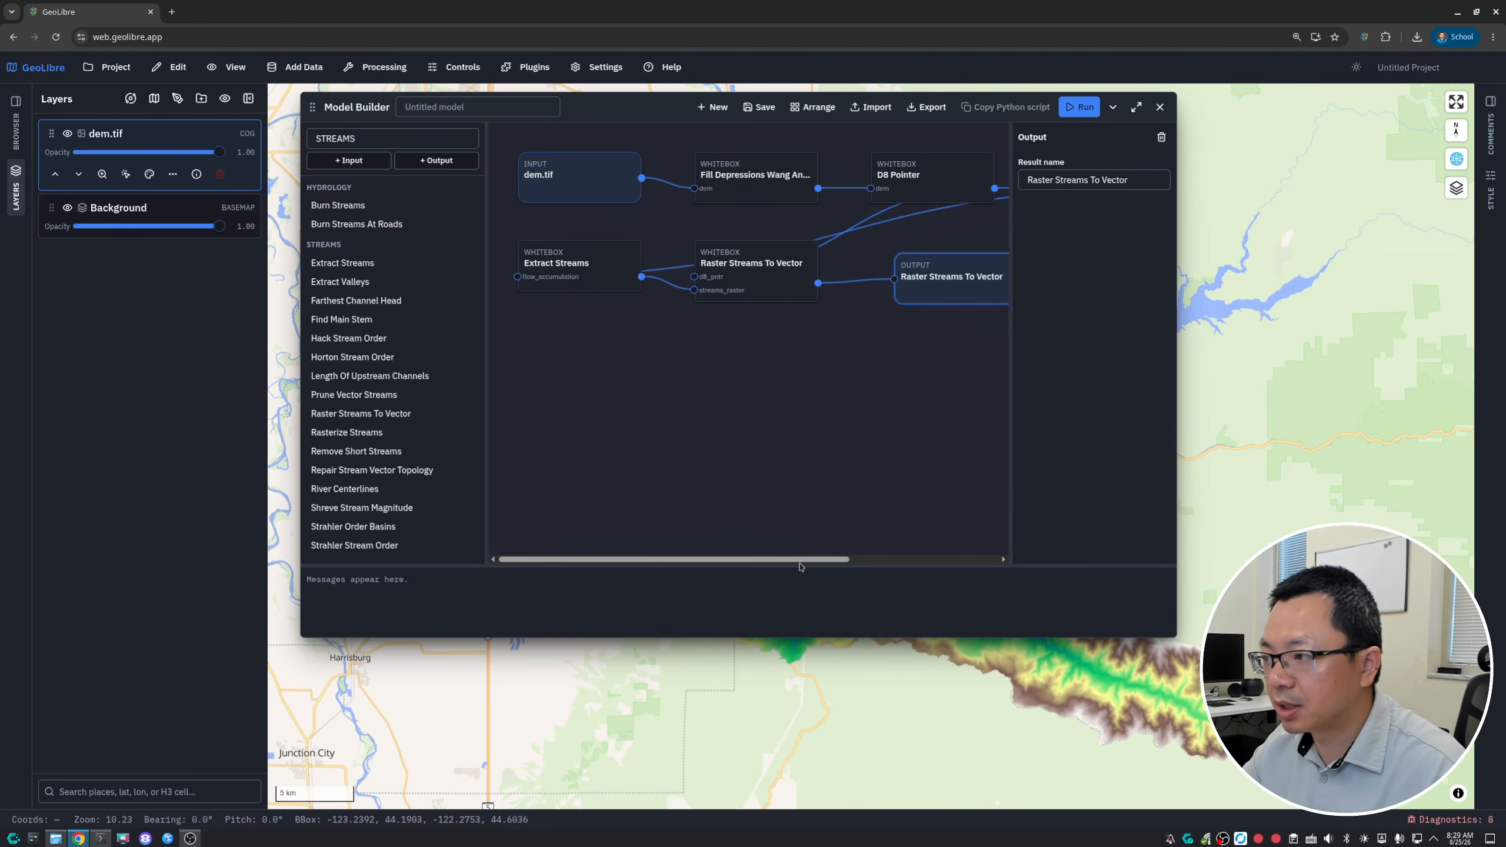
{"action": "left_click", "coordinate": [813, 108]}
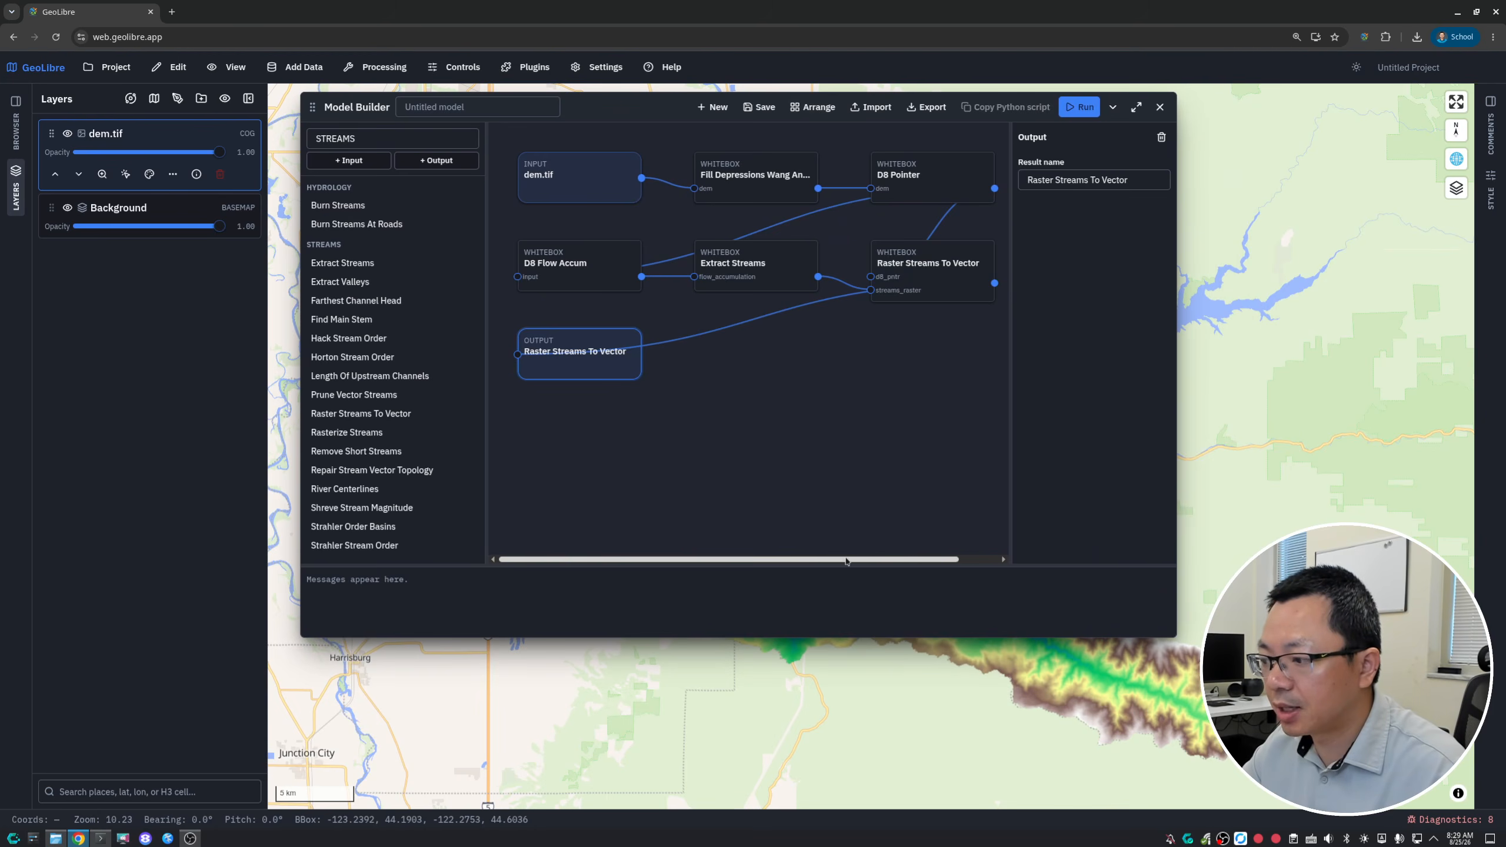
{"action": "mouse_move", "coordinate": [928, 559]}
{"action": "left_mouse_down"}
{"action": "mouse_move", "coordinate": [968, 559]}
{"action": "mouse_move", "coordinate": [928, 558]}
{"action": "left_mouse_up"}
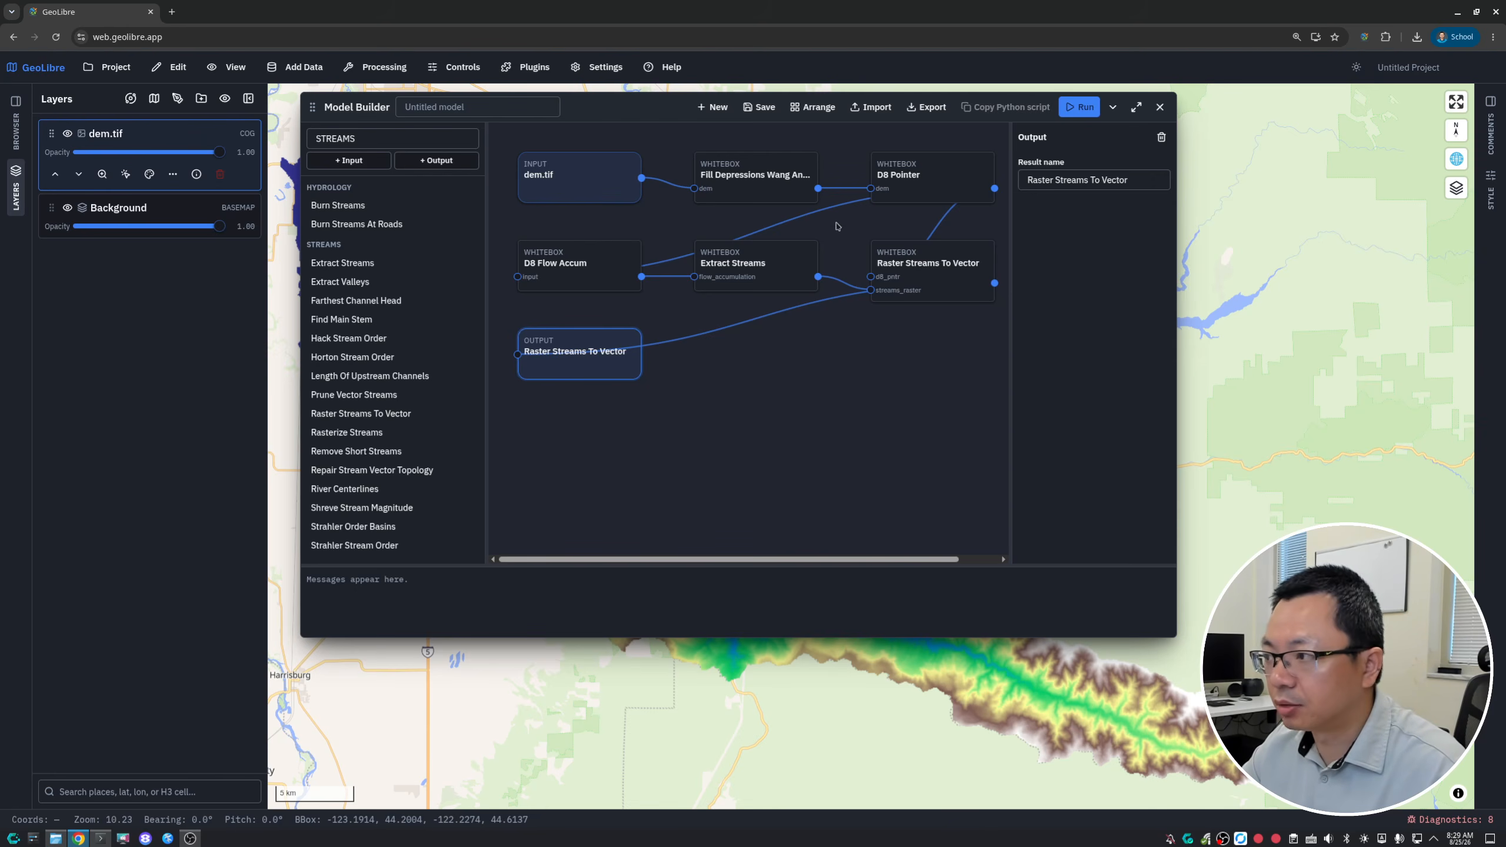
- Run the hydrology model to generate the vector stream layer from dem.tif
{"action": "left_click", "coordinate": [1082, 109]}
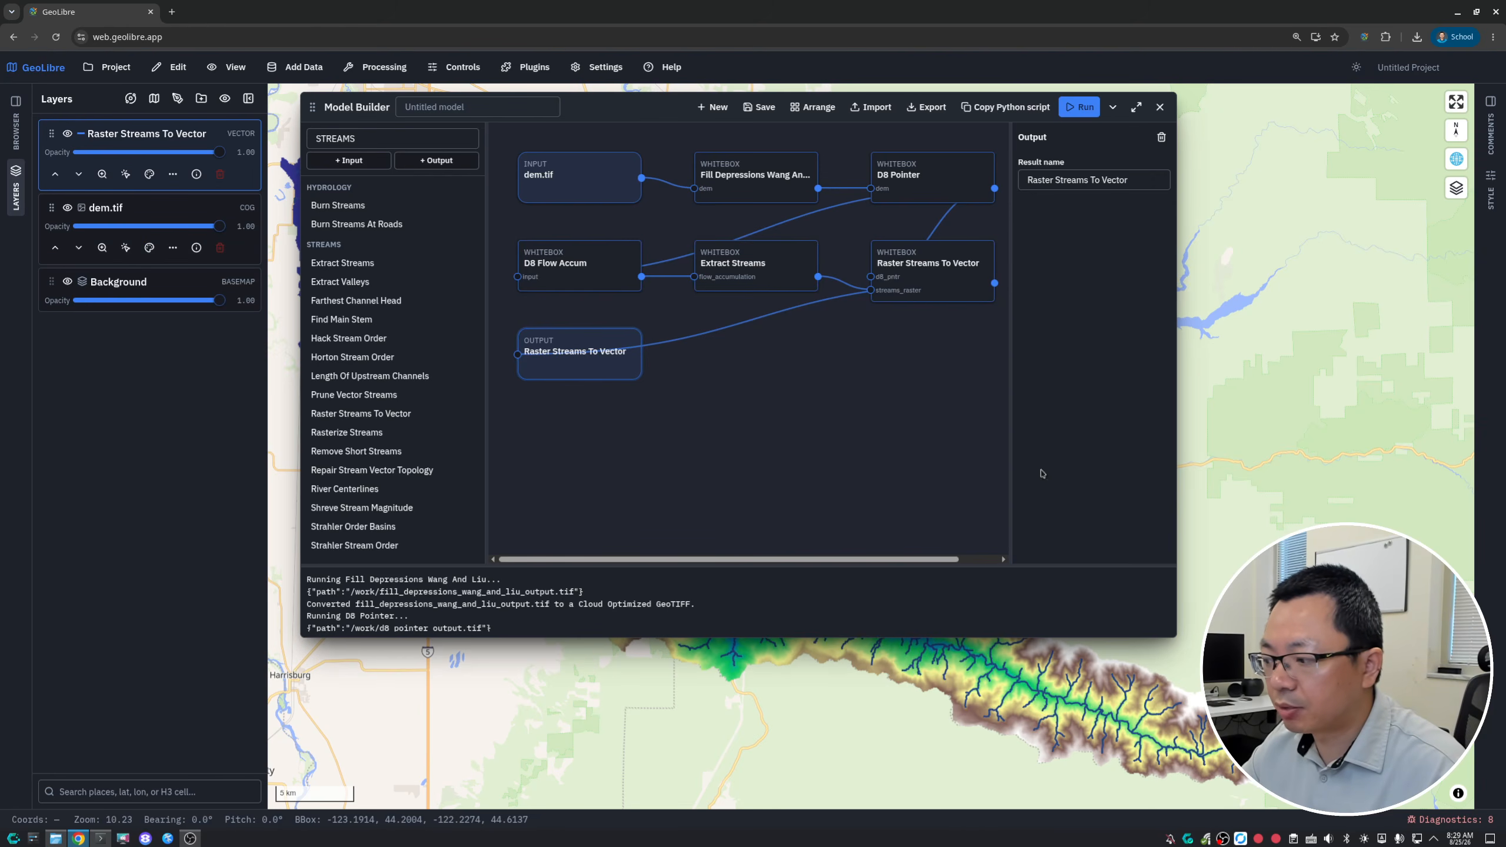
- Collapse the Model Builder and examine how the extracted streams follow the valleys of dem.tif across the whole watershed
{"action": "scroll", "coordinate": [1213, 750], "scroll_direction": "up", "scroll_amount": 10}
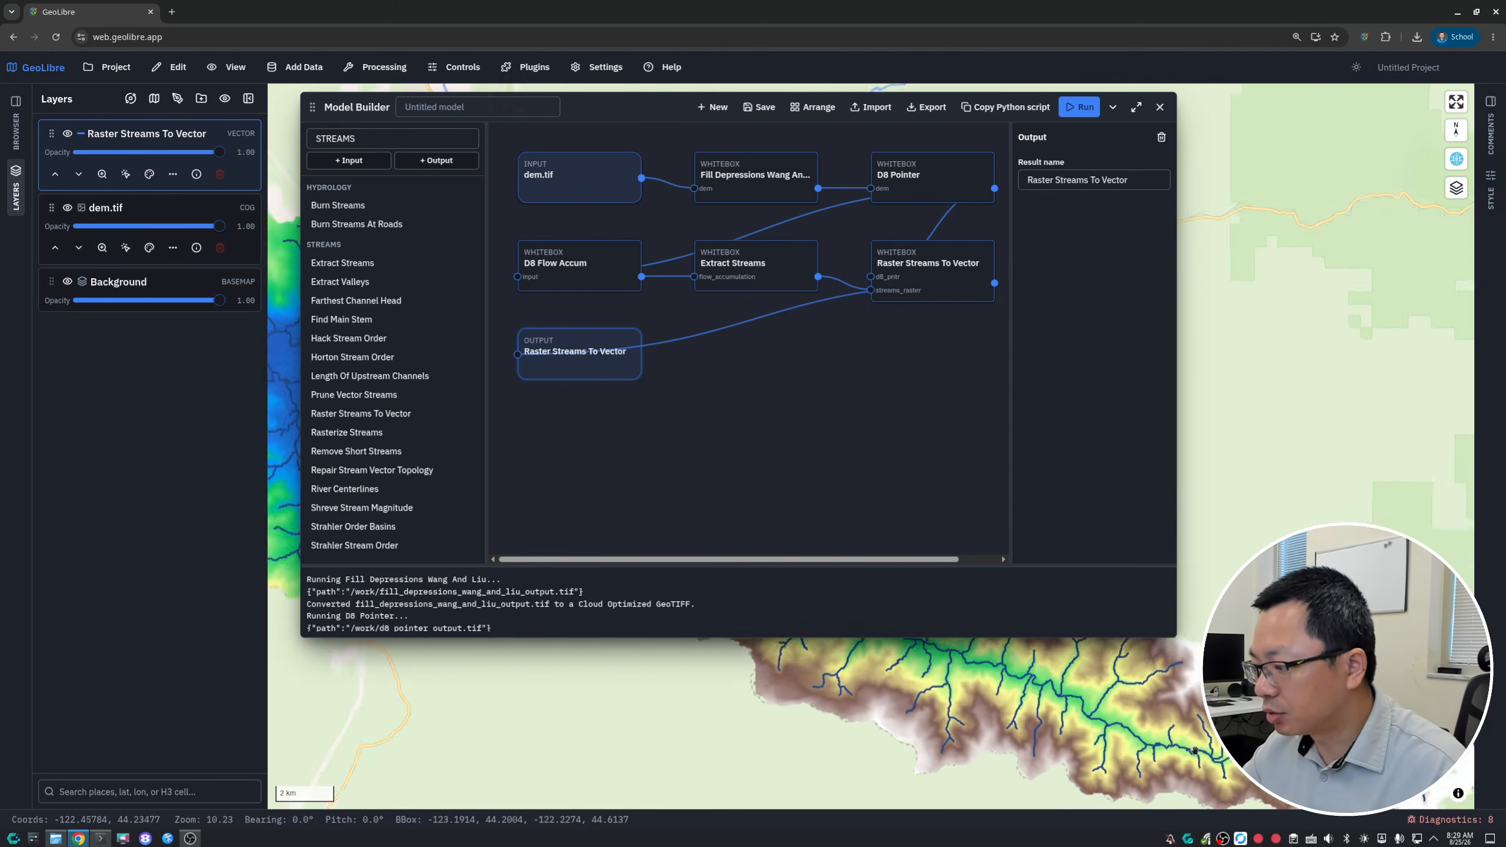
{"action": "left_click_drag", "start_coordinate": [1213, 750], "coordinate": [1098, 701]}
{"action": "scroll", "coordinate": [1097, 701], "scroll_direction": "up", "scroll_amount": 3}
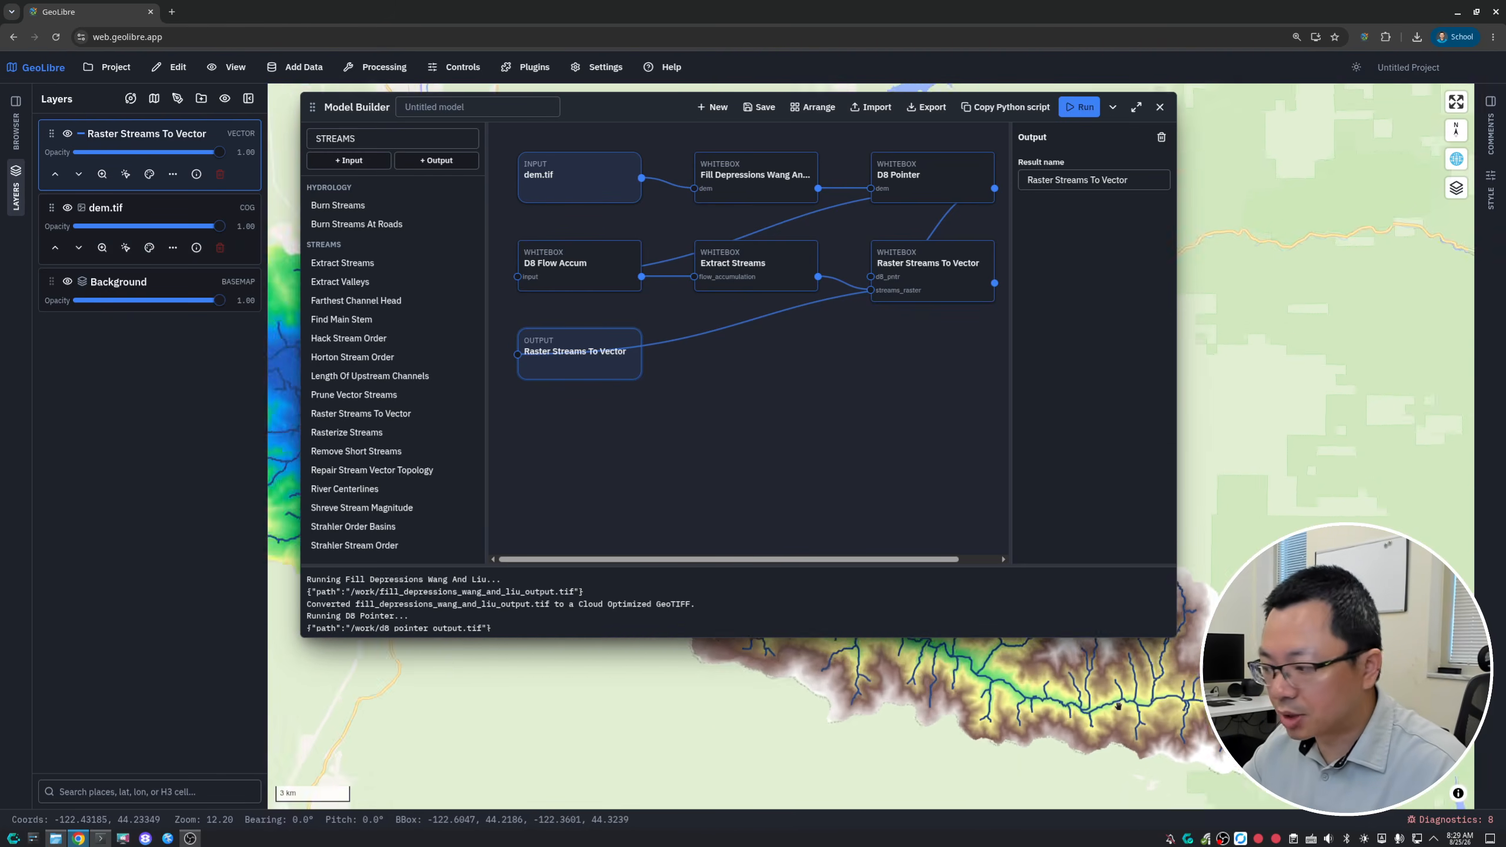
{"action": "left_click", "coordinate": [1113, 107]}
{"action": "scroll", "coordinate": [955, 523], "scroll_direction": "up", "scroll_amount": 8}
{"action": "scroll", "coordinate": [981, 521], "scroll_direction": "up", "scroll_amount": 8}
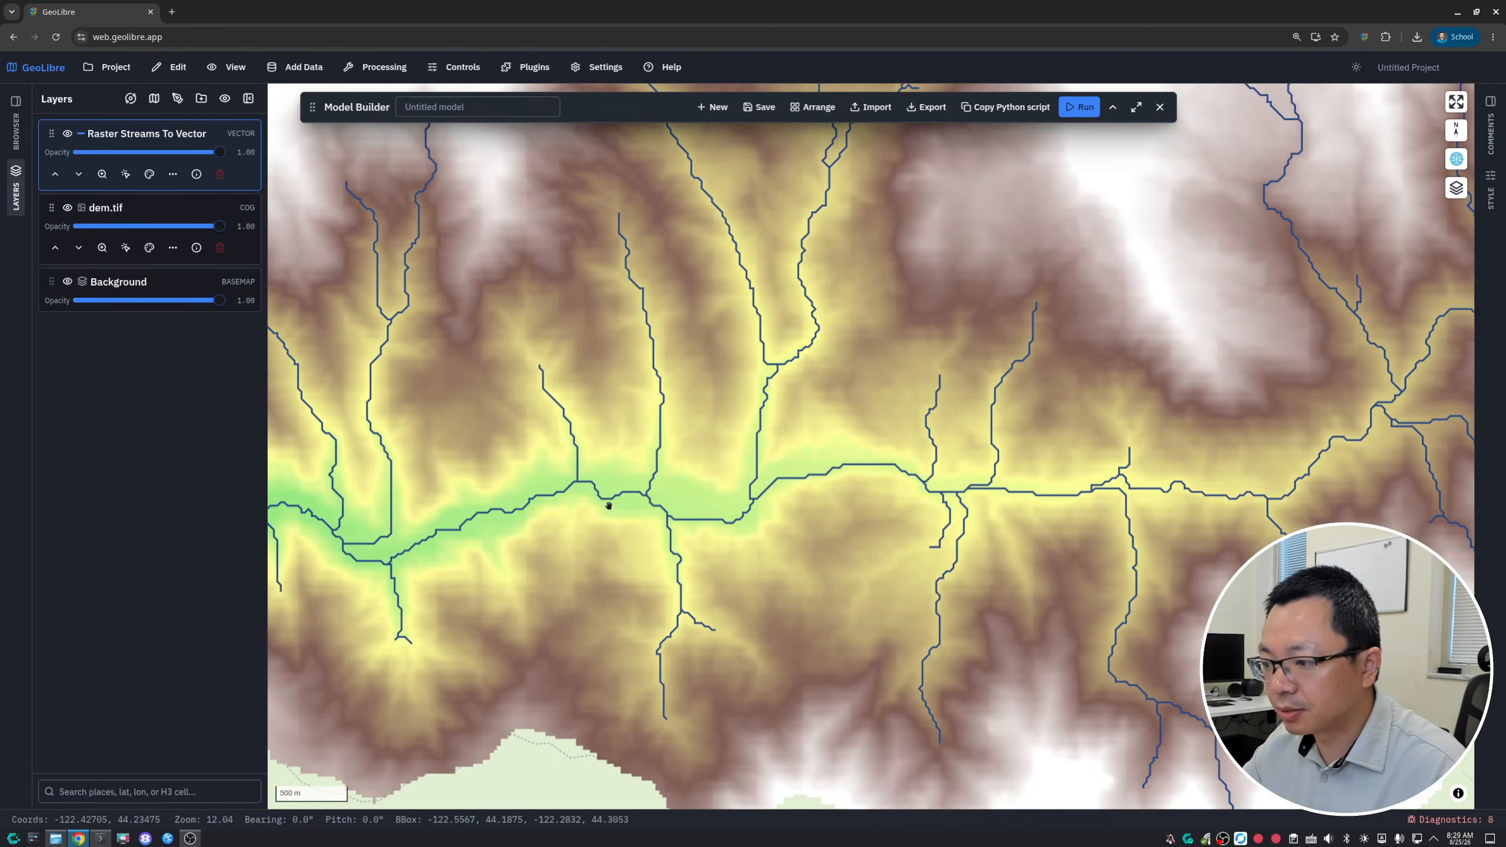
{"action": "left_click_drag", "start_coordinate": [607, 505], "coordinate": [1126, 572]}
{"action": "scroll", "coordinate": [961, 534], "scroll_direction": "down", "scroll_amount": 5}
{"action": "left_click_drag", "start_coordinate": [806, 480], "coordinate": [1109, 572]}
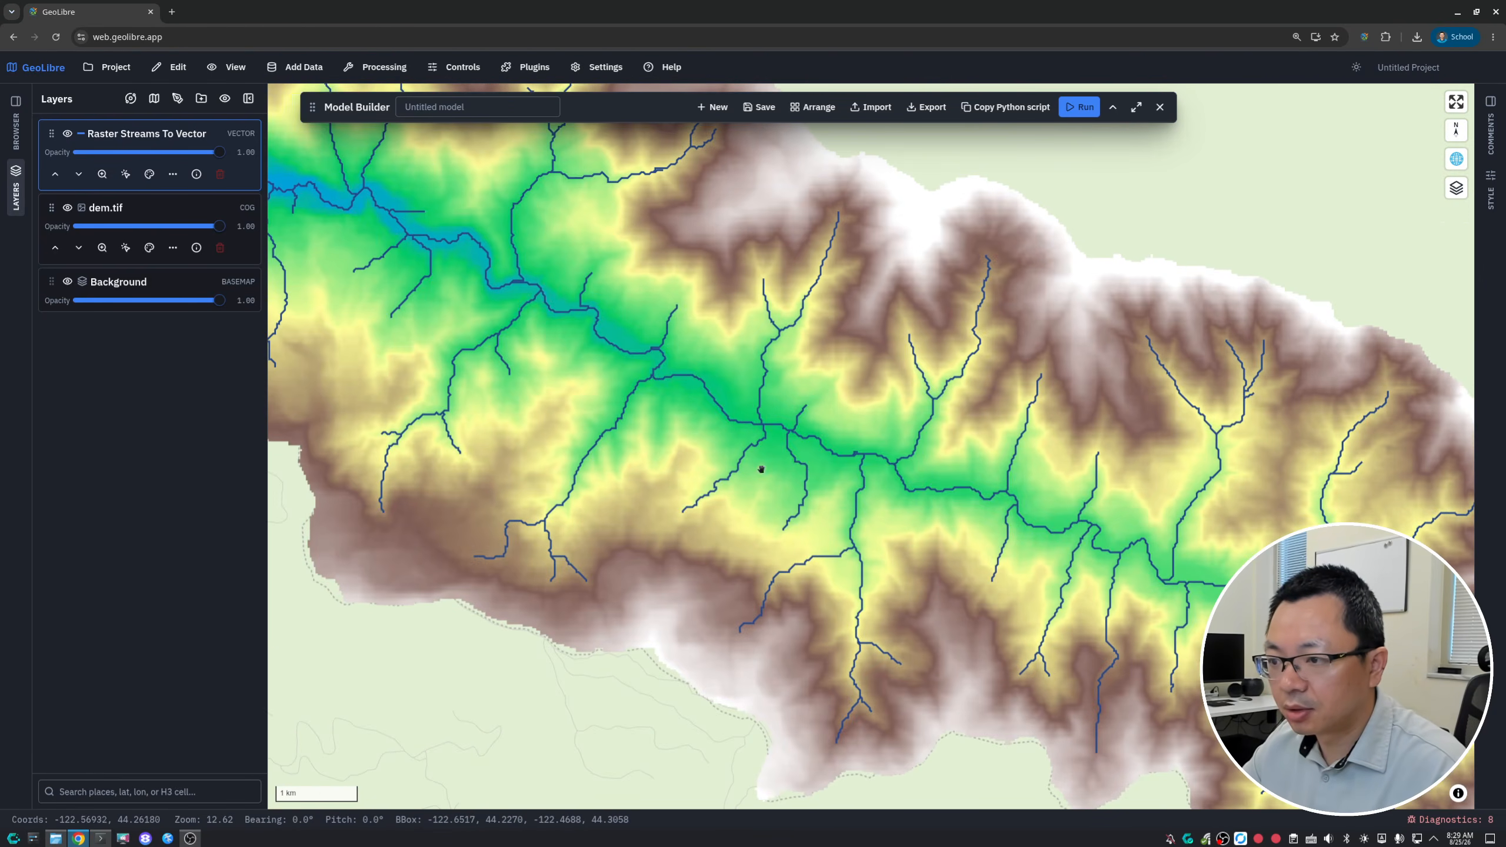
{"action": "left_click_drag", "start_coordinate": [759, 468], "coordinate": [974, 575]}
{"action": "left_click_drag", "start_coordinate": [714, 466], "coordinate": [1056, 582]}
{"action": "left_click_drag", "start_coordinate": [717, 417], "coordinate": [1143, 616]}
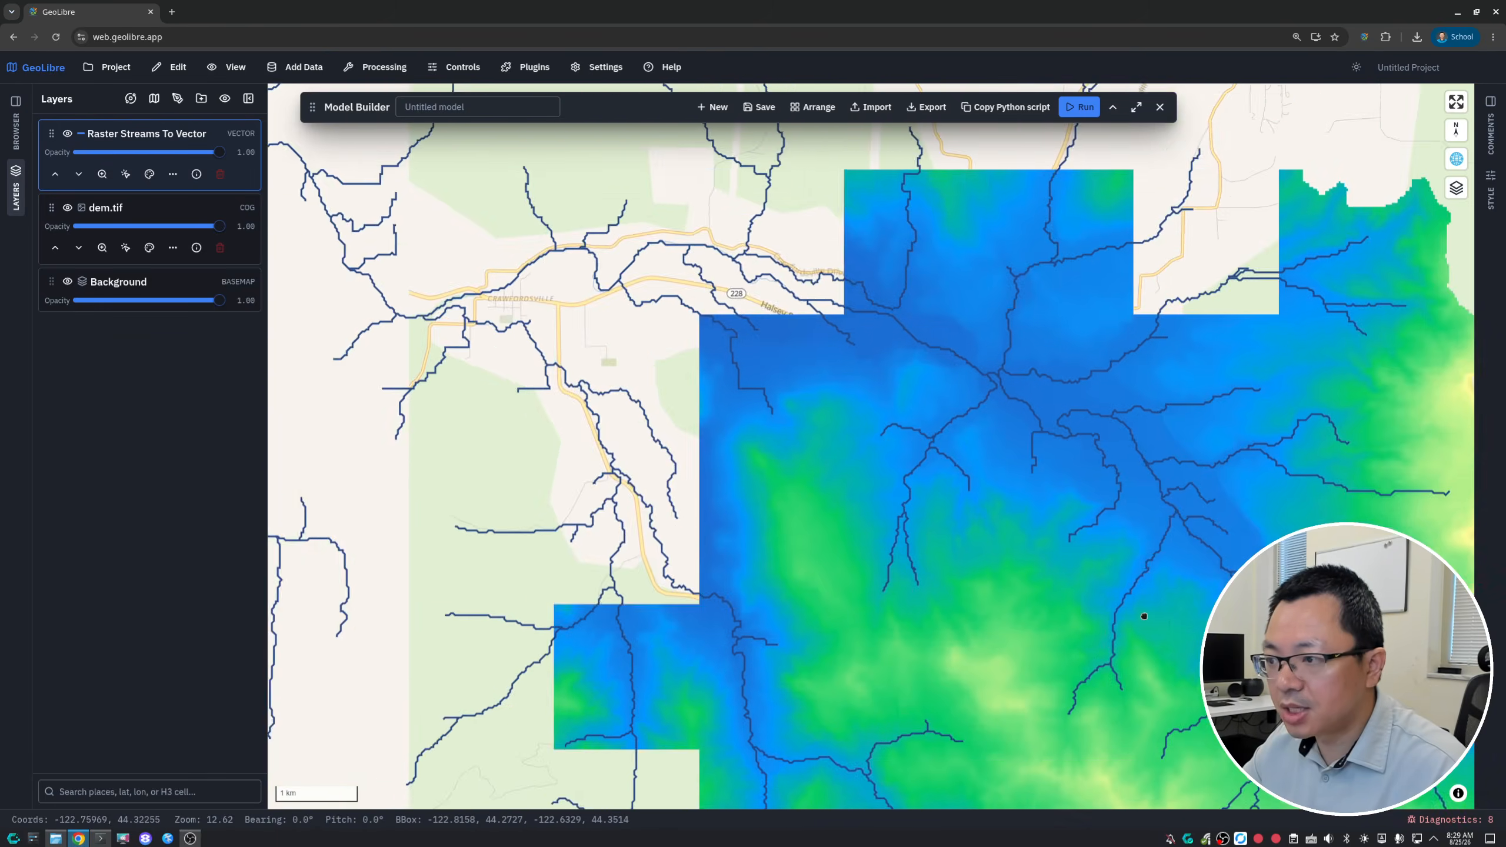
{"action": "left_click_drag", "start_coordinate": [578, 443], "coordinate": [309, 419]}
{"action": "left_click_drag", "start_coordinate": [964, 558], "coordinate": [259, 265]}
{"action": "left_click_drag", "start_coordinate": [950, 606], "coordinate": [297, 321]}
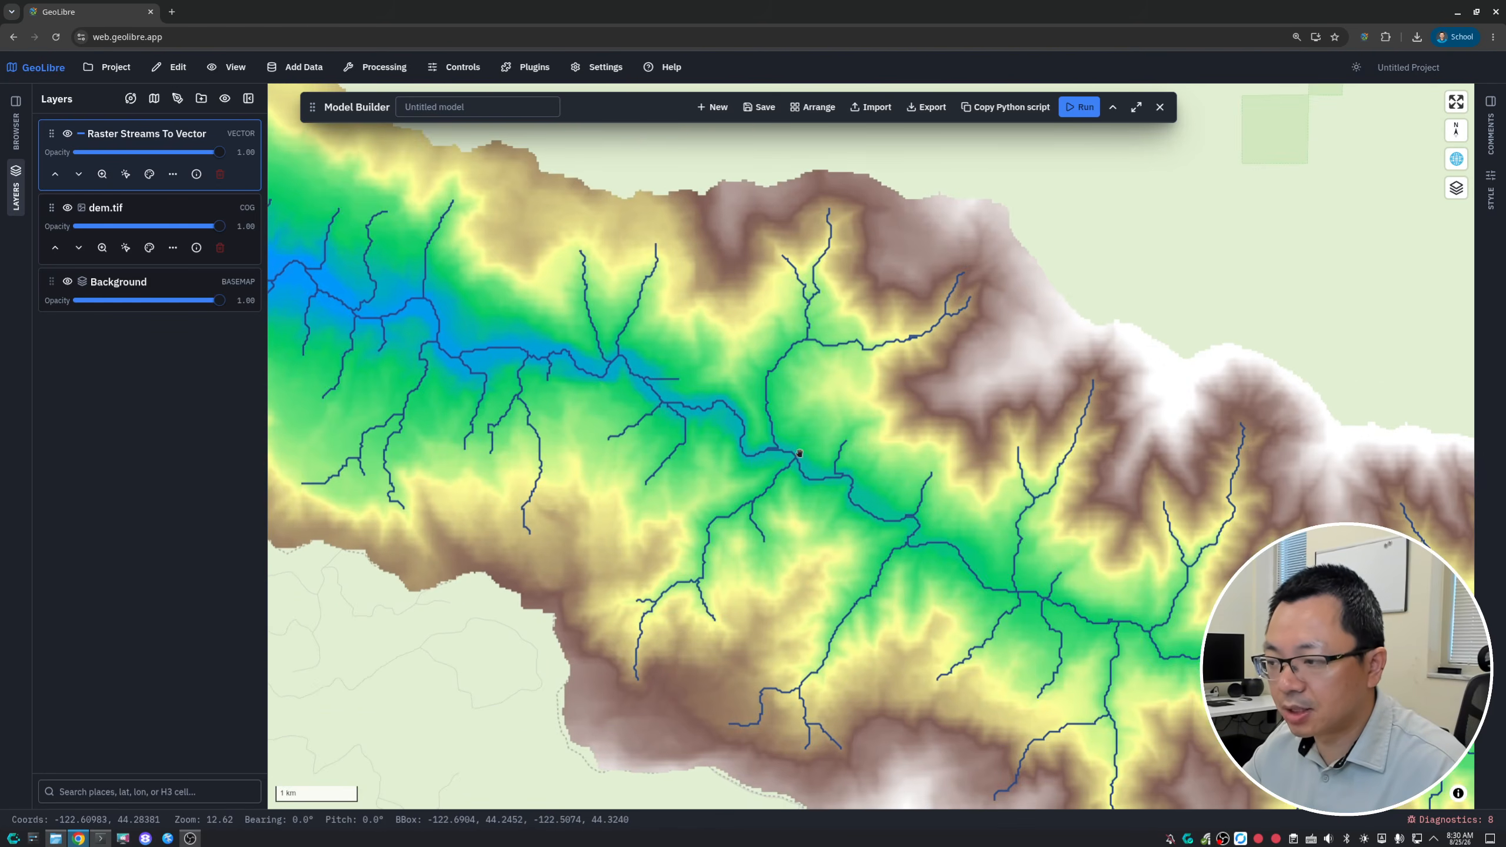
{"action": "left_click_drag", "start_coordinate": [714, 409], "coordinate": [578, 358]}
{"action": "scroll", "coordinate": [786, 485], "scroll_direction": "down", "scroll_amount": 5}
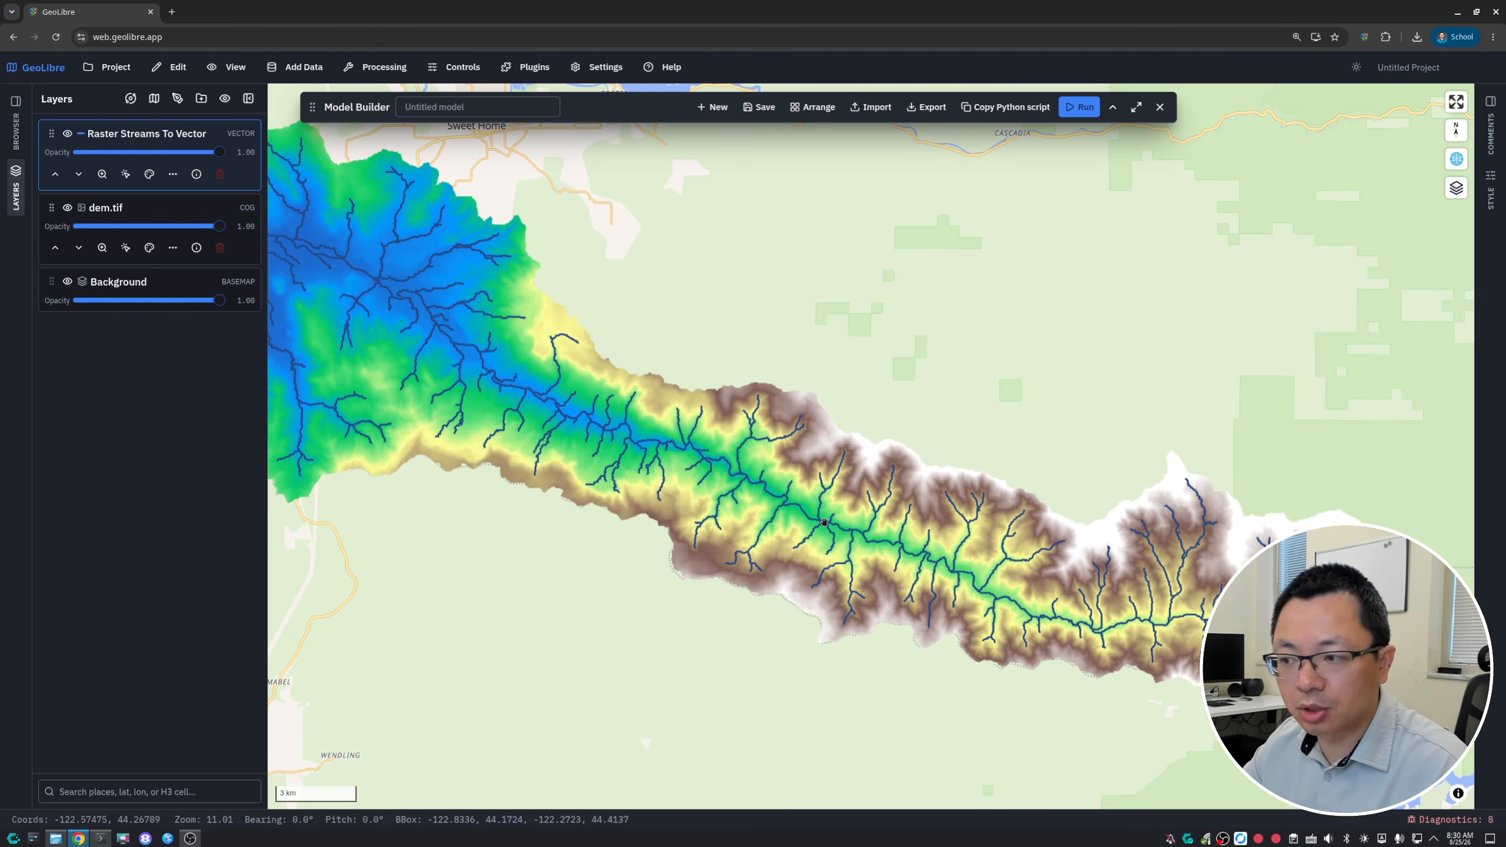
{"action": "left_click_drag", "start_coordinate": [703, 457], "coordinate": [682, 409]}
{"action": "scroll", "coordinate": [996, 528], "scroll_direction": "up", "scroll_amount": 2}
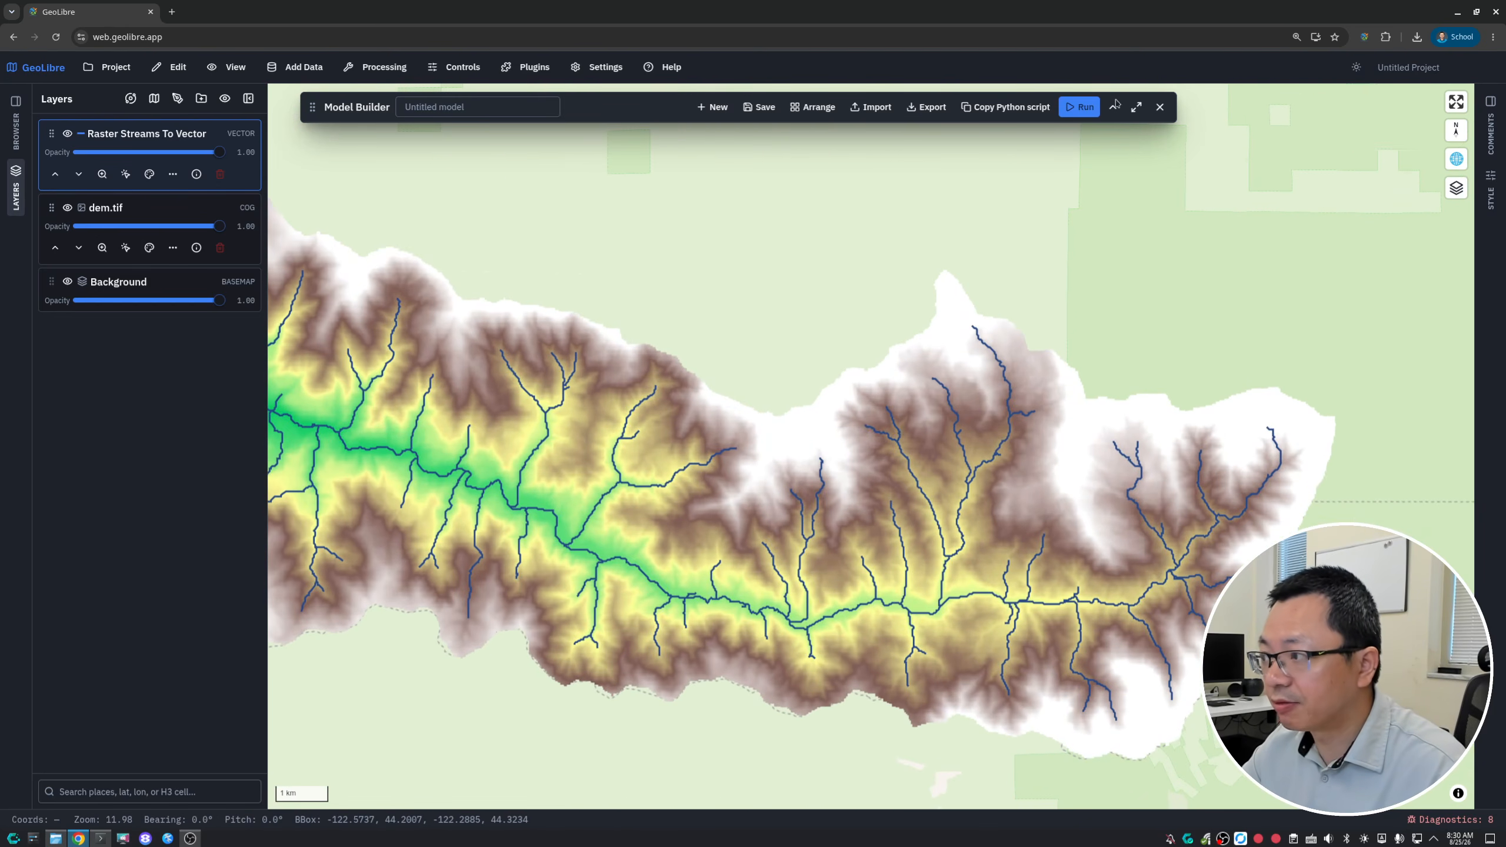
- Set the Extract Streams threshold to 100 in the expanded Model Builder and run the model again
{"action": "left_click", "coordinate": [1113, 109]}
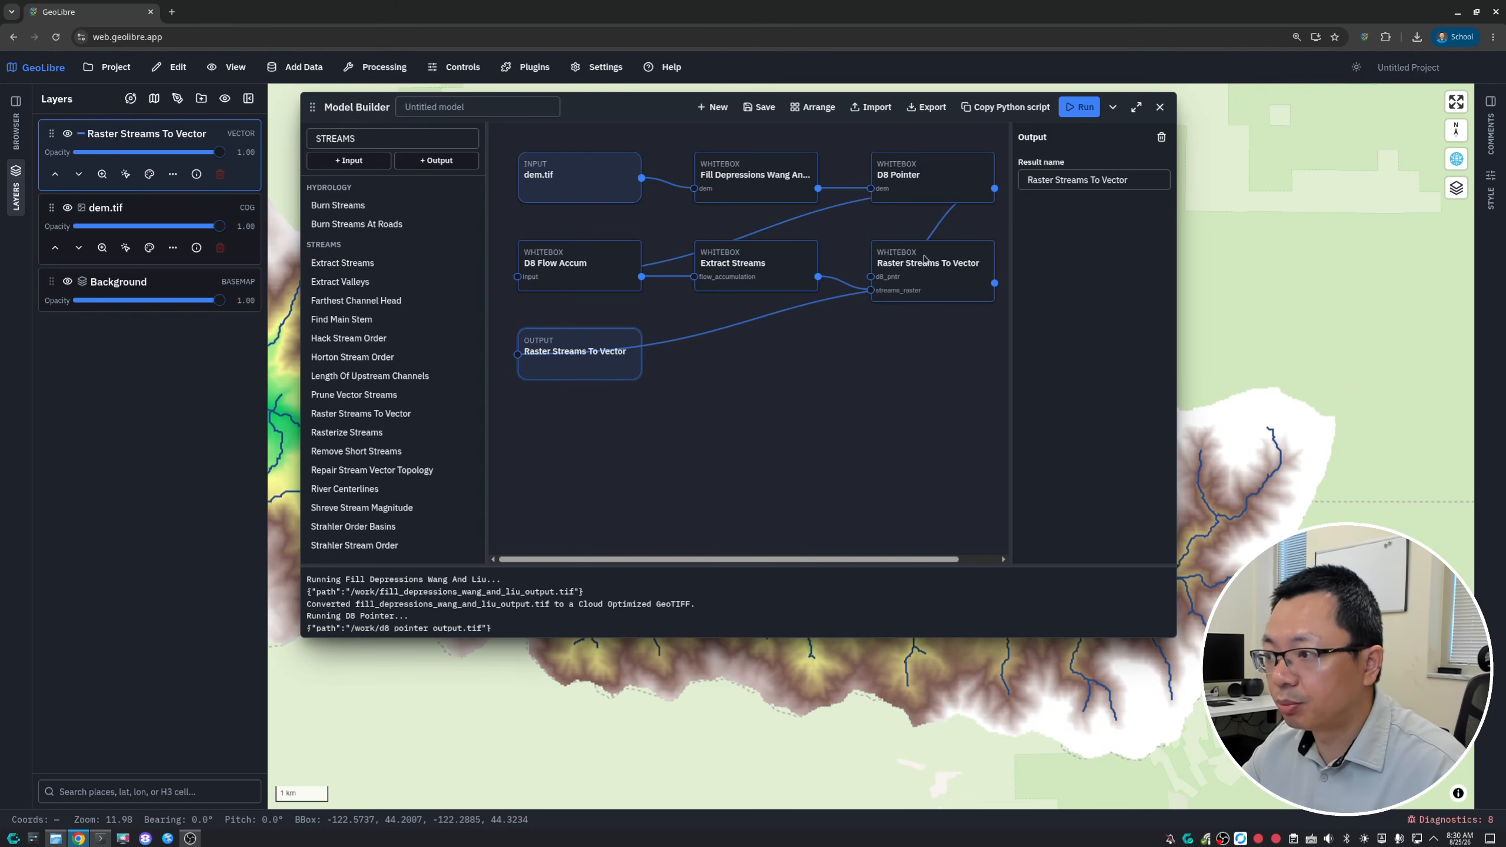
{"action": "left_click", "coordinate": [743, 261]}
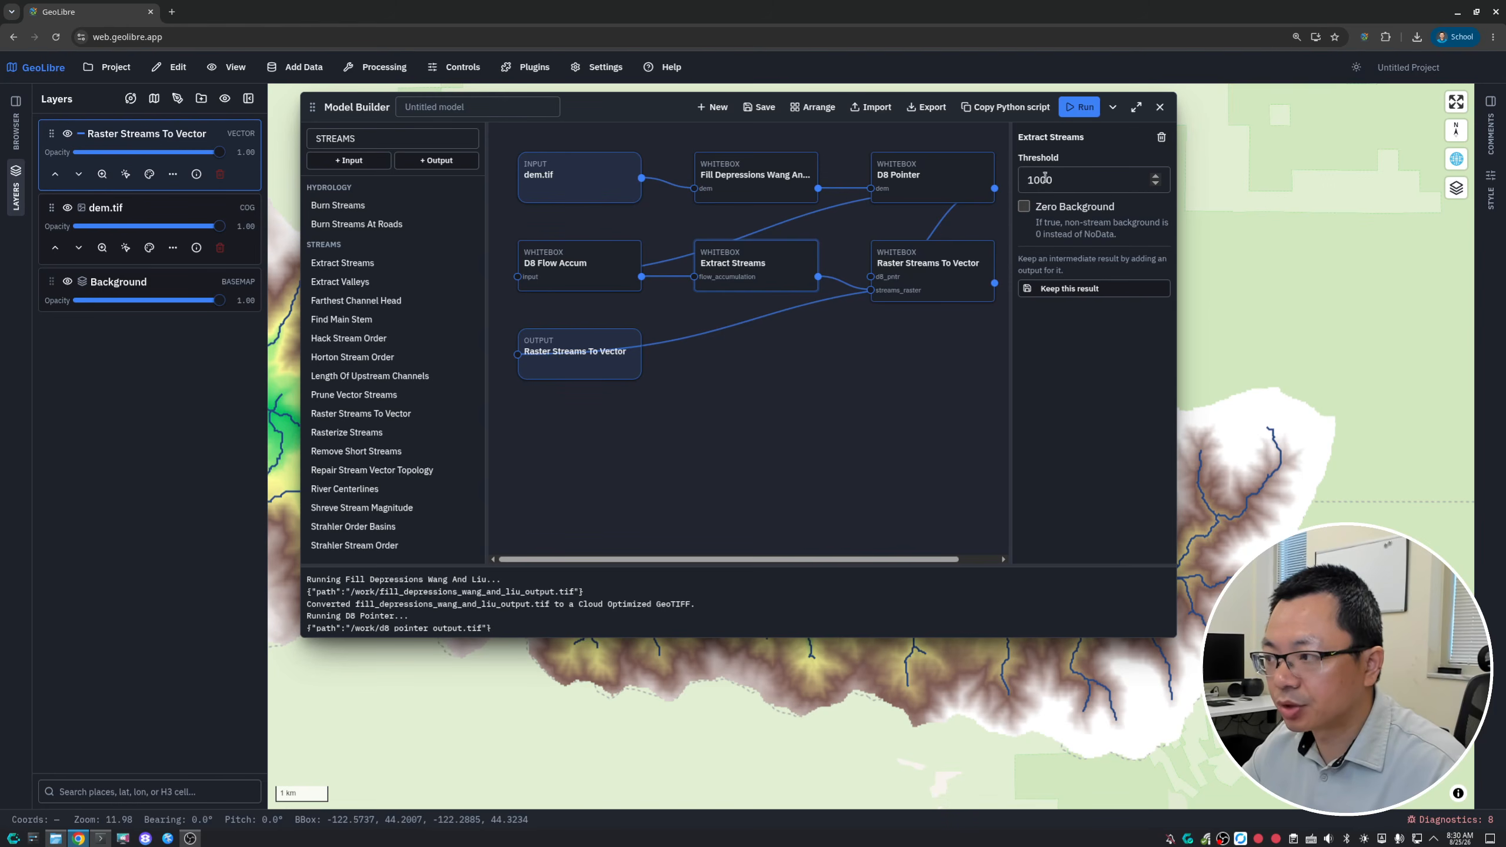
{"action": "double_click", "coordinate": [1068, 179]}
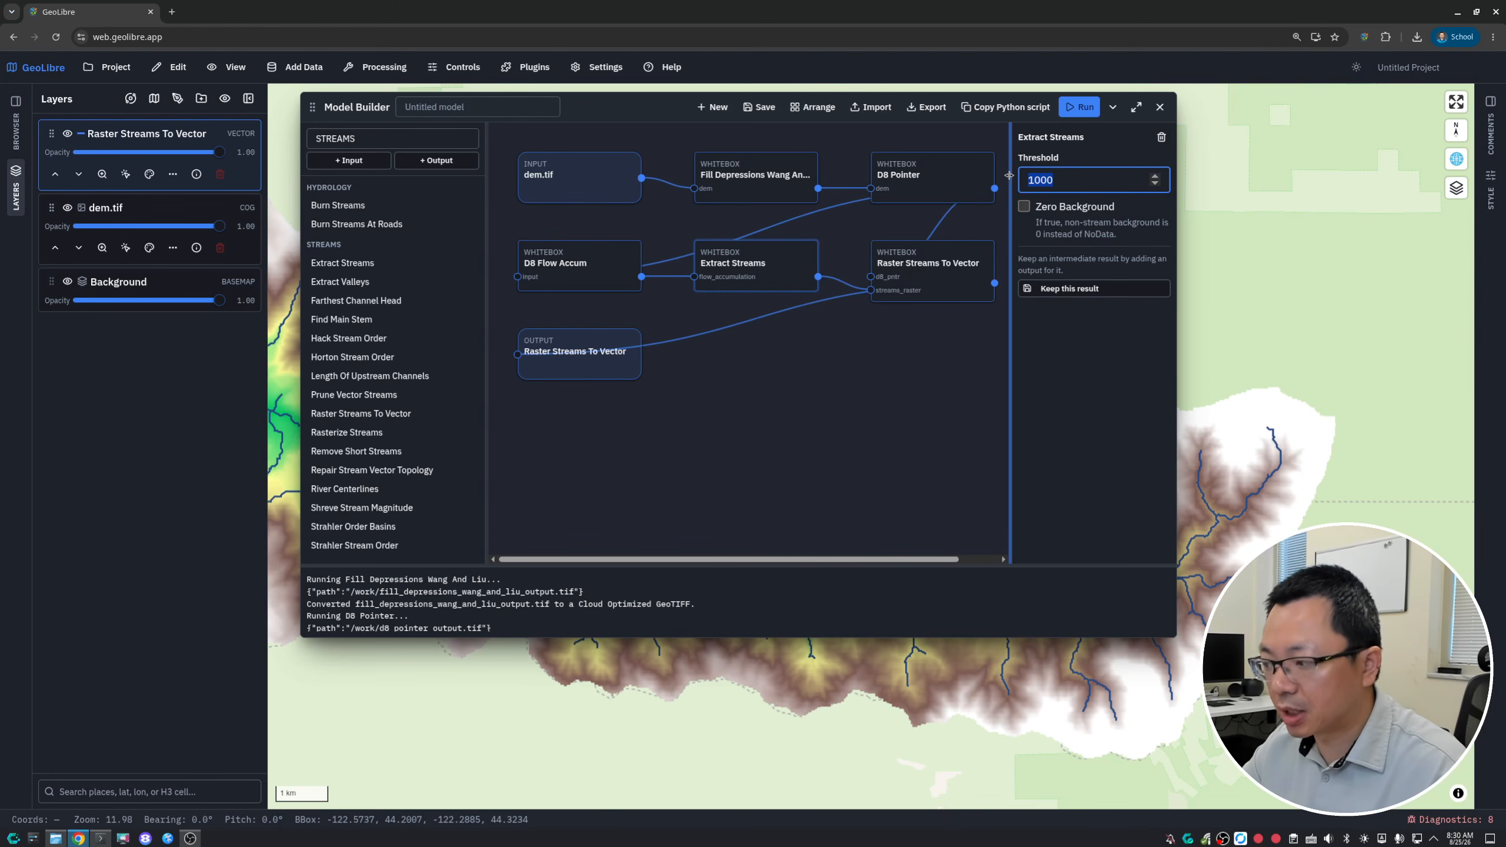
{"action": "type", "text": "100"}
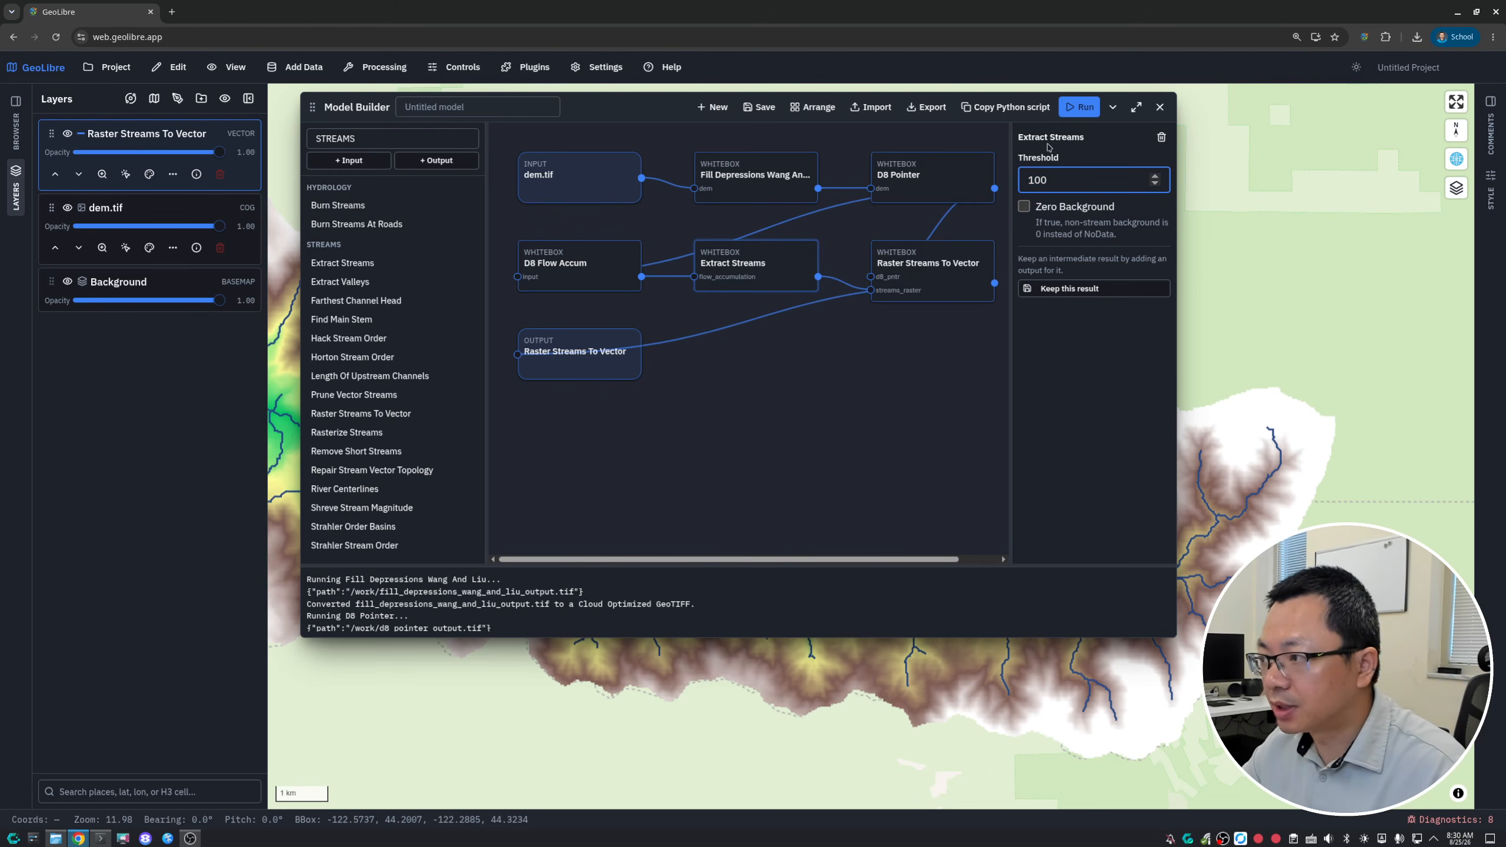
{"action": "left_click", "coordinate": [1079, 114]}
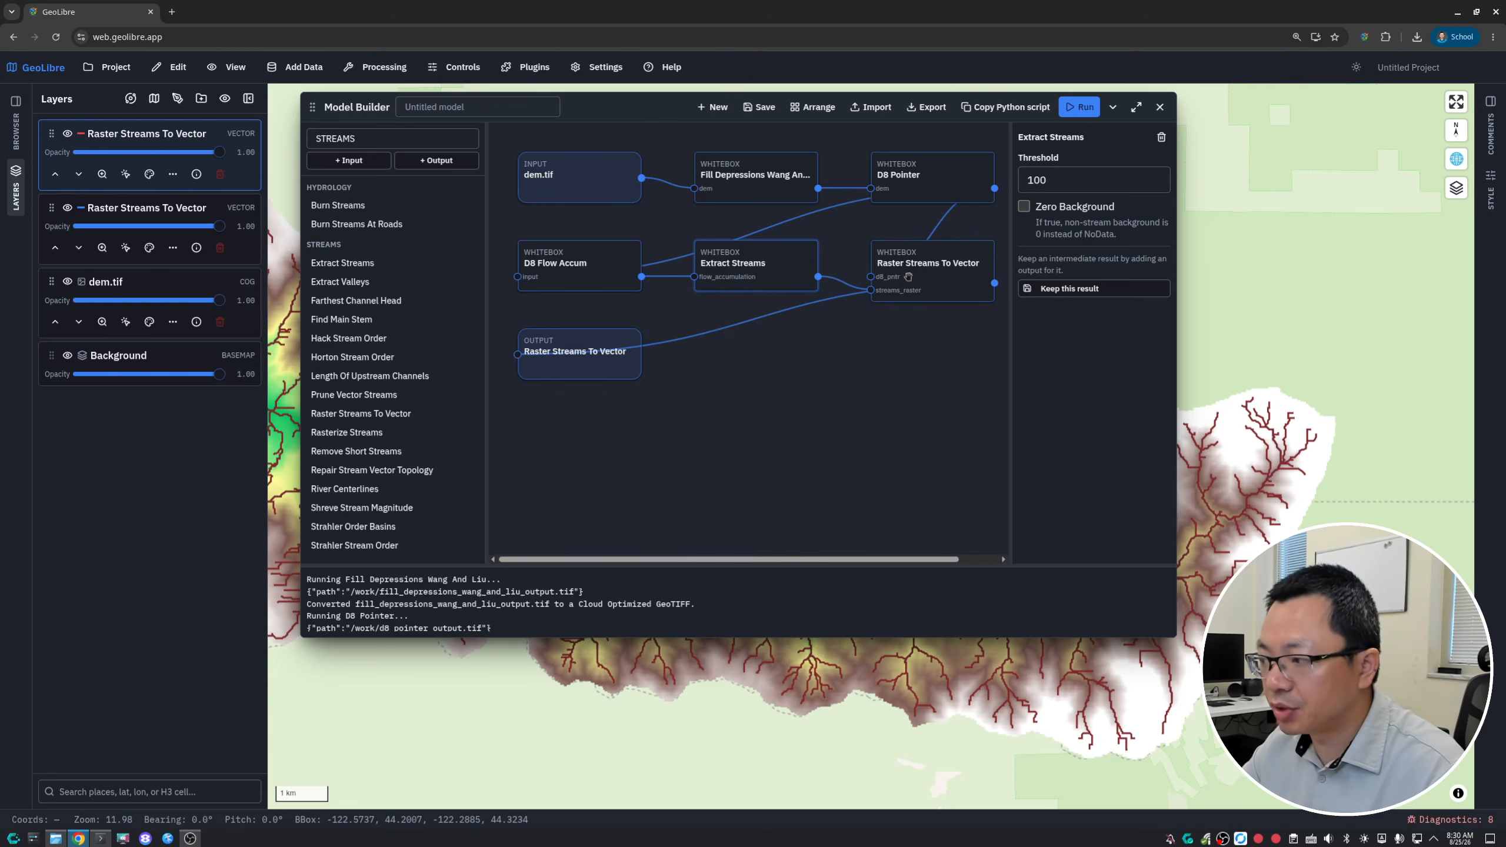
- Collapse the Model Builder and compare the two stream layers up close by hiding and reshowing the newer one
{"action": "left_click", "coordinate": [1114, 108]}
{"action": "scroll", "coordinate": [849, 539], "scroll_direction": "up", "scroll_amount": 5}
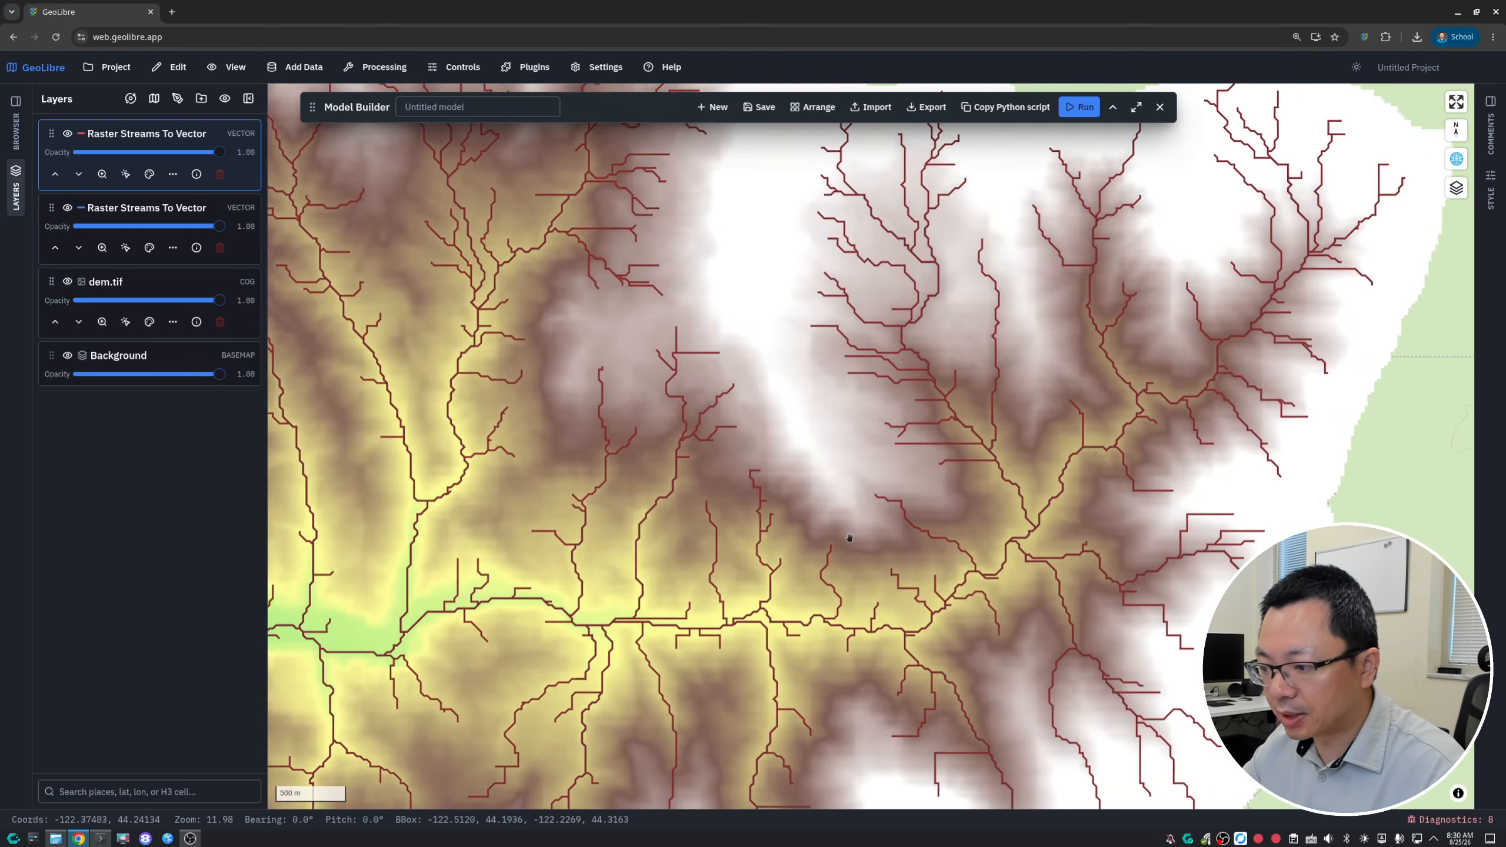
{"action": "left_click_drag", "start_coordinate": [815, 549], "coordinate": [1096, 639]}
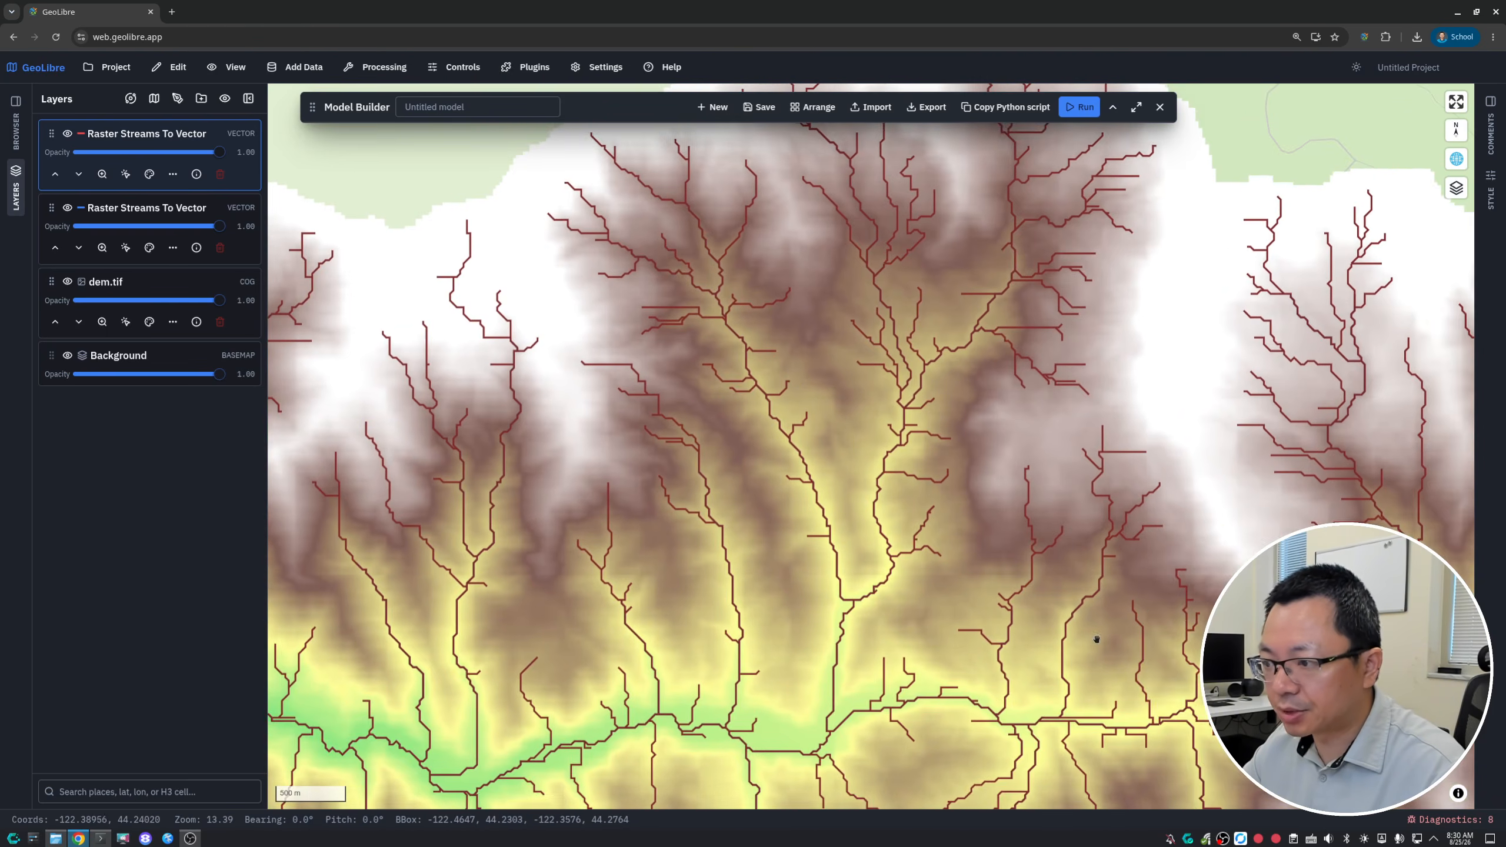
{"action": "left_click_drag", "start_coordinate": [789, 375], "coordinate": [849, 397]}
{"action": "left_click_drag", "start_coordinate": [802, 511], "coordinate": [763, 313]}
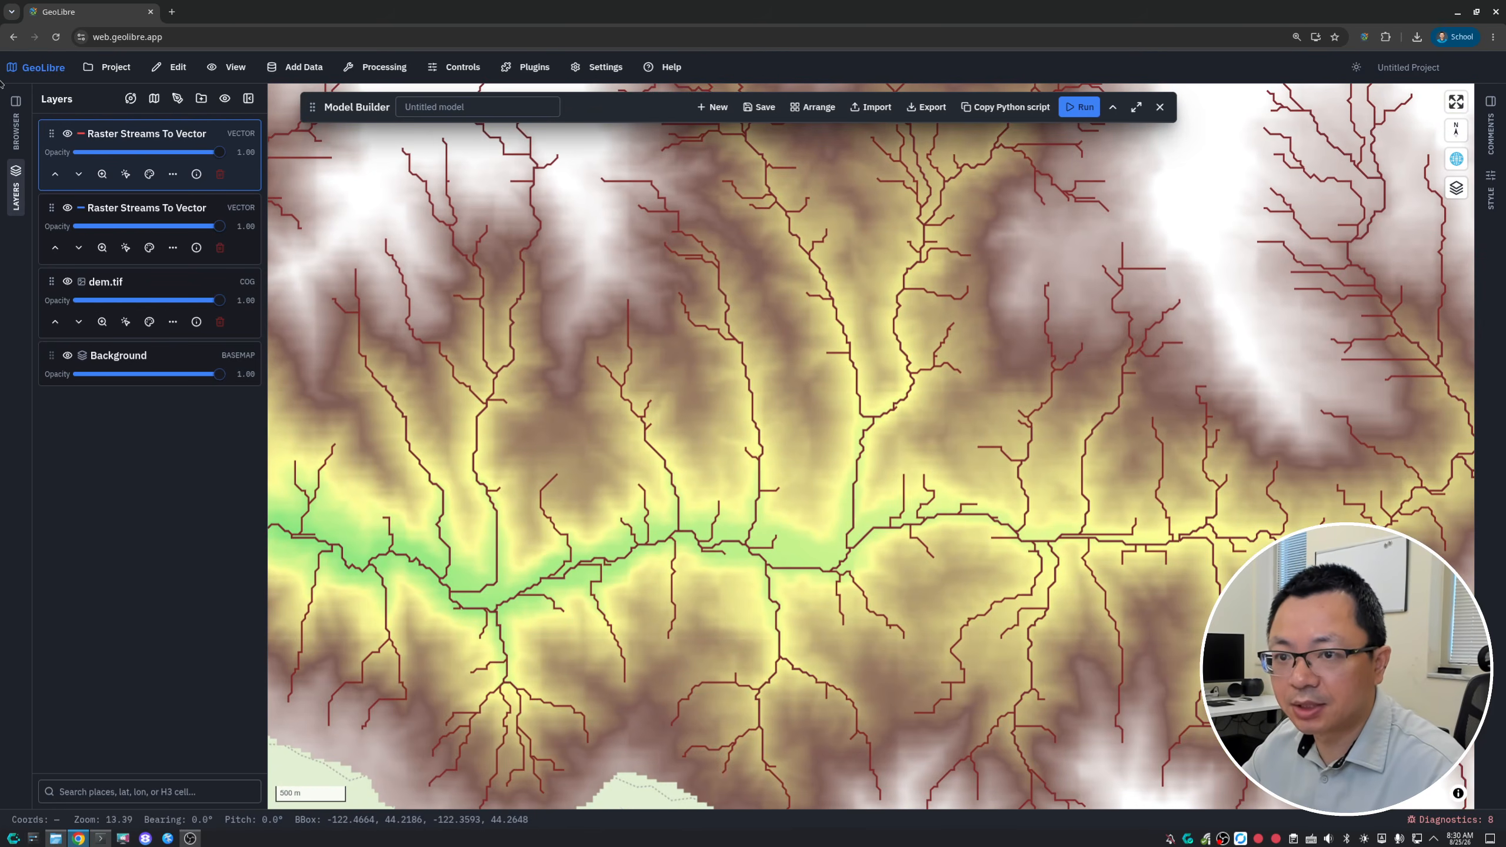
{"action": "left_click", "coordinate": [68, 134]}
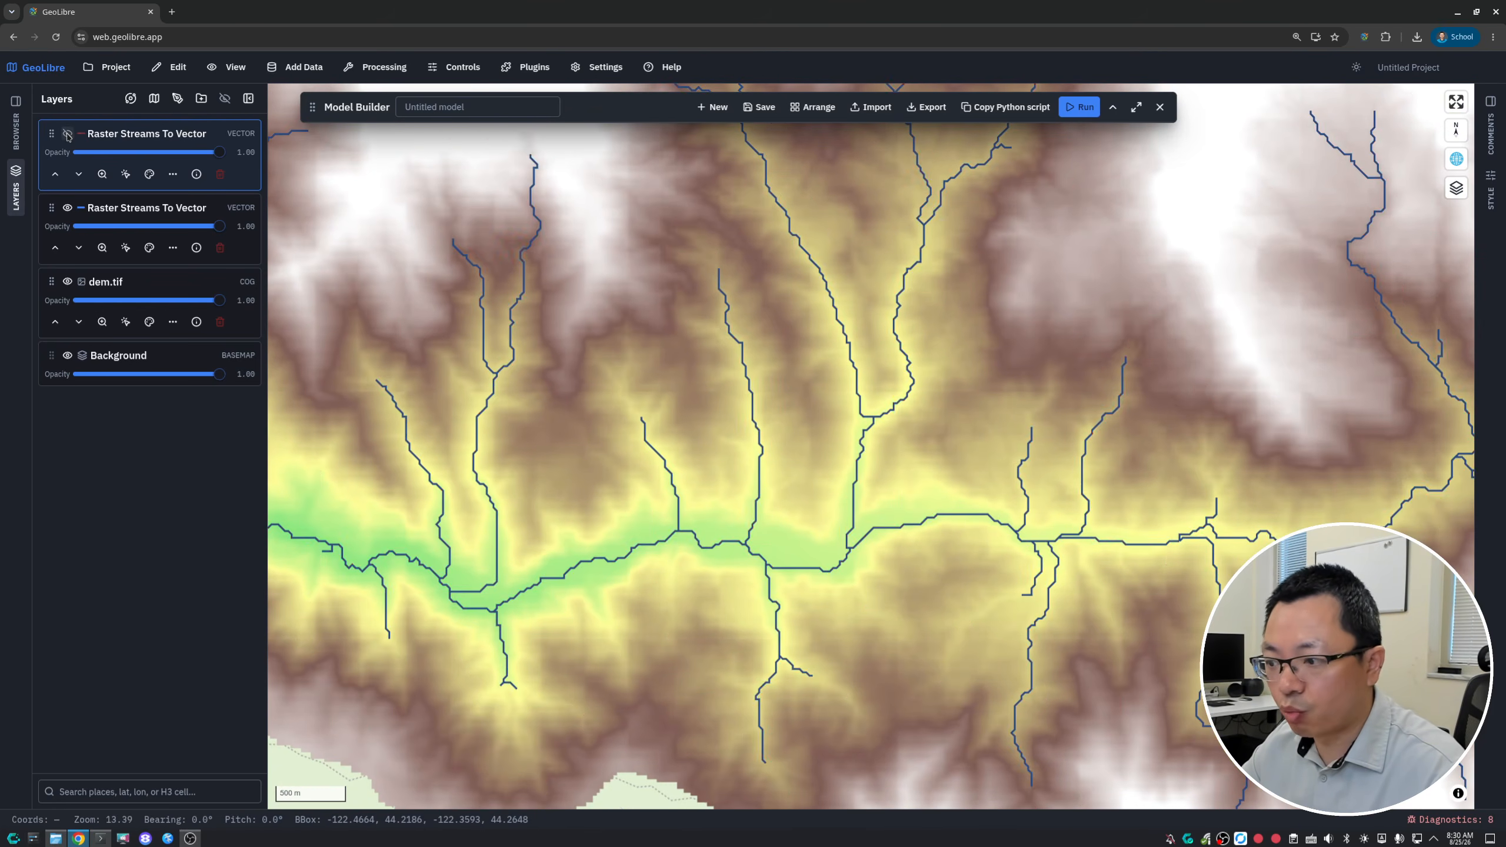
{"action": "left_click", "coordinate": [67, 134]}
- Examine the stream network from the threshold 100 run across the full extent of the DEM
{"action": "scroll", "coordinate": [984, 527], "scroll_direction": "down", "scroll_amount": 6}
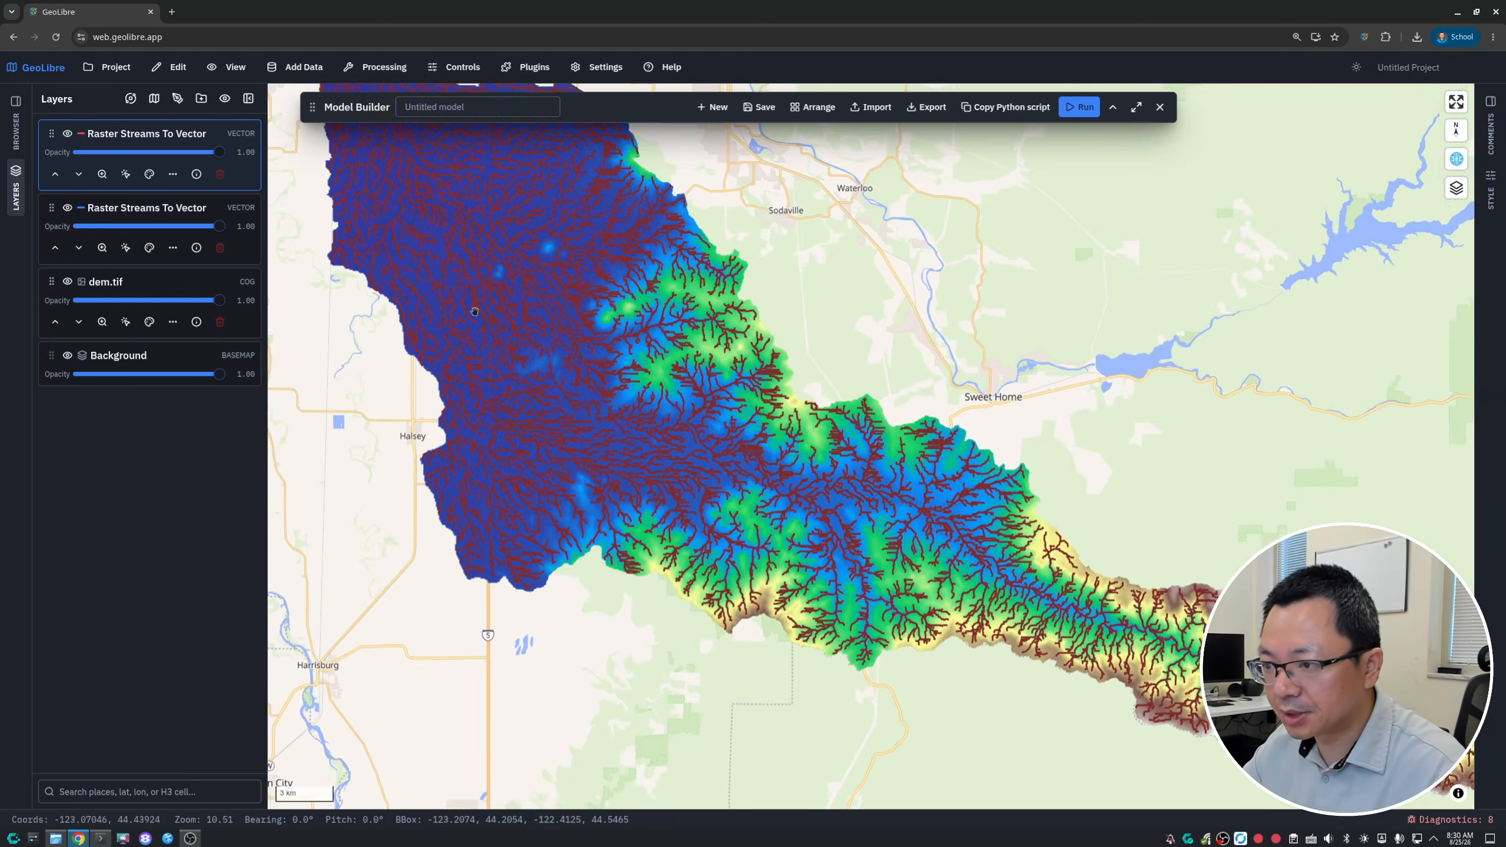
{"action": "left_click_drag", "start_coordinate": [499, 221], "coordinate": [626, 391]}
{"action": "scroll", "coordinate": [626, 391], "scroll_direction": "up", "scroll_amount": 4}
{"action": "left_click_drag", "start_coordinate": [799, 543], "coordinate": [462, 270]}
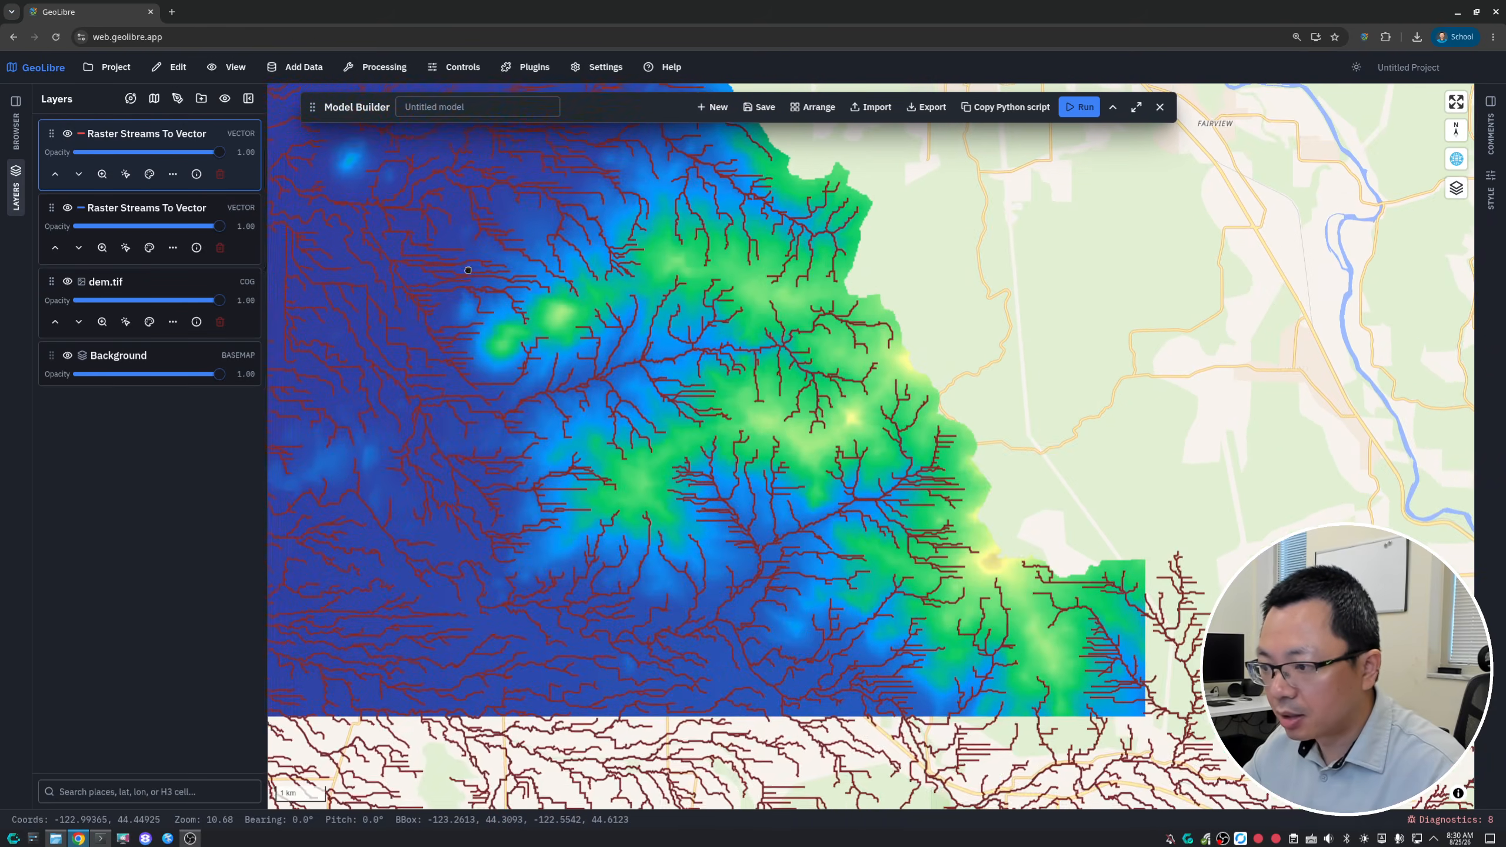
{"action": "left_click_drag", "start_coordinate": [877, 534], "coordinate": [557, 270]}
{"action": "left_click_drag", "start_coordinate": [984, 543], "coordinate": [613, 284]}
{"action": "left_click_drag", "start_coordinate": [1126, 439], "coordinate": [599, 294]}
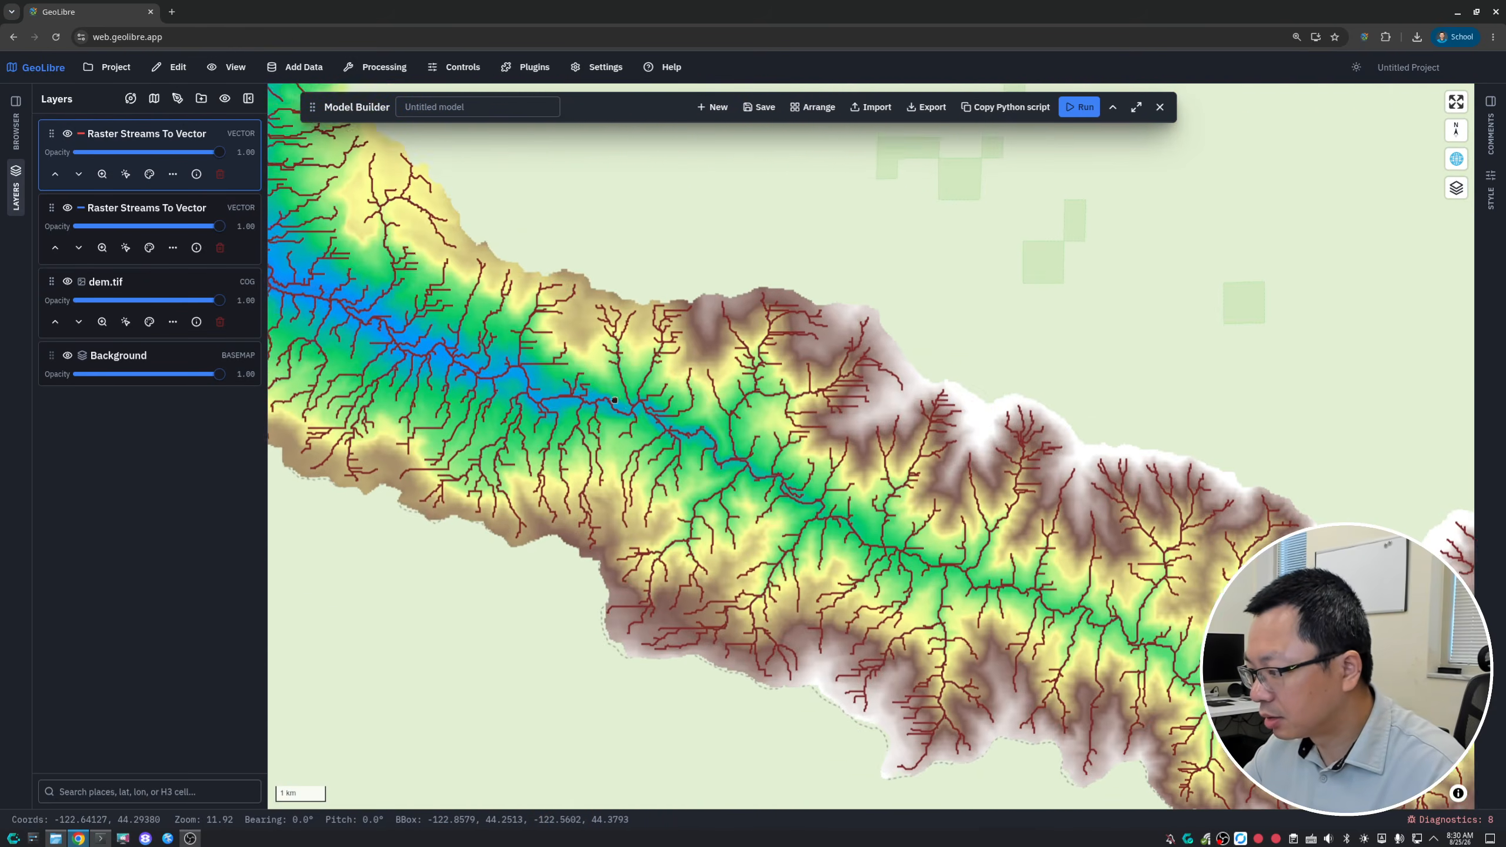
{"action": "left_click_drag", "start_coordinate": [1097, 552], "coordinate": [726, 363]}
{"action": "left_click_drag", "start_coordinate": [1114, 425], "coordinate": [1008, 481]}
{"action": "left_click_drag", "start_coordinate": [534, 397], "coordinate": [723, 437]}
{"action": "scroll", "coordinate": [723, 437], "scroll_direction": "down", "scroll_amount": 4}
{"action": "left_click_drag", "start_coordinate": [414, 392], "coordinate": [731, 485]}
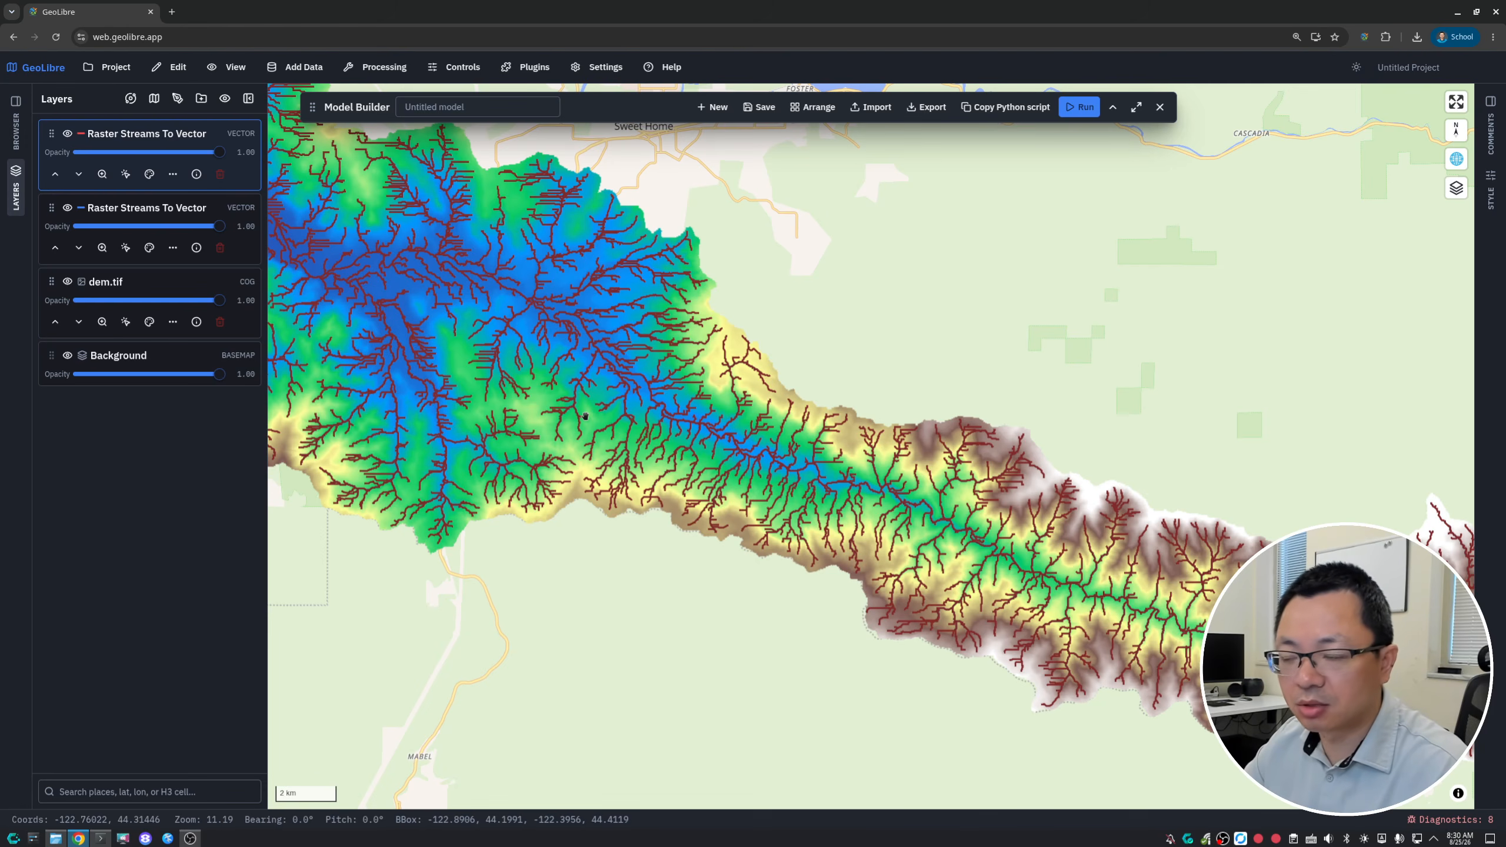
{"action": "scroll", "coordinate": [585, 416], "scroll_direction": "down", "scroll_amount": 3}
{"action": "scroll", "coordinate": [593, 417], "scroll_direction": "up", "scroll_amount": 4}
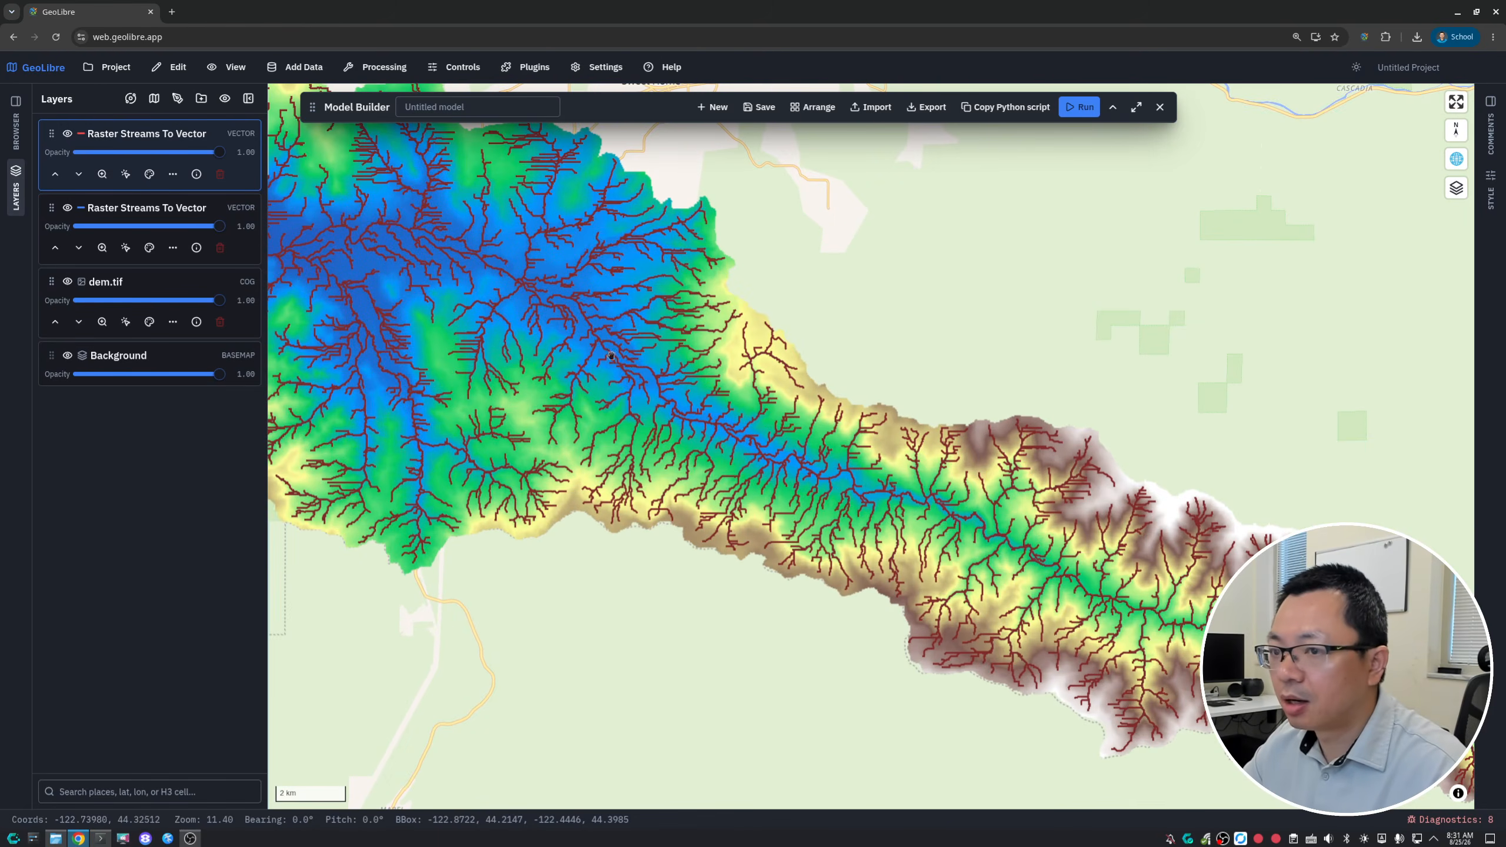
- Expand the Model Builder and export the hydrology model to Downloads, overwriting model.model.json
{"action": "left_click", "coordinate": [1113, 107]}
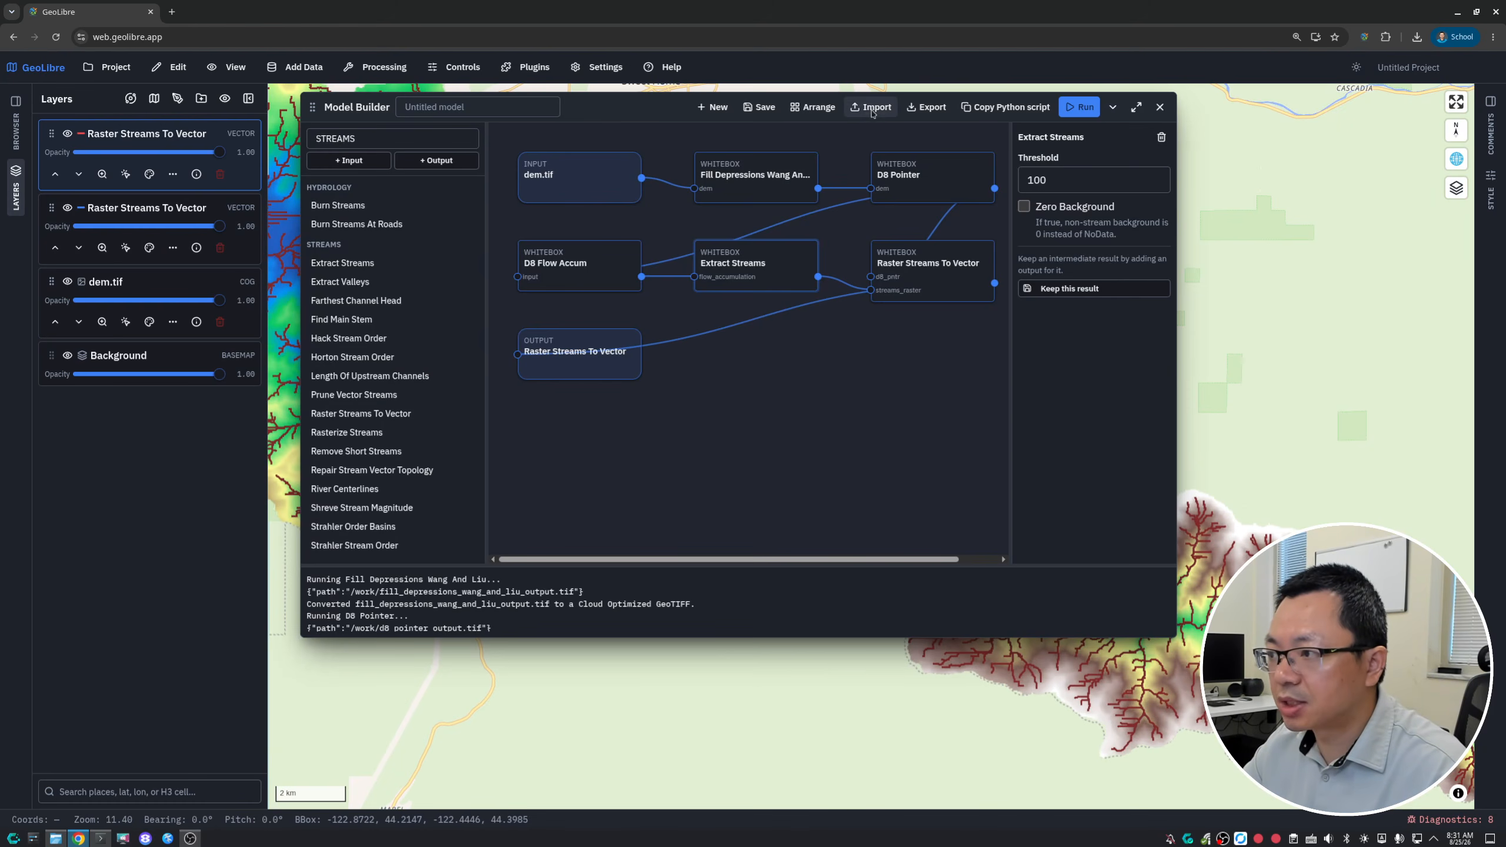
{"action": "left_click", "coordinate": [926, 107]}
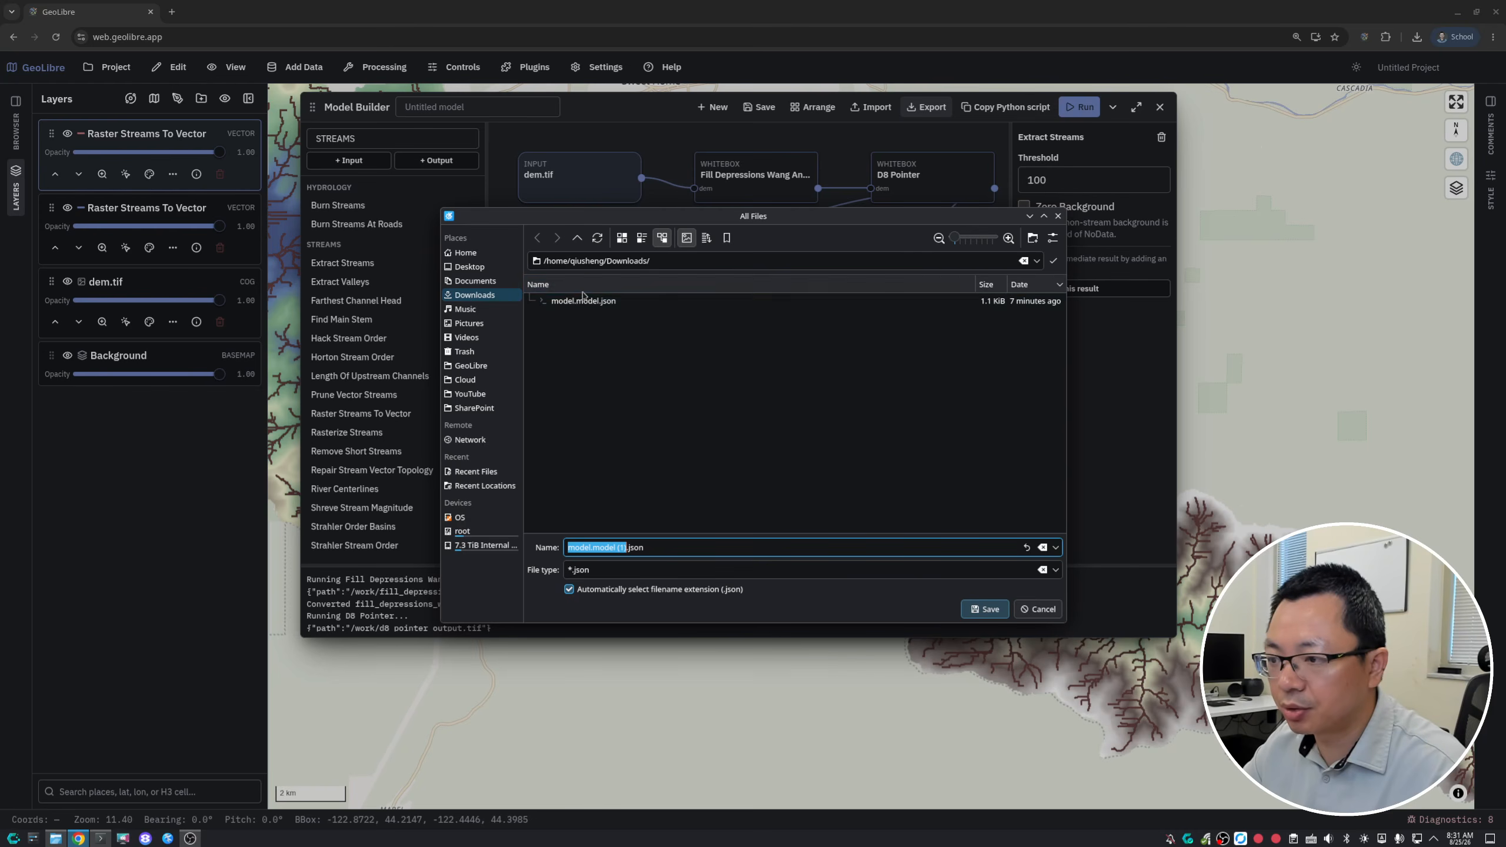
{"action": "left_click", "coordinate": [580, 302]}
{"action": "left_click", "coordinate": [984, 609]}
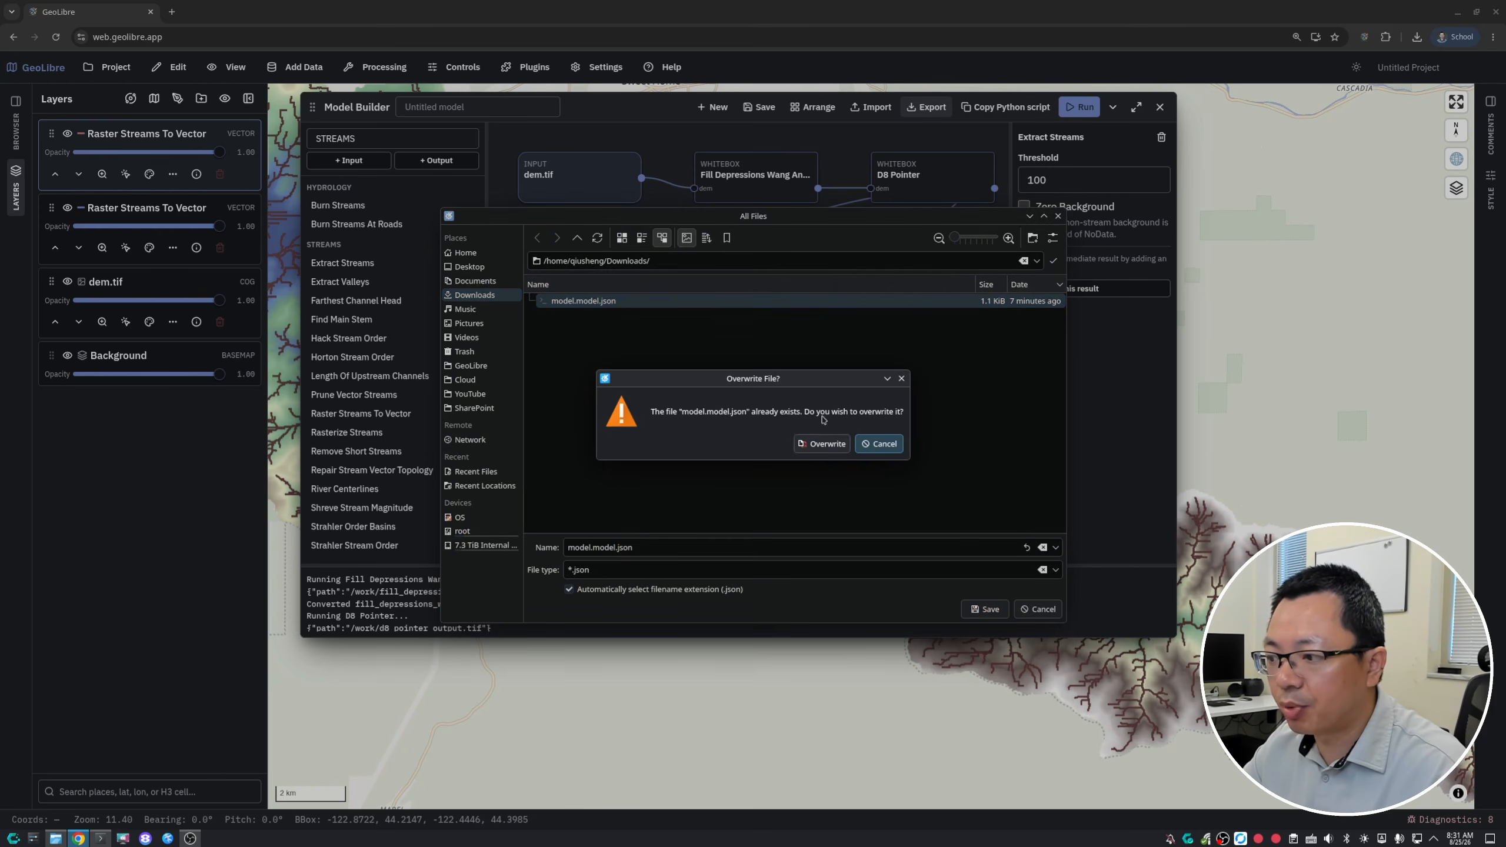
{"action": "left_click", "coordinate": [821, 445]}
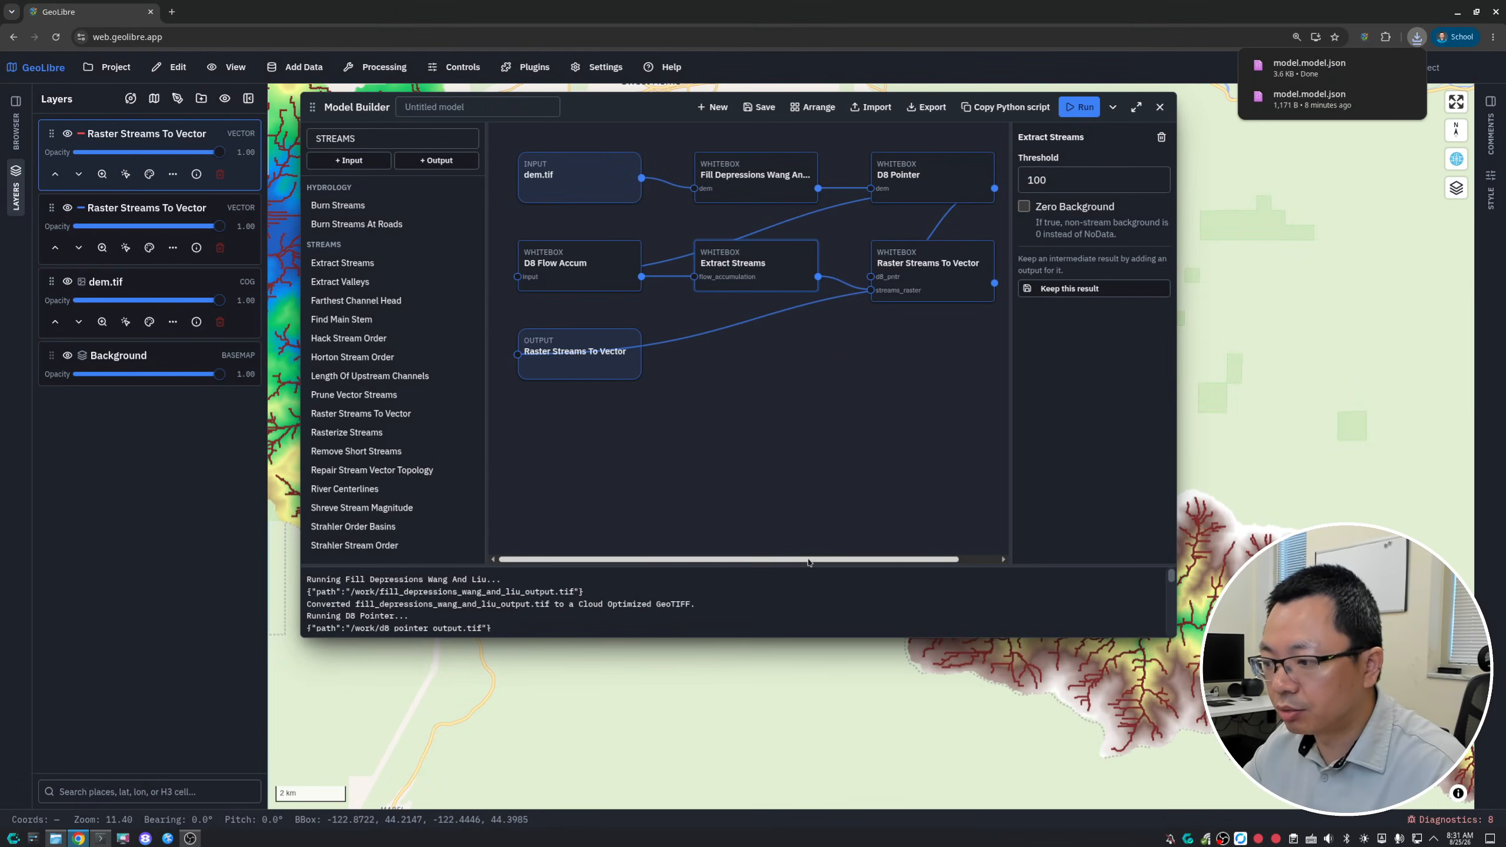
- Start a new empty model, discarding the unsaved changes to the hydrology model
{"action": "mouse_move", "coordinate": [808, 559]}
{"action": "left_mouse_down"}
{"action": "mouse_move", "coordinate": [920, 568]}
{"action": "mouse_move", "coordinate": [817, 560]}
{"action": "left_mouse_up"}
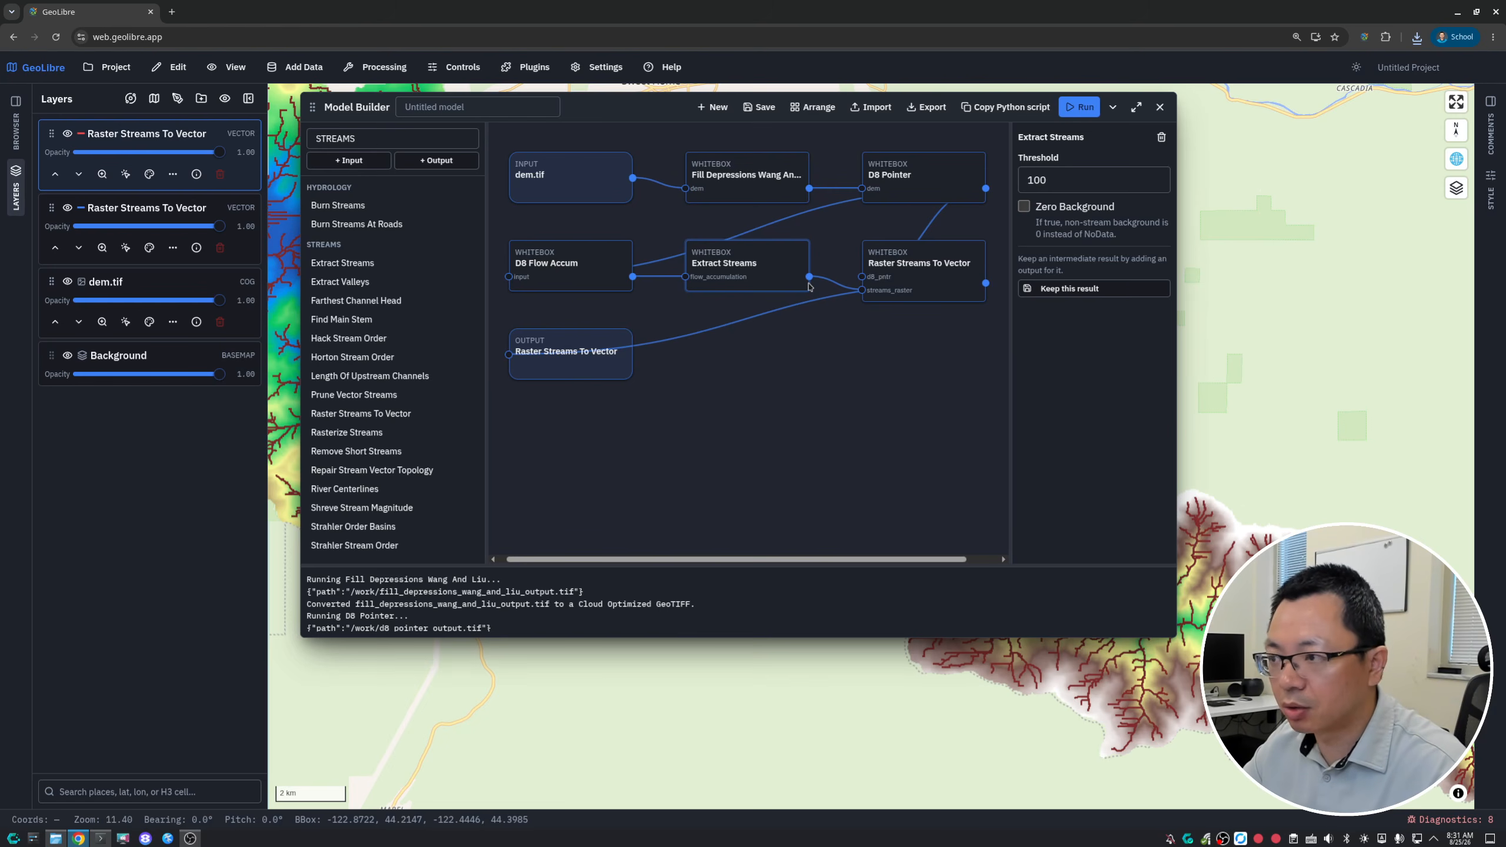
{"action": "left_click", "coordinate": [712, 110]}
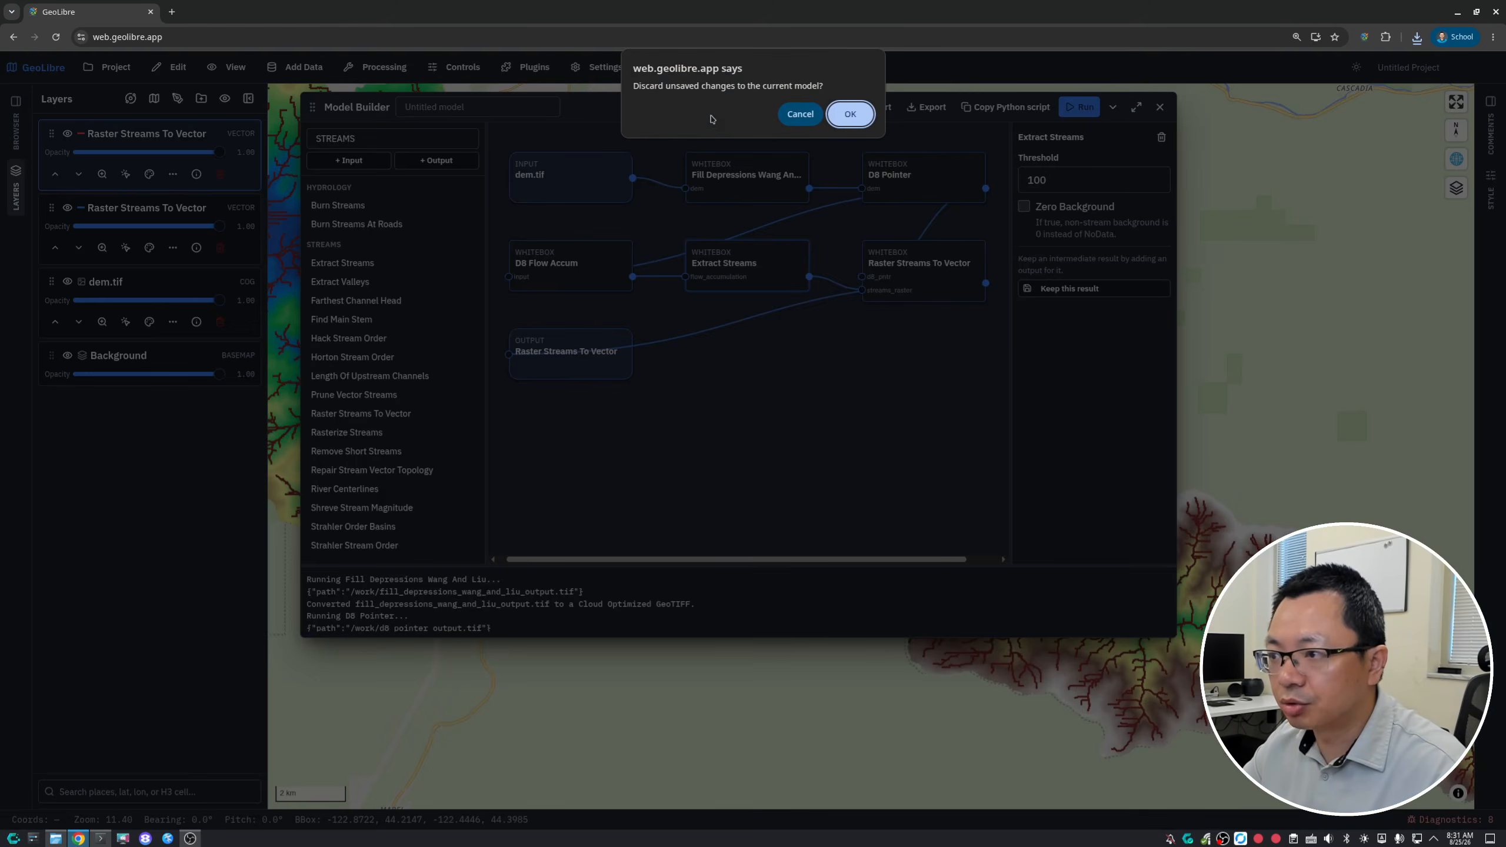
{"action": "left_click", "coordinate": [849, 121]}
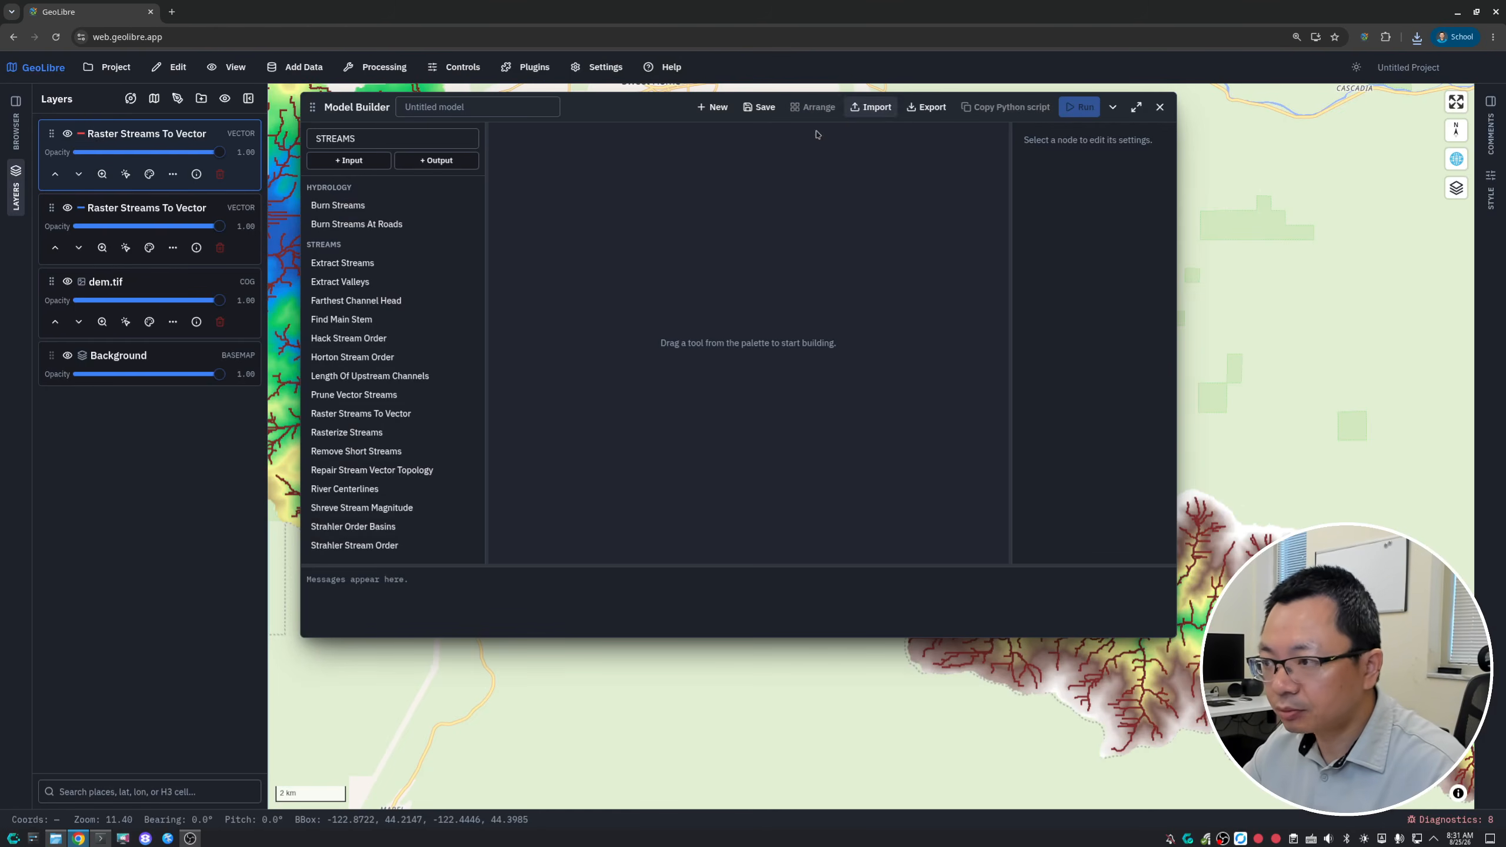
- Remove both Raster Streams To Vector layers from the project, leaving dem.tif and the basemap
{"action": "left_click", "coordinate": [220, 174]}
{"action": "left_click", "coordinate": [892, 464]}
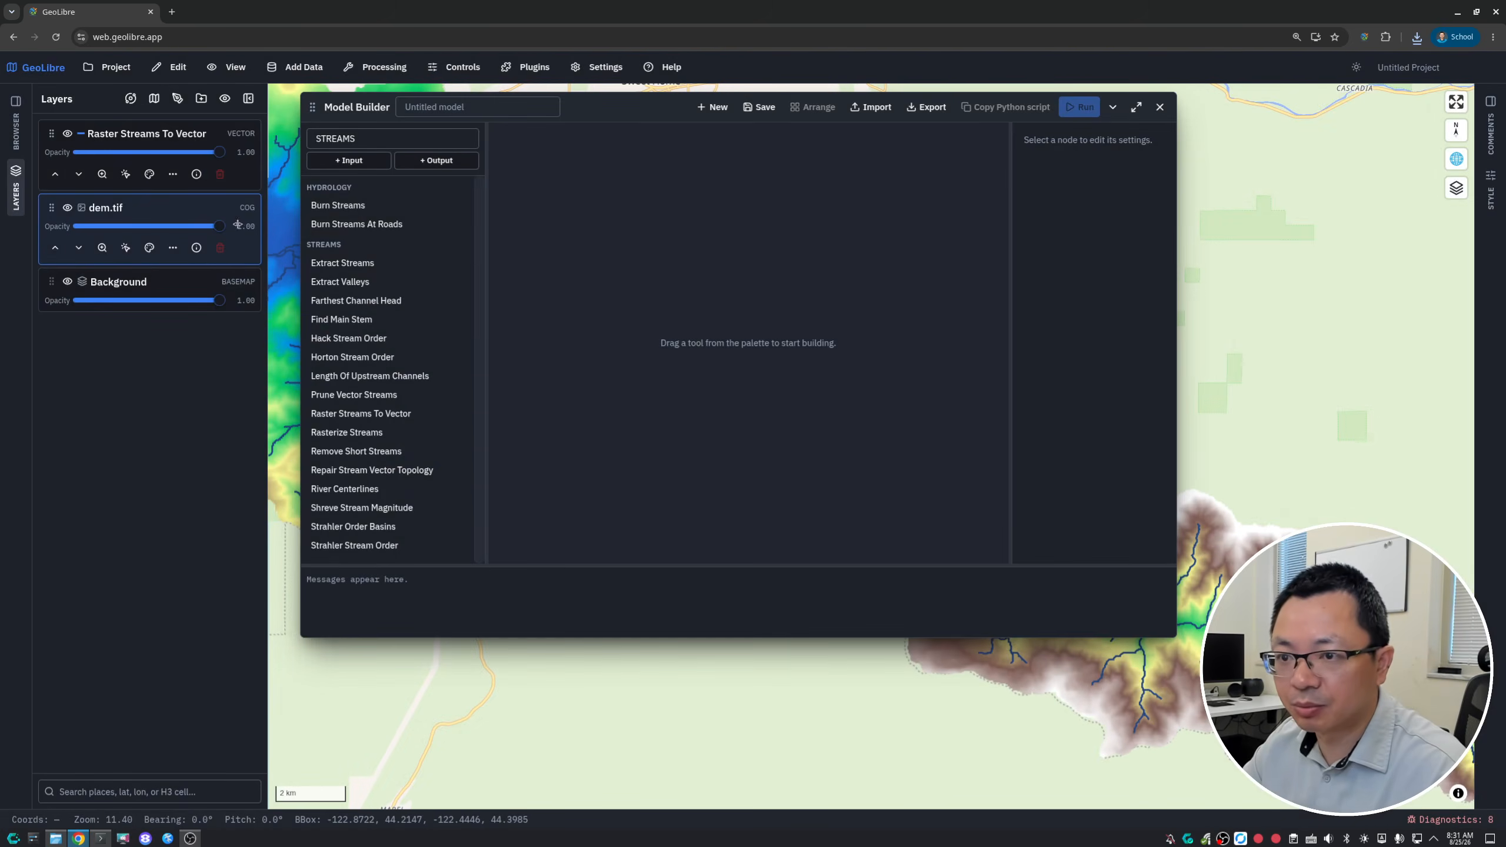
{"action": "left_click", "coordinate": [220, 174]}
{"action": "left_click", "coordinate": [891, 465]}
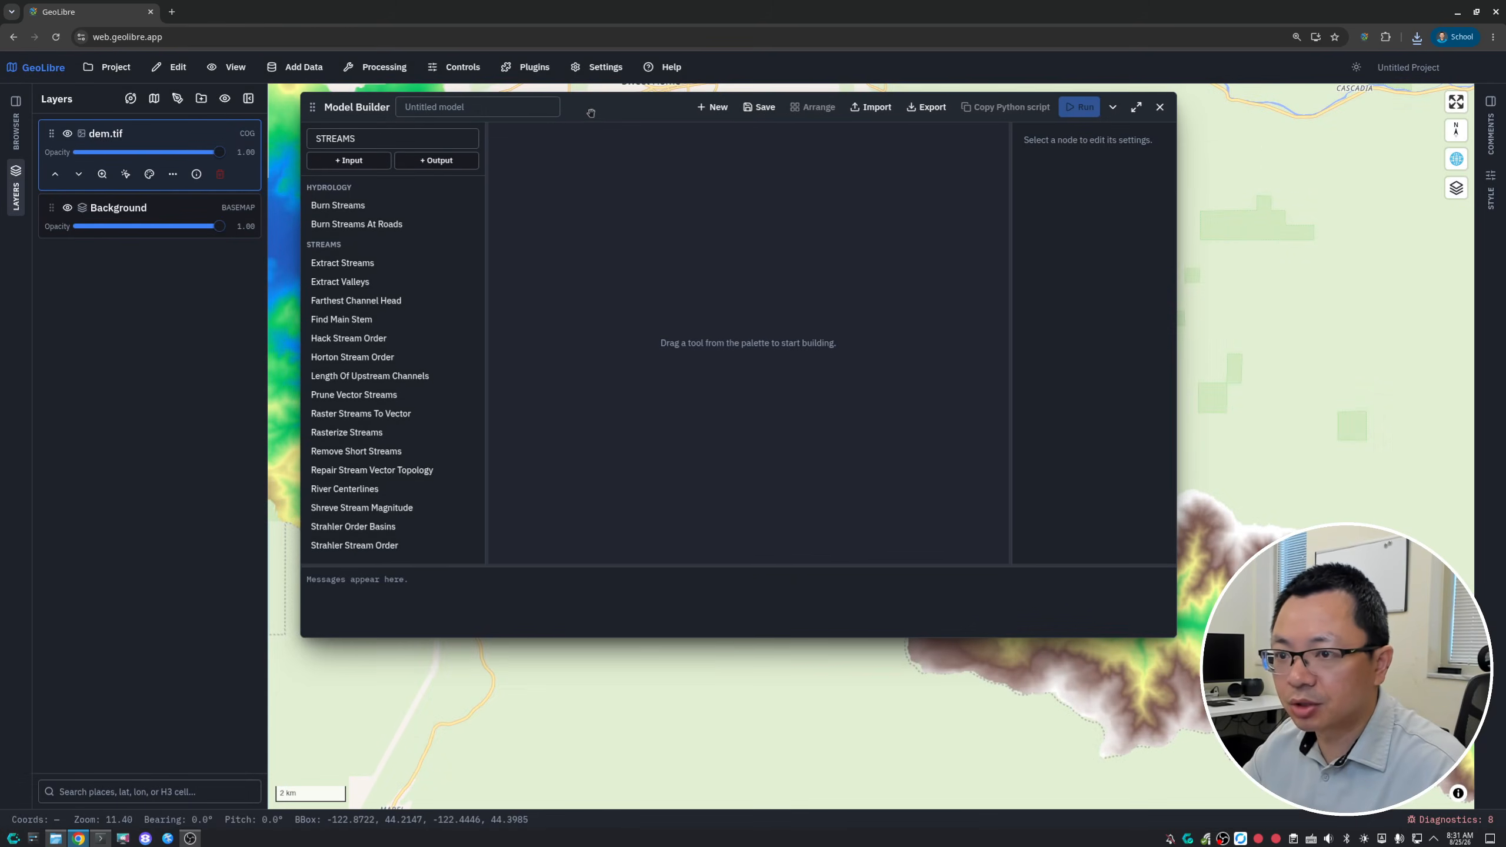
- Move the Model Builder window, shrink it to uncover more of the map, and open the AI Assistant
{"action": "left_click_drag", "start_coordinate": [590, 113], "coordinate": [571, 104]}
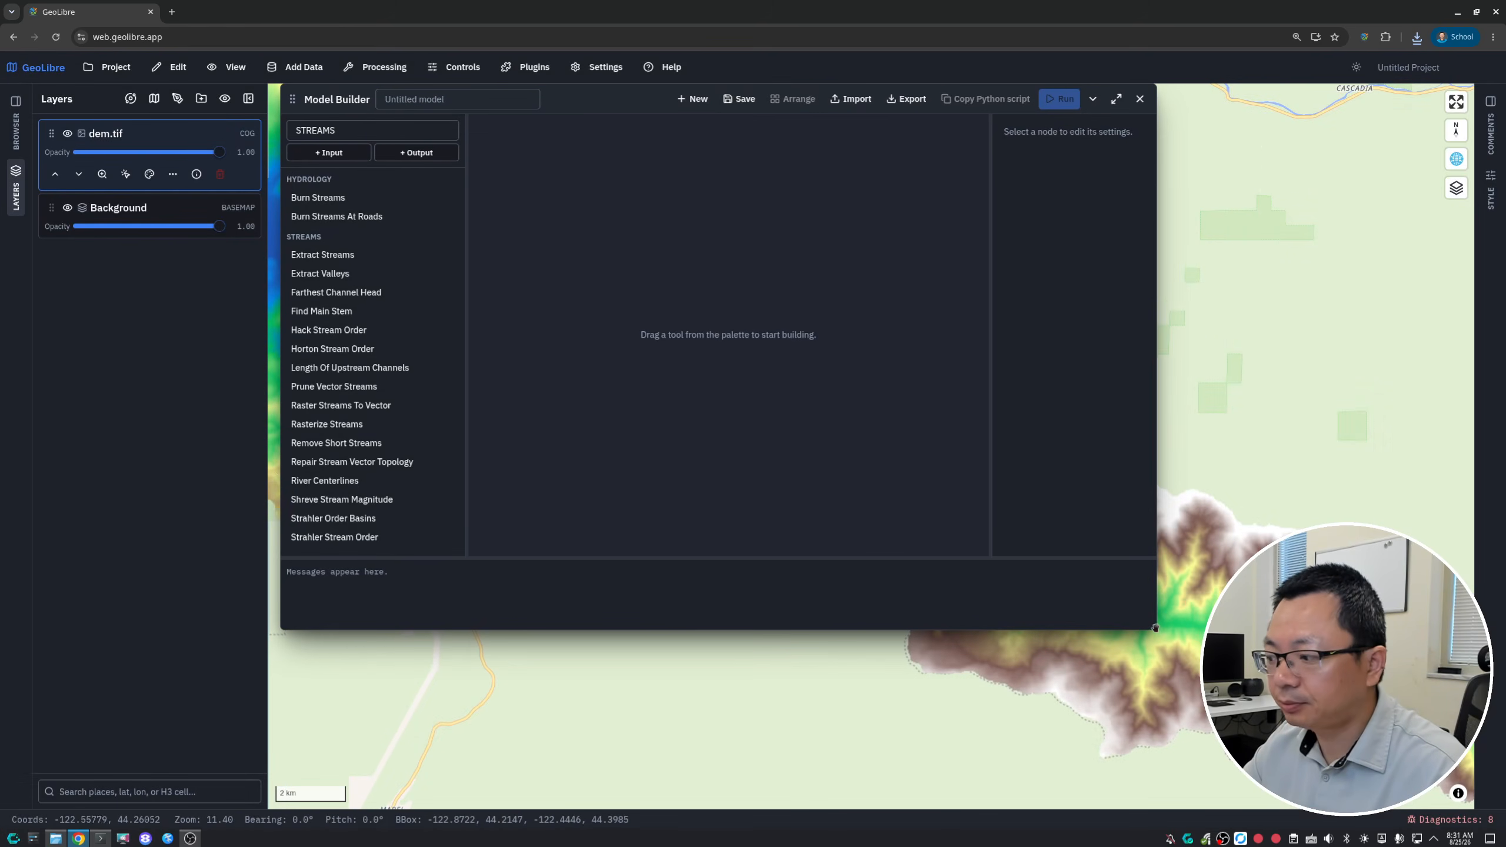
{"action": "left_click_drag", "start_coordinate": [1155, 627], "coordinate": [907, 423]}
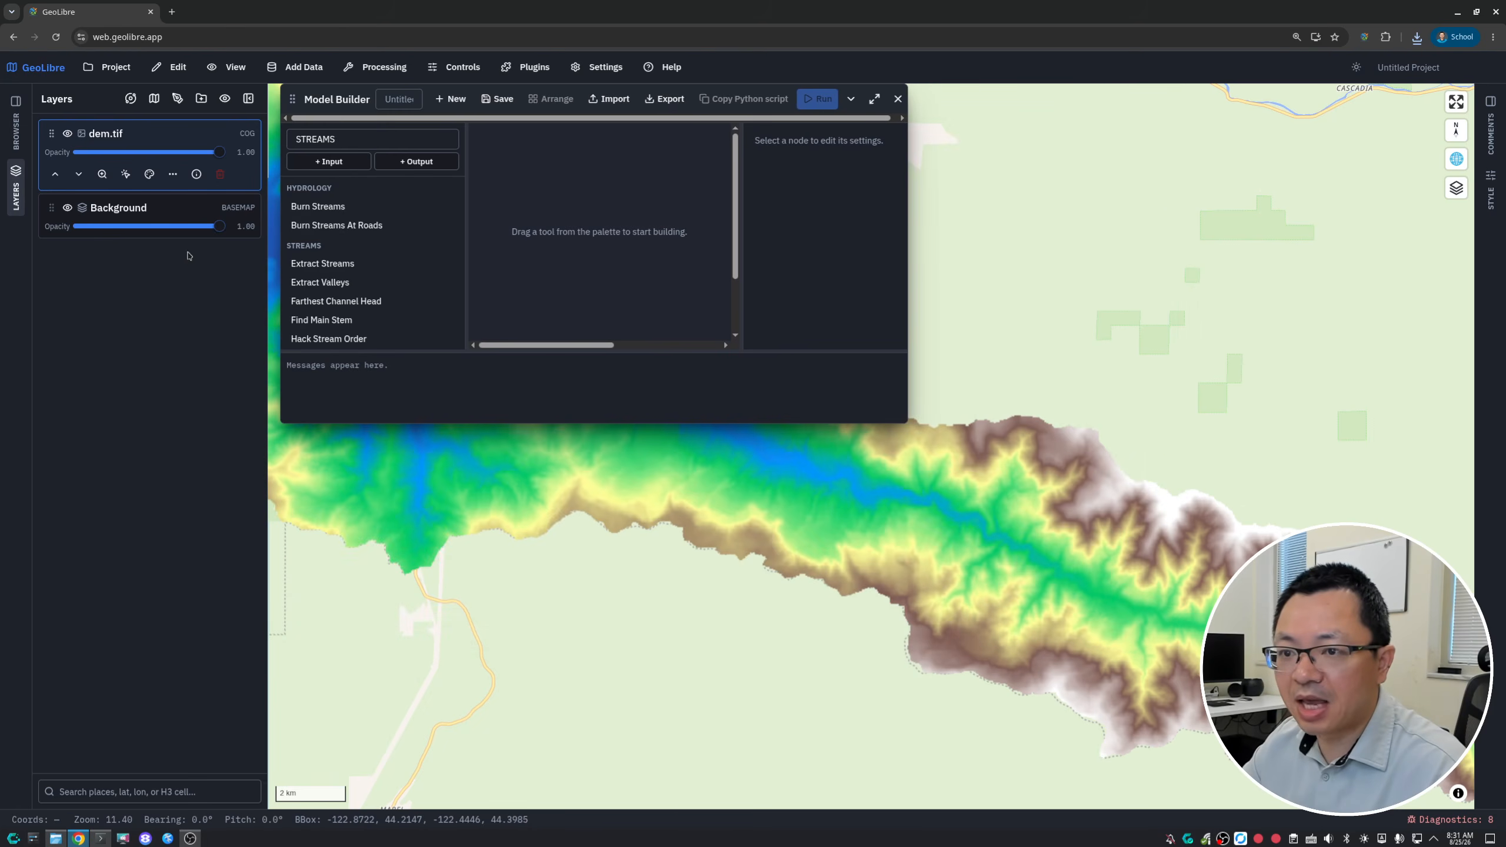
{"action": "left_click", "coordinate": [387, 67]}
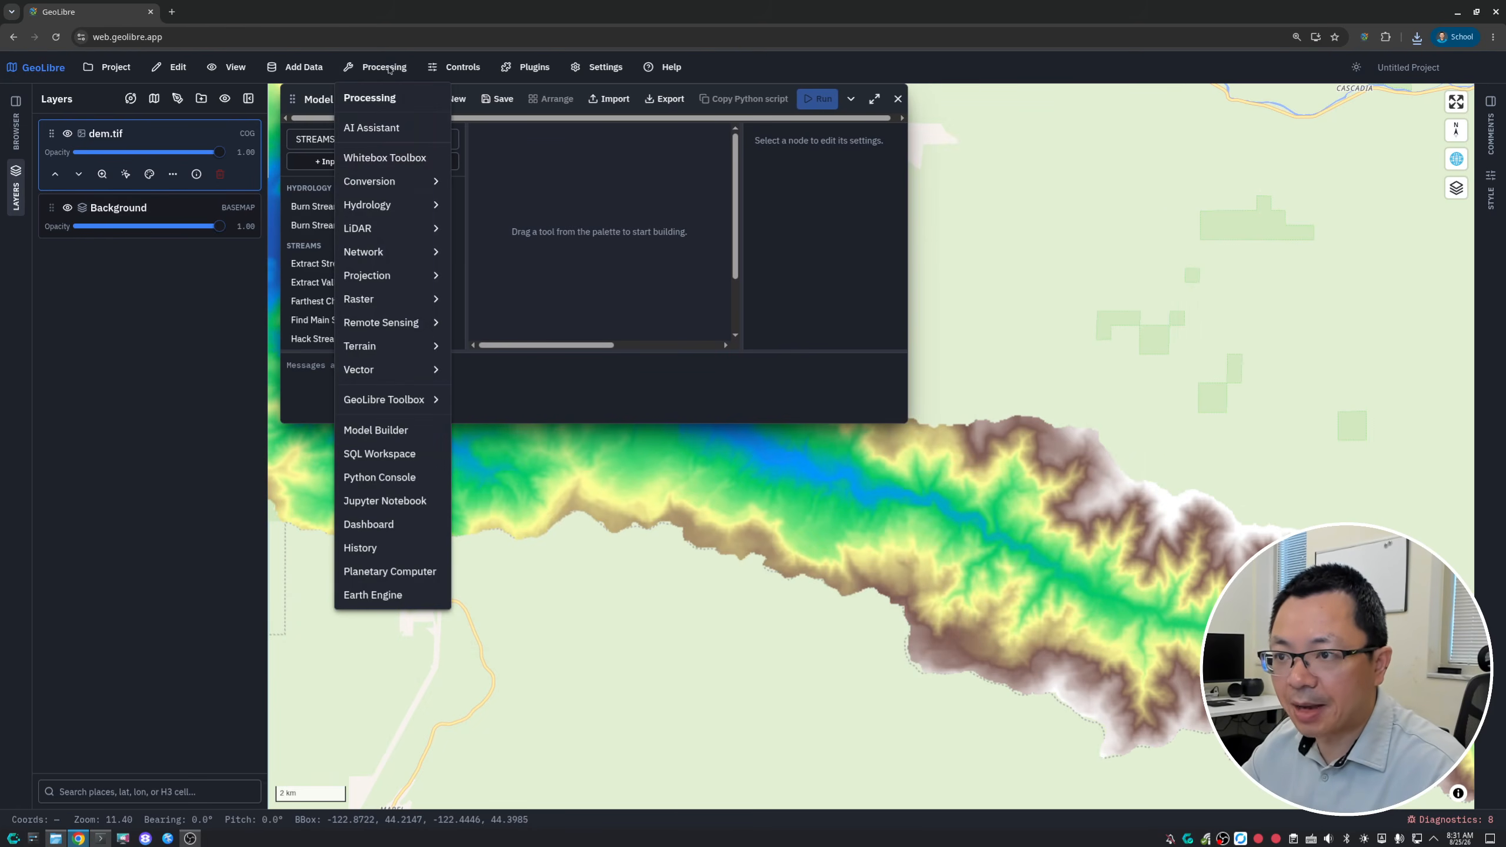
{"action": "left_click", "coordinate": [371, 128]}
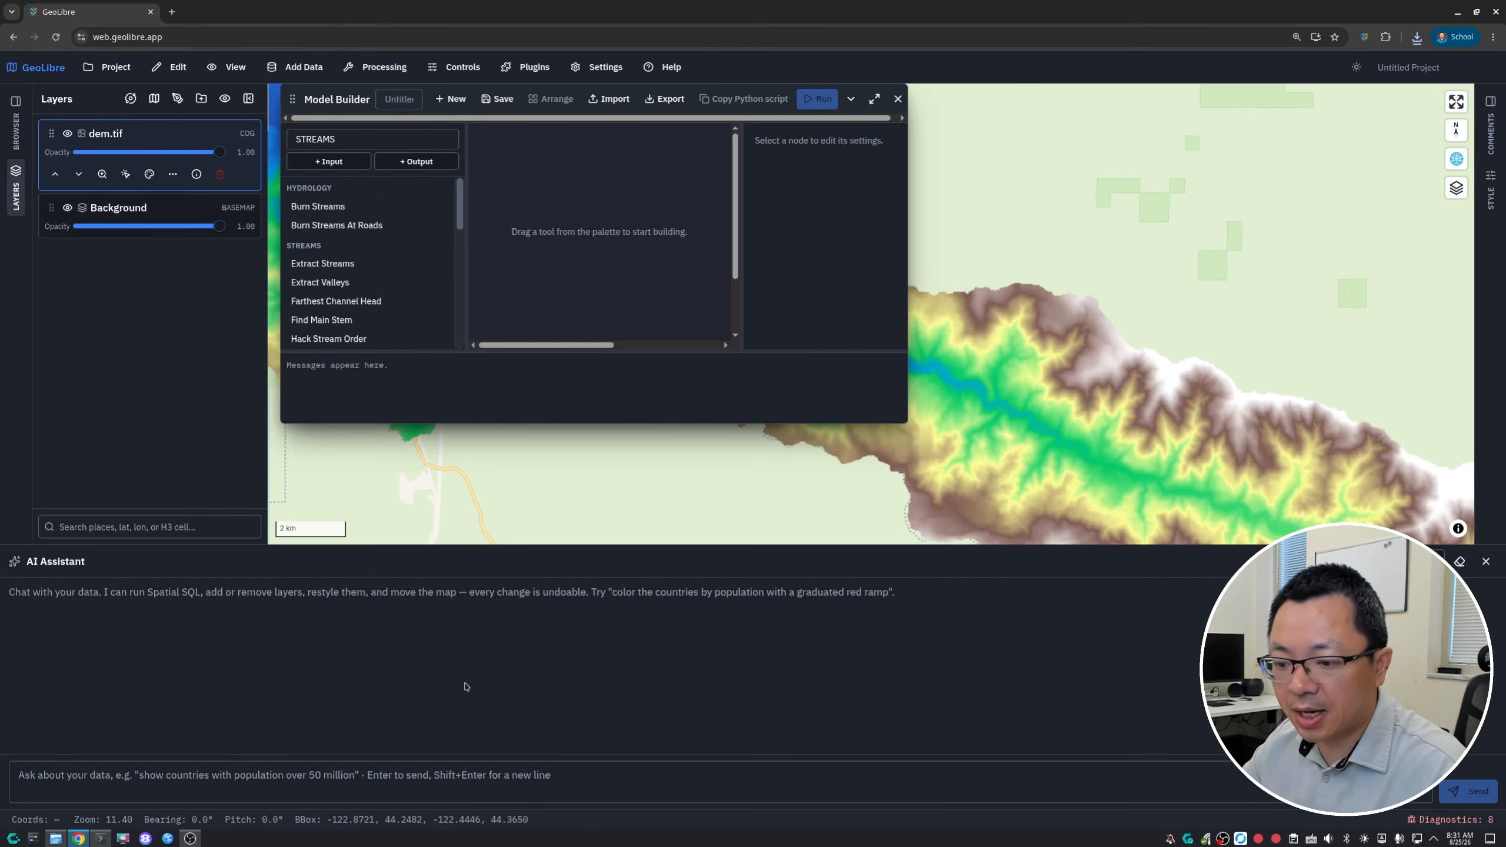
- Reduce the AI Assistant panel's height slightly and look up the AI Providers entry in the settings without opening it
{"action": "left_click_drag", "start_coordinate": [536, 547], "coordinate": [533, 565]}
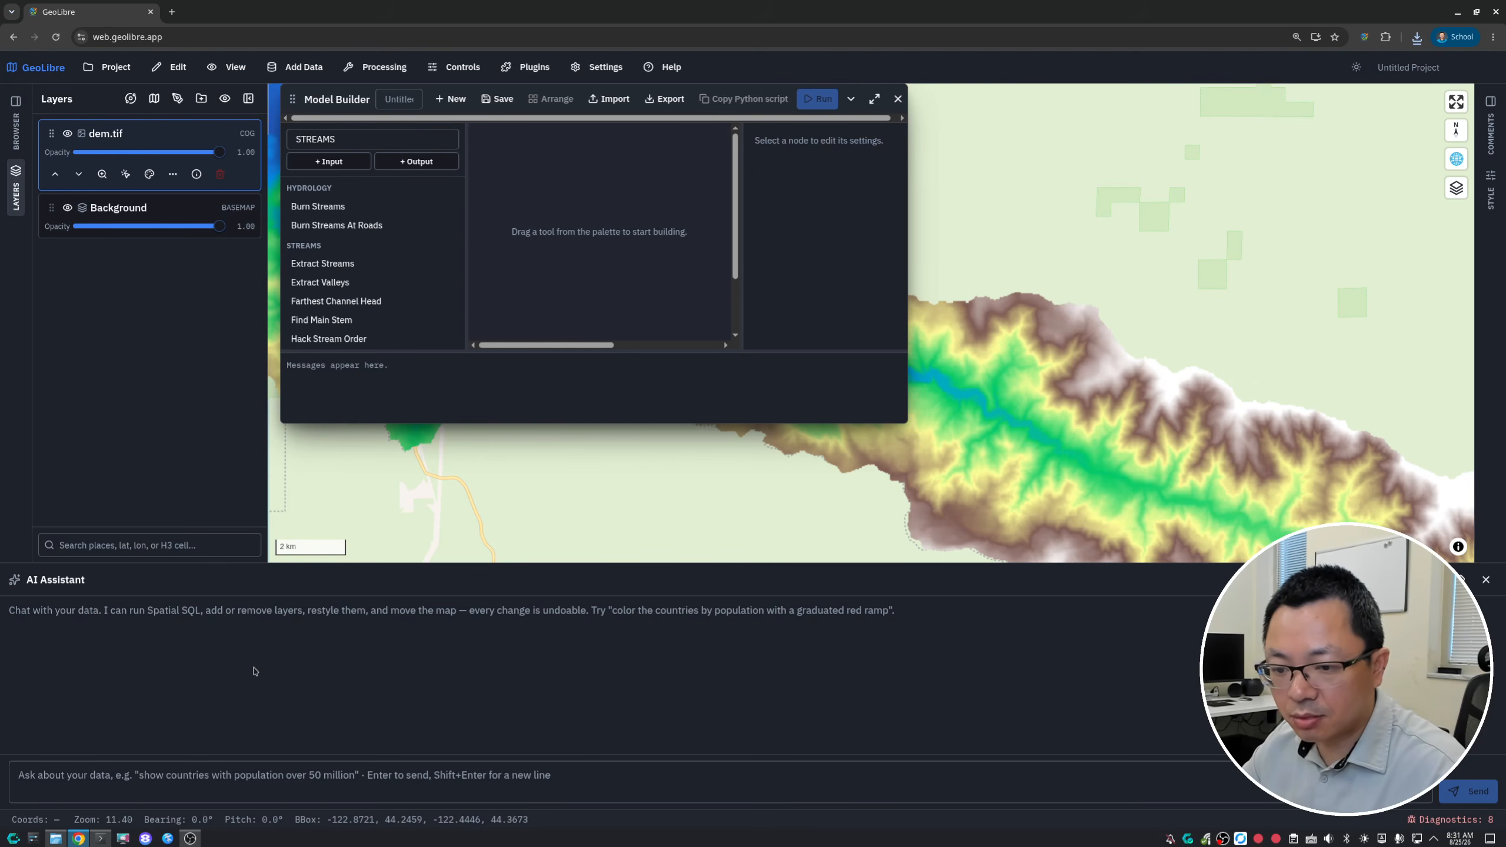
{"action": "left_click", "coordinate": [173, 771]}
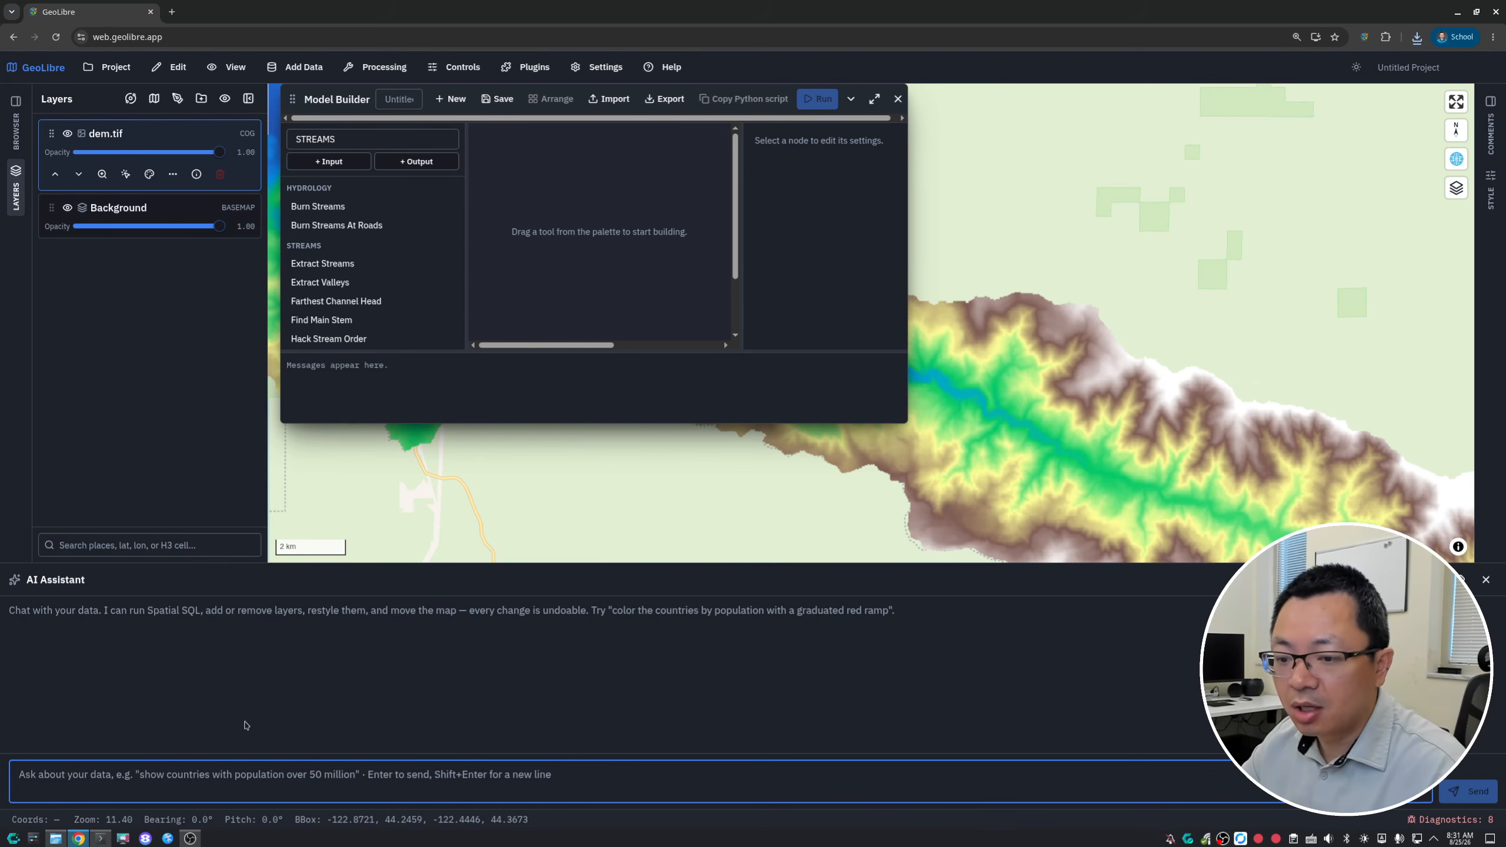
{"action": "left_click", "coordinate": [607, 69]}
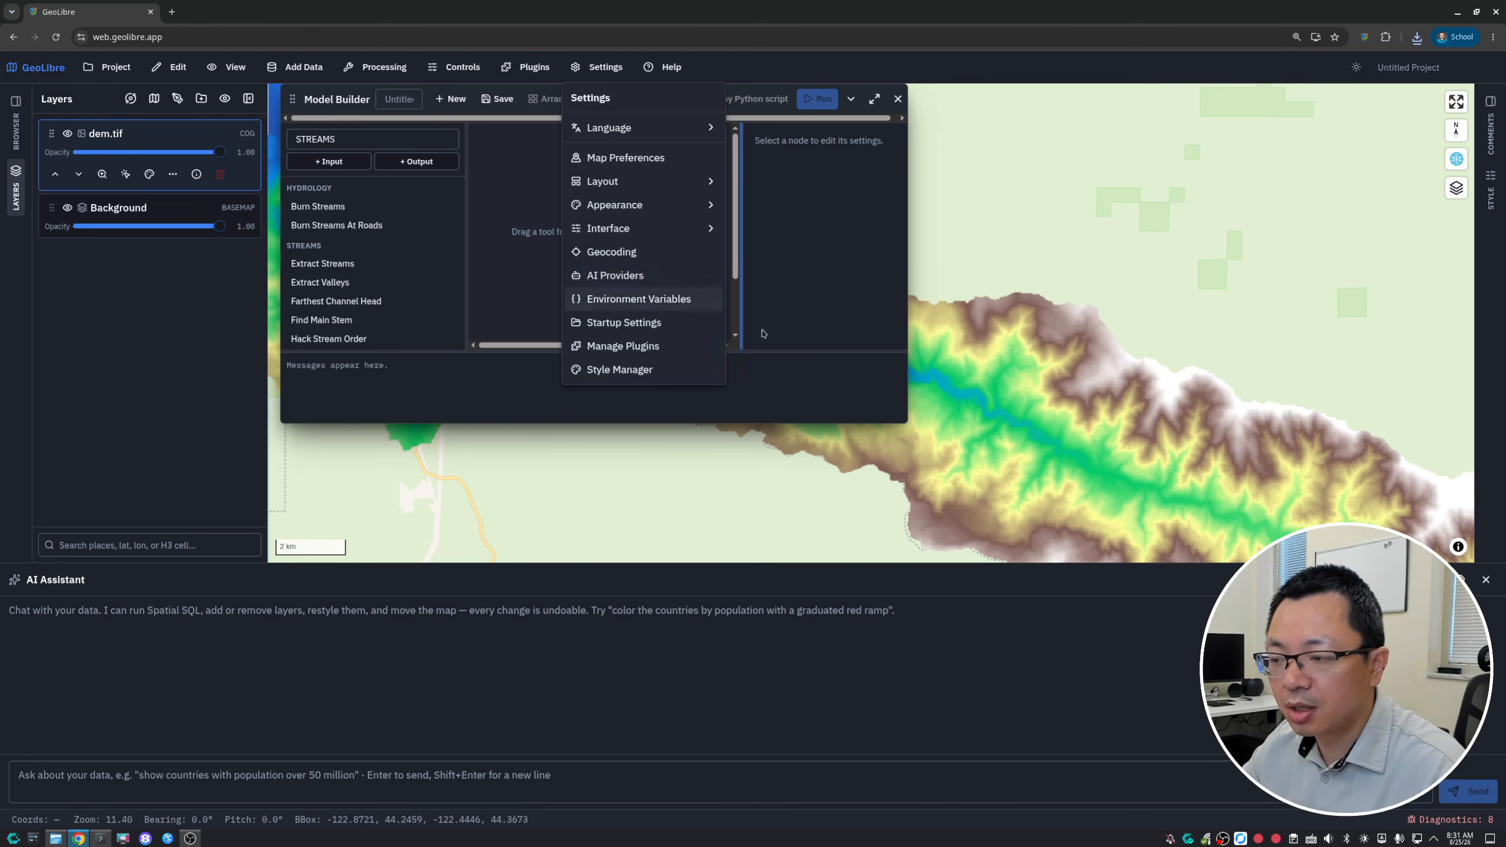
{"action": "left_click", "coordinate": [794, 400]}
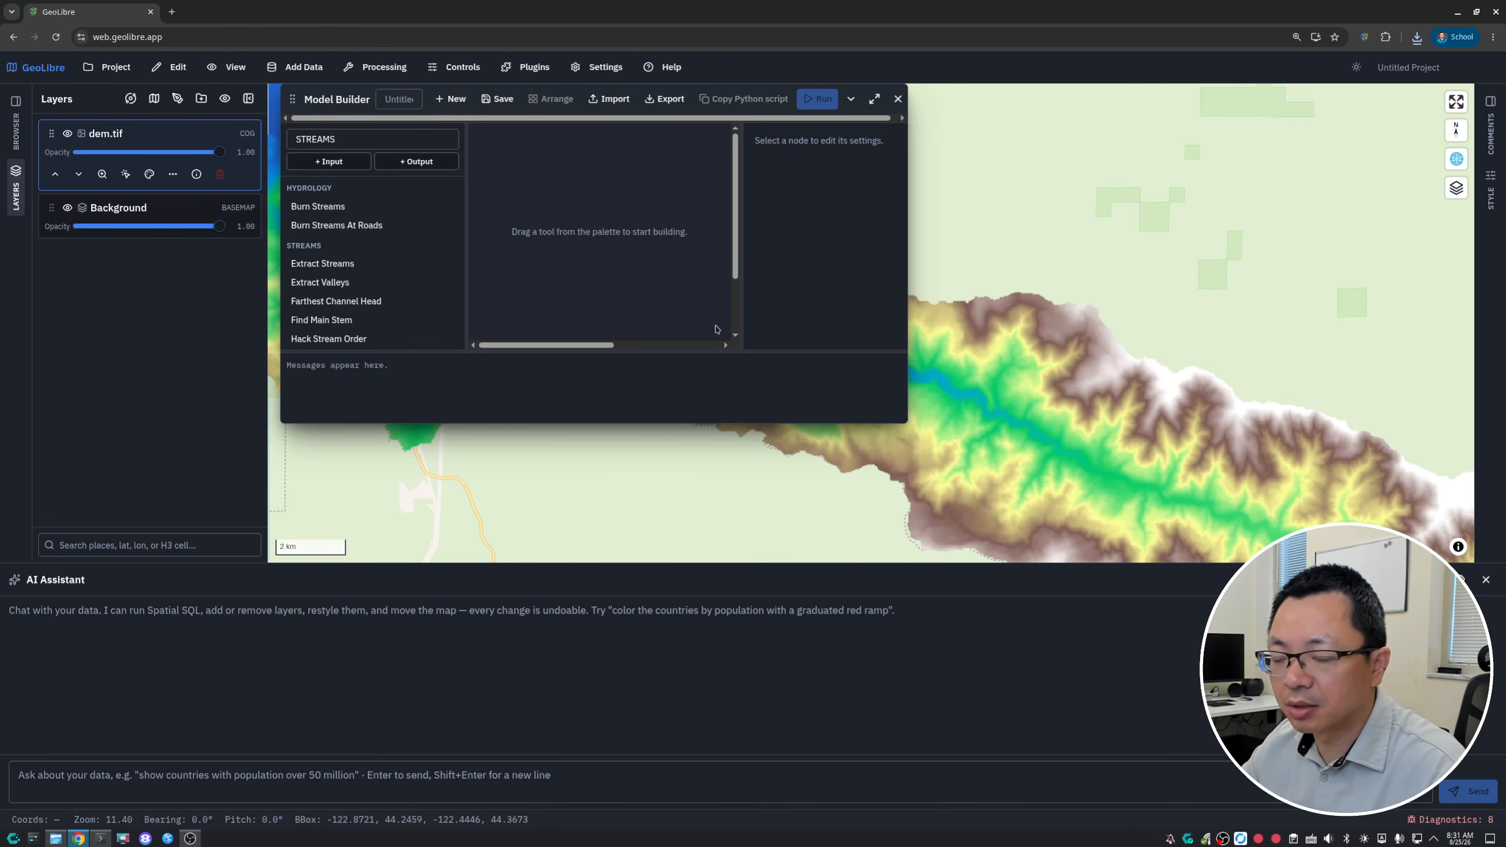
{"action": "left_click", "coordinate": [597, 66]}
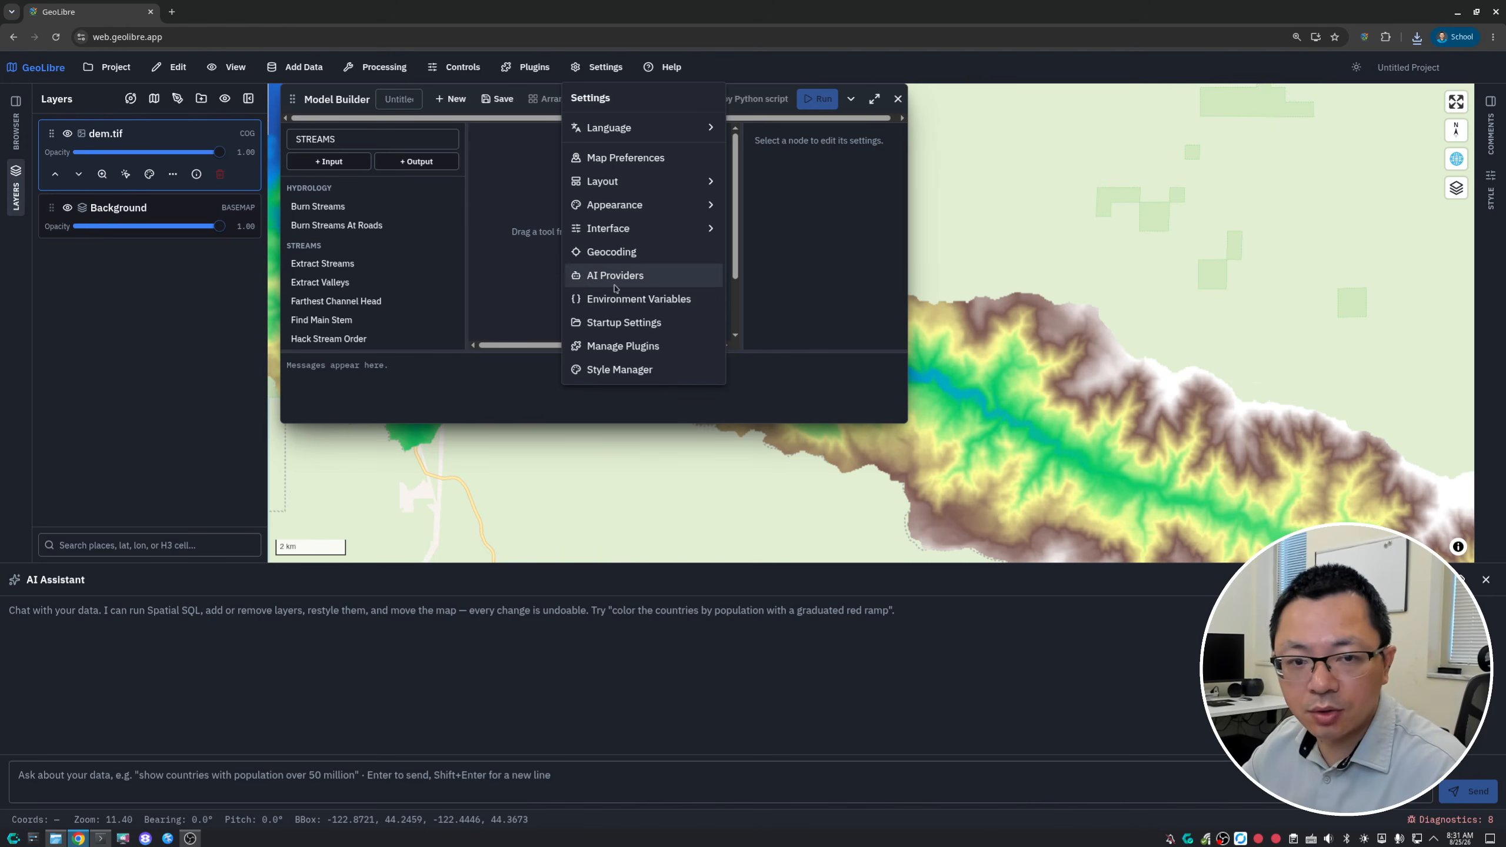
{"action": "left_click", "coordinate": [761, 396]}
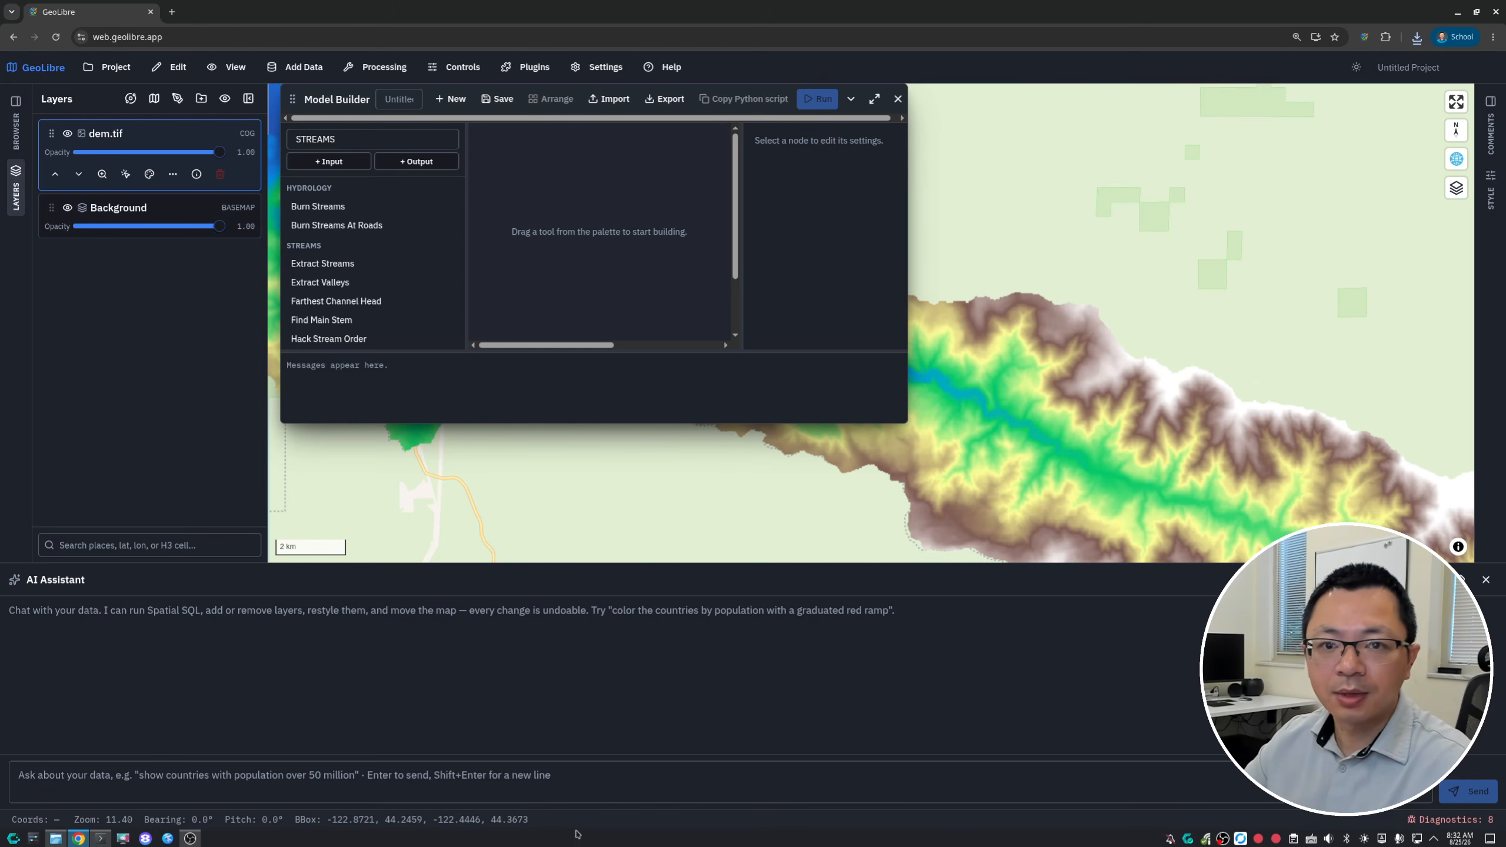
- Send the greeting "HI" to the AI Assistant and read its reply
{"action": "left_click", "coordinate": [231, 785]}
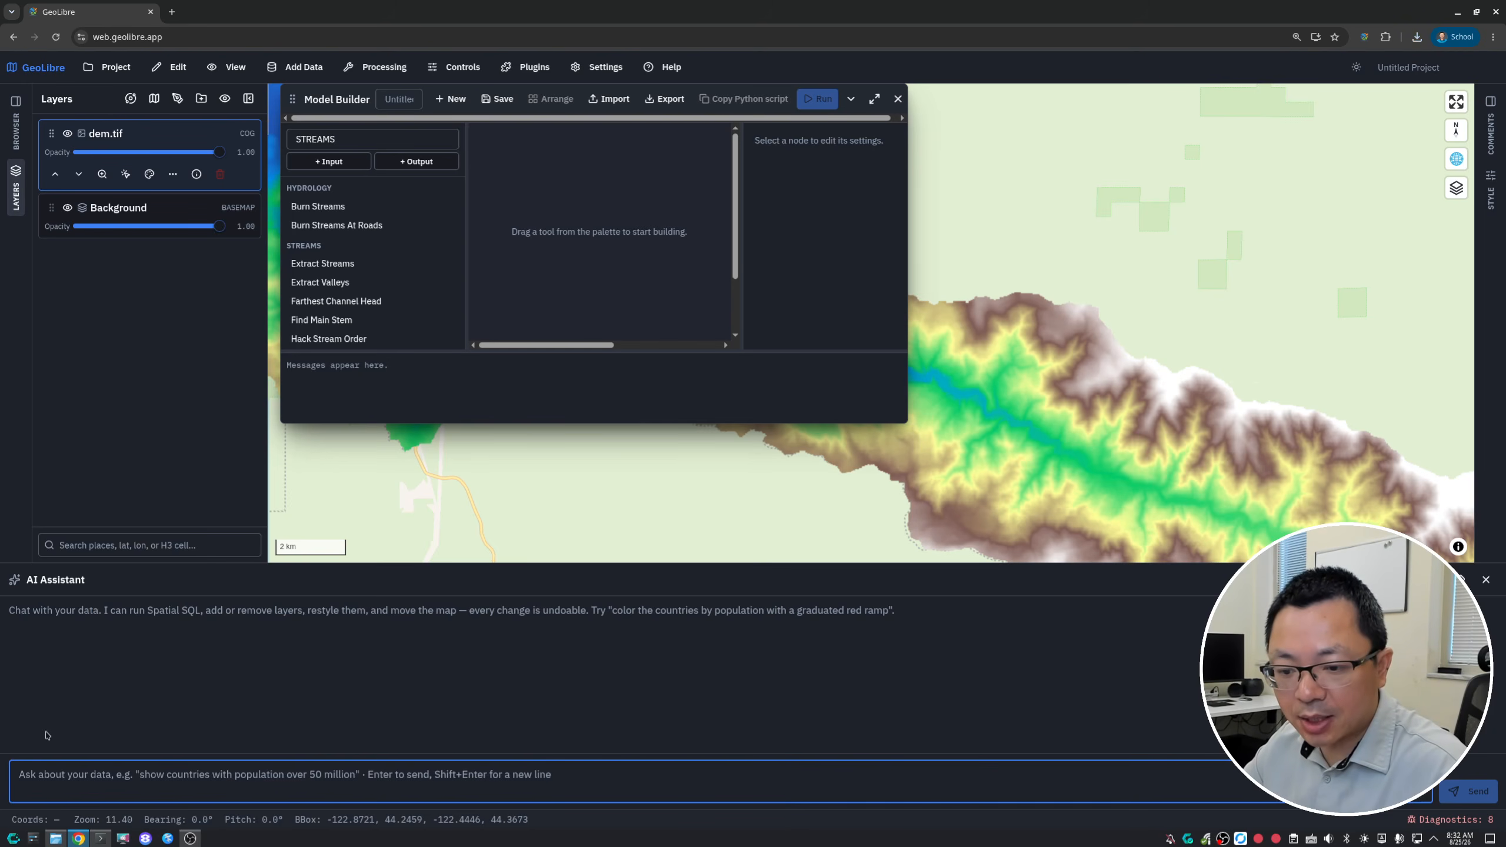
{"action": "type", "text": "HI"}
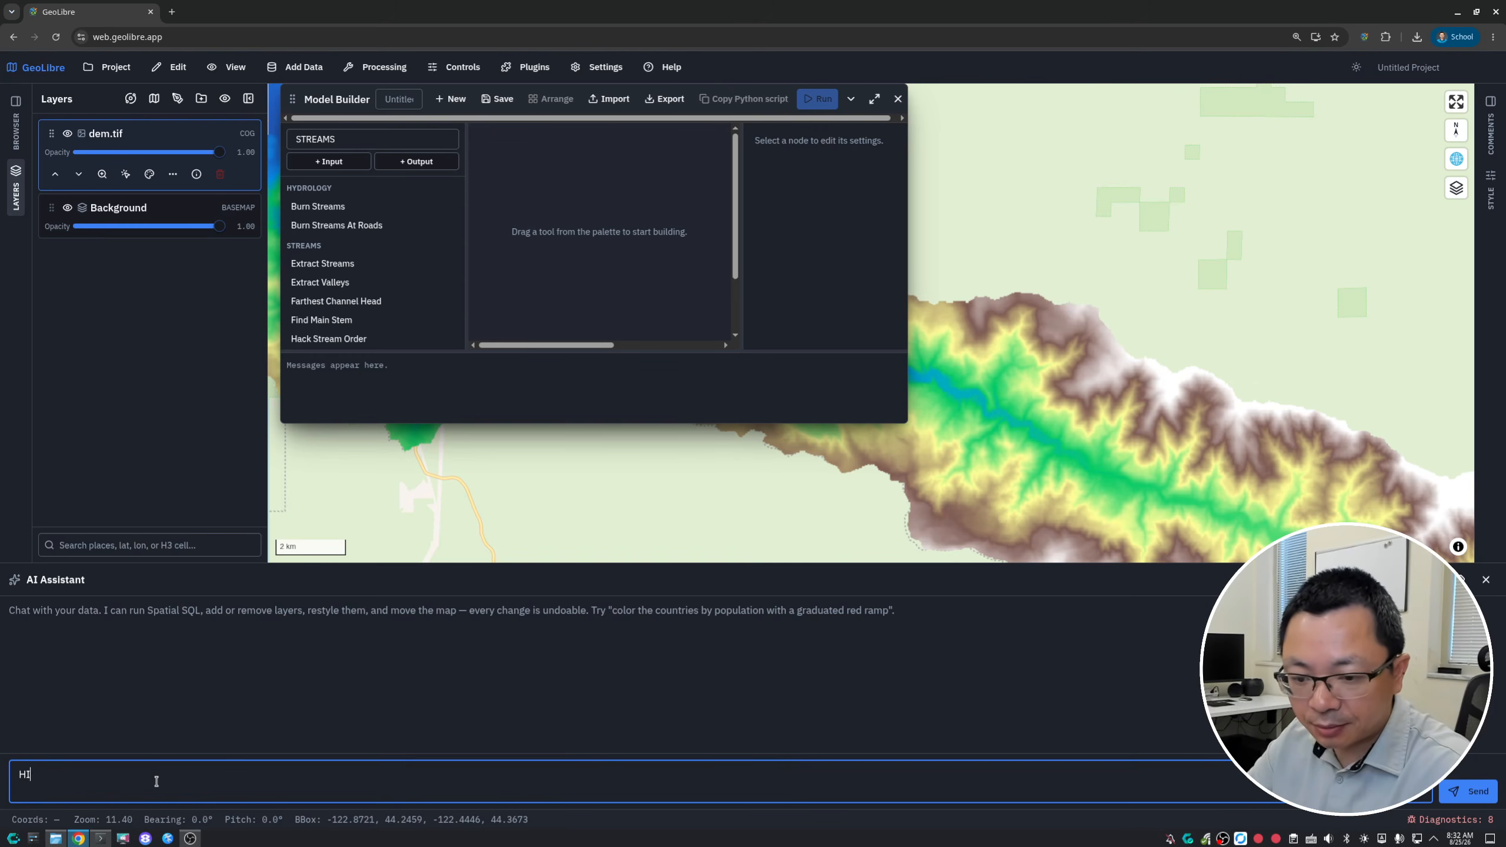
{"action": "key", "text": "Return"}
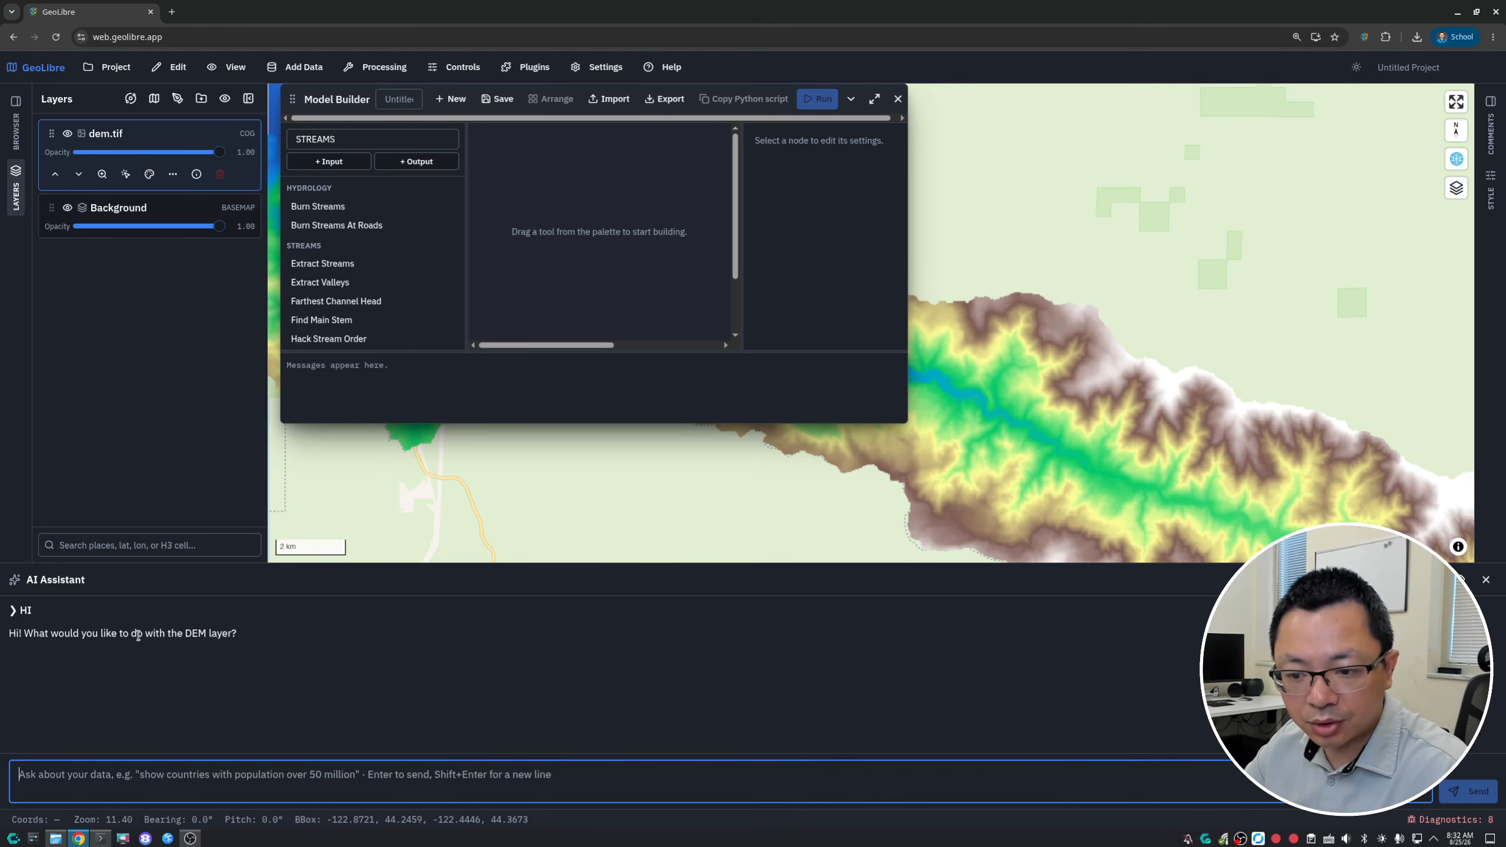
{"action": "left_click_drag", "start_coordinate": [52, 633], "coordinate": [240, 636]}
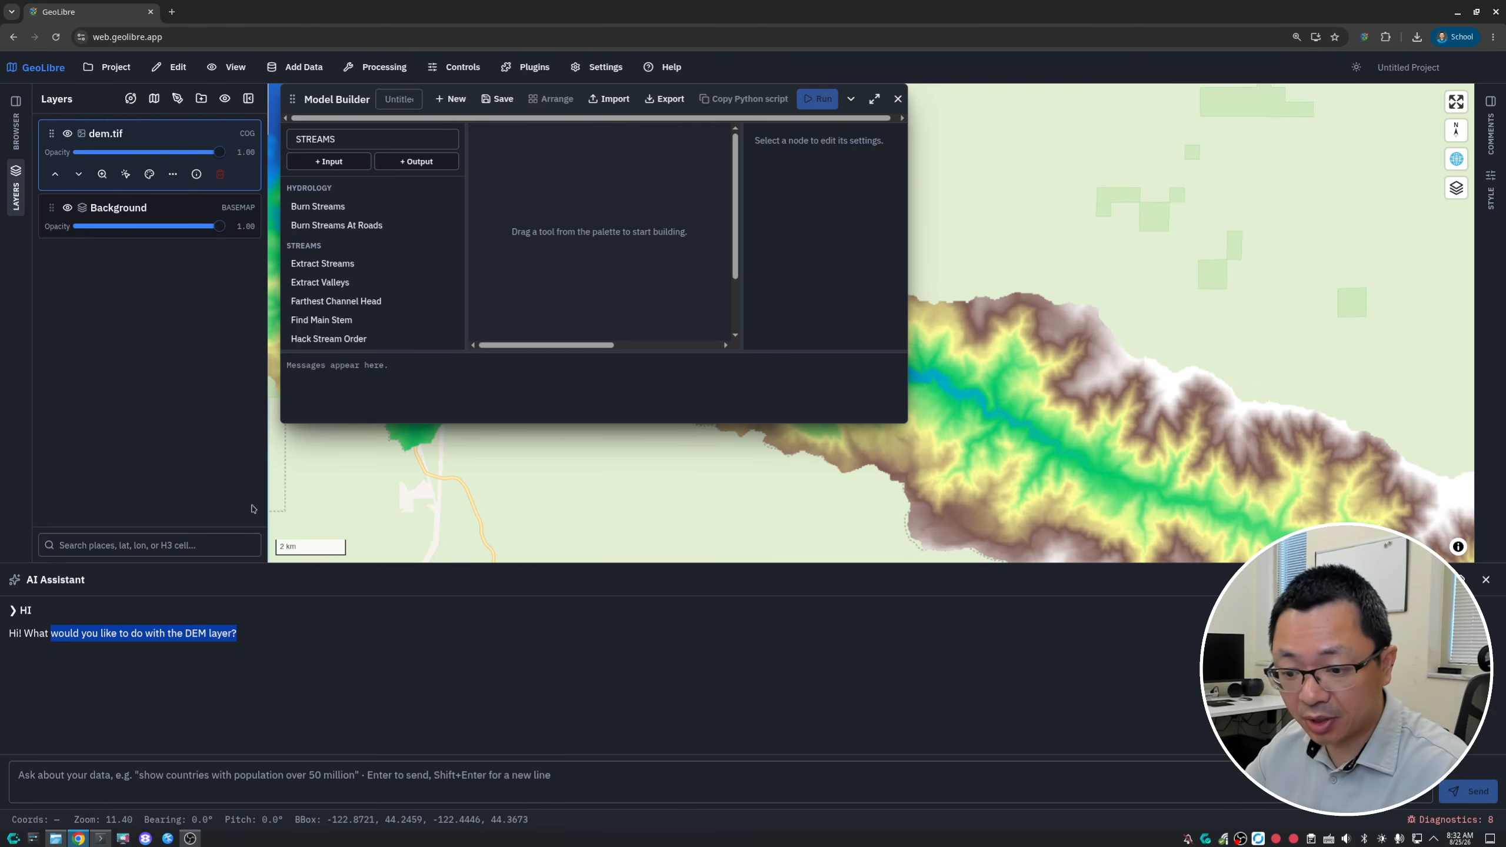
- Ask the AI Assistant "what can you do"
{"action": "left_click", "coordinate": [252, 782]}
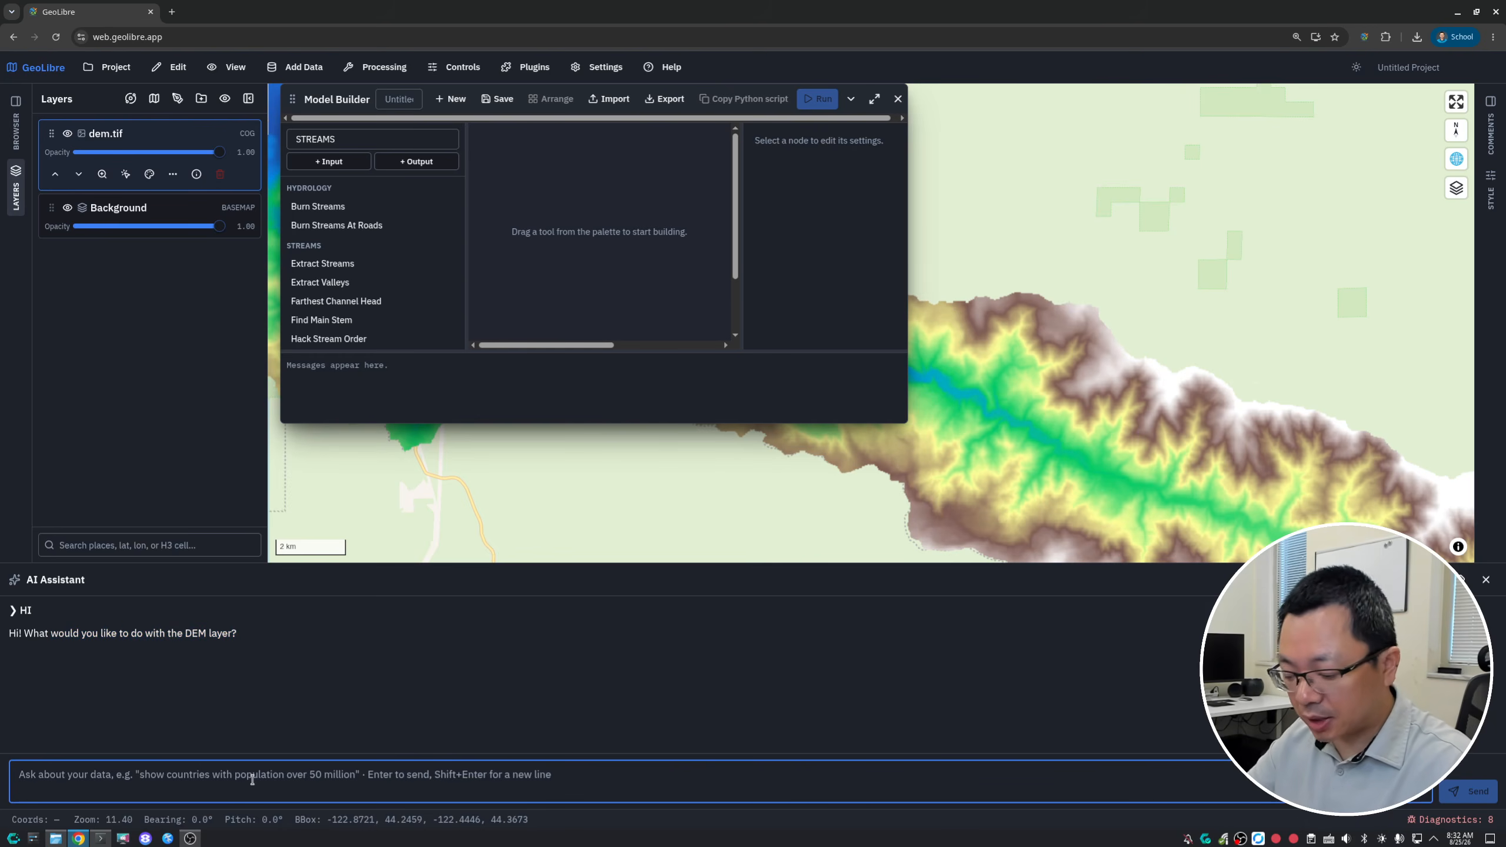
{"action": "type", "text": "what can you do"}
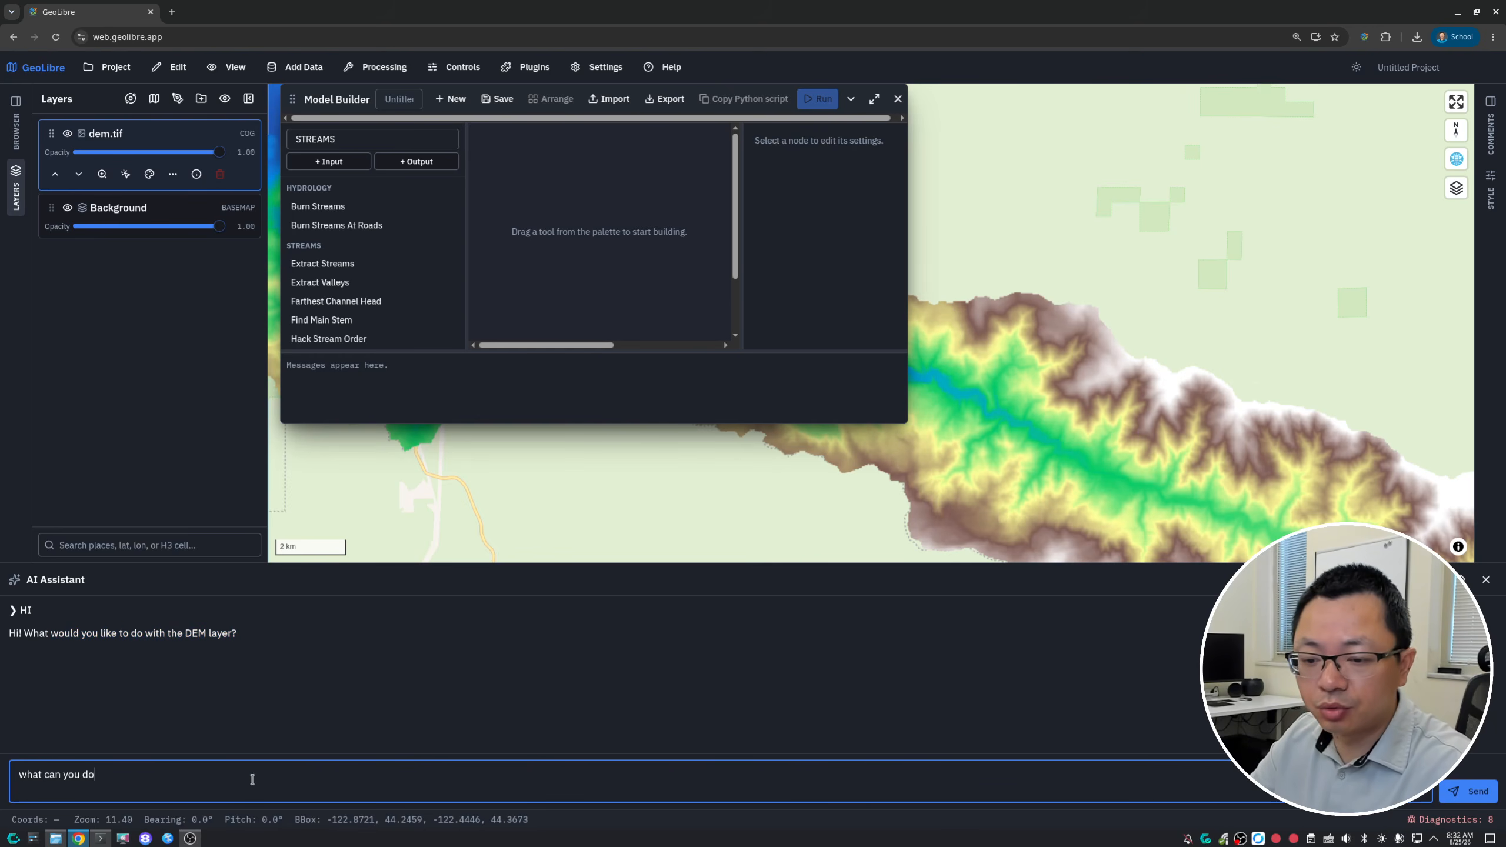
{"action": "key", "text": "Return"}
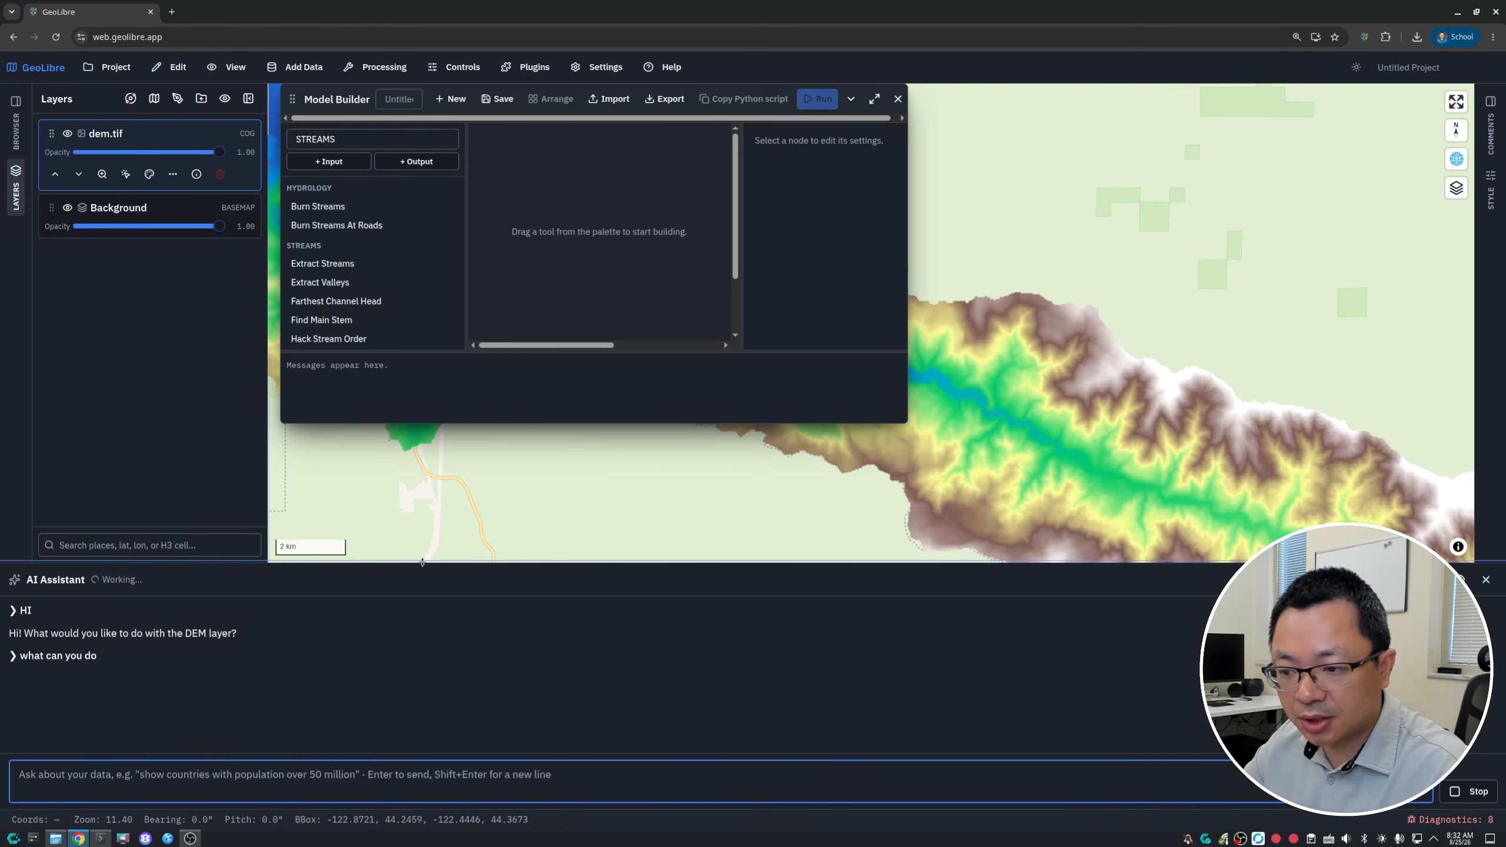
- Enlarge the AI Assistant panel and the Model Builder window, and review the assistant's list of capabilities
{"action": "left_click_drag", "start_coordinate": [415, 563], "coordinate": [417, 512]}
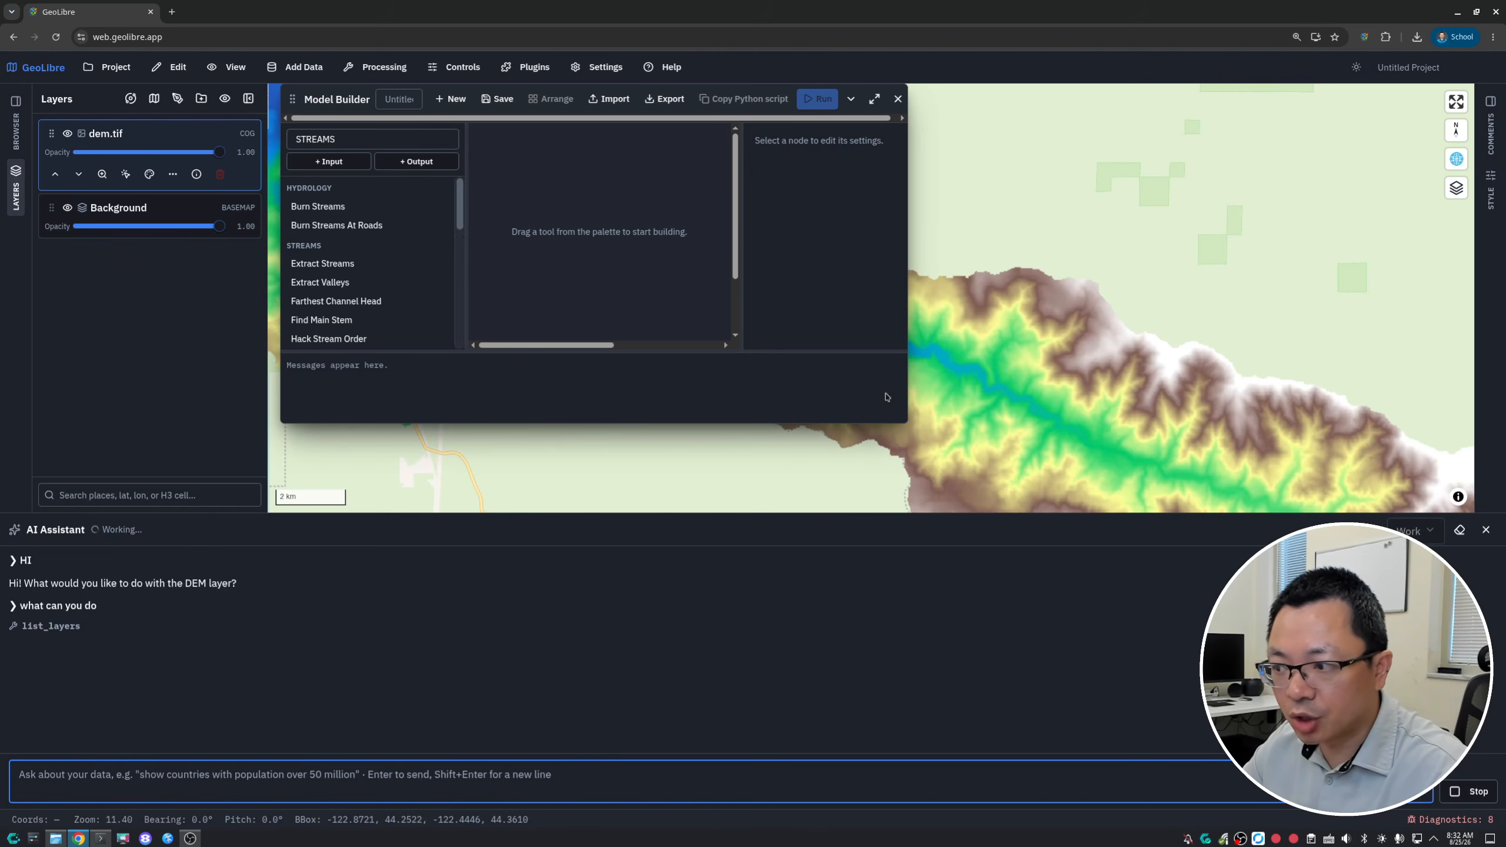
{"action": "left_click_drag", "start_coordinate": [904, 420], "coordinate": [968, 483]}
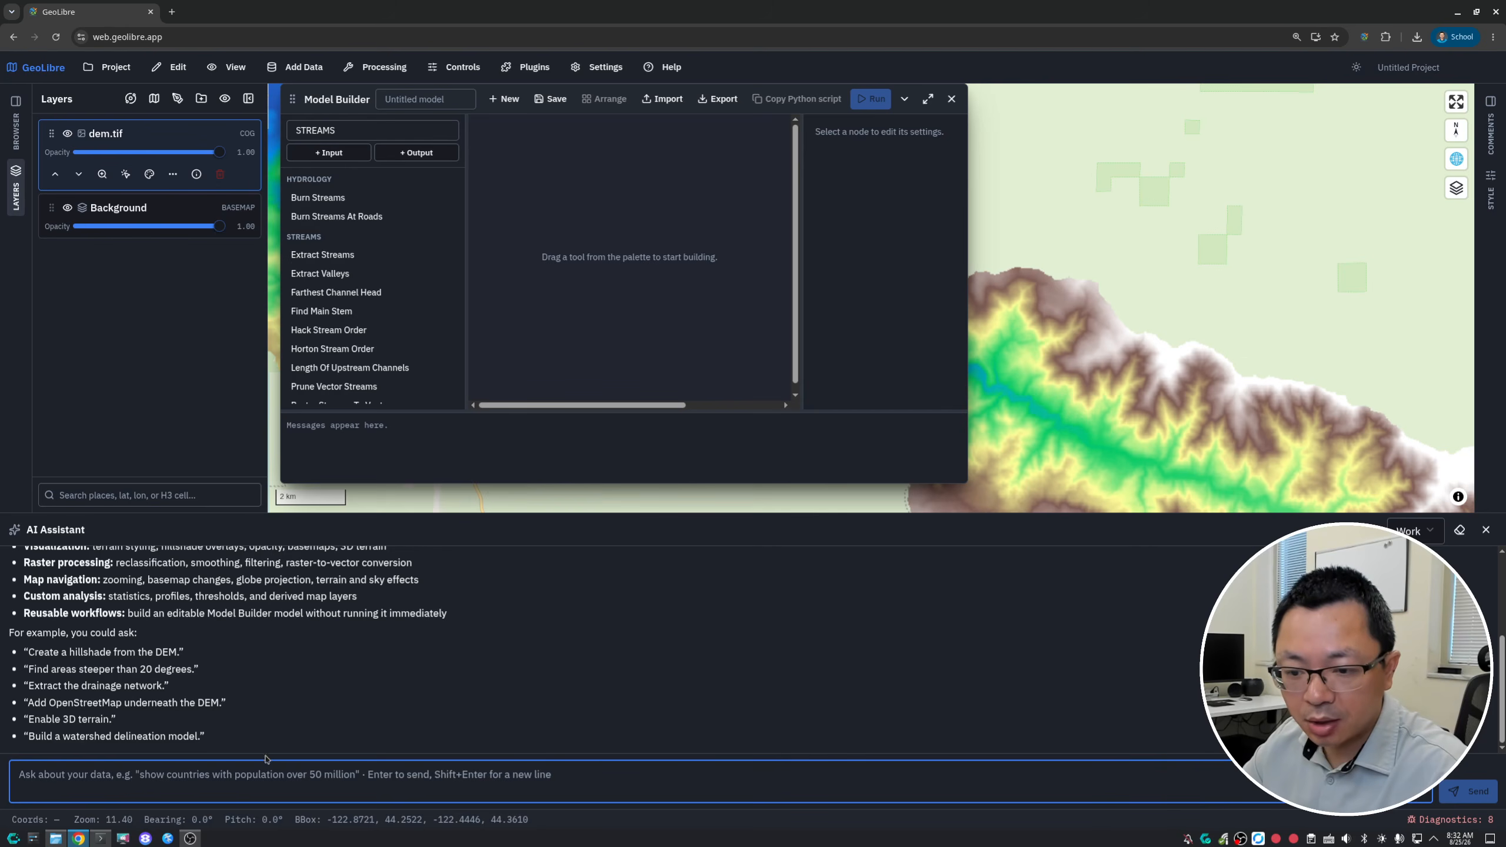
{"action": "left_click_drag", "start_coordinate": [266, 759], "coordinate": [23, 594]}
{"action": "left_click", "coordinate": [159, 609]}
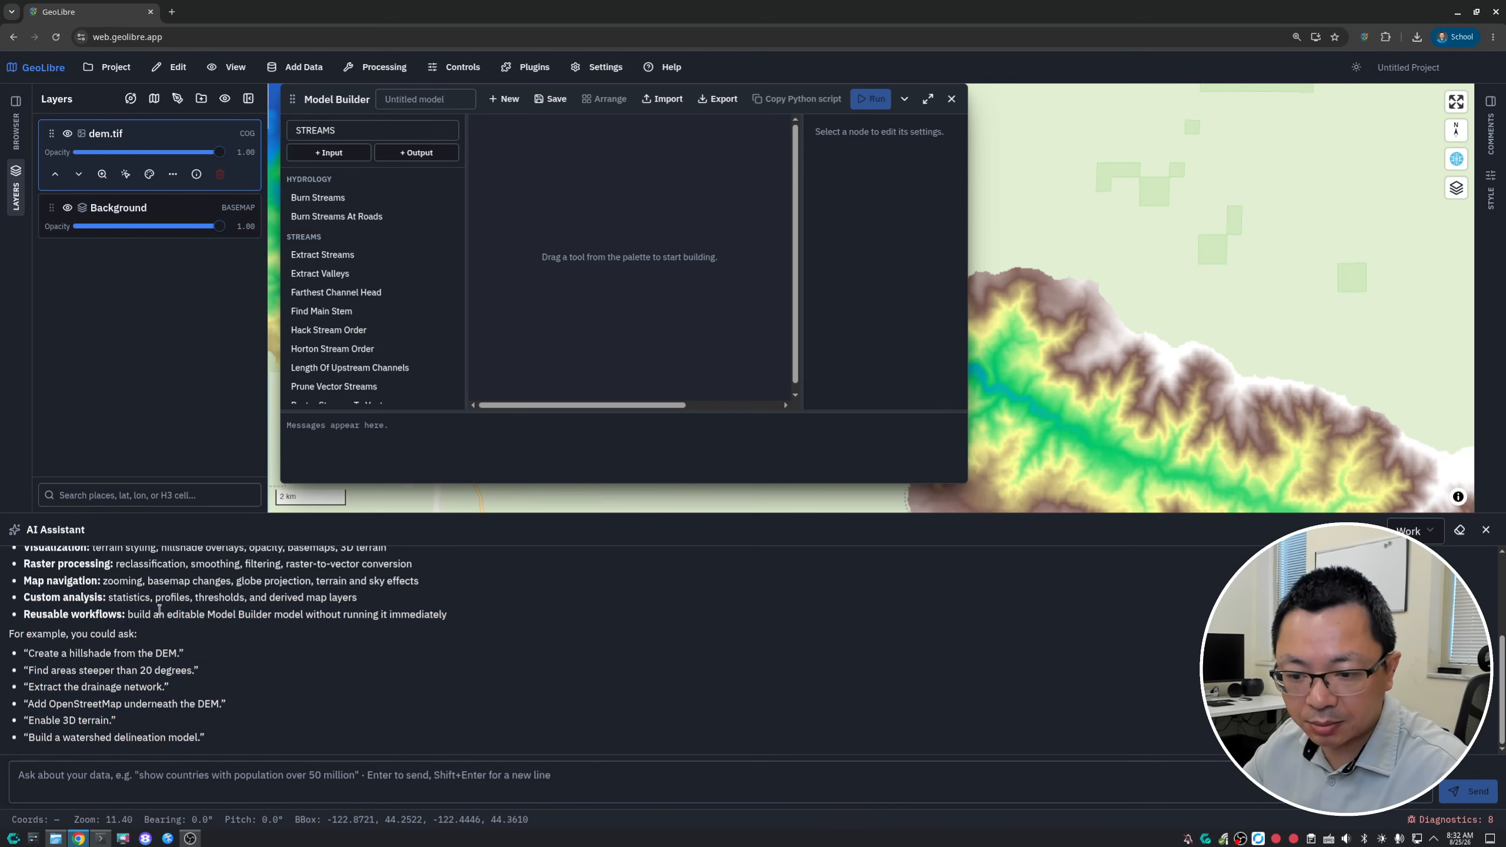
- Ask the AI Assistant: "Create a model in the Model Builder to extract stream network as vector using dem.tif"
{"action": "left_click", "coordinate": [145, 778]}
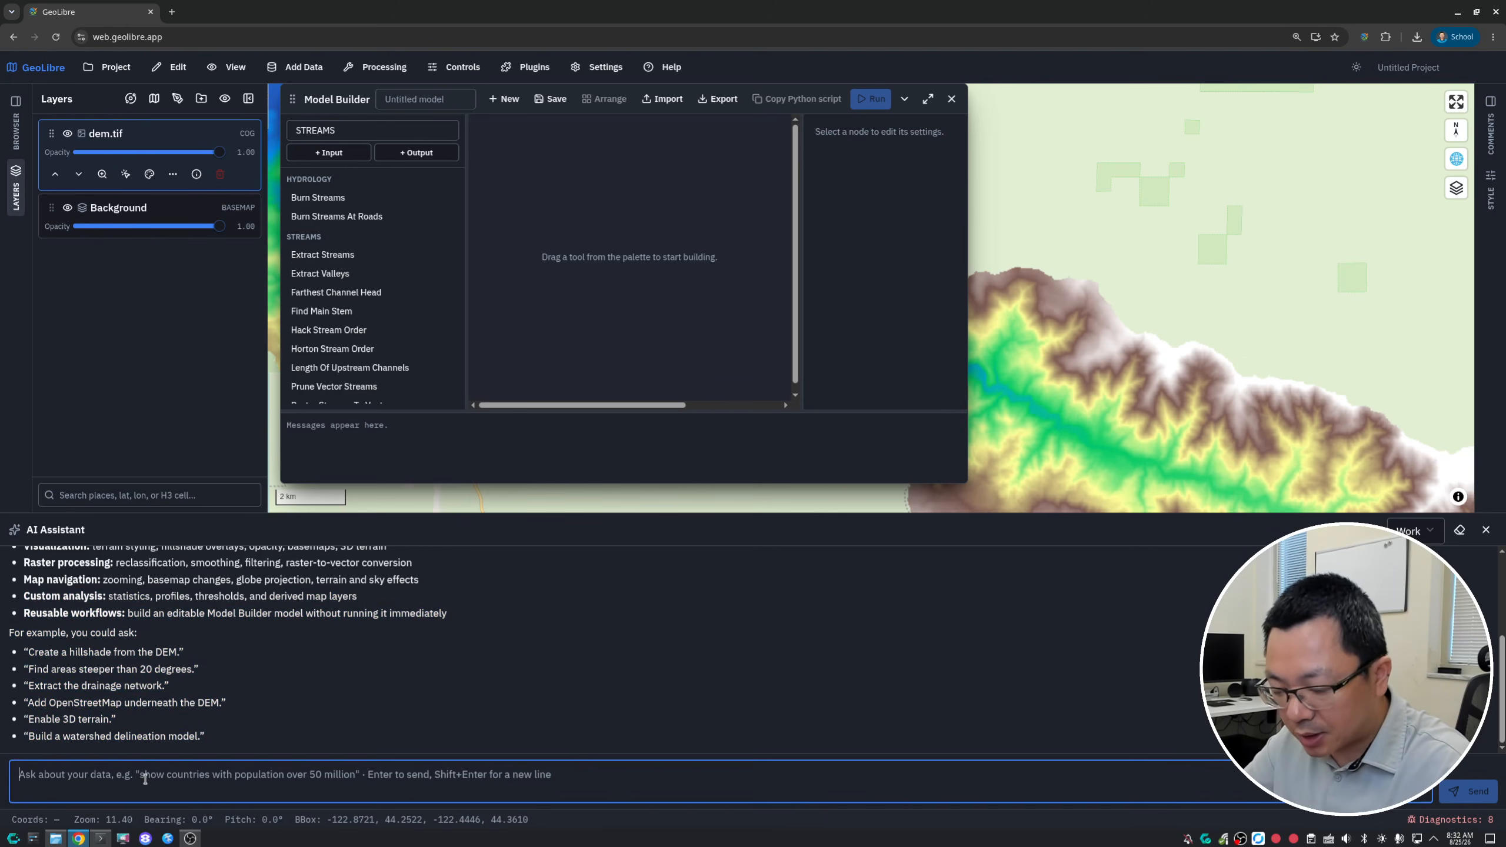
{"action": "type", "text": "Cretae"}
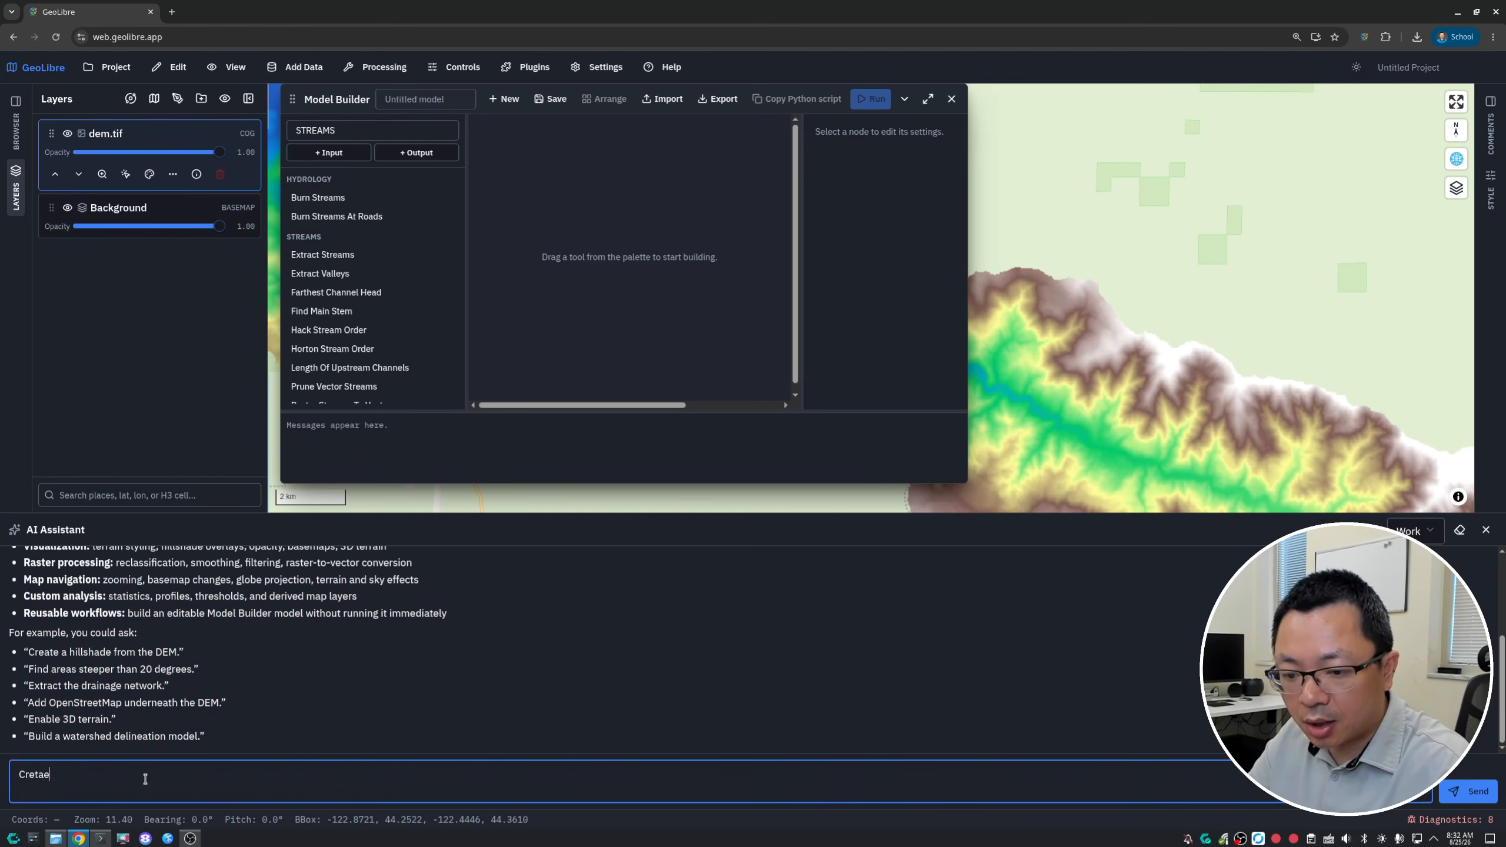
{"action": "key", "text": "BackSpace"}
{"action": "key", "text": "BackSpace"}
{"action": "key", "text": "BackSpace"}
{"action": "type", "text": "ate "}
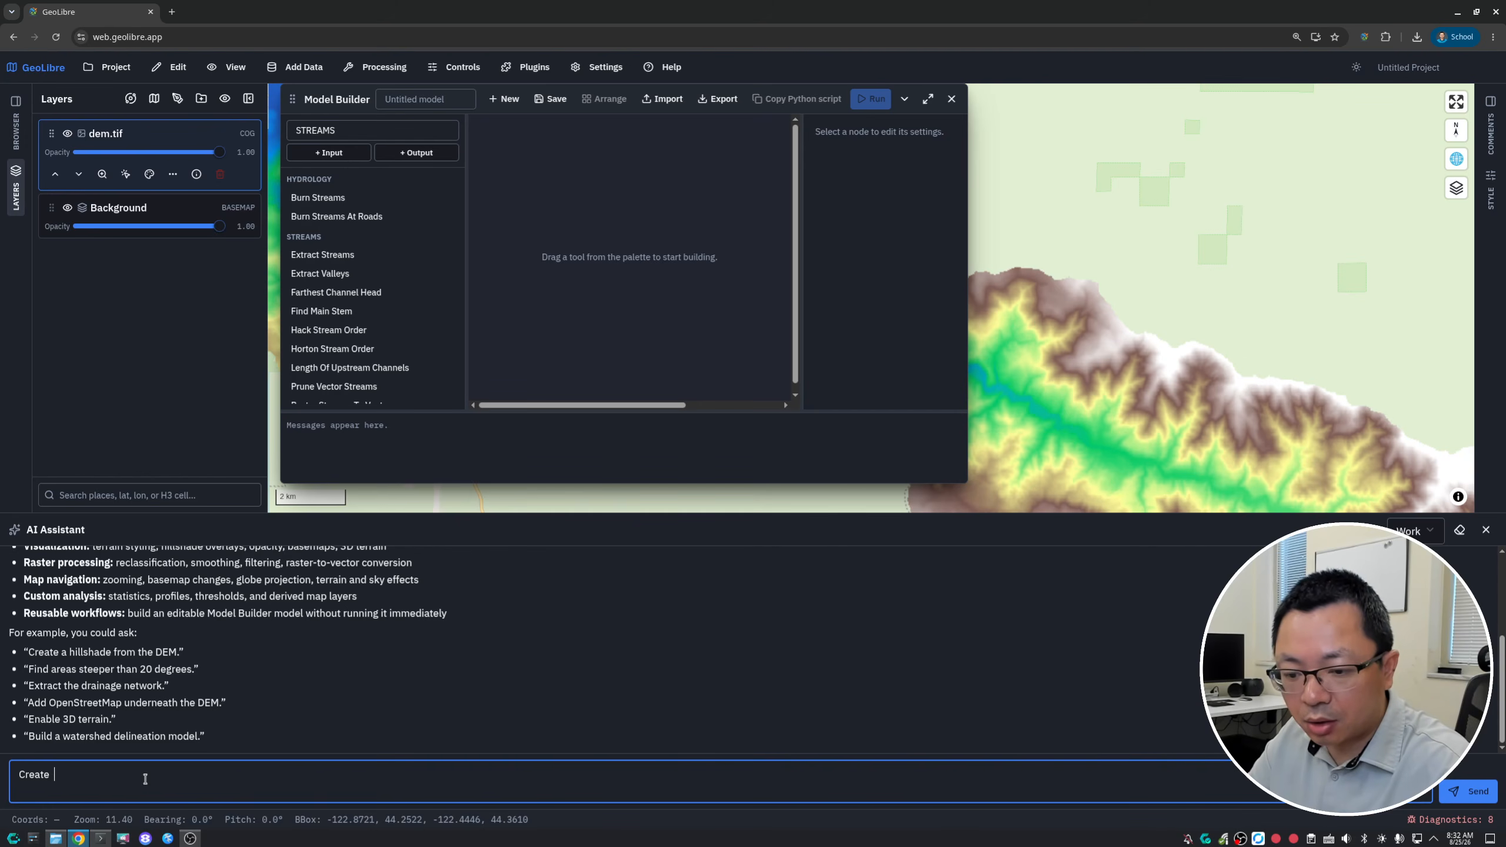
{"action": "type", "text": "a modle"}
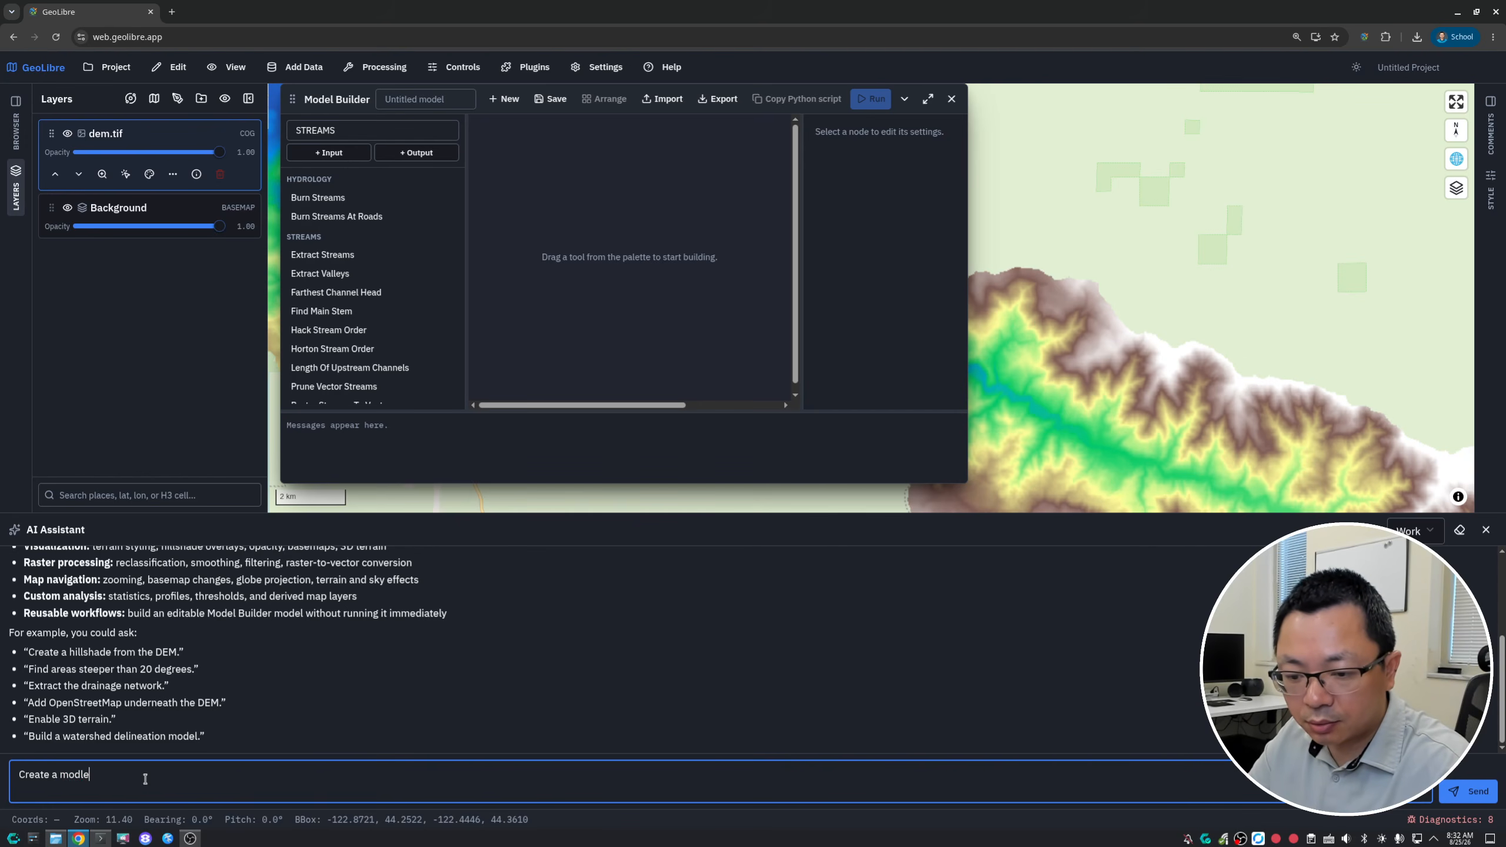
{"action": "key", "text": "BackSpace"}
{"action": "key", "text": "BackSpace"}
{"action": "type", "text": "el in the M"}
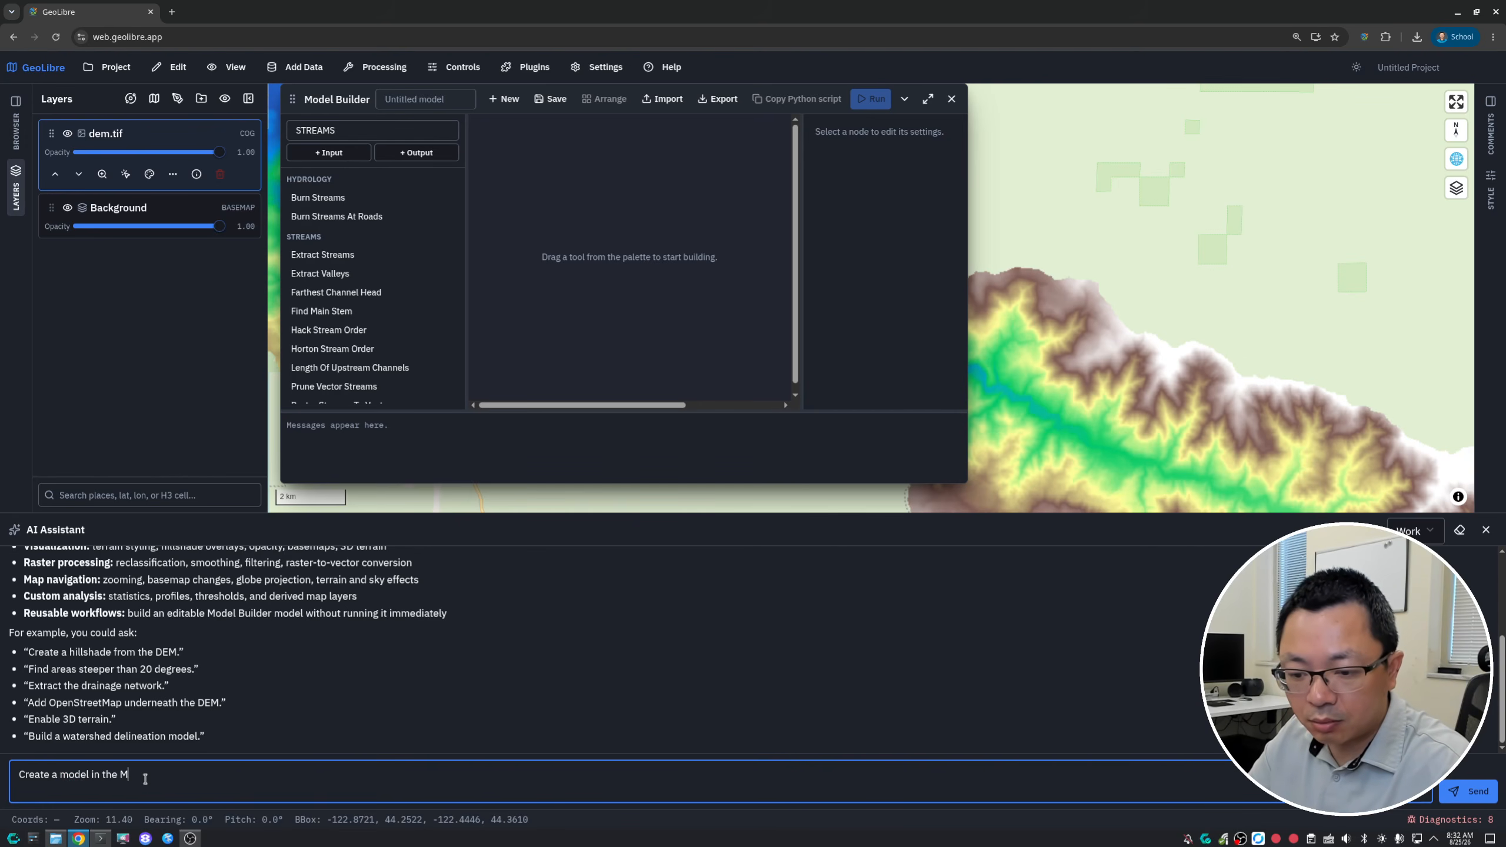
{"action": "type", "text": "odel "}
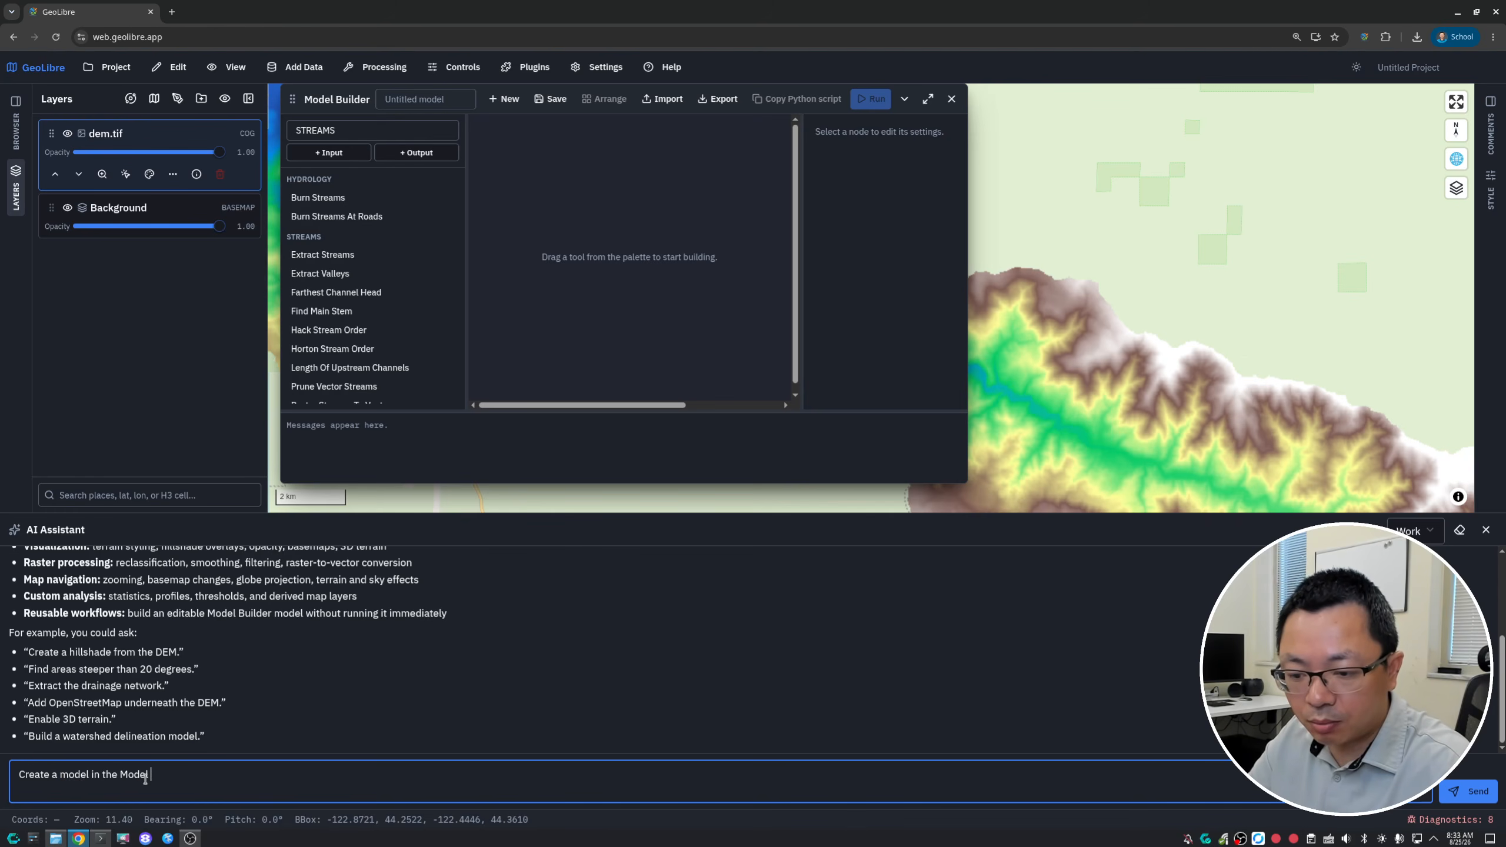
{"action": "type", "text": "Builder"}
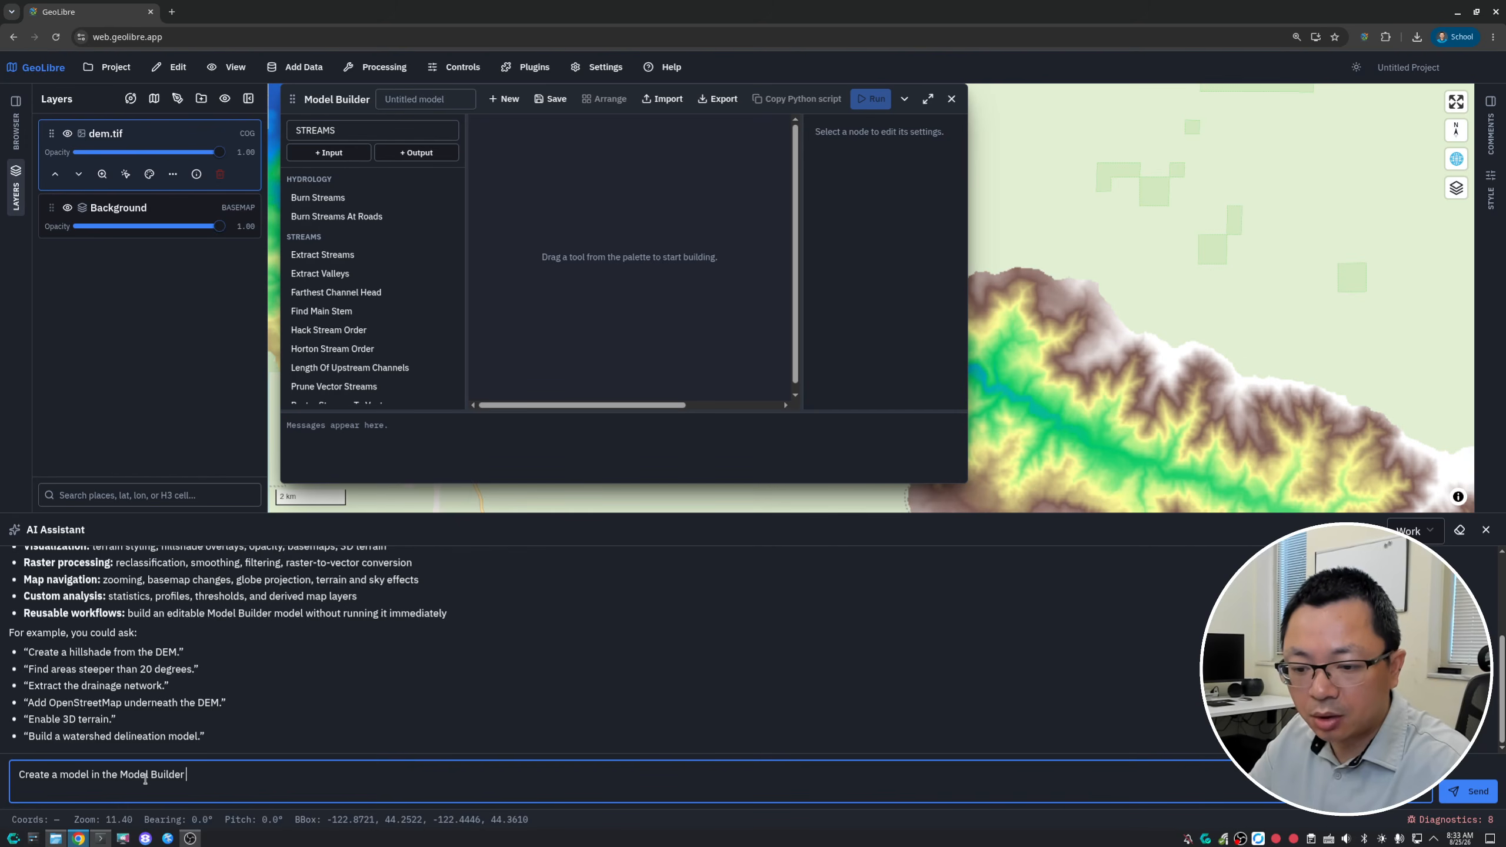
{"action": "type", "text": " to extra"}
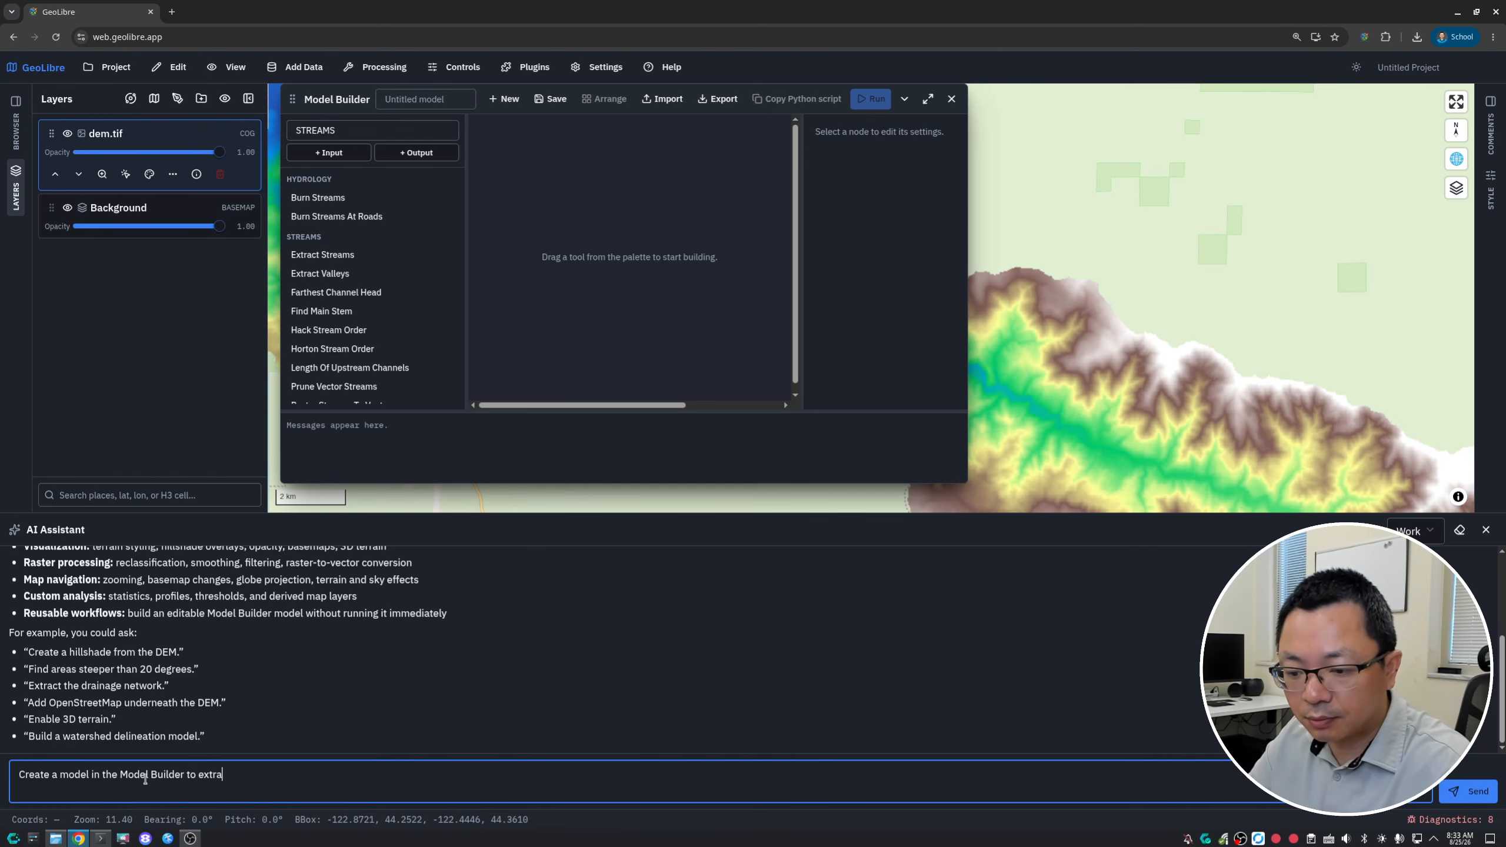
{"action": "type", "text": "ct stream "}
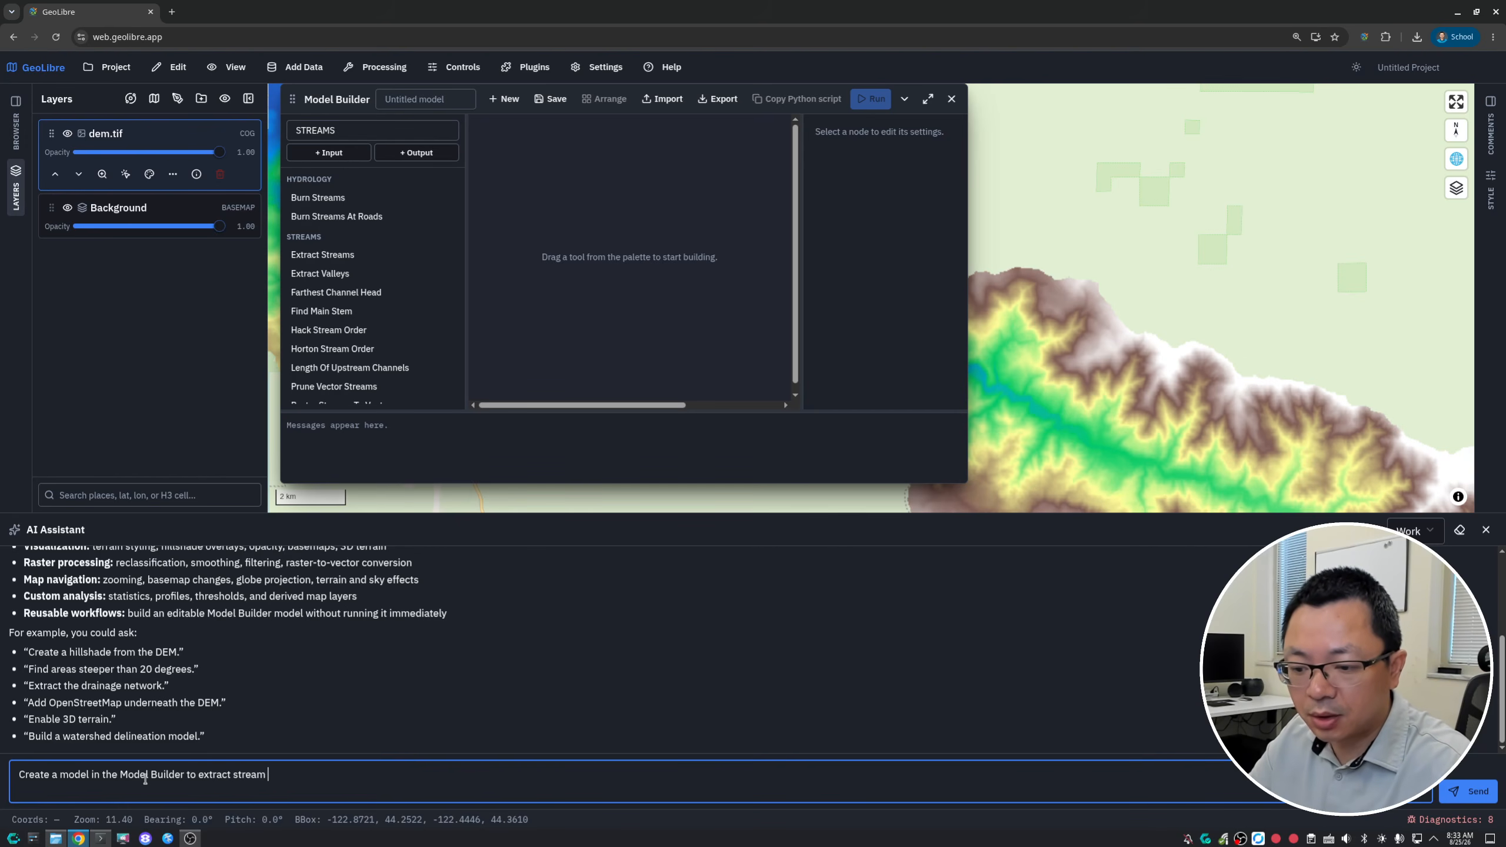
{"action": "type", "text": "network a"}
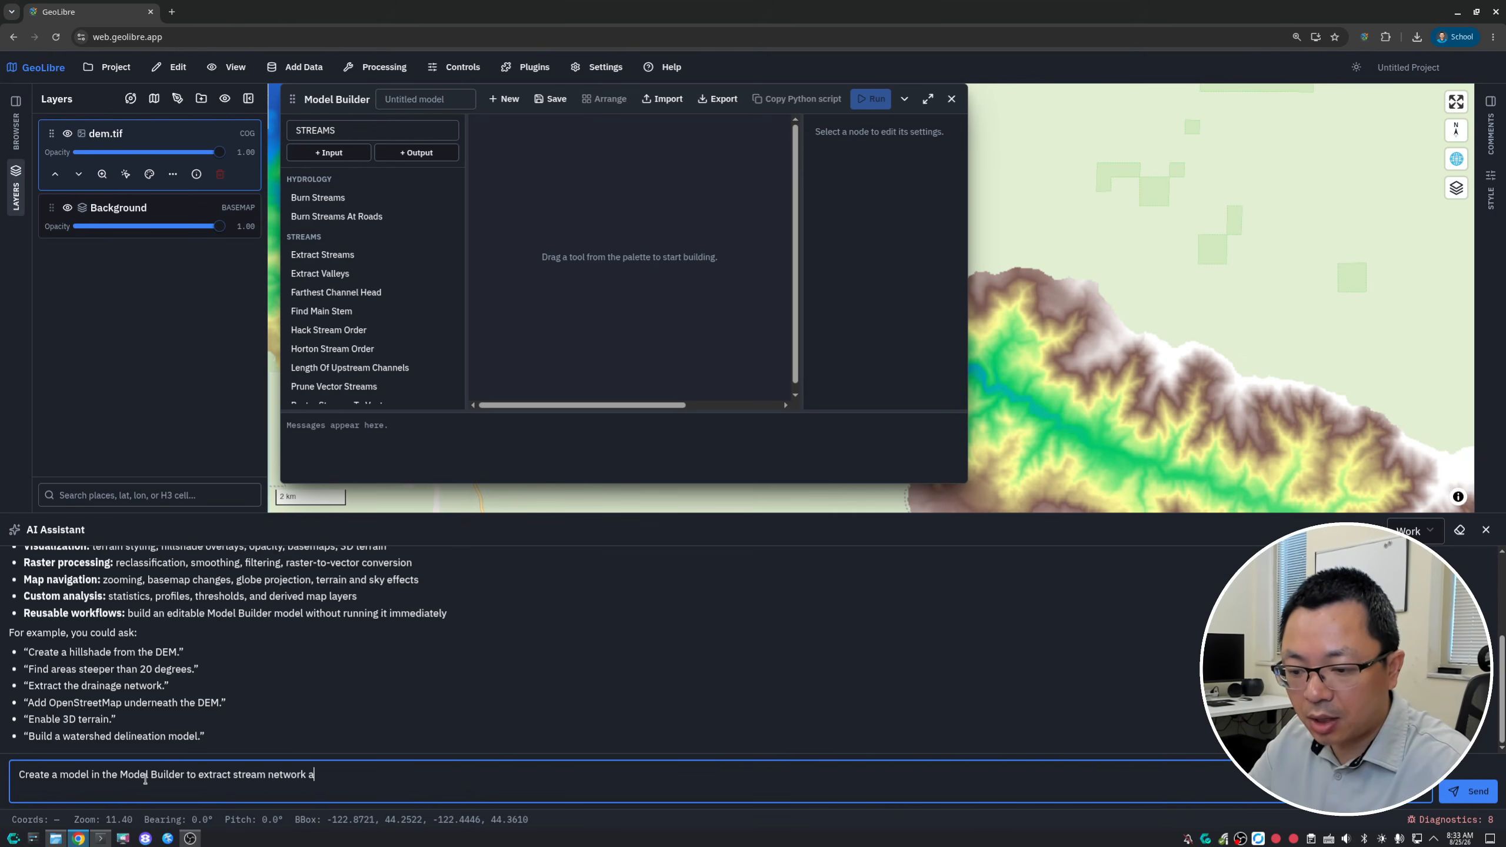
{"action": "type", "text": "s vector u"}
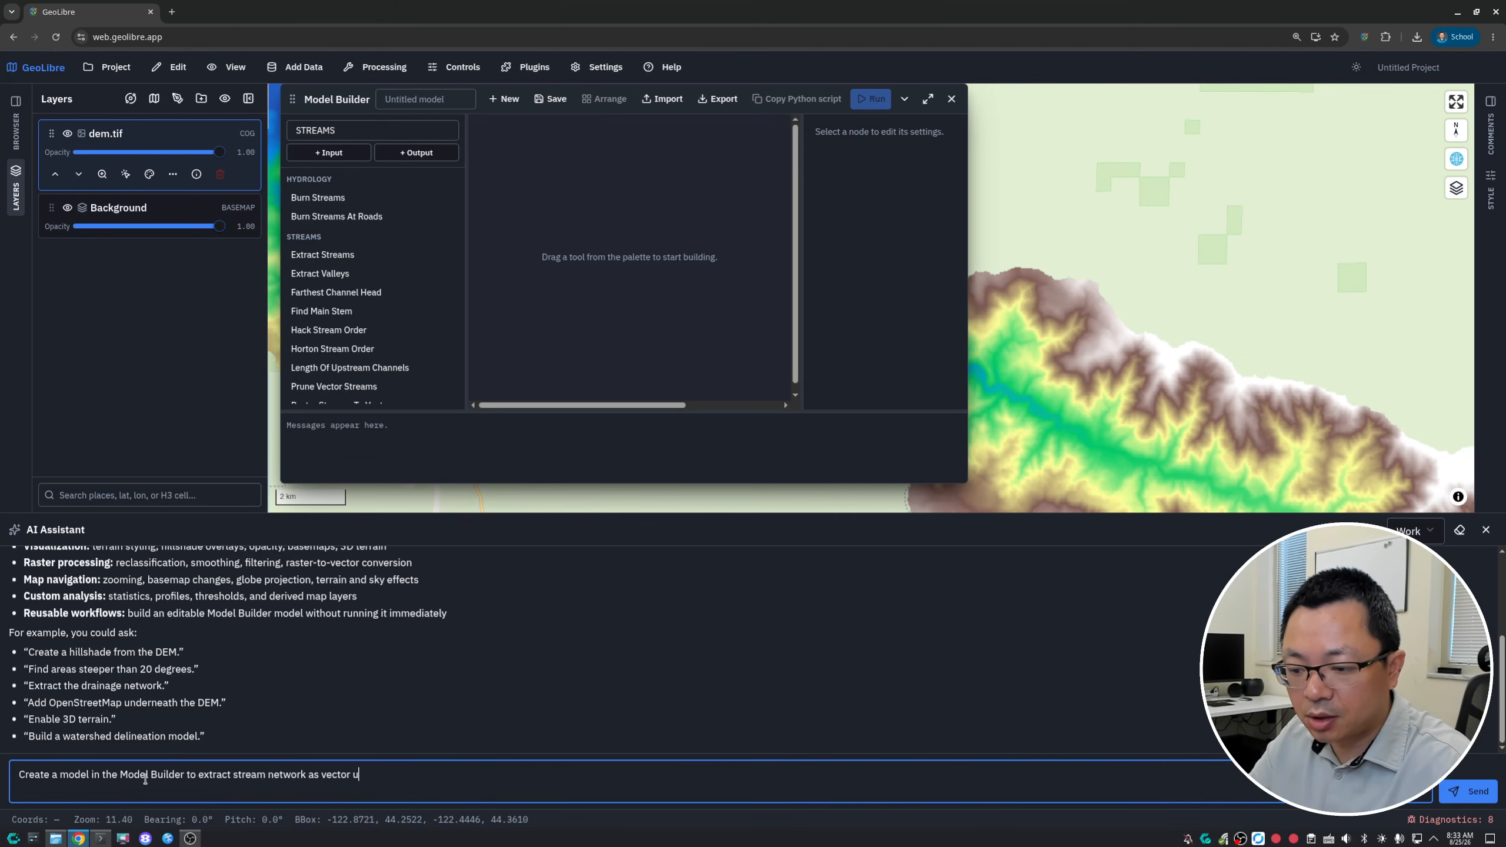
{"action": "type", "text": "sing dem.tif"}
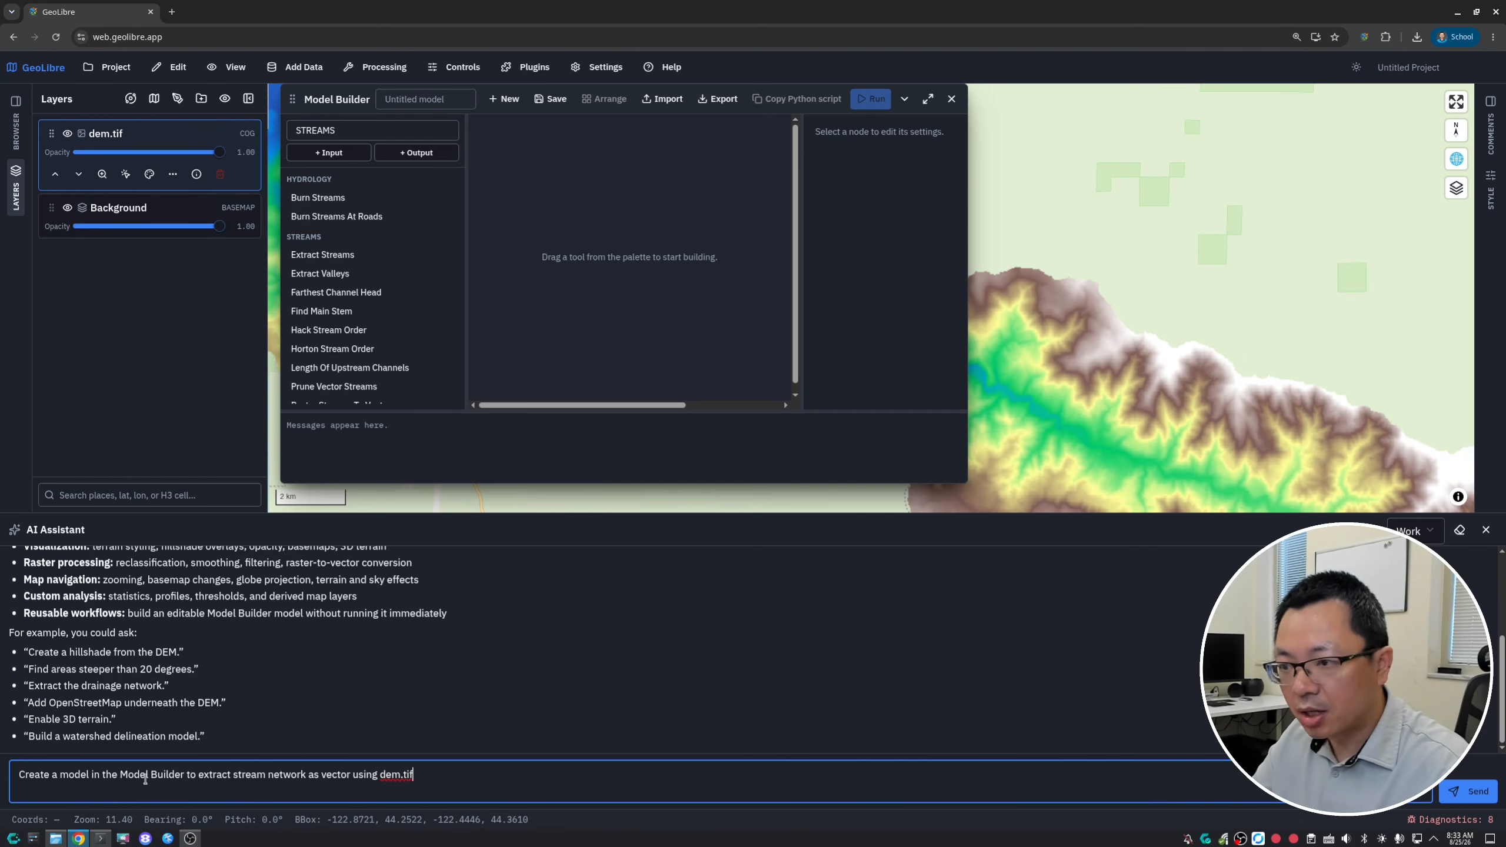
{"action": "key", "text": "Return"}
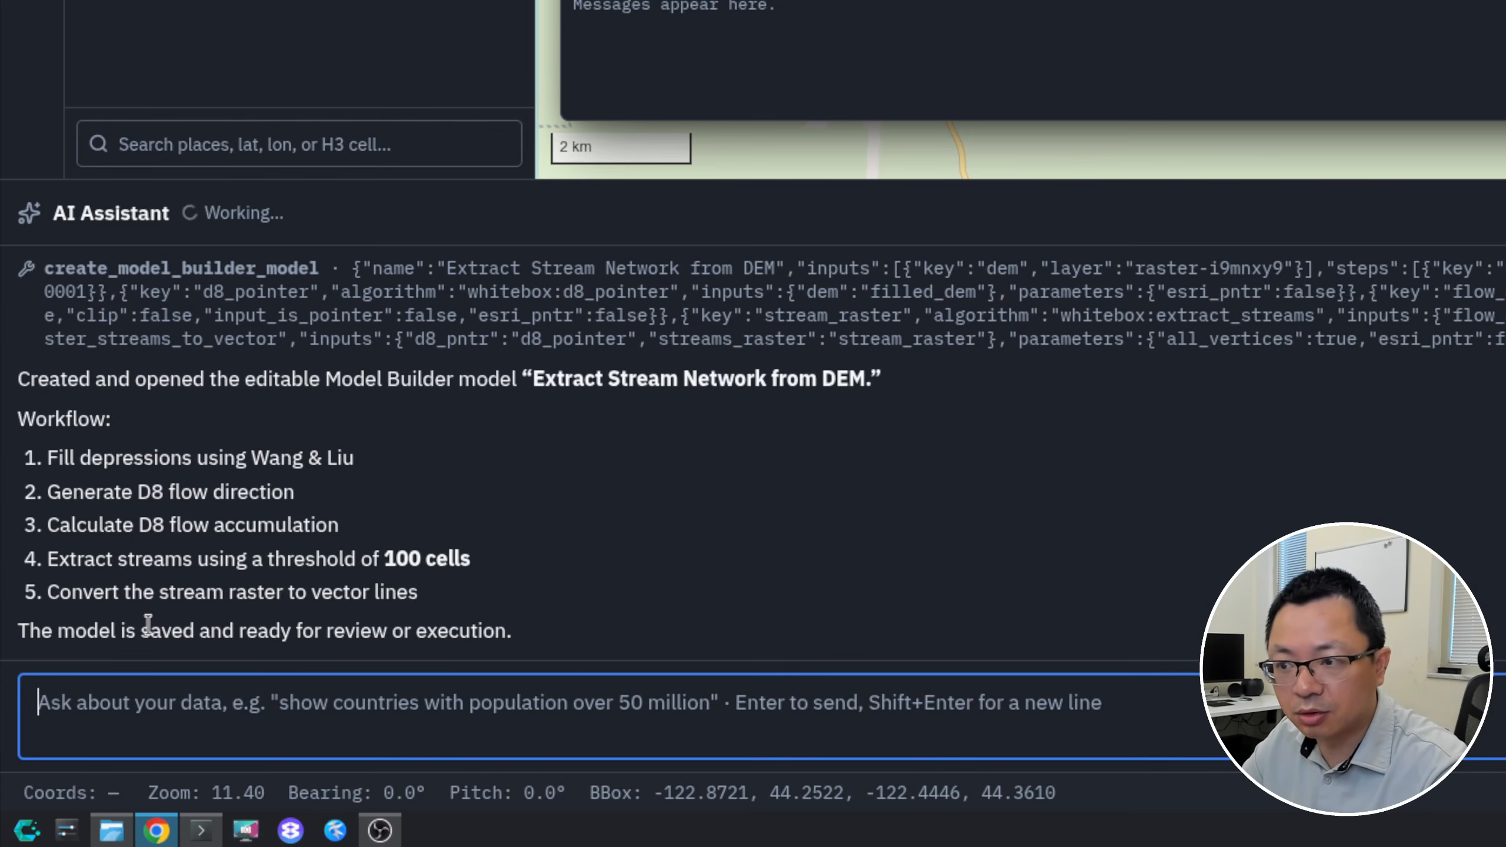
- Review each workflow step the assistant lists for the generated stream network model
{"action": "scroll", "coordinate": [416, 427], "scroll_direction": "up", "scroll_amount": 3}
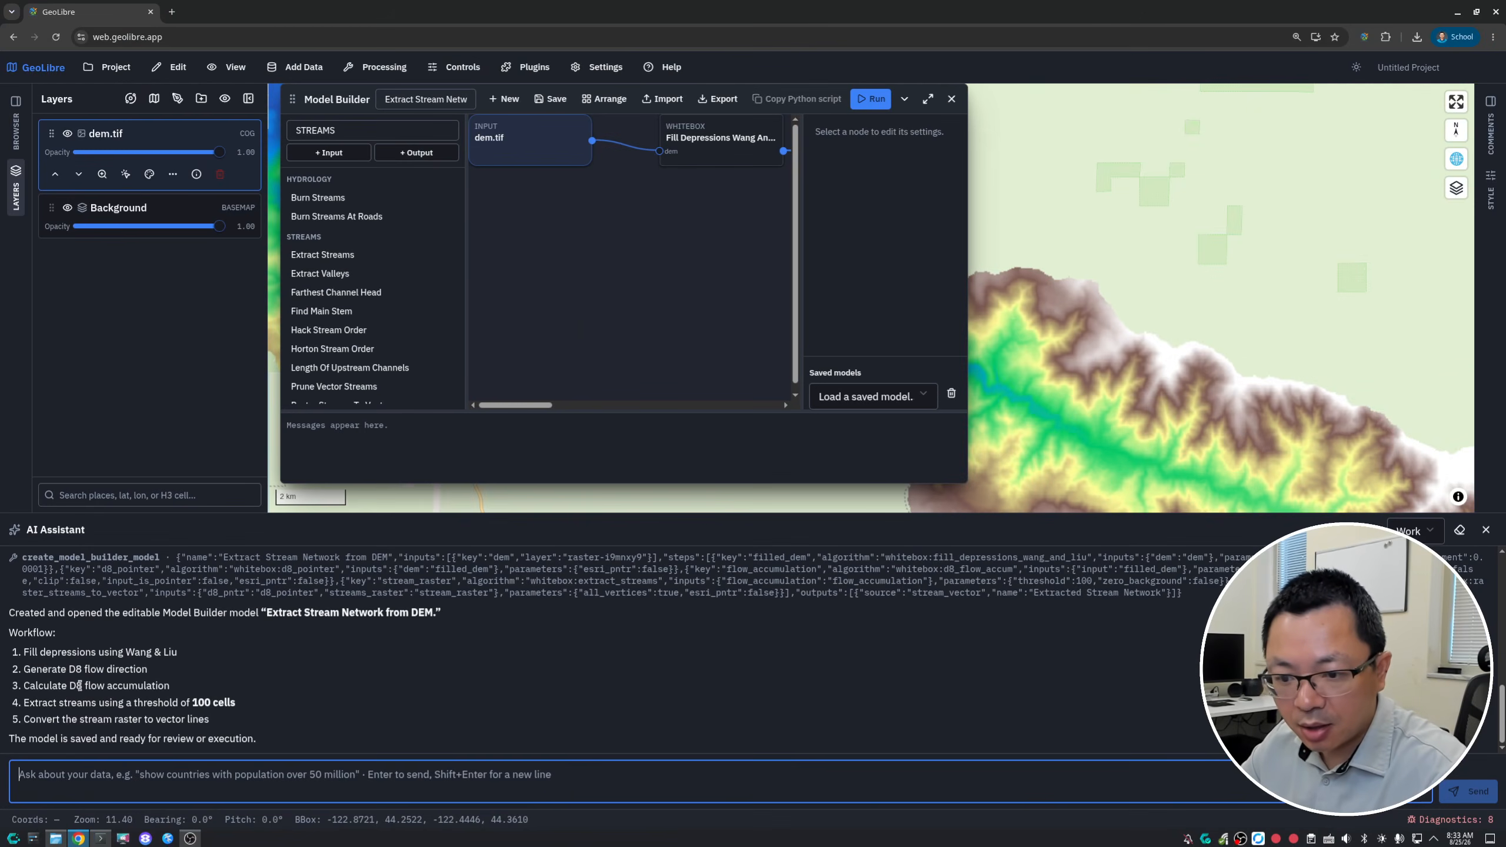
{"action": "left_click_drag", "start_coordinate": [22, 652], "coordinate": [191, 661]}
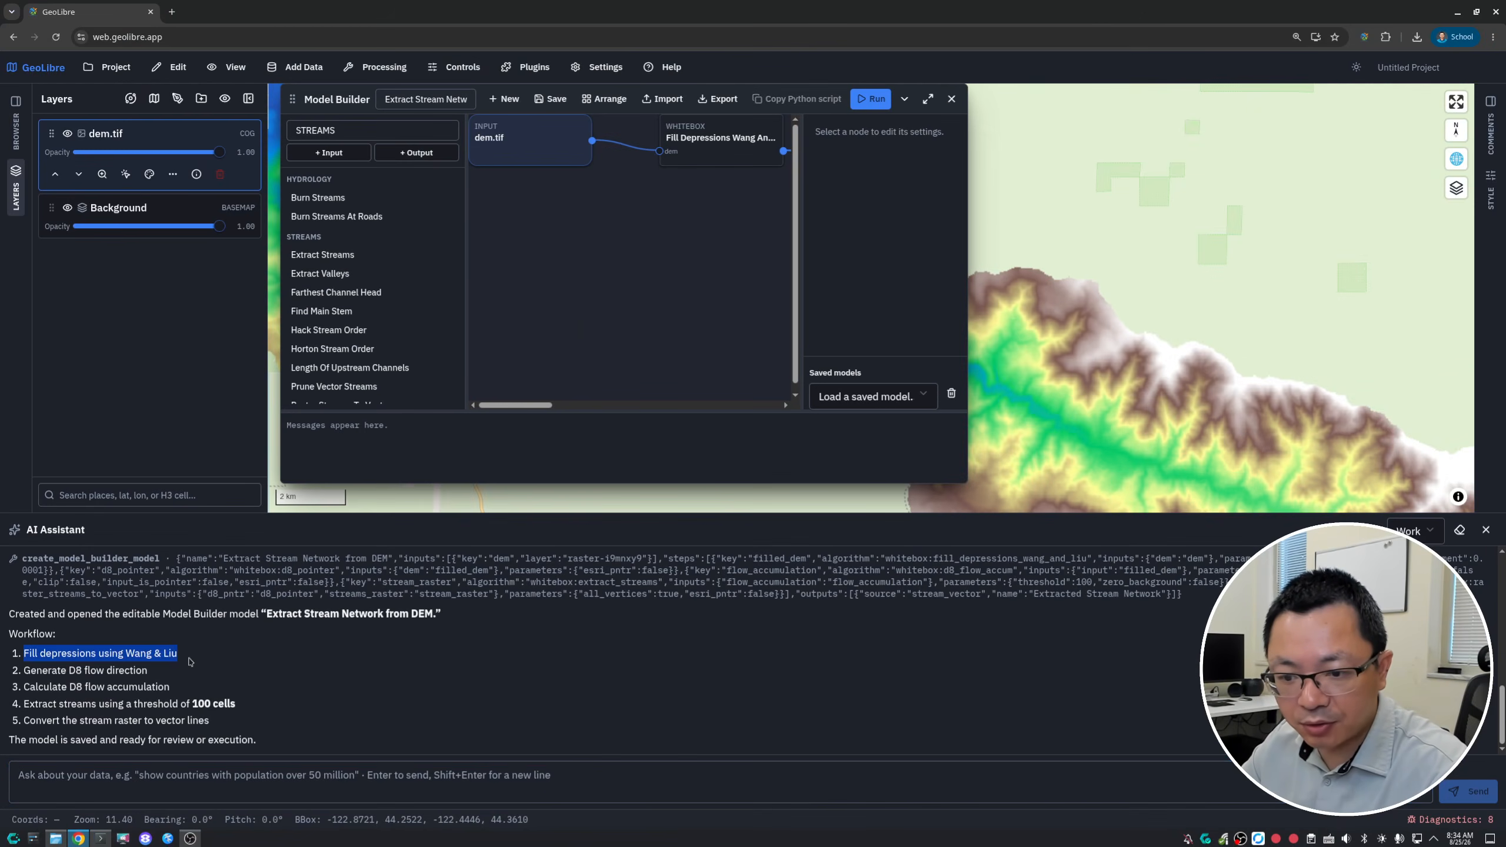
{"action": "left_click_drag", "start_coordinate": [36, 670], "coordinate": [167, 674]}
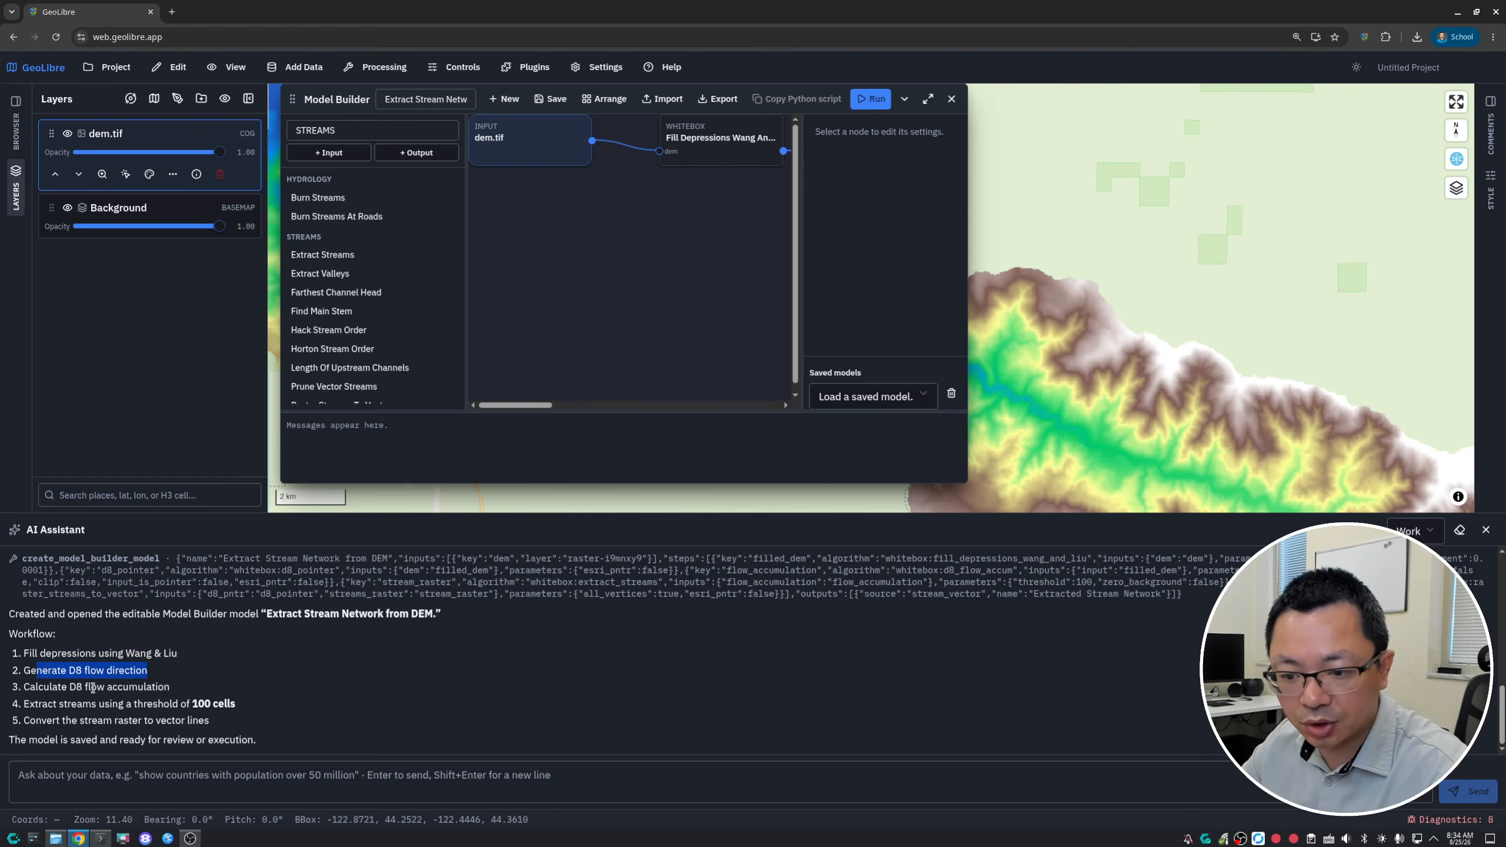
{"action": "left_click_drag", "start_coordinate": [77, 687], "coordinate": [182, 690]}
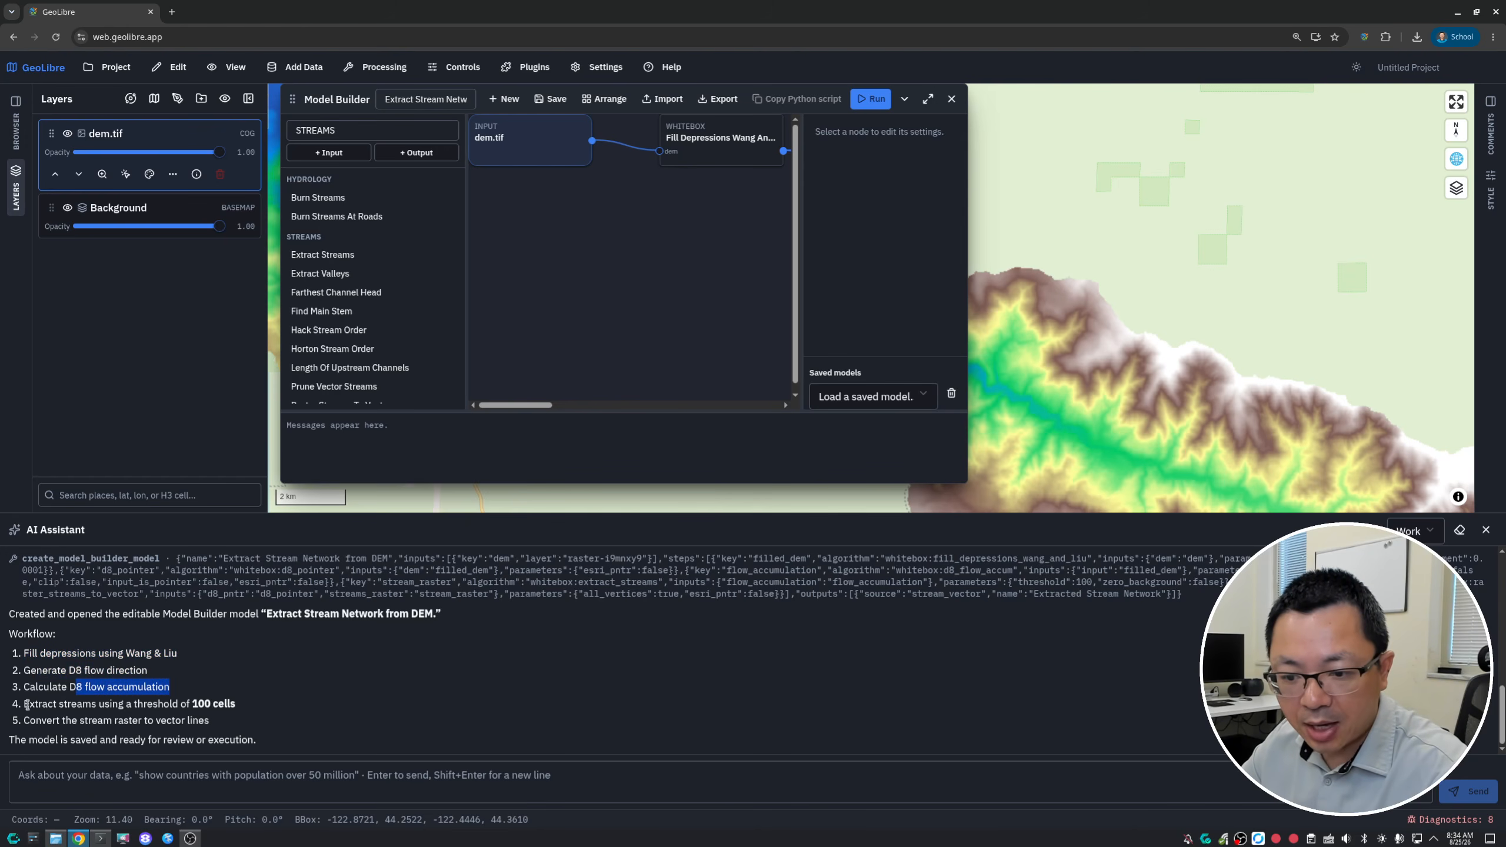
{"action": "left_click_drag", "start_coordinate": [28, 703], "coordinate": [228, 703]}
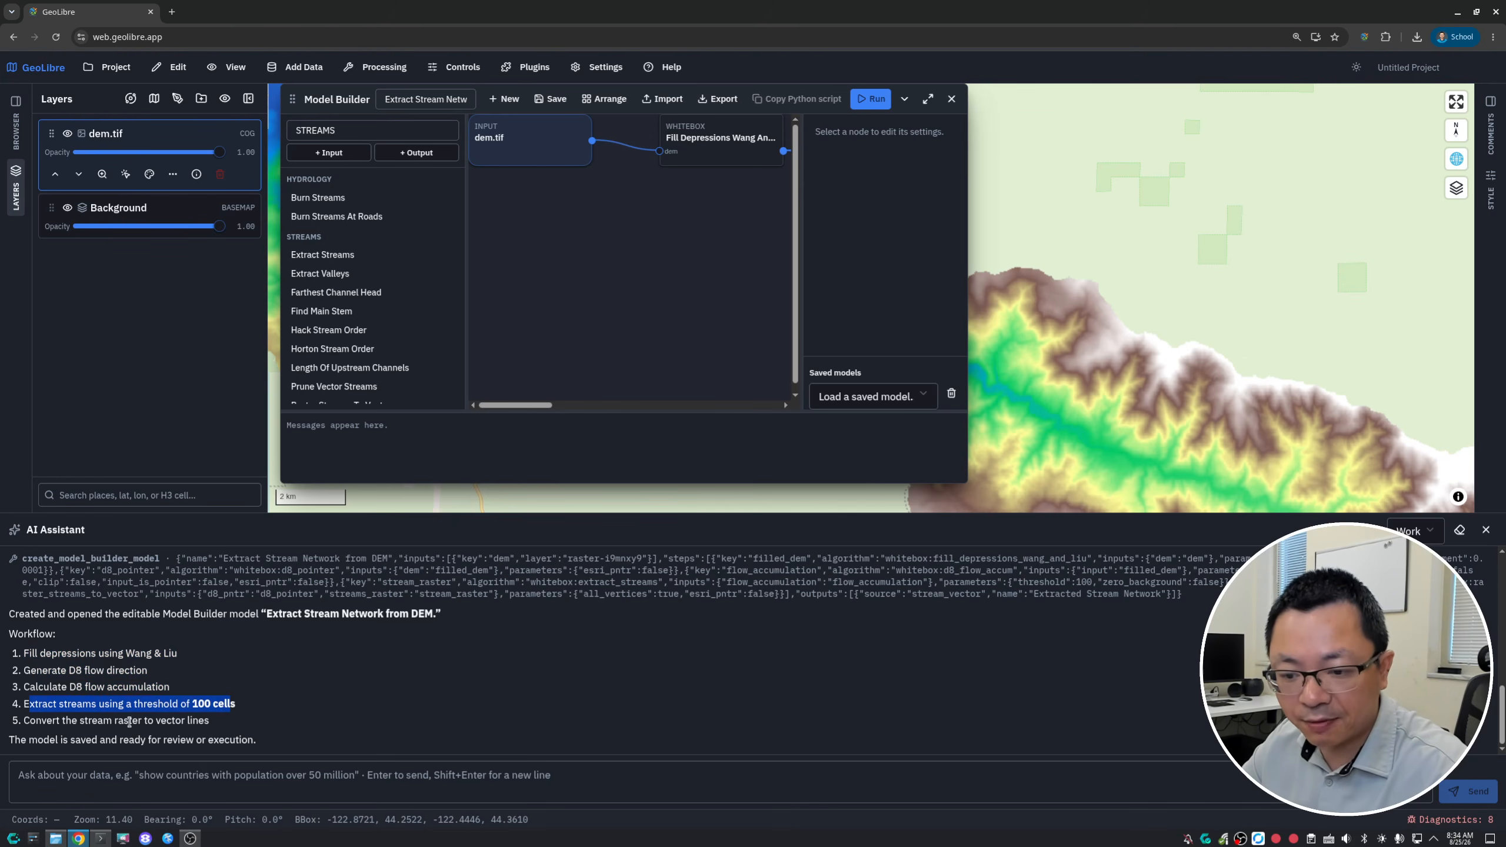
{"action": "left_click_drag", "start_coordinate": [25, 721], "coordinate": [198, 735]}
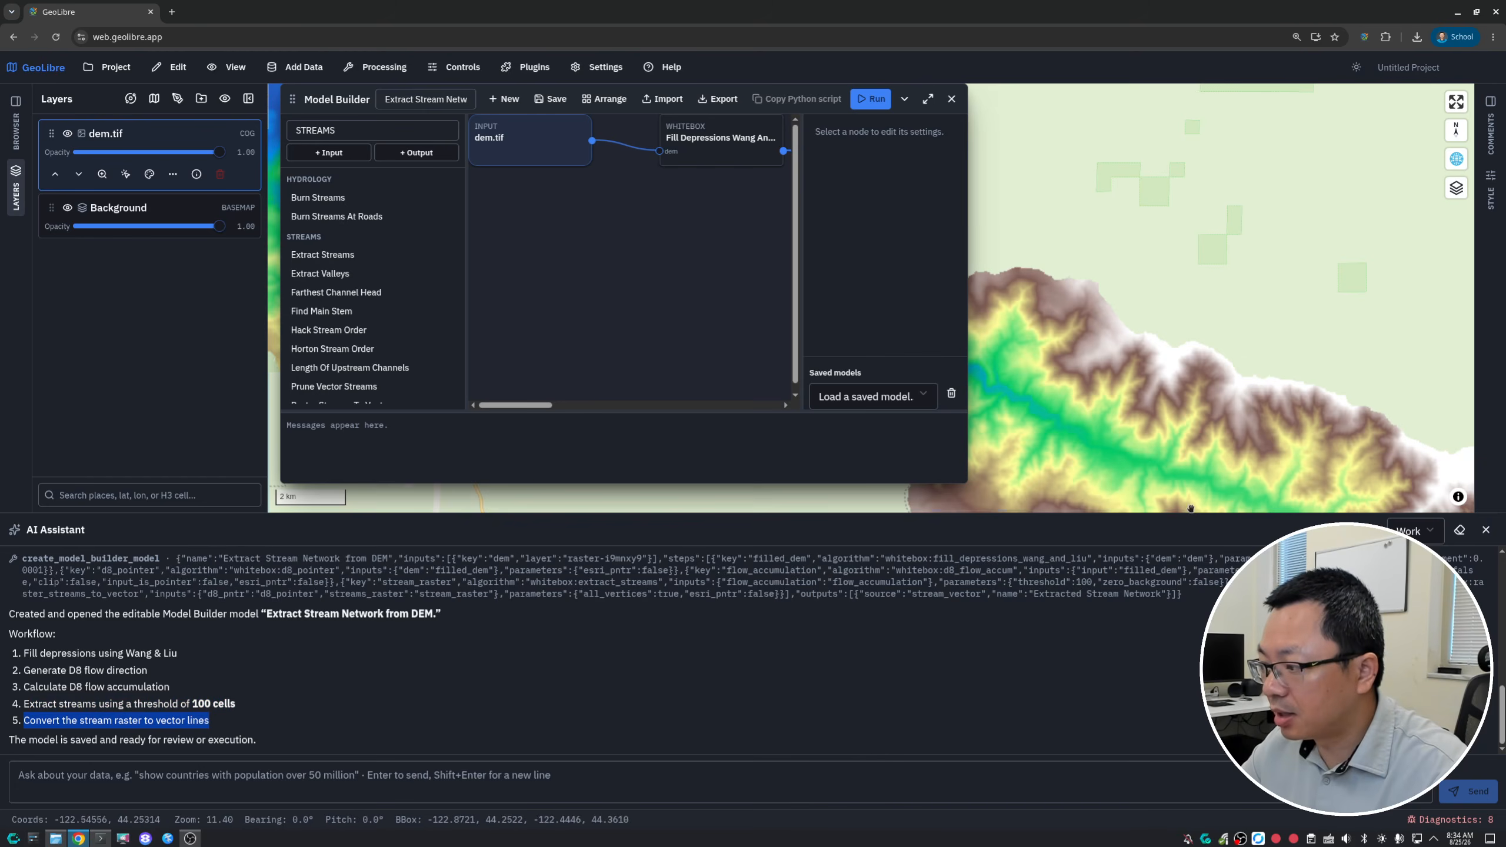
- Shrink the AI Assistant panel, maximize the Model Builder window, and auto-arrange the generated model's nodes
{"action": "left_click_drag", "start_coordinate": [1189, 516], "coordinate": [1189, 692]}
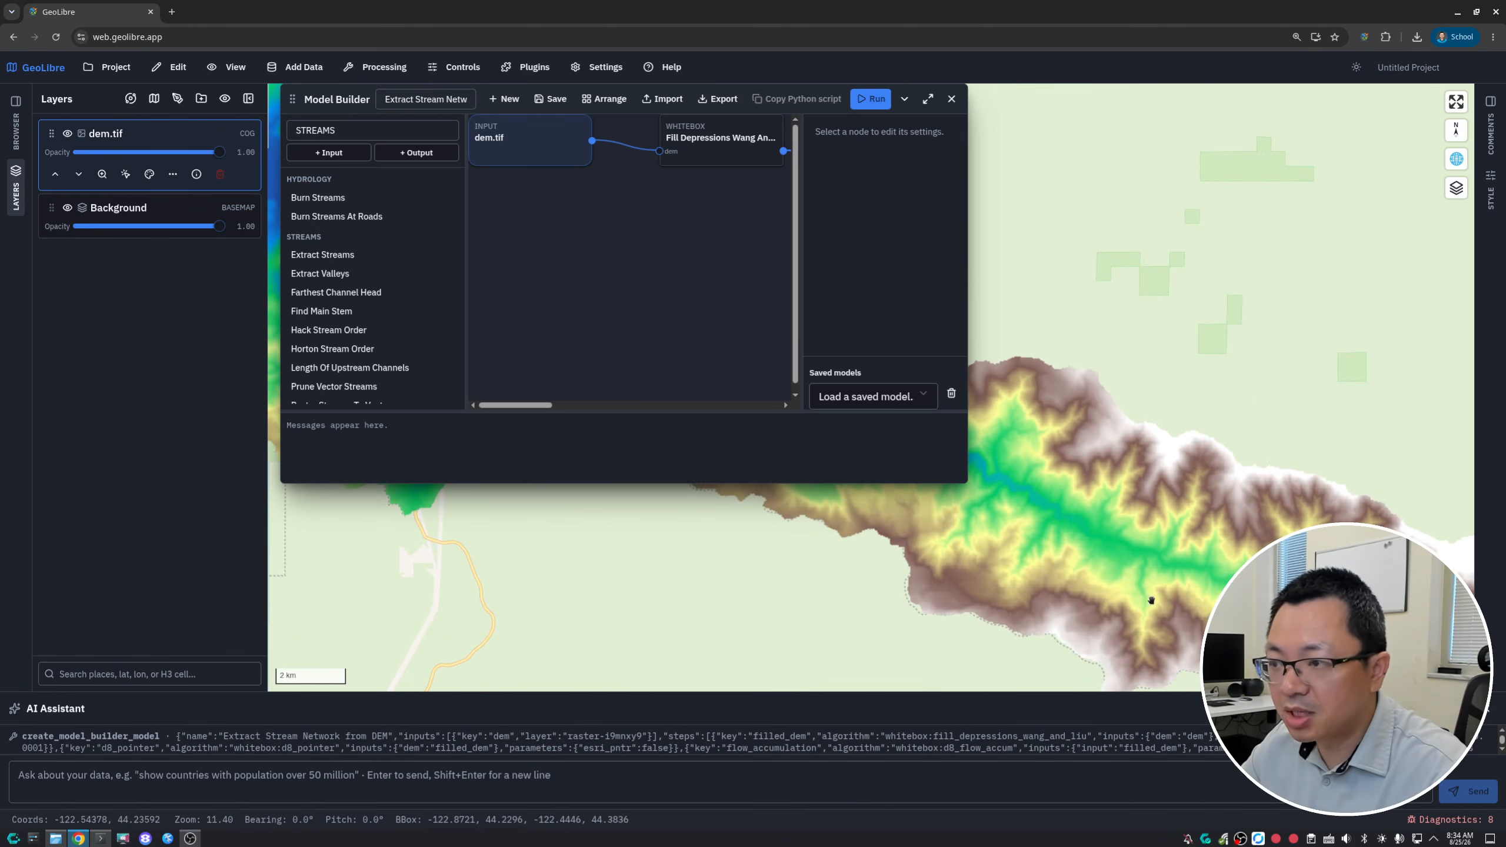
{"action": "left_click", "coordinate": [926, 102]}
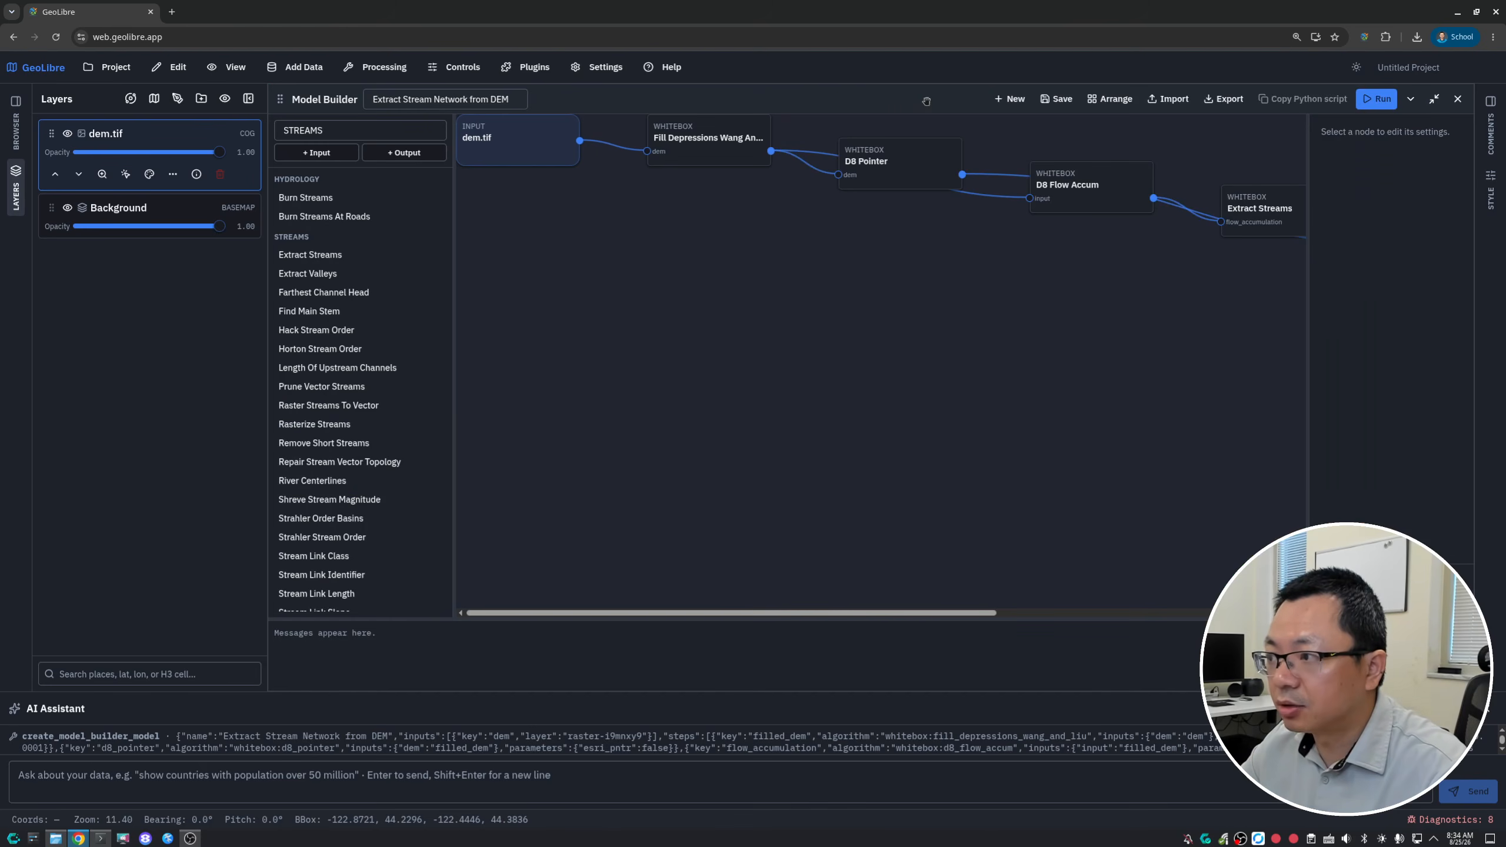
{"action": "left_click", "coordinate": [1105, 102]}
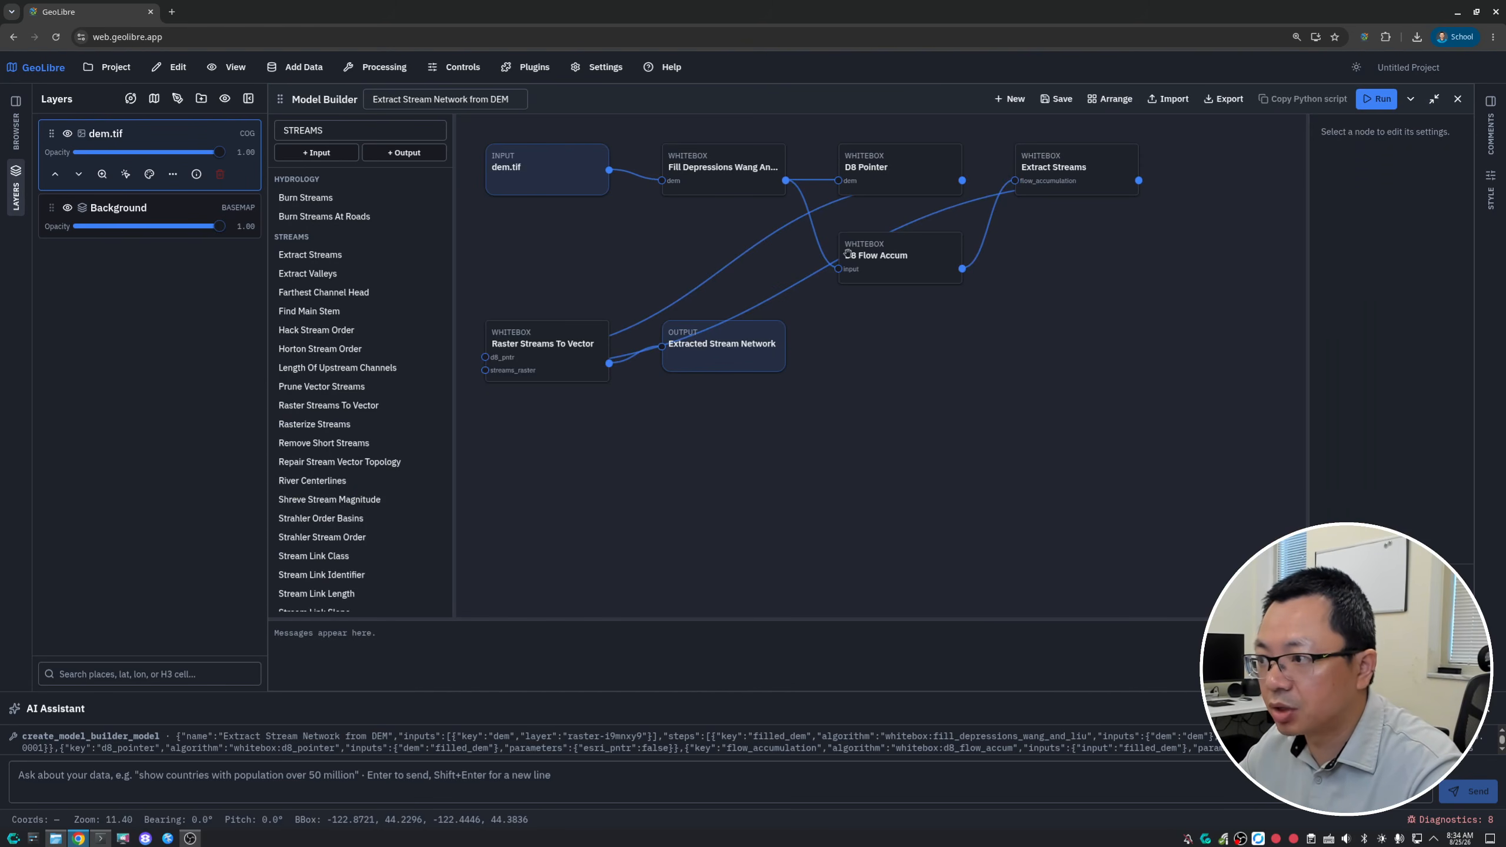
- Review the settings of the generated model's tool nodes, including D8 Pointer, Extract Streams, Raster Streams To Vector and D8 Flow Accum
{"action": "left_click", "coordinate": [761, 170]}
{"action": "left_click", "coordinate": [899, 169]}
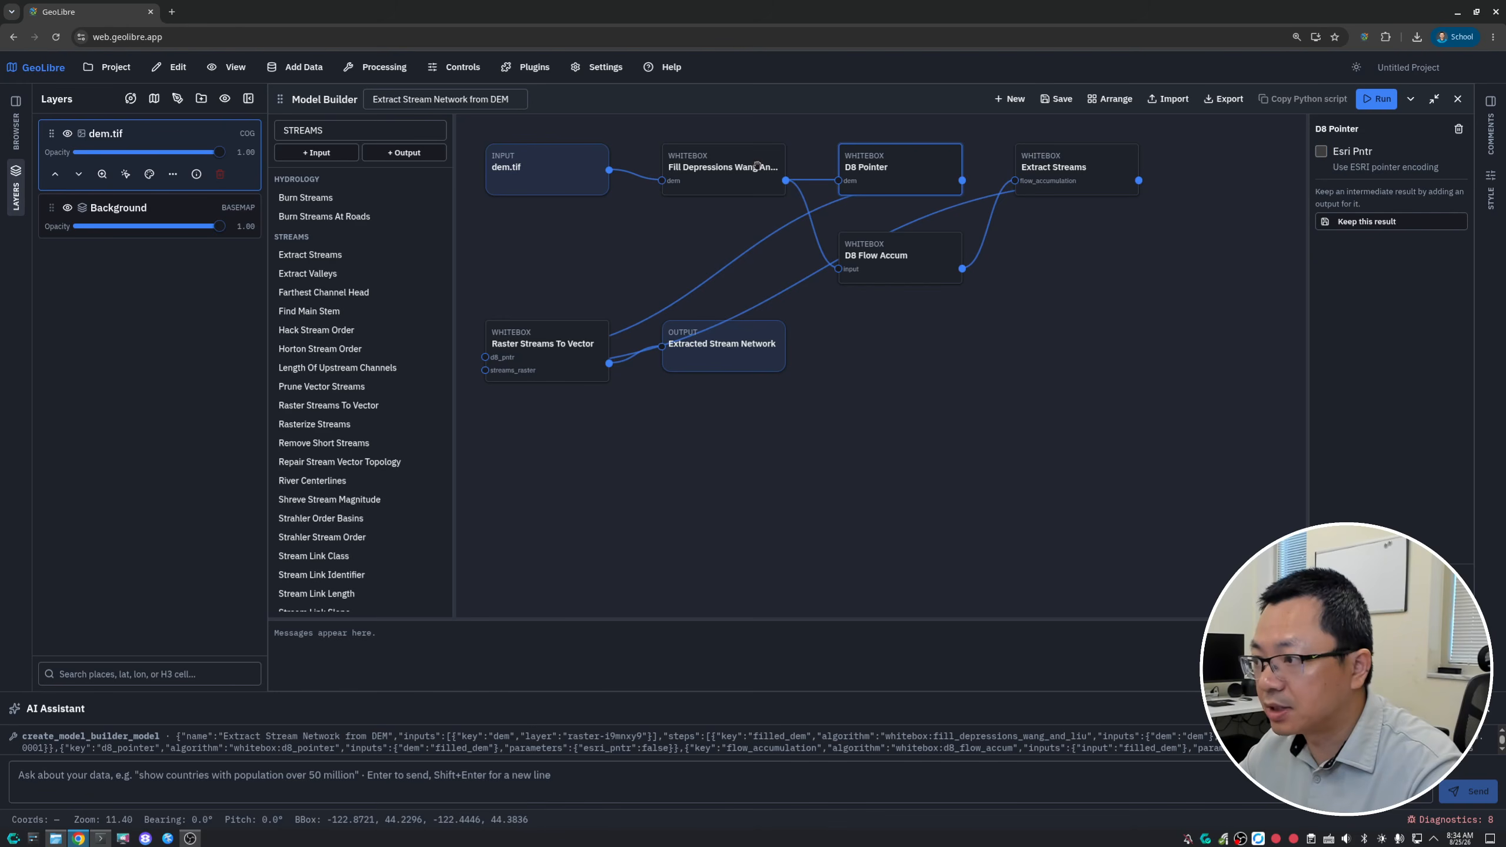
{"action": "left_click", "coordinate": [1025, 171]}
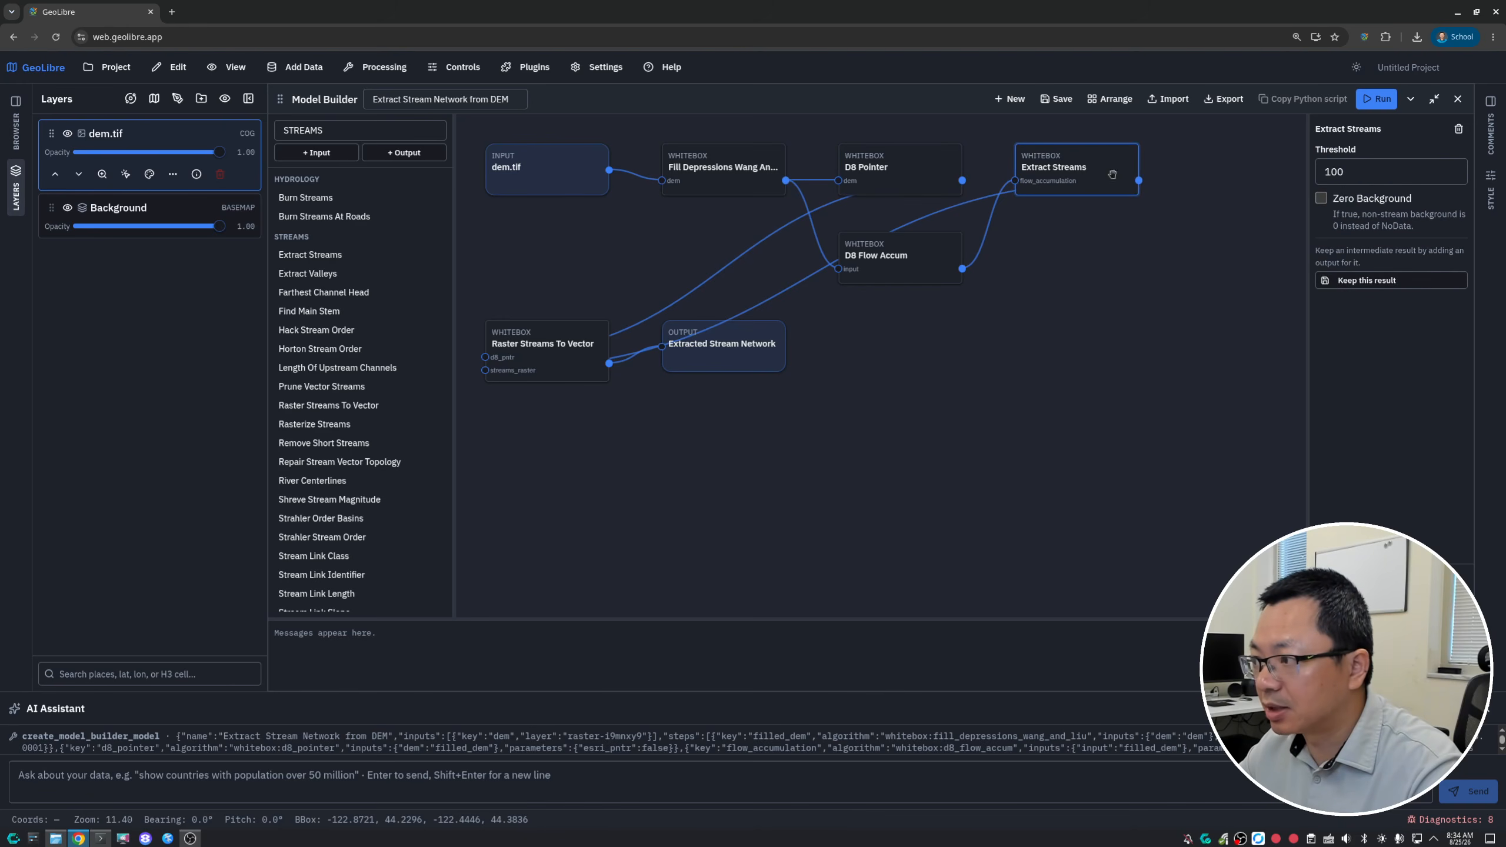
{"action": "left_click", "coordinate": [1366, 169]}
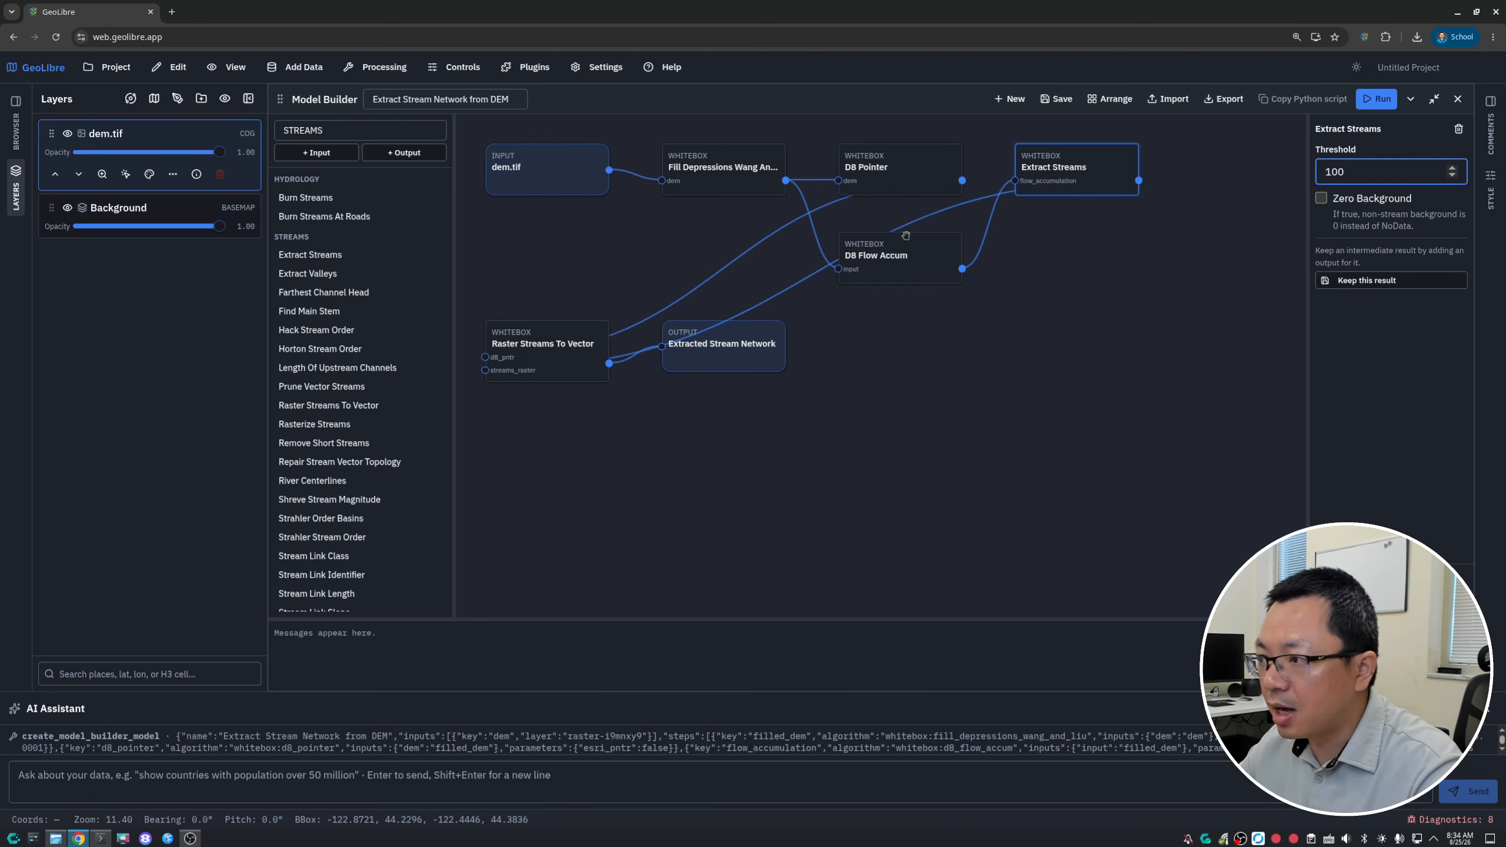
{"action": "left_click", "coordinate": [877, 165]}
{"action": "left_click", "coordinate": [1047, 157]}
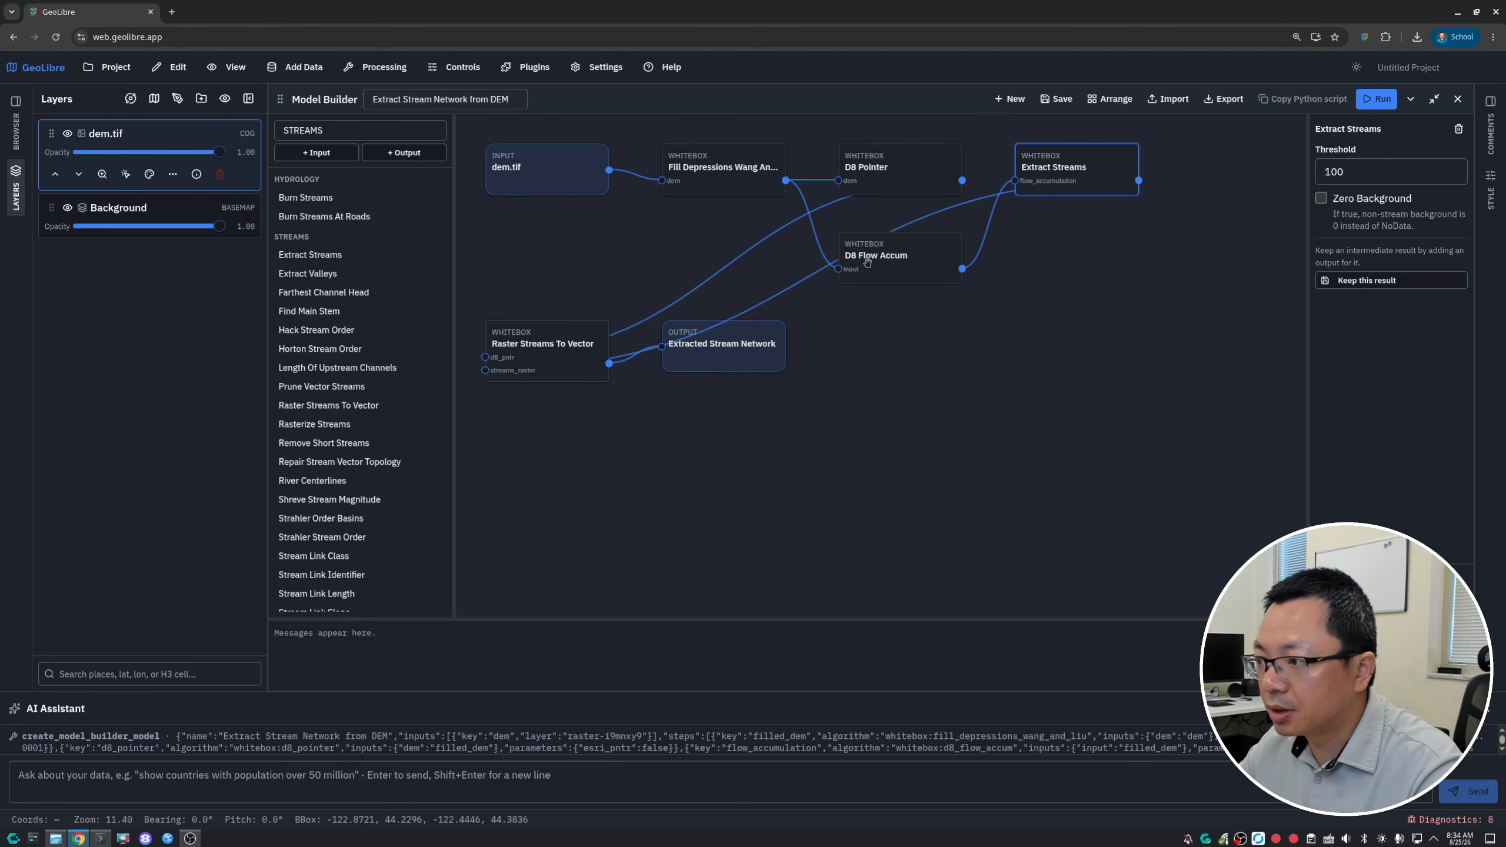
{"action": "left_click", "coordinate": [534, 354]}
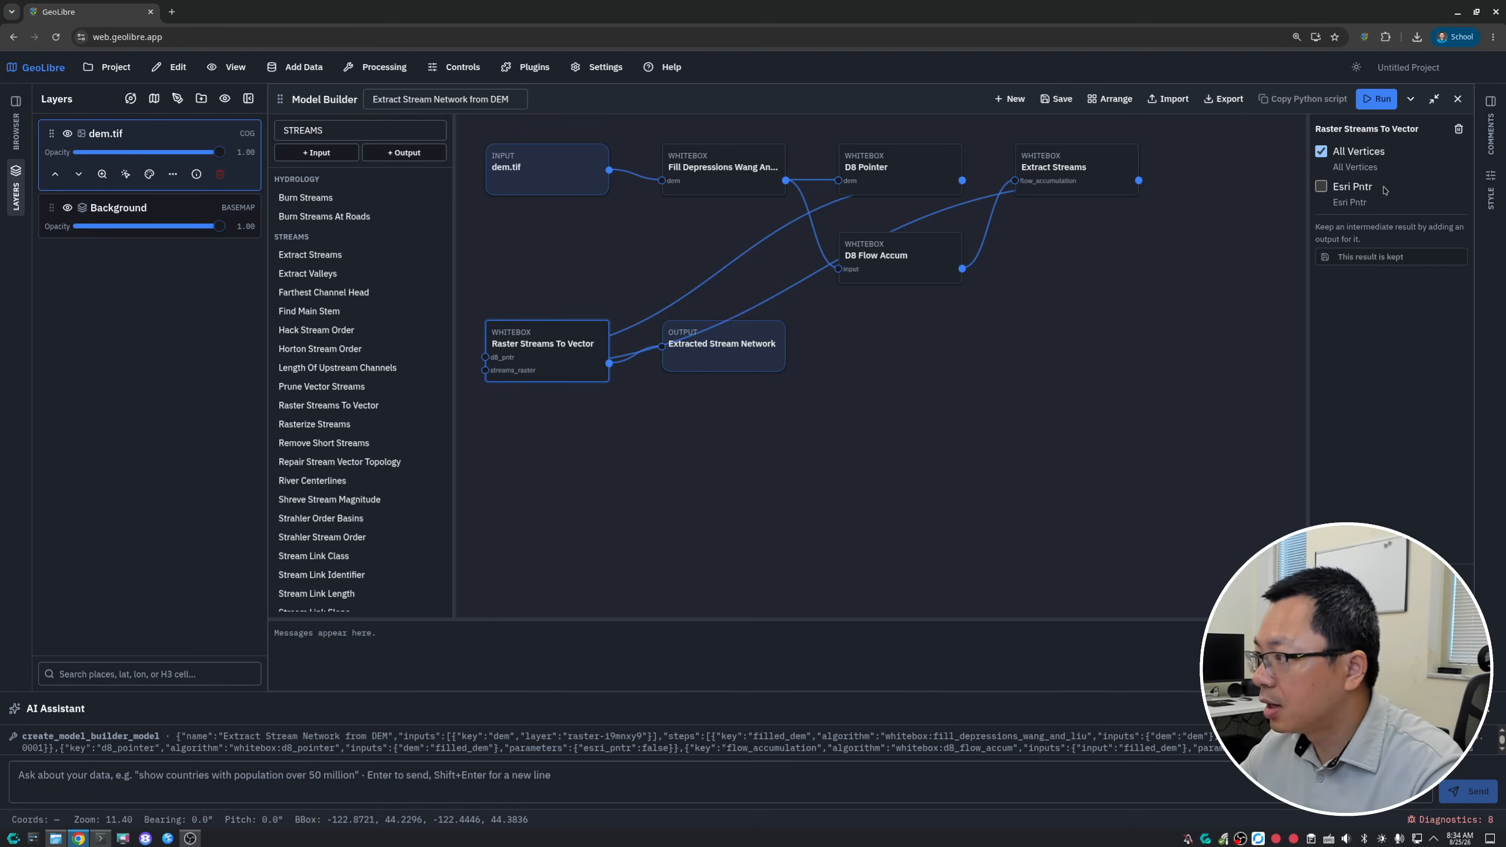
{"action": "left_click", "coordinate": [908, 248]}
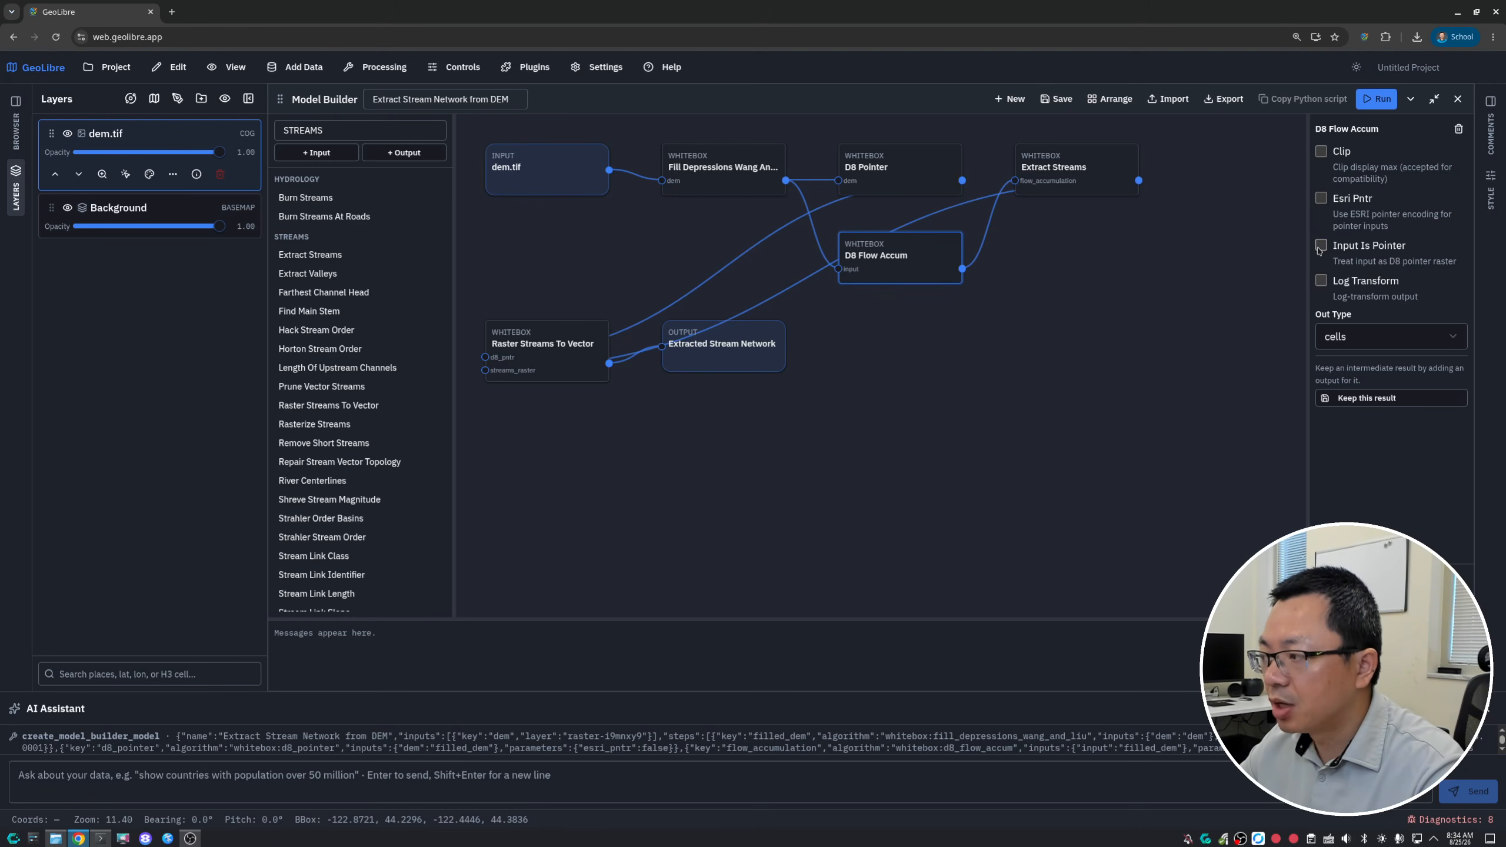
- Reposition the D8 Flow Accum and Extracted Stream Network nodes slightly lower on the canvas to separate the connection lines
{"action": "left_click_drag", "start_coordinate": [914, 262], "coordinate": [927, 304]}
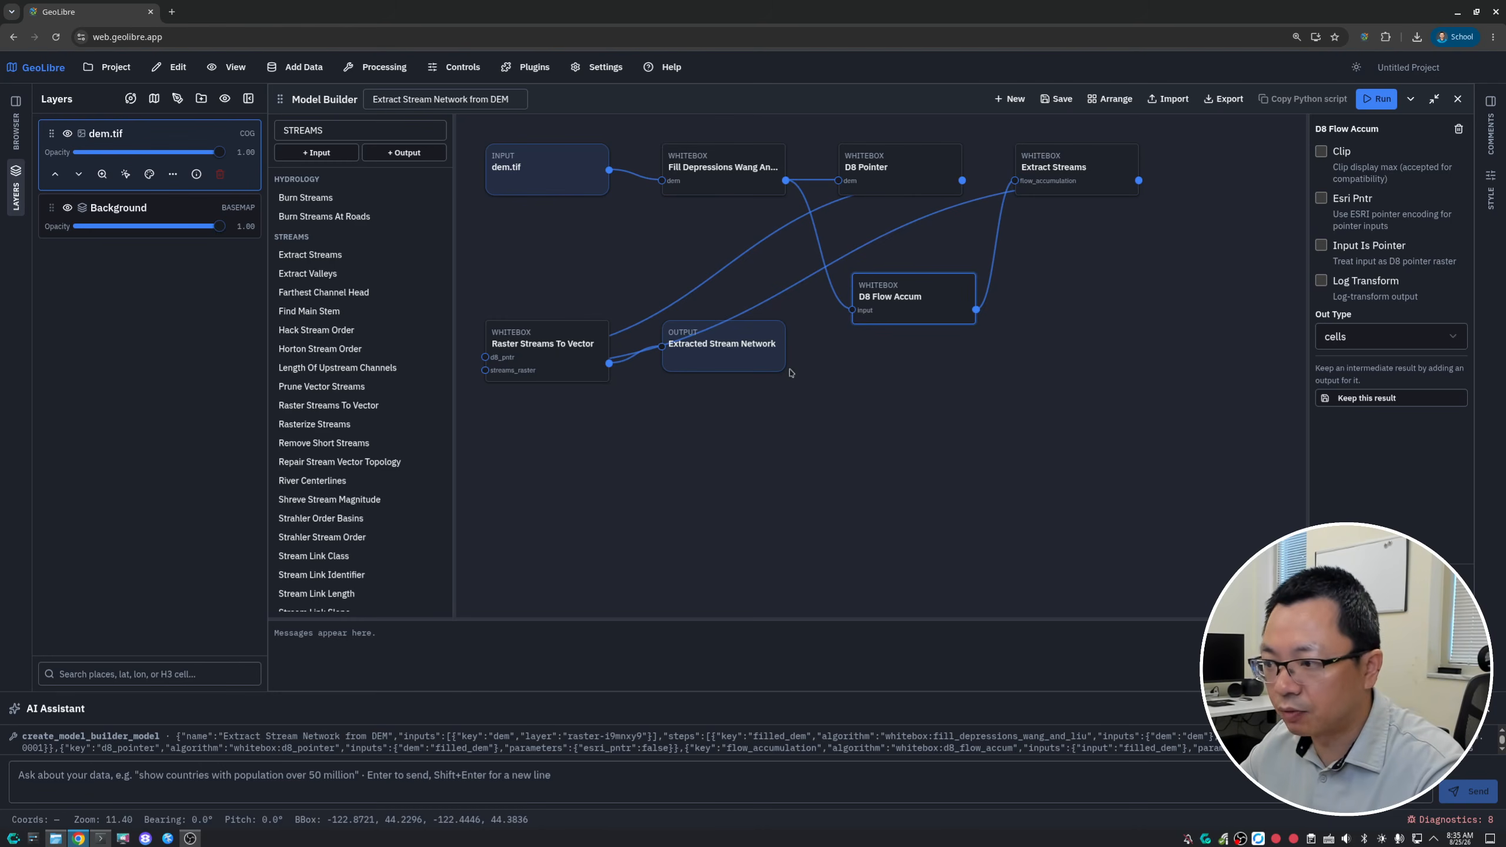
{"action": "left_click_drag", "start_coordinate": [757, 349], "coordinate": [784, 378]}
{"action": "left_click_drag", "start_coordinate": [900, 305], "coordinate": [890, 309]}
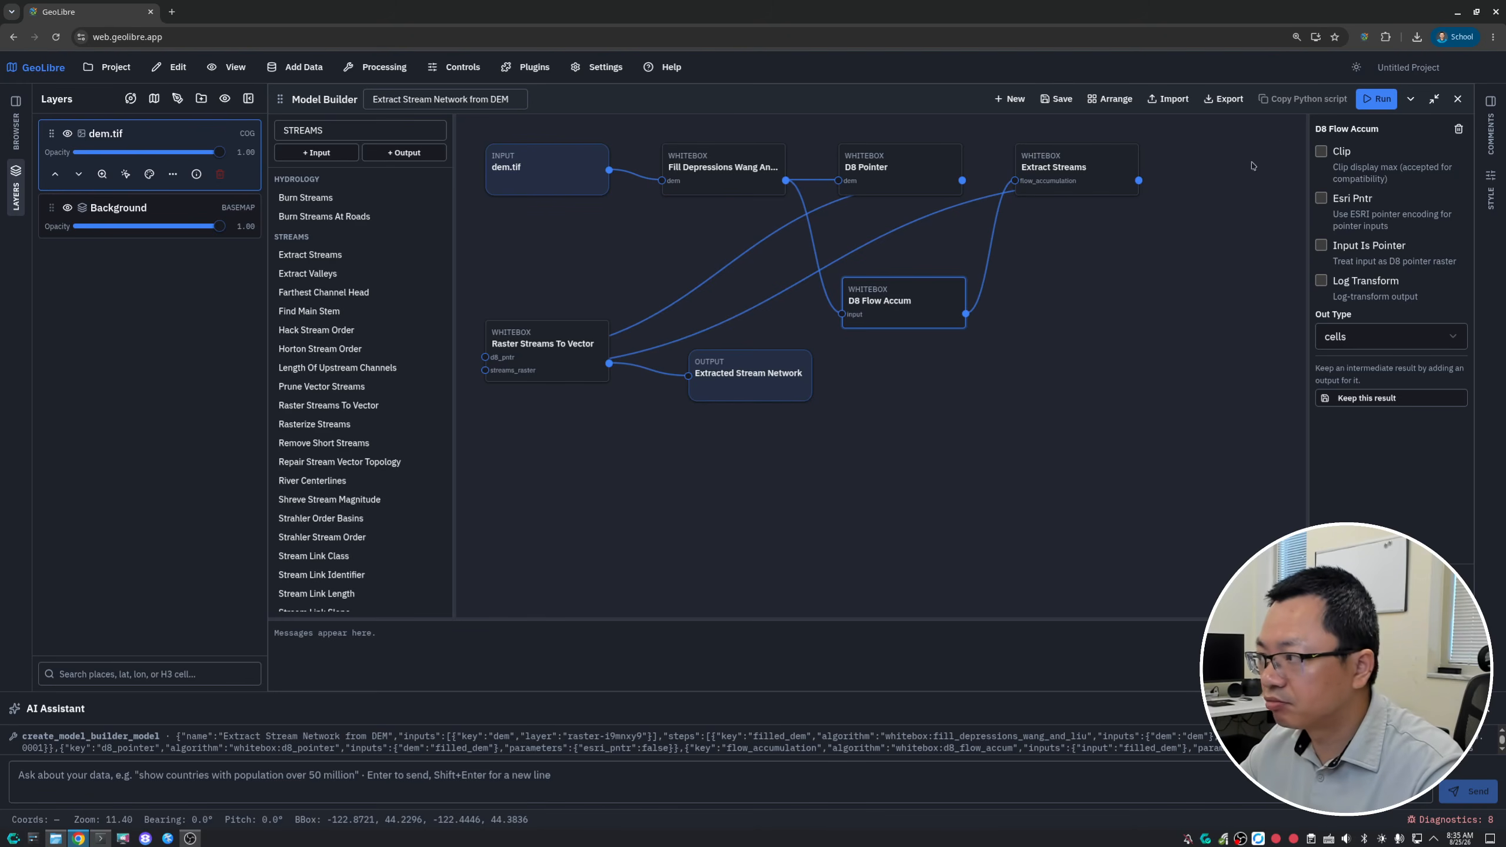
- Restore the Model Builder window to its smaller size with the nodes auto-arranged, and run the stream extraction model
{"action": "left_click", "coordinate": [1435, 100]}
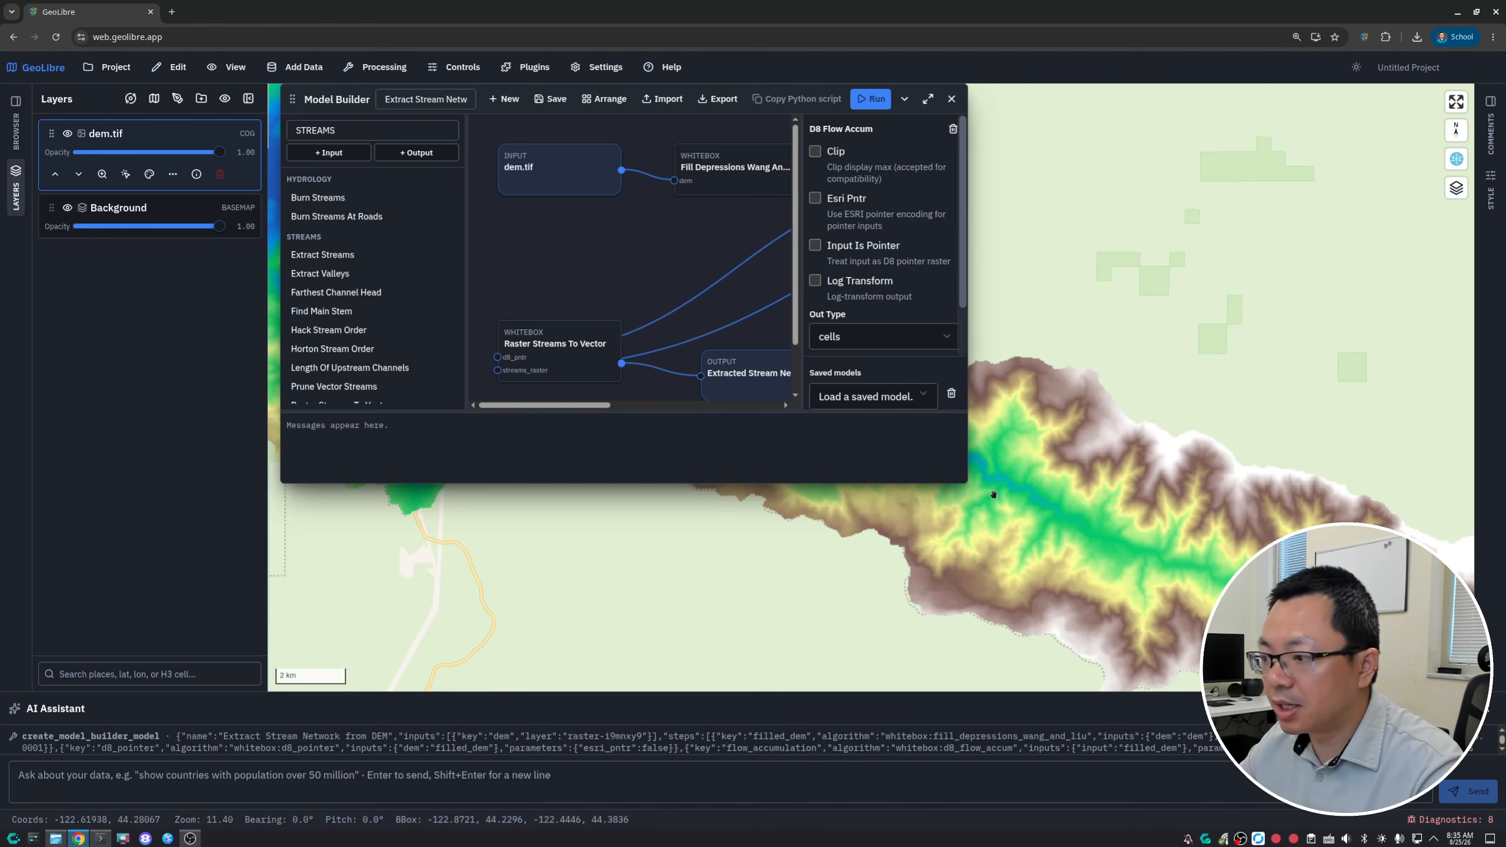
{"action": "left_click", "coordinate": [603, 98]}
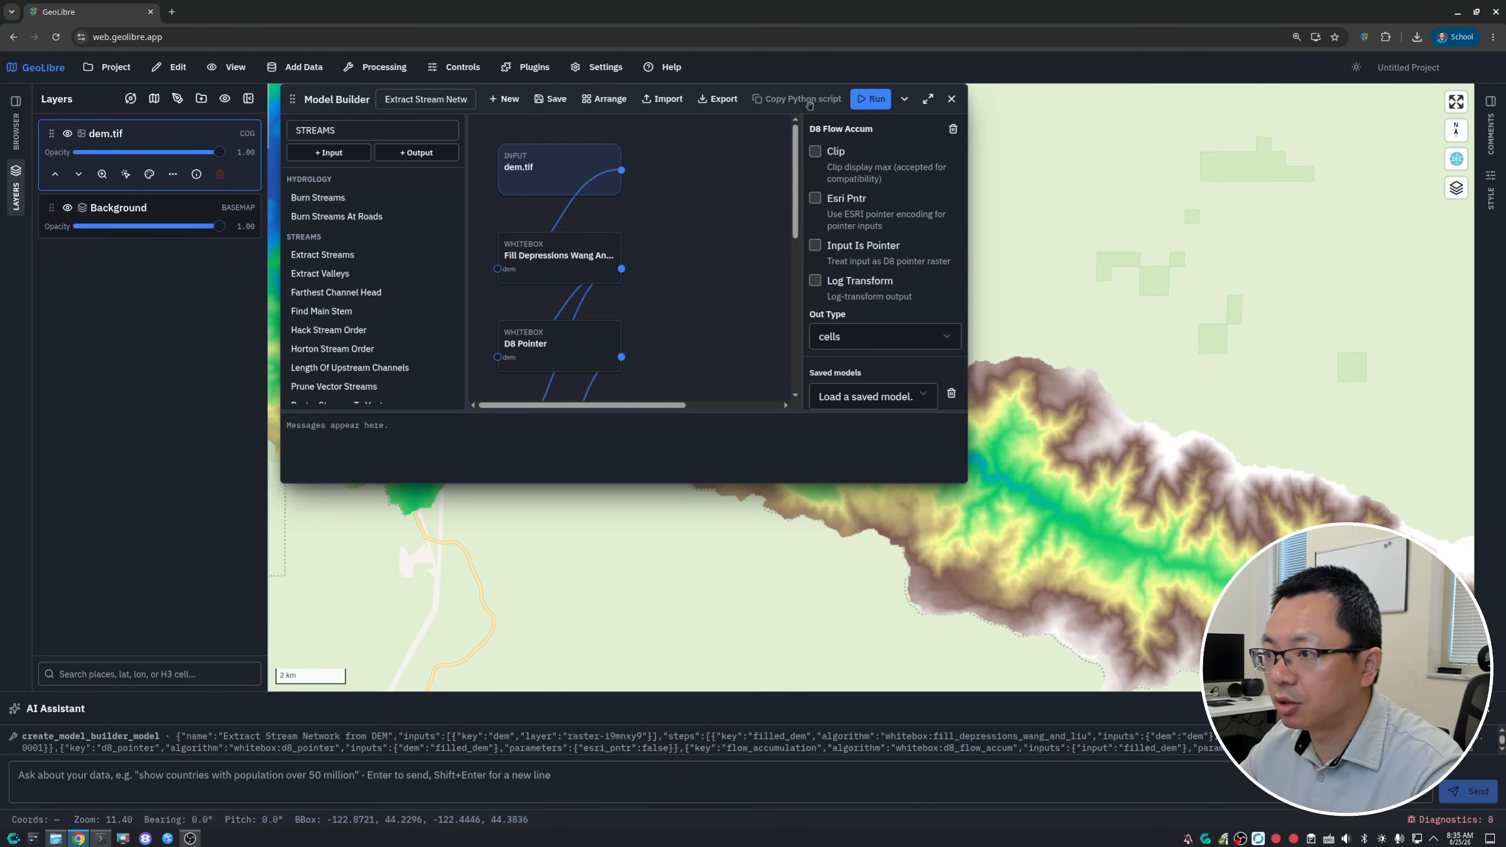
{"action": "left_click", "coordinate": [870, 102]}
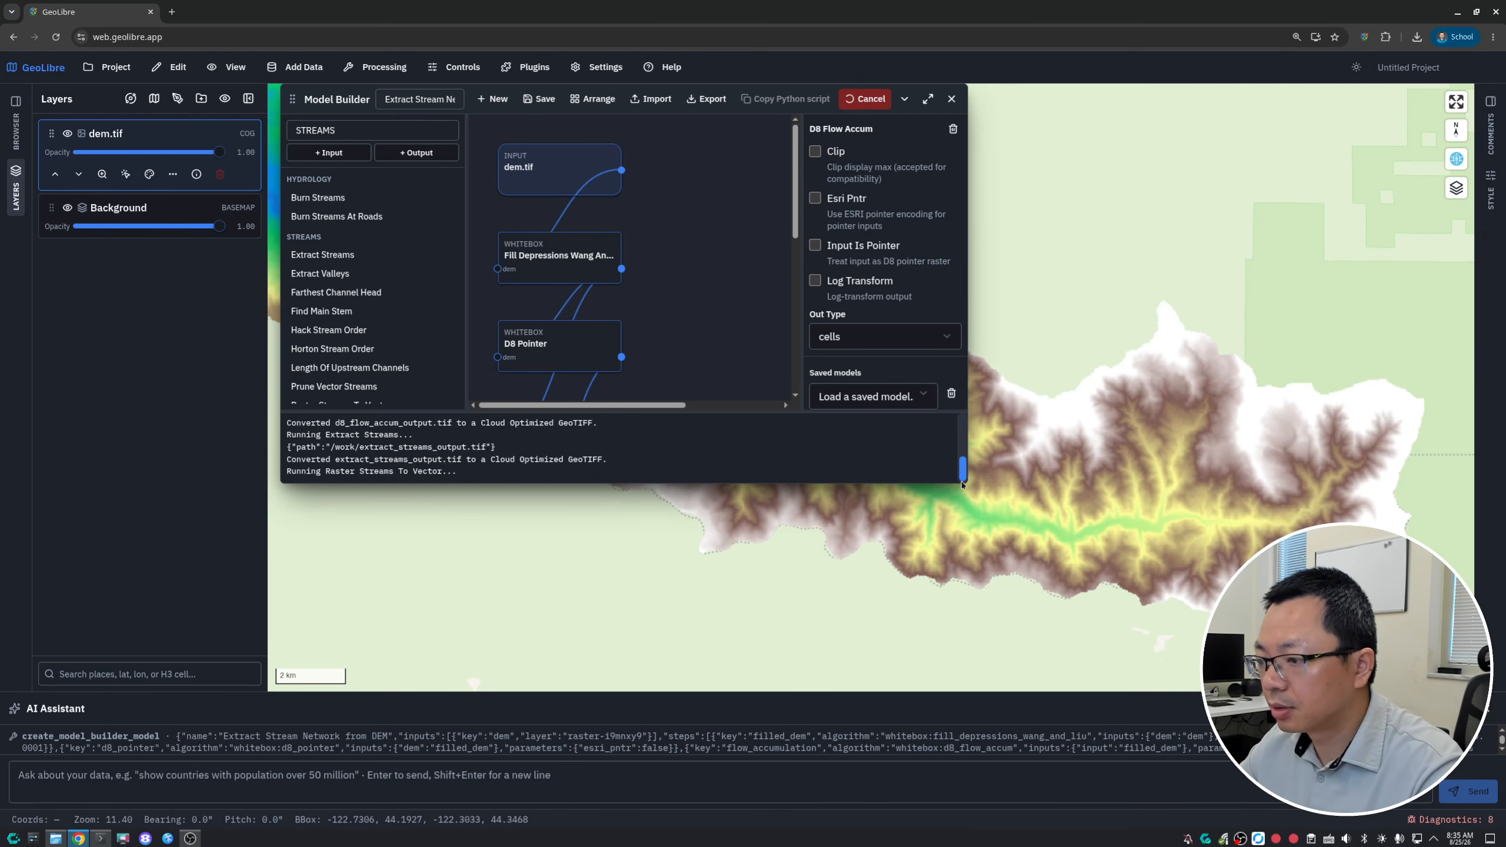
- Examine the extracted stream network over the DEM at several zoom levels on the map
{"action": "scroll", "coordinate": [1213, 513], "scroll_direction": "up", "scroll_amount": 5}
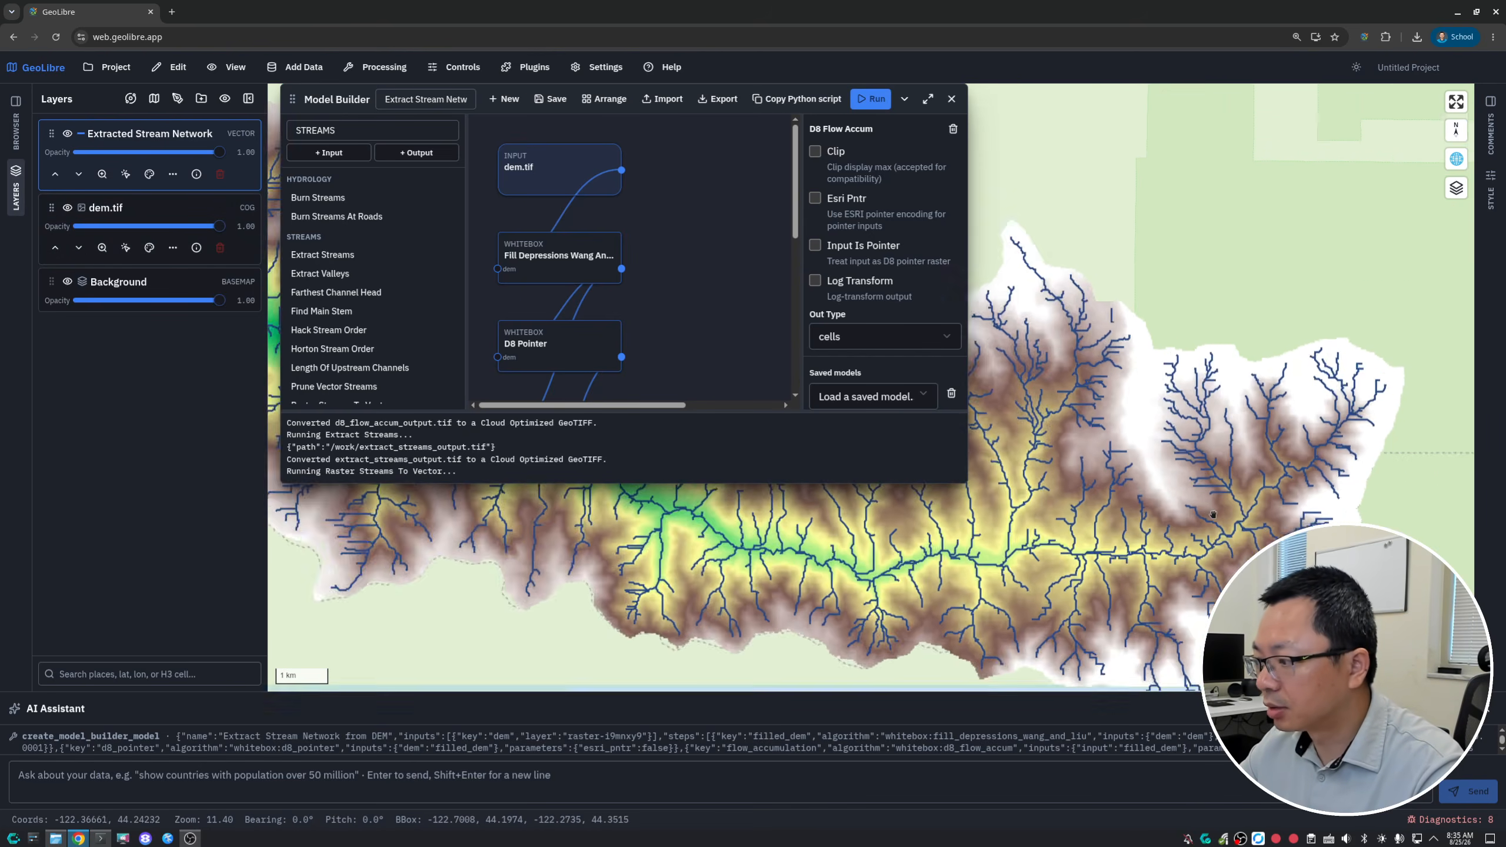
{"action": "scroll", "coordinate": [1212, 513], "scroll_direction": "up", "scroll_amount": 3}
{"action": "scroll", "coordinate": [1215, 504], "scroll_direction": "down", "scroll_amount": 5}
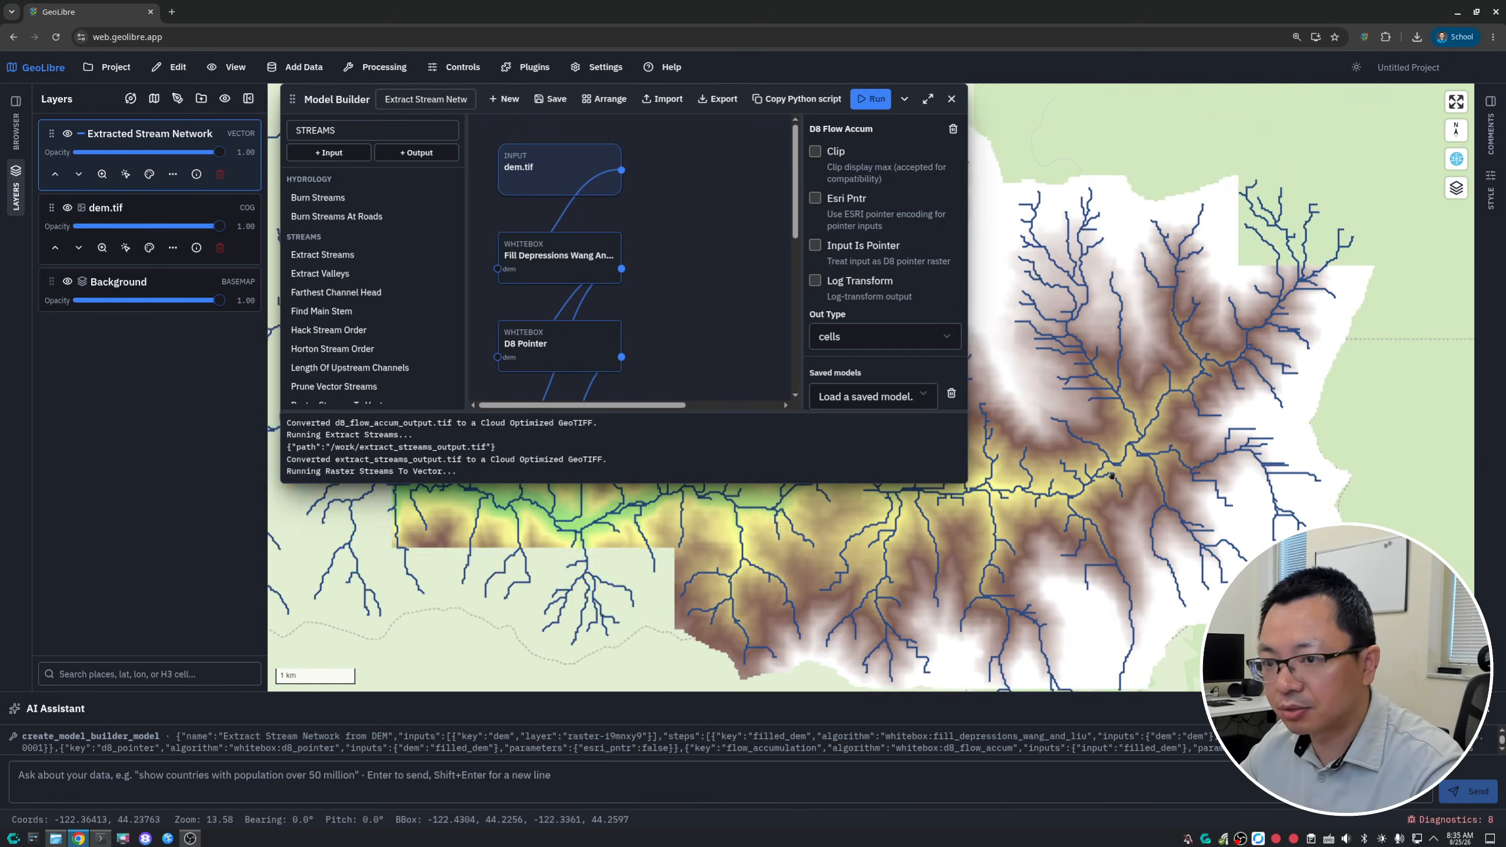
{"action": "scroll", "coordinate": [1216, 500], "scroll_direction": "down", "scroll_amount": 5}
{"action": "scroll", "coordinate": [1166, 503], "scroll_direction": "up", "scroll_amount": 8}
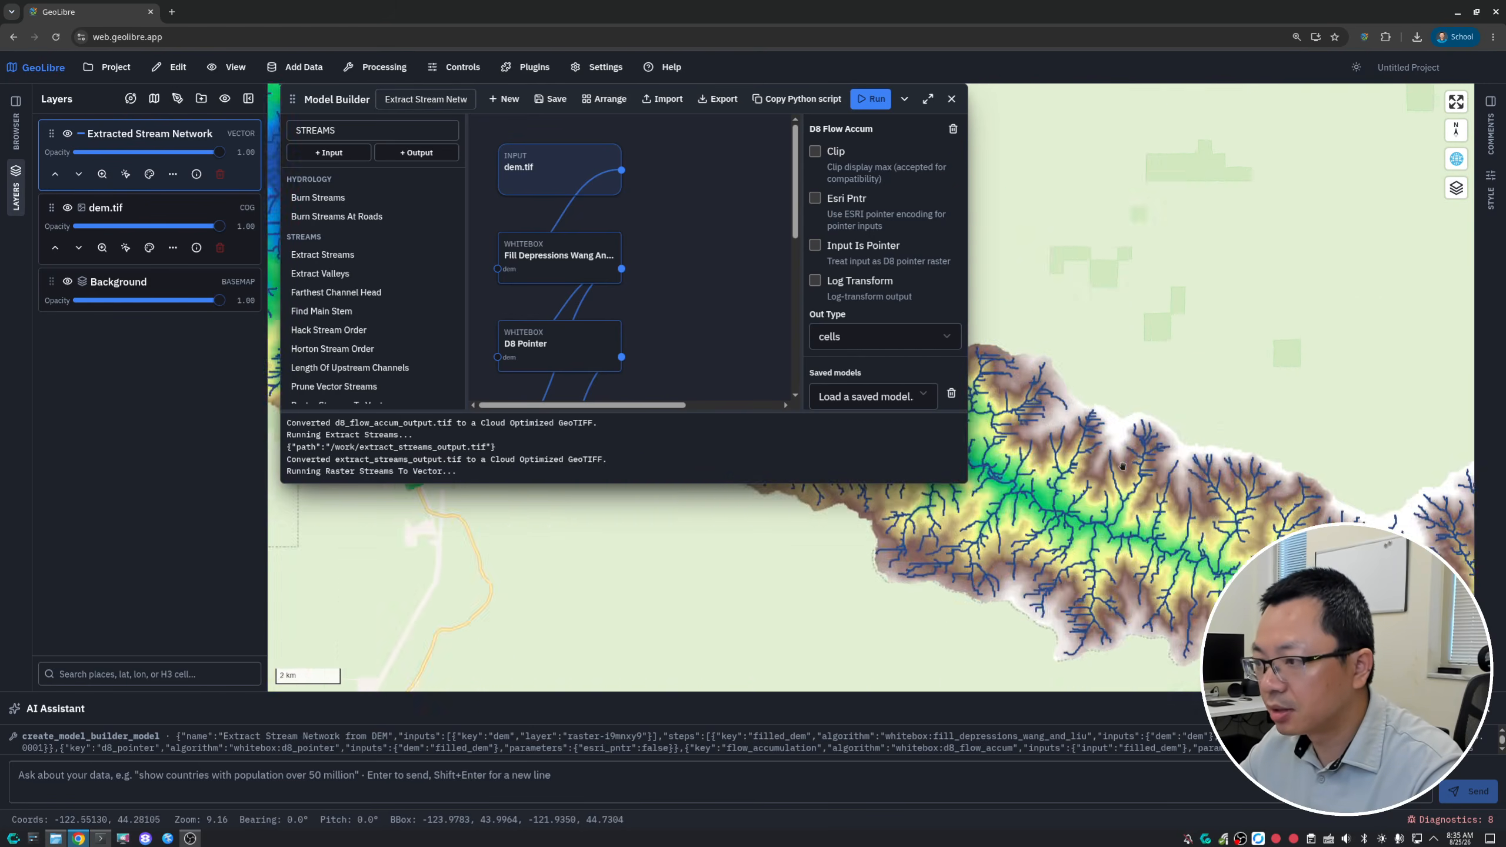
{"action": "left_click_drag", "start_coordinate": [1165, 502], "coordinate": [958, 340]}
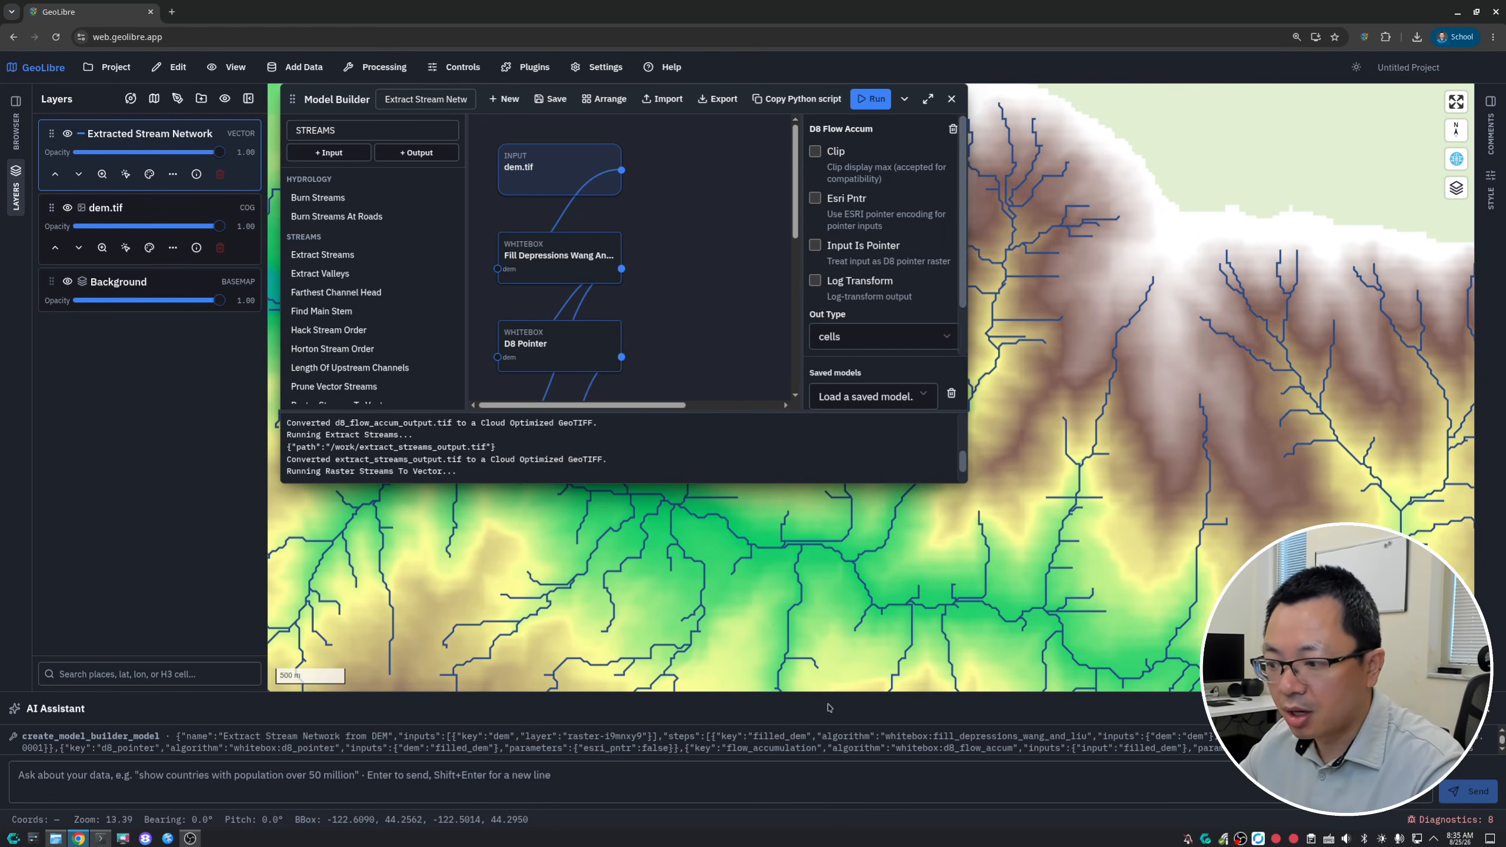
- Close the AI Assistant panel and maximize the Model Builder window with the nodes auto-arranged
{"action": "left_click_drag", "start_coordinate": [835, 693], "coordinate": [830, 558]}
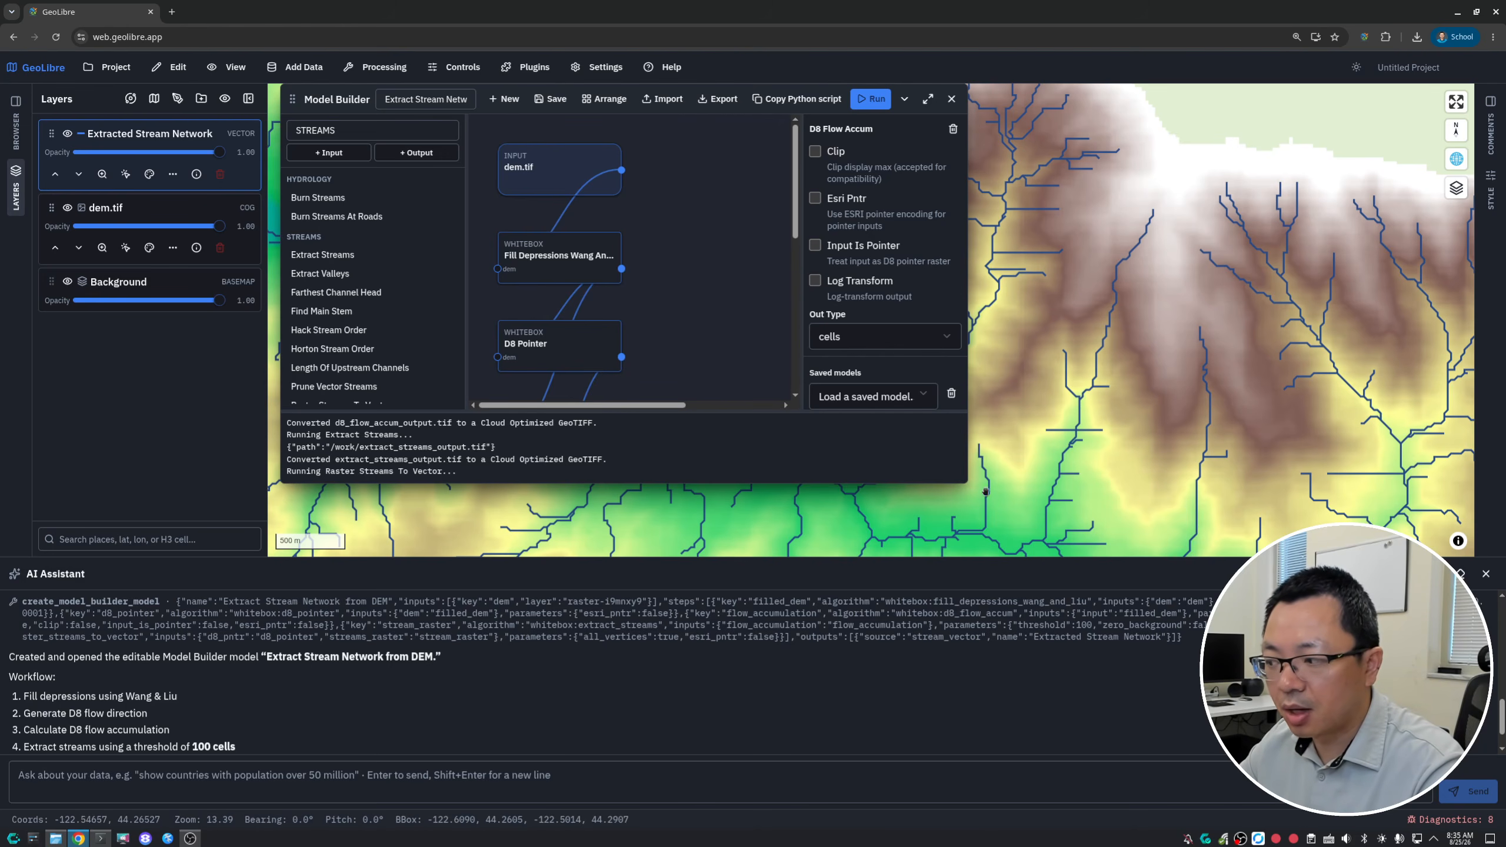
{"action": "left_click", "coordinate": [1486, 574]}
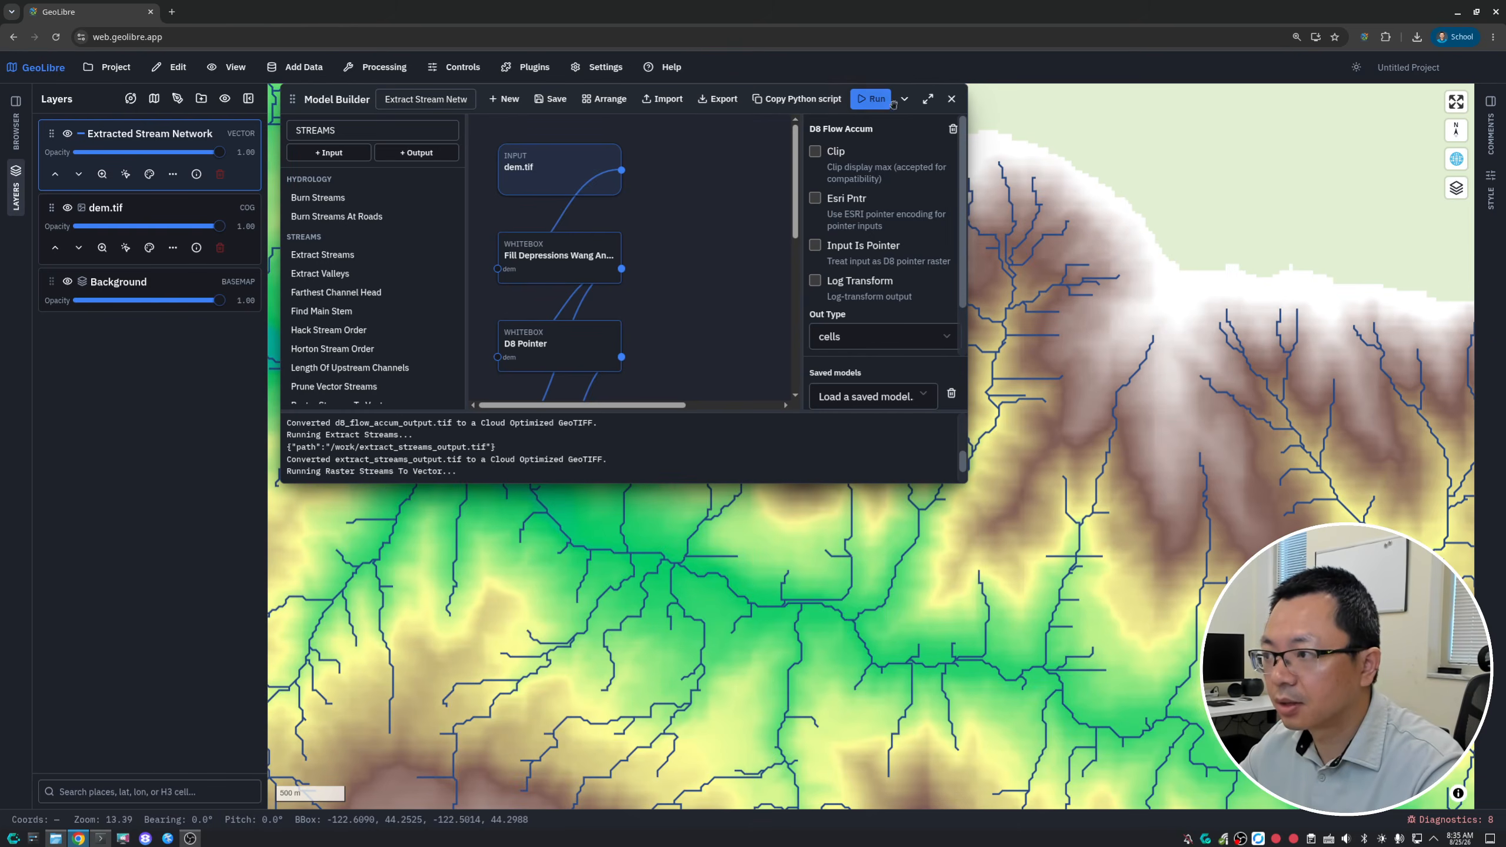
{"action": "left_click", "coordinate": [928, 99]}
{"action": "left_click", "coordinate": [1110, 98]}
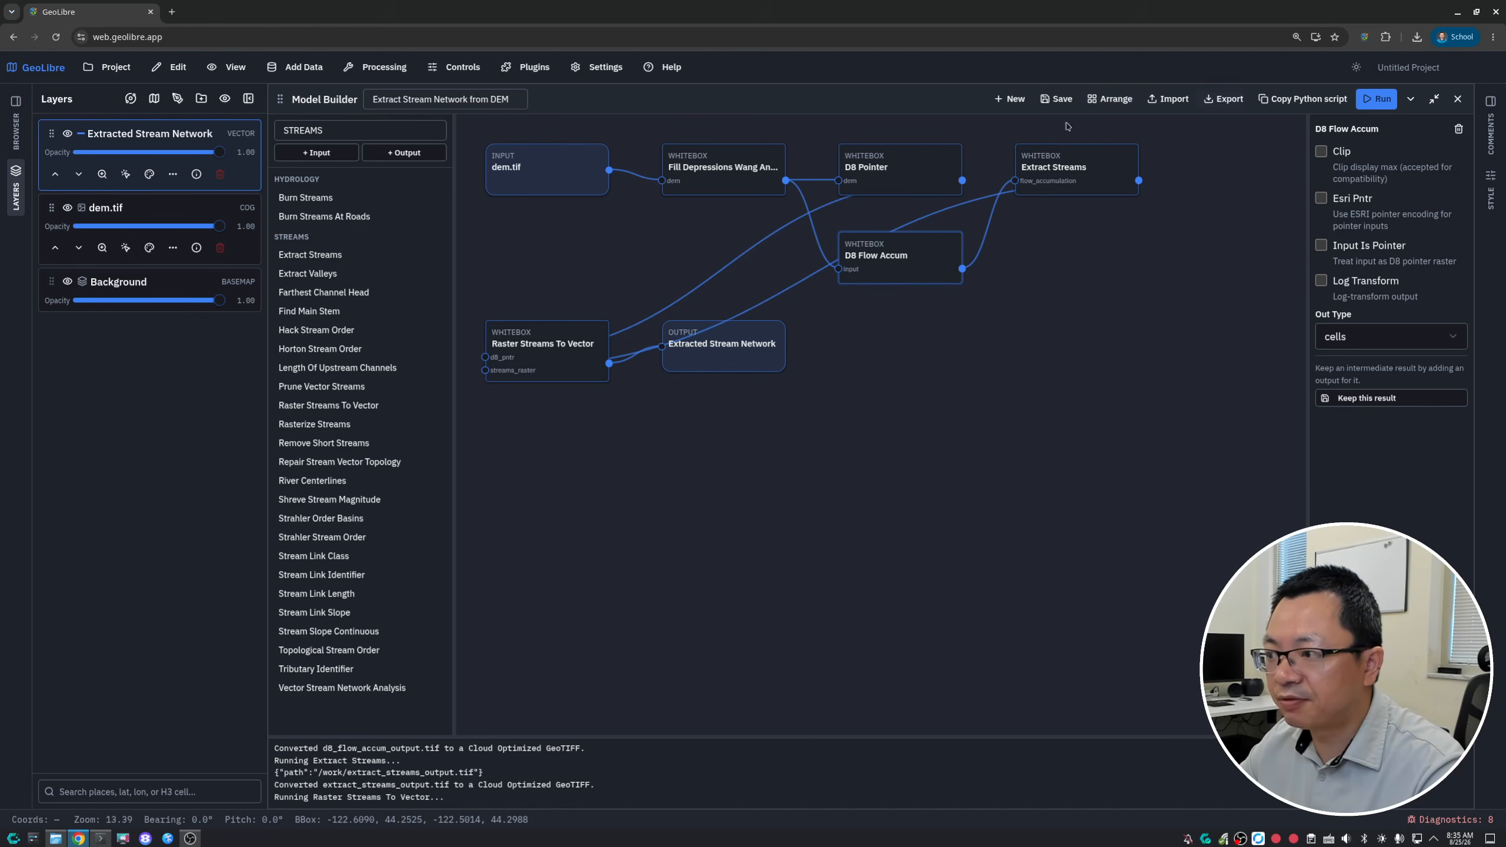
- Set the Extract Streams threshold to 1000 and run the model again
{"action": "left_click", "coordinate": [878, 168]}
{"action": "left_click", "coordinate": [1056, 167]}
{"action": "left_click", "coordinate": [1353, 172]}
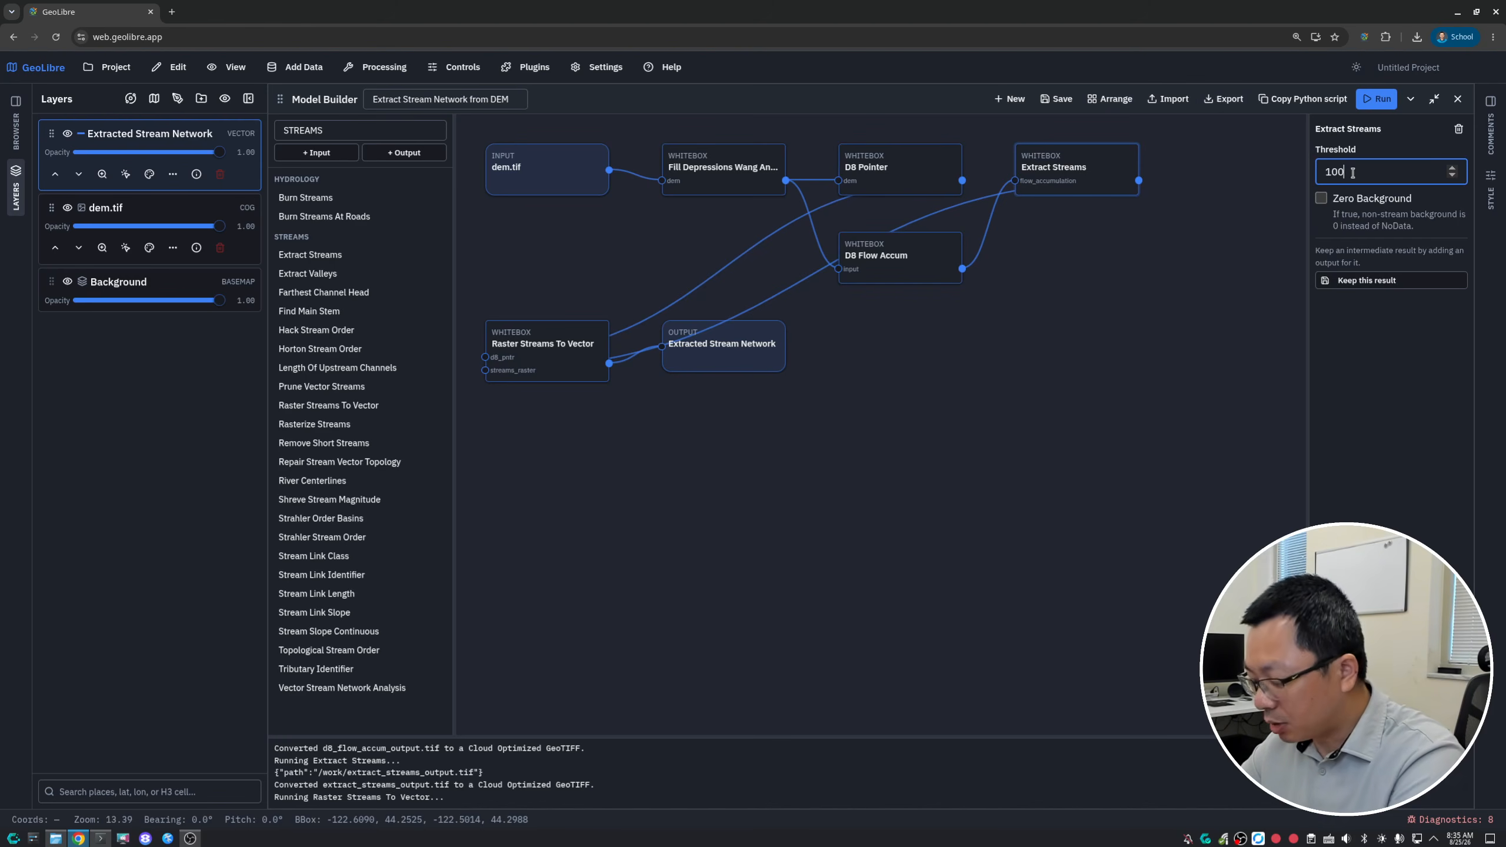
{"action": "type", "text": "0"}
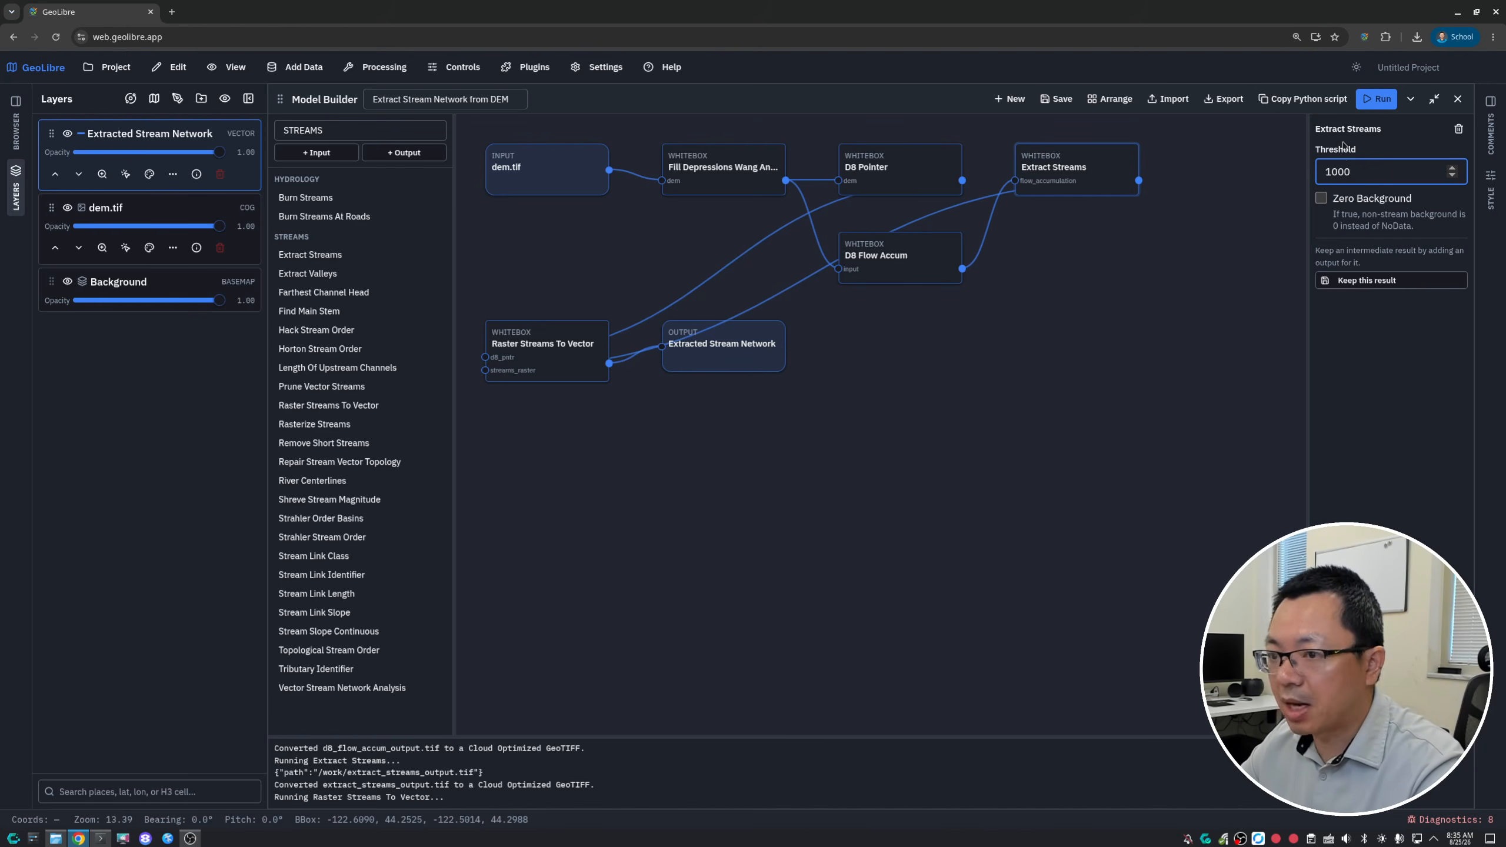
{"action": "left_click", "coordinate": [1378, 100]}
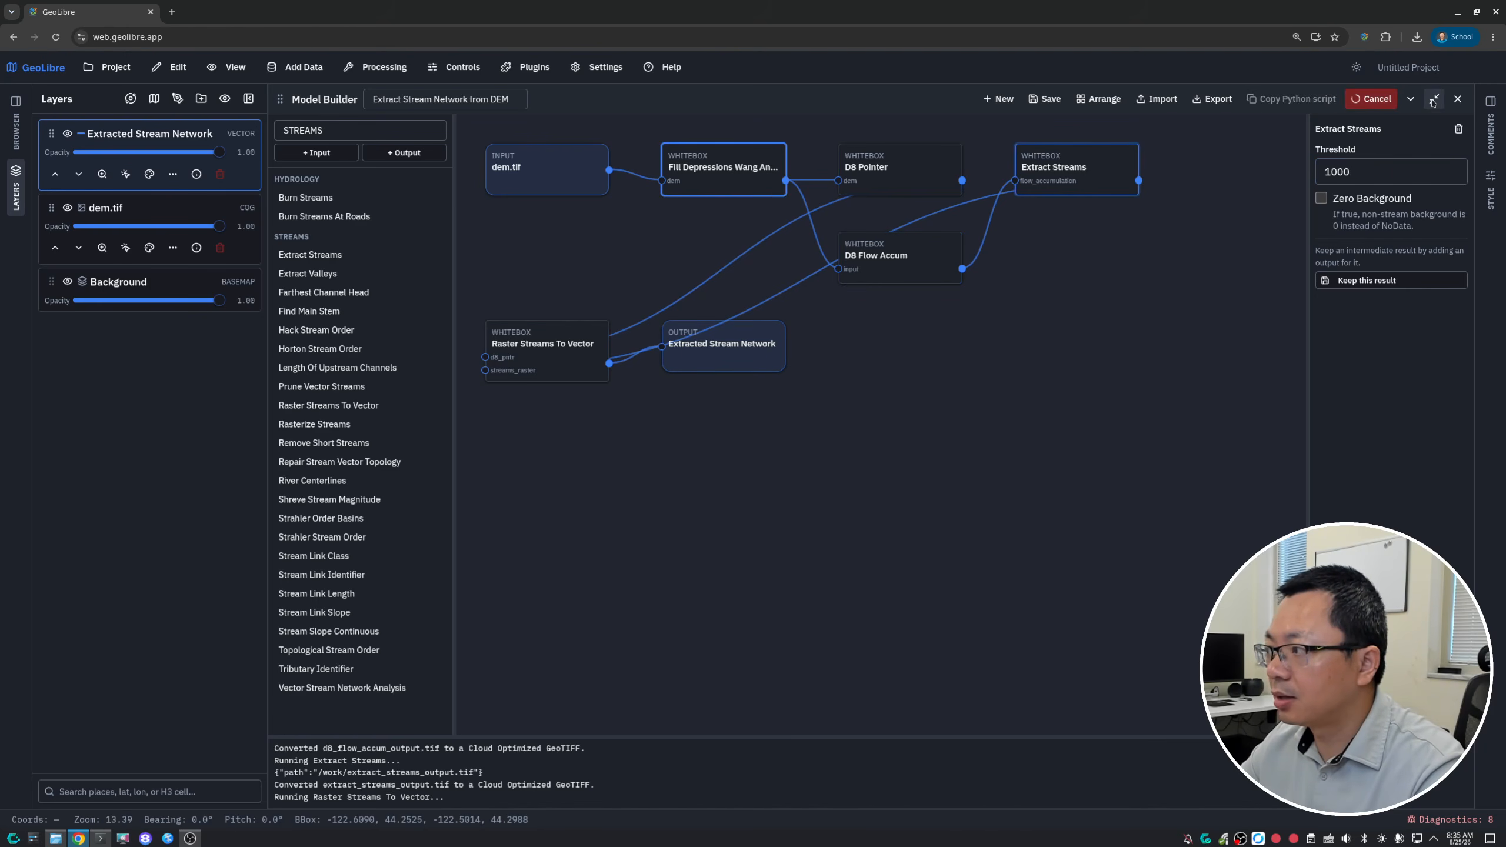
- Restore the Model Builder window to its smaller size and auto-arrange the nodes to fit it
{"action": "left_click", "coordinate": [1434, 99]}
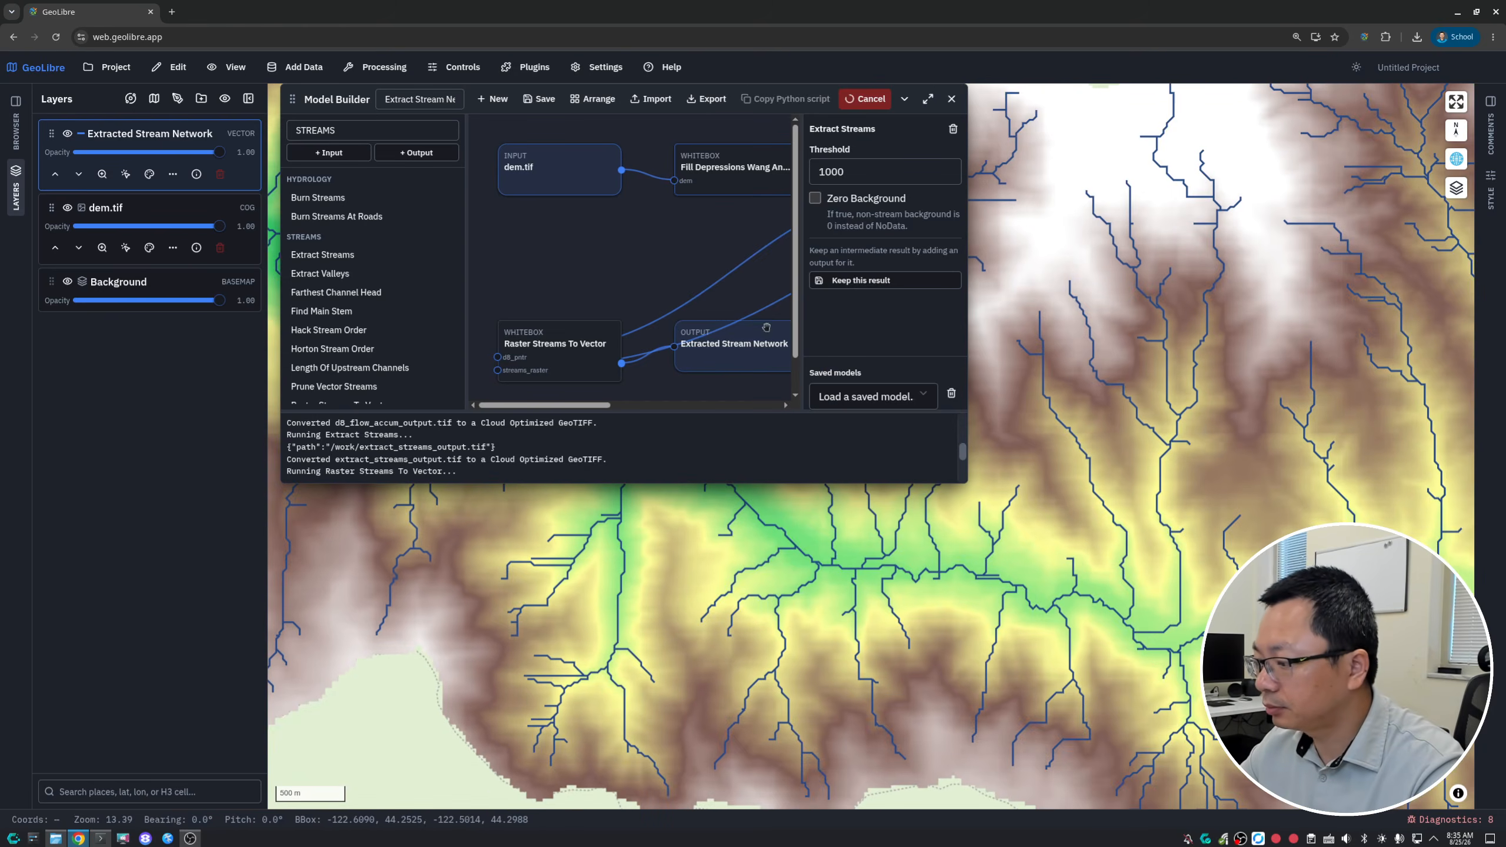
{"action": "mouse_move", "coordinate": [1013, 587]}
{"action": "left_mouse_down"}
{"action": "mouse_move", "coordinate": [723, 551]}
{"action": "mouse_move", "coordinate": [1001, 577]}
{"action": "left_mouse_up"}
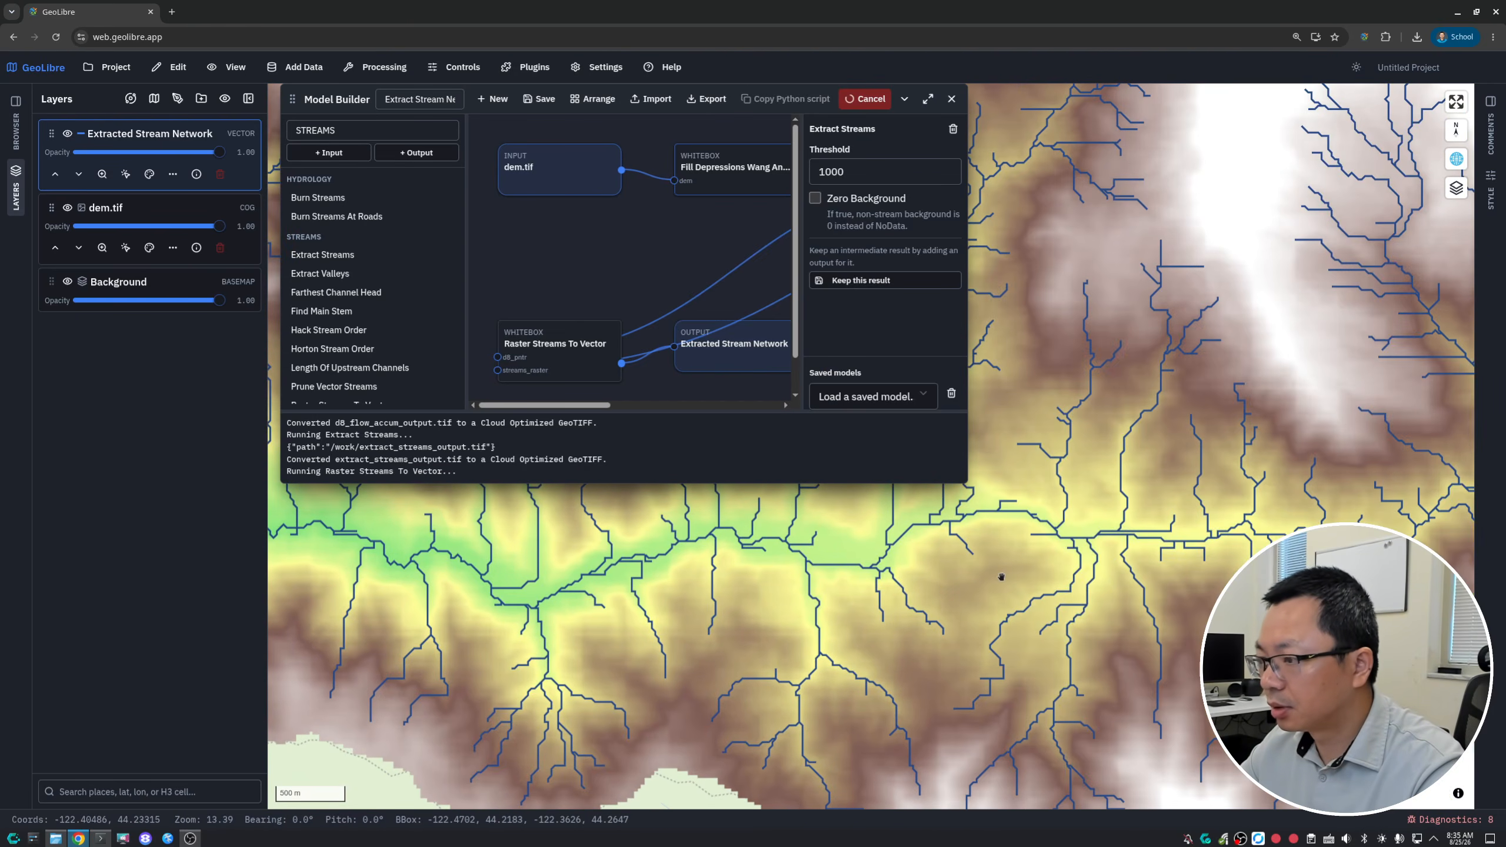
{"action": "left_click", "coordinate": [593, 99]}
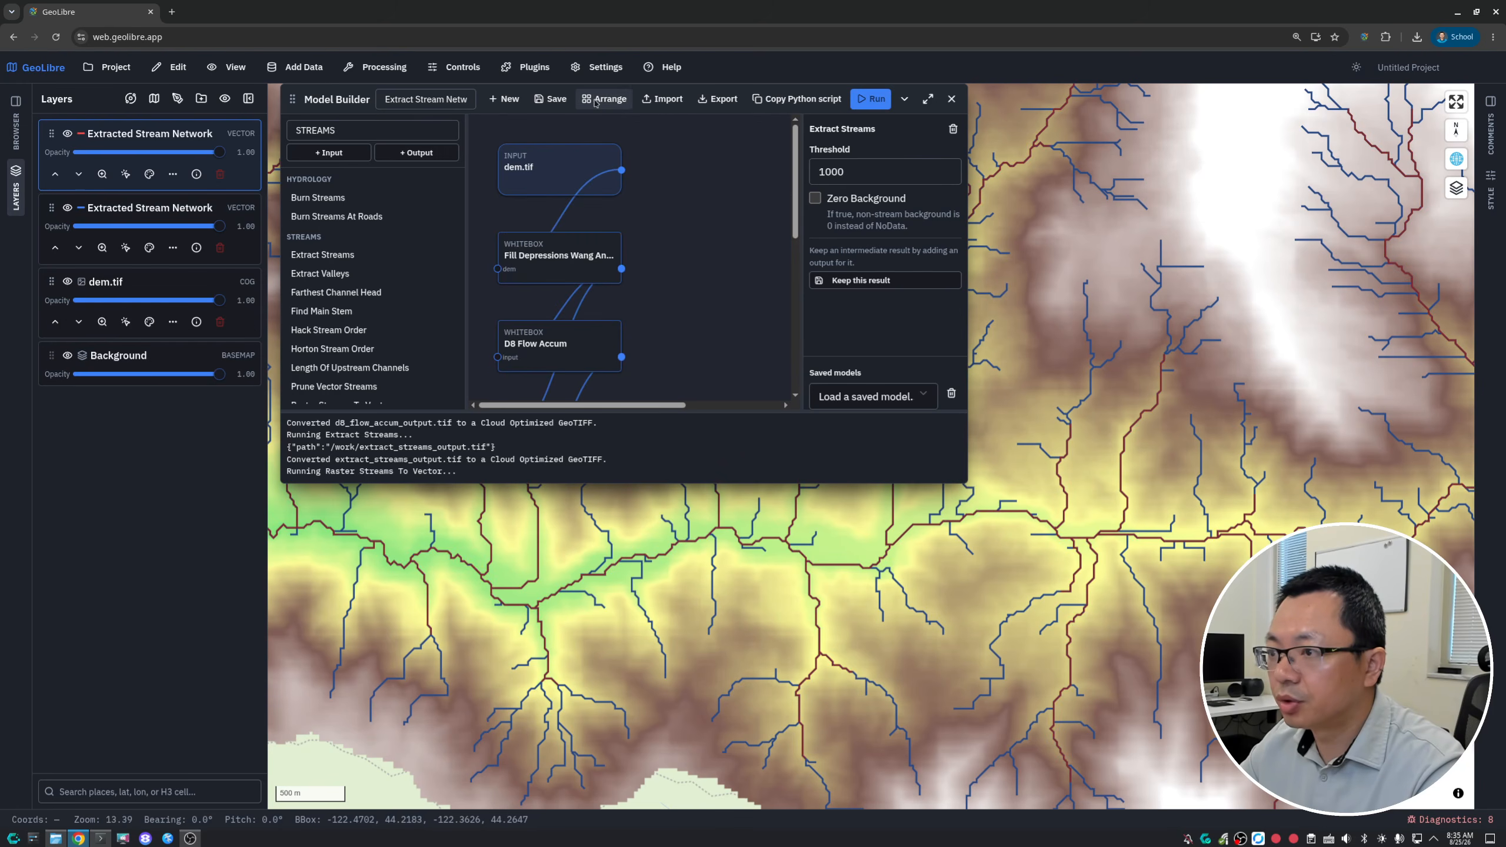
- Compare the two stream networks on the map and hide the older Extracted Stream Network layer
{"action": "left_click_drag", "start_coordinate": [1285, 559], "coordinate": [783, 552]}
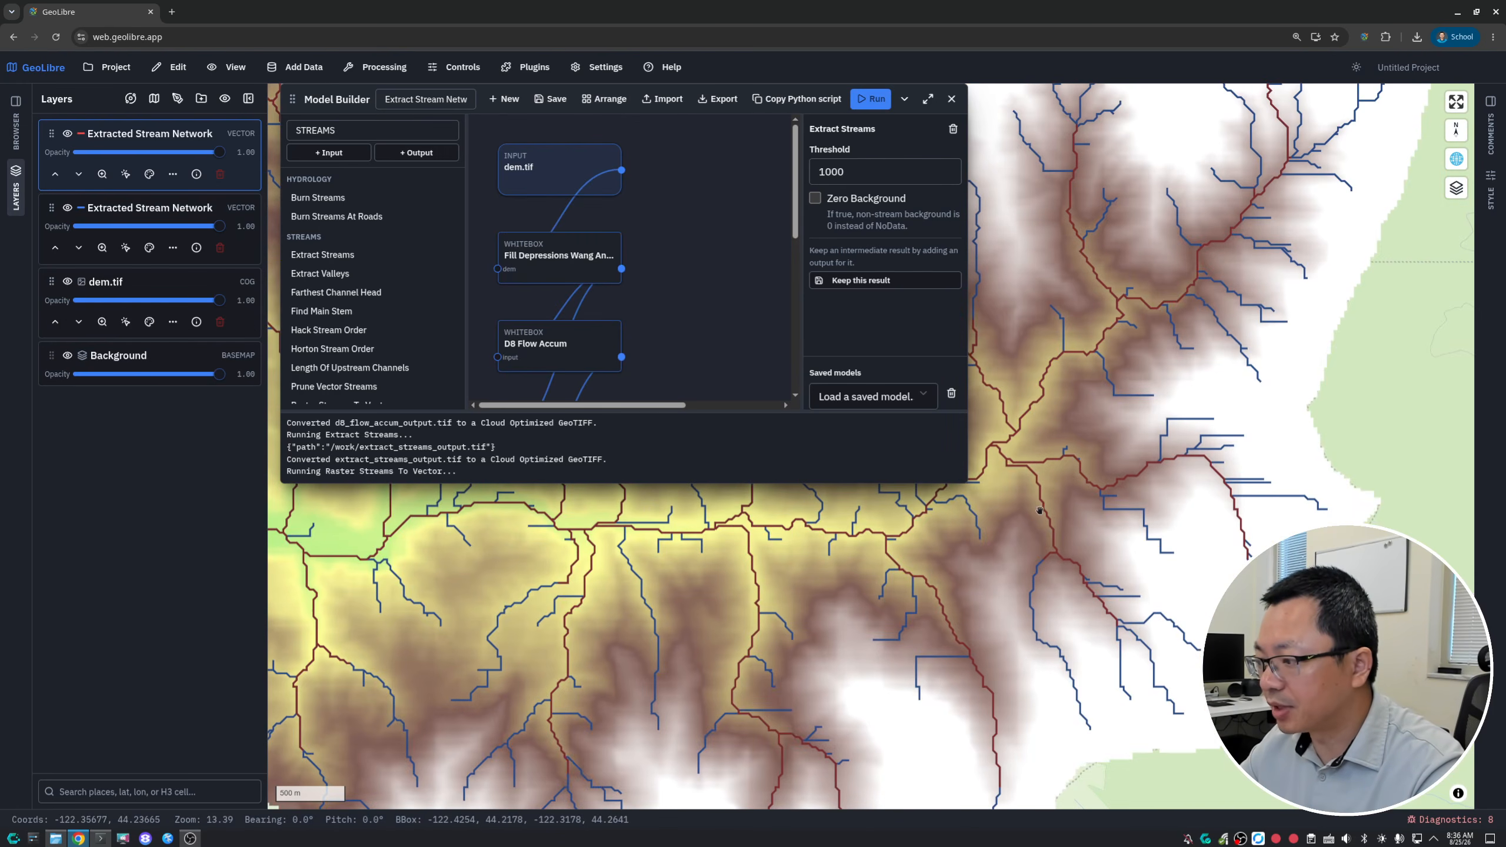
{"action": "left_click_drag", "start_coordinate": [1066, 446], "coordinate": [1080, 585]}
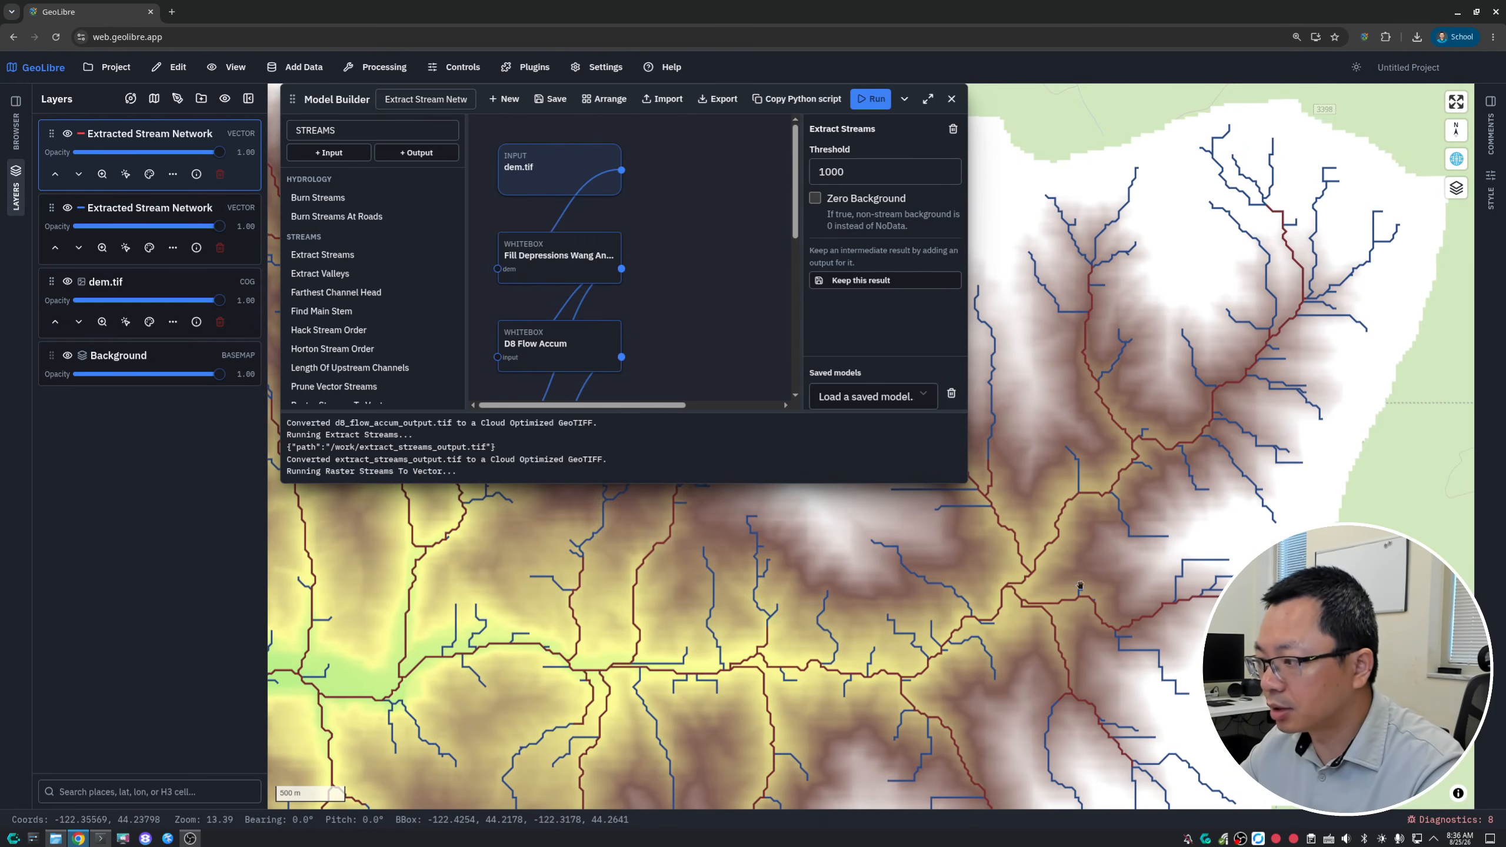
{"action": "left_click", "coordinate": [66, 208]}
{"action": "scroll", "coordinate": [1032, 617], "scroll_direction": "down", "scroll_amount": 5}
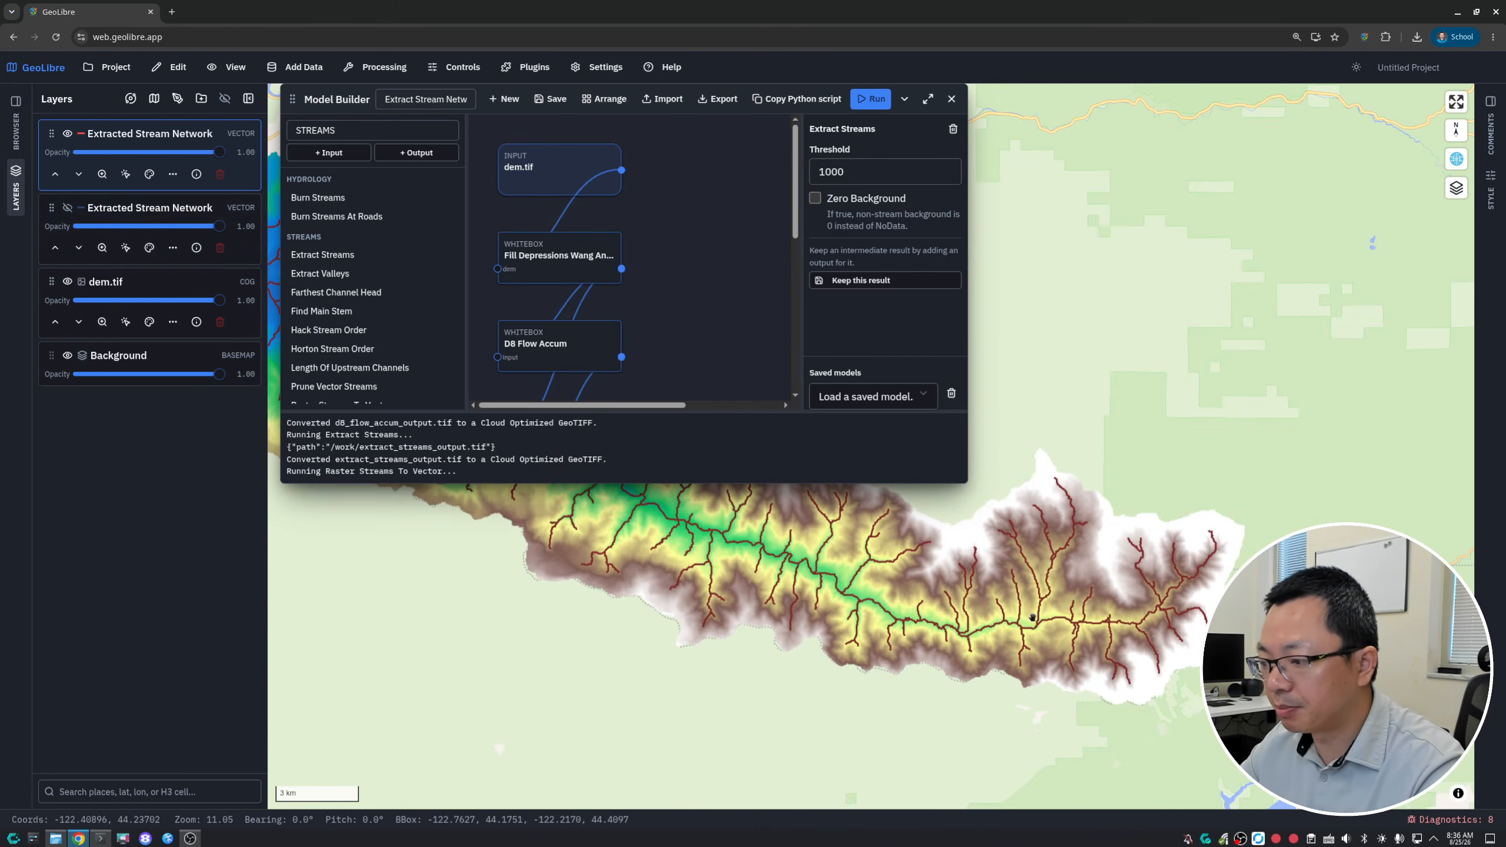
{"action": "left_click_drag", "start_coordinate": [1032, 617], "coordinate": [1236, 706]}
{"action": "left_click_drag", "start_coordinate": [996, 522], "coordinate": [1227, 634]}
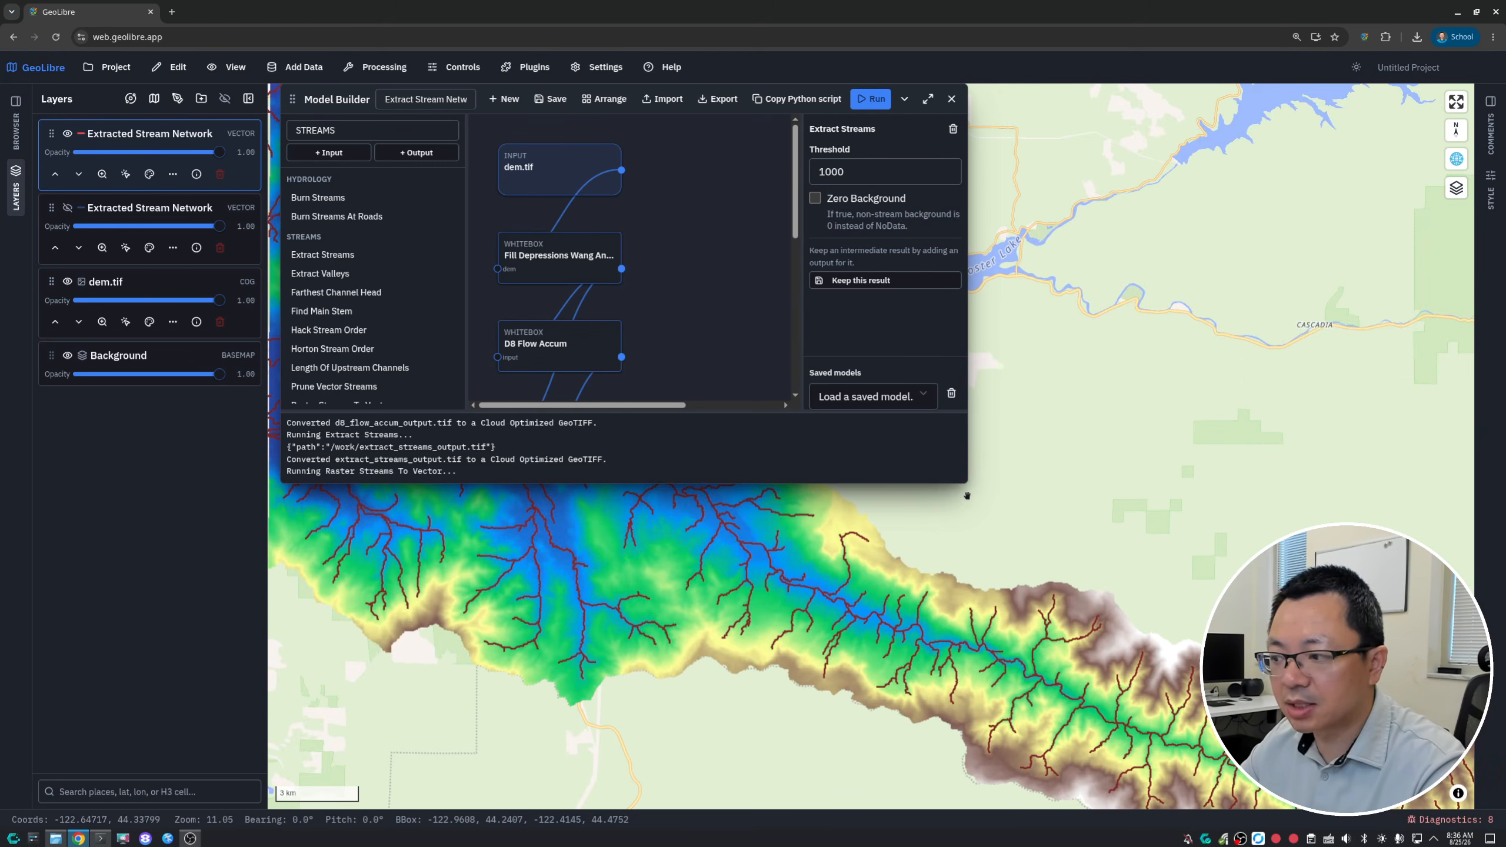
- Enlarge the Model Builder window, search its tool list for "lidar", and clear the search
{"action": "left_click_drag", "start_coordinate": [966, 484], "coordinate": [1298, 655]}
{"action": "double_click", "coordinate": [327, 127]}
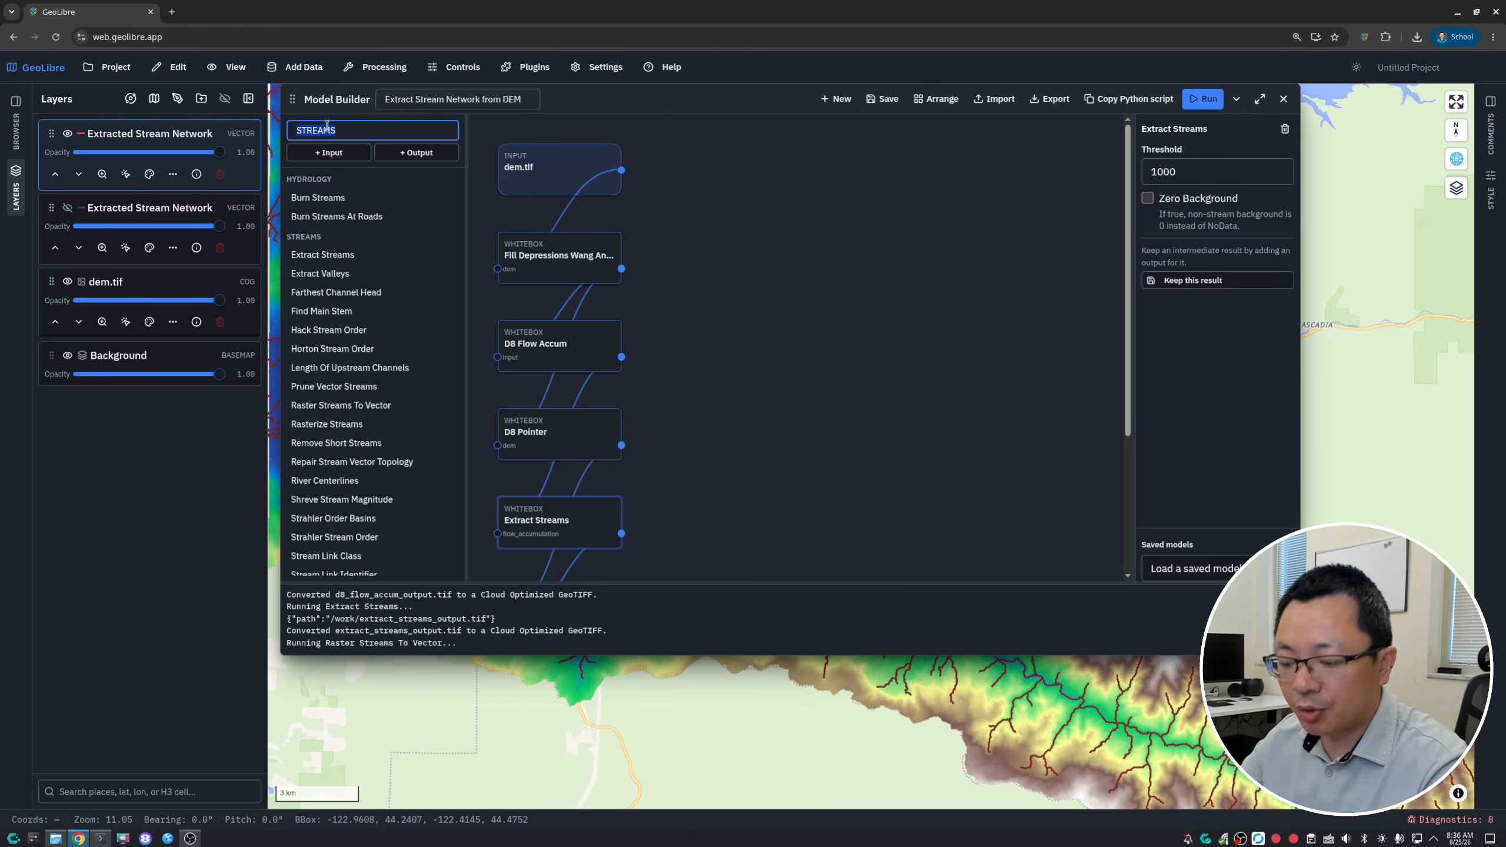
{"action": "type", "text": "lidar"}
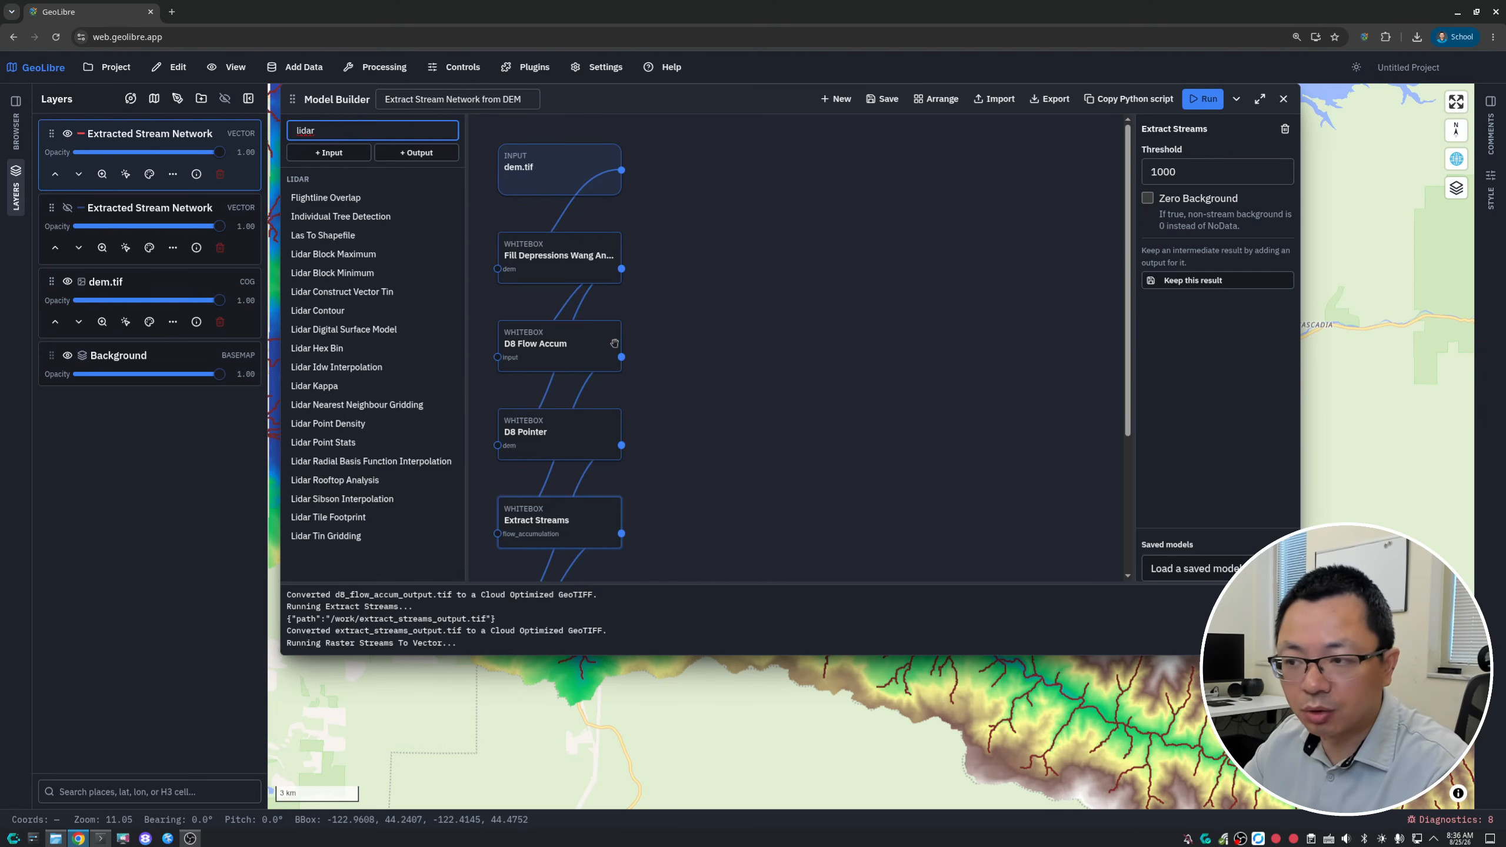
{"action": "double_click", "coordinate": [324, 130]}
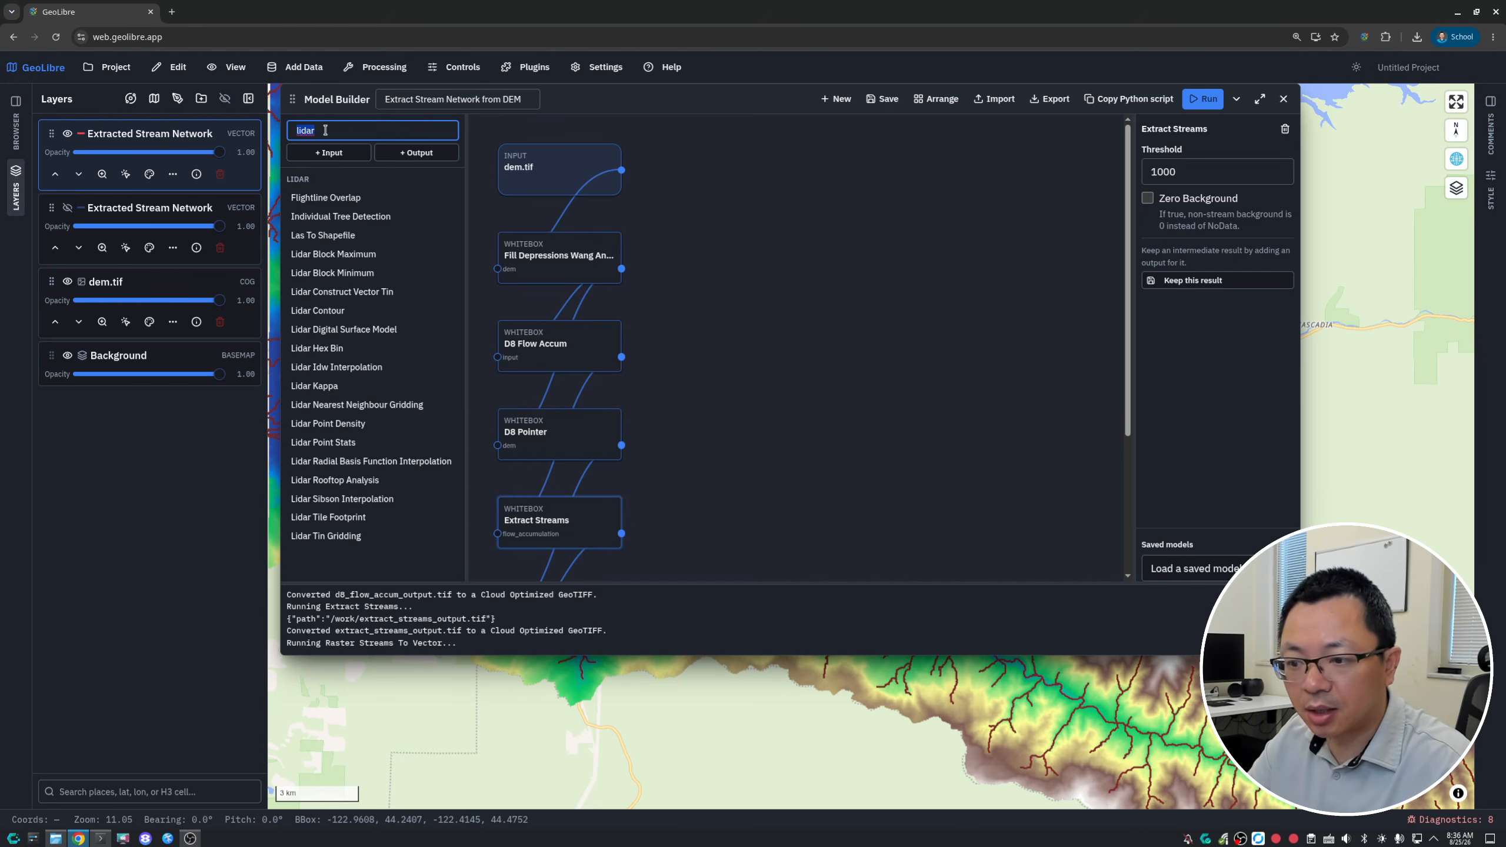
{"action": "type", "text": "rem"}
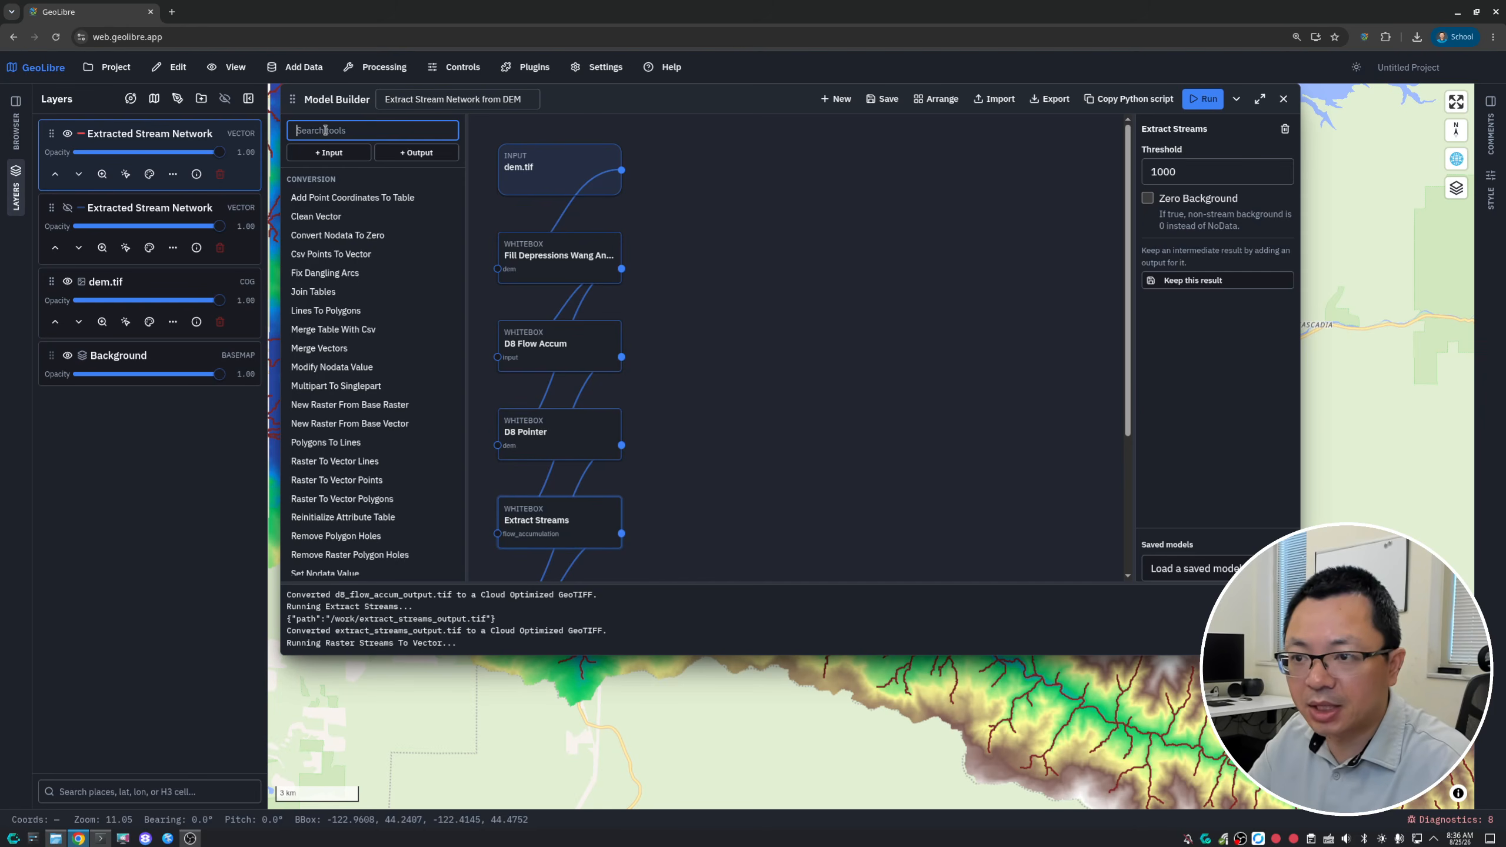
{"action": "type", "text": "te"}
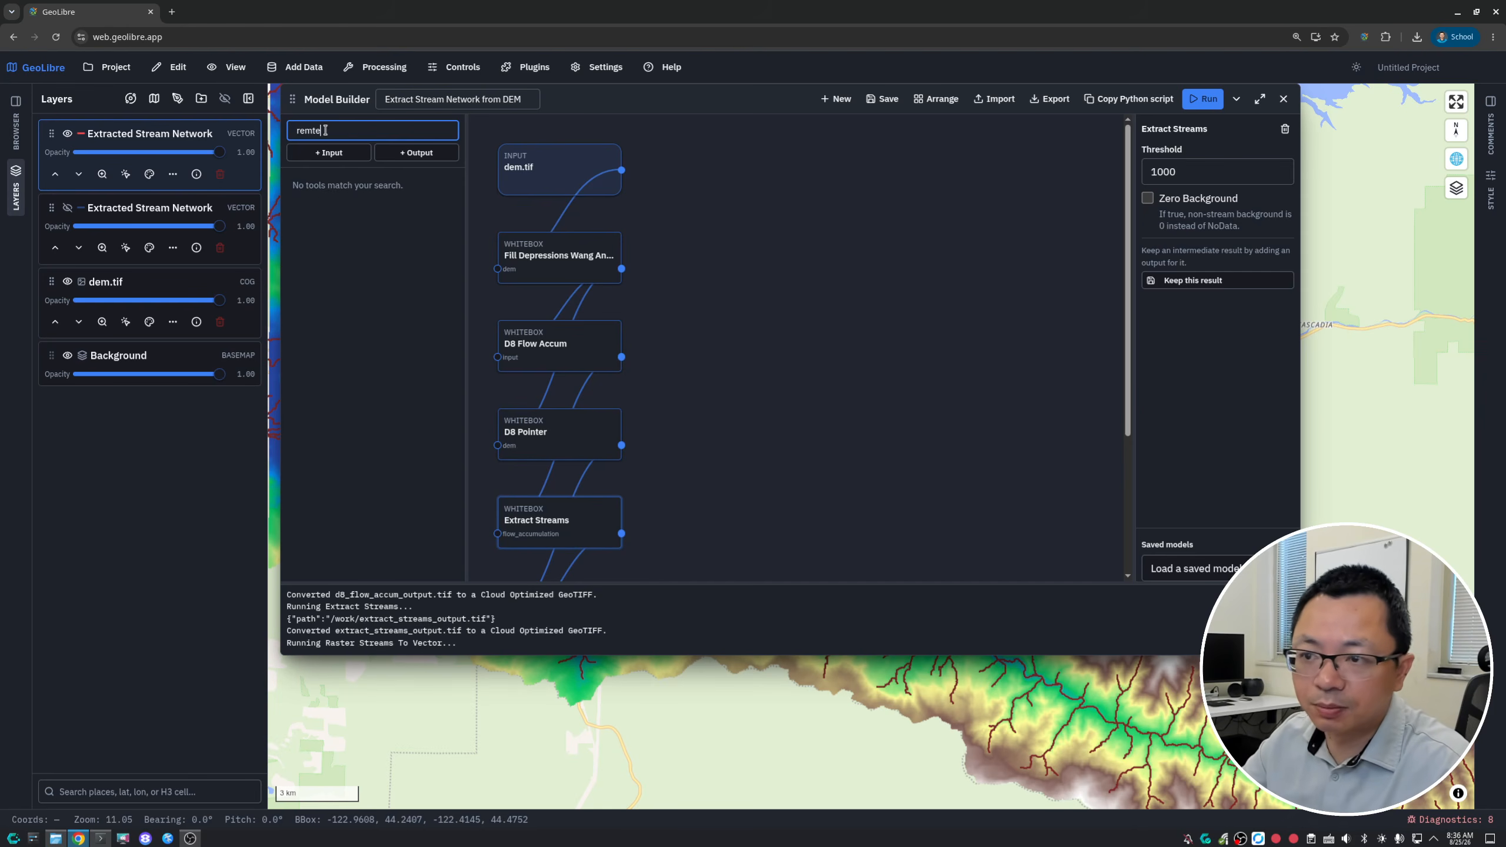
{"action": "key", "text": "BackSpace"}
{"action": "key", "text": "BackSpace"}
{"action": "key", "text": "BackSpace"}
{"action": "key", "text": "BackSpace"}
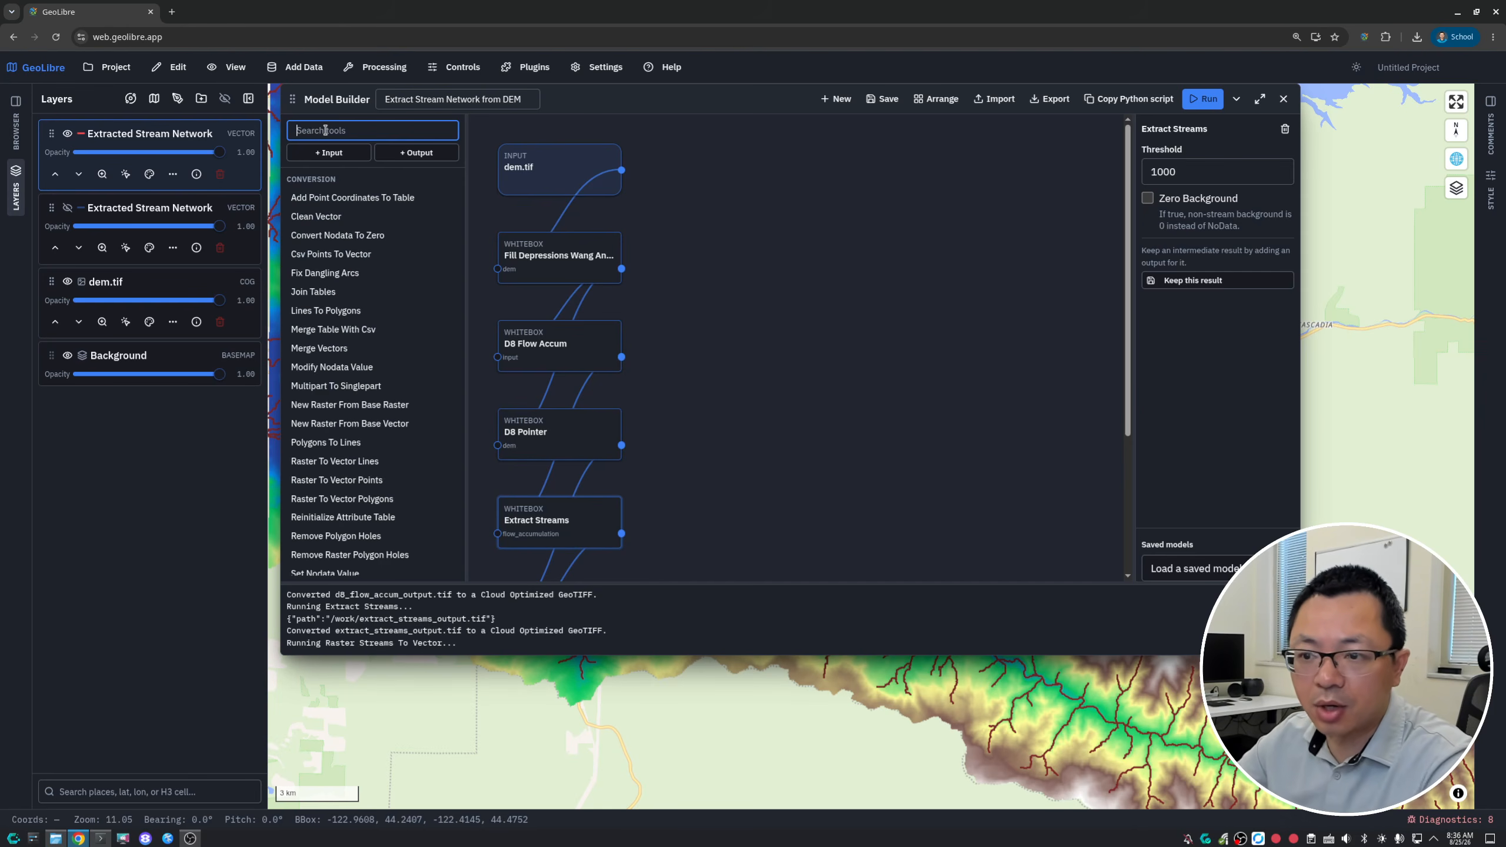
- Move the Model Builder window slightly down across the map and auto-arrange the model's nodes to fit the canvas
{"action": "left_click_drag", "start_coordinate": [687, 102], "coordinate": [738, 133]}
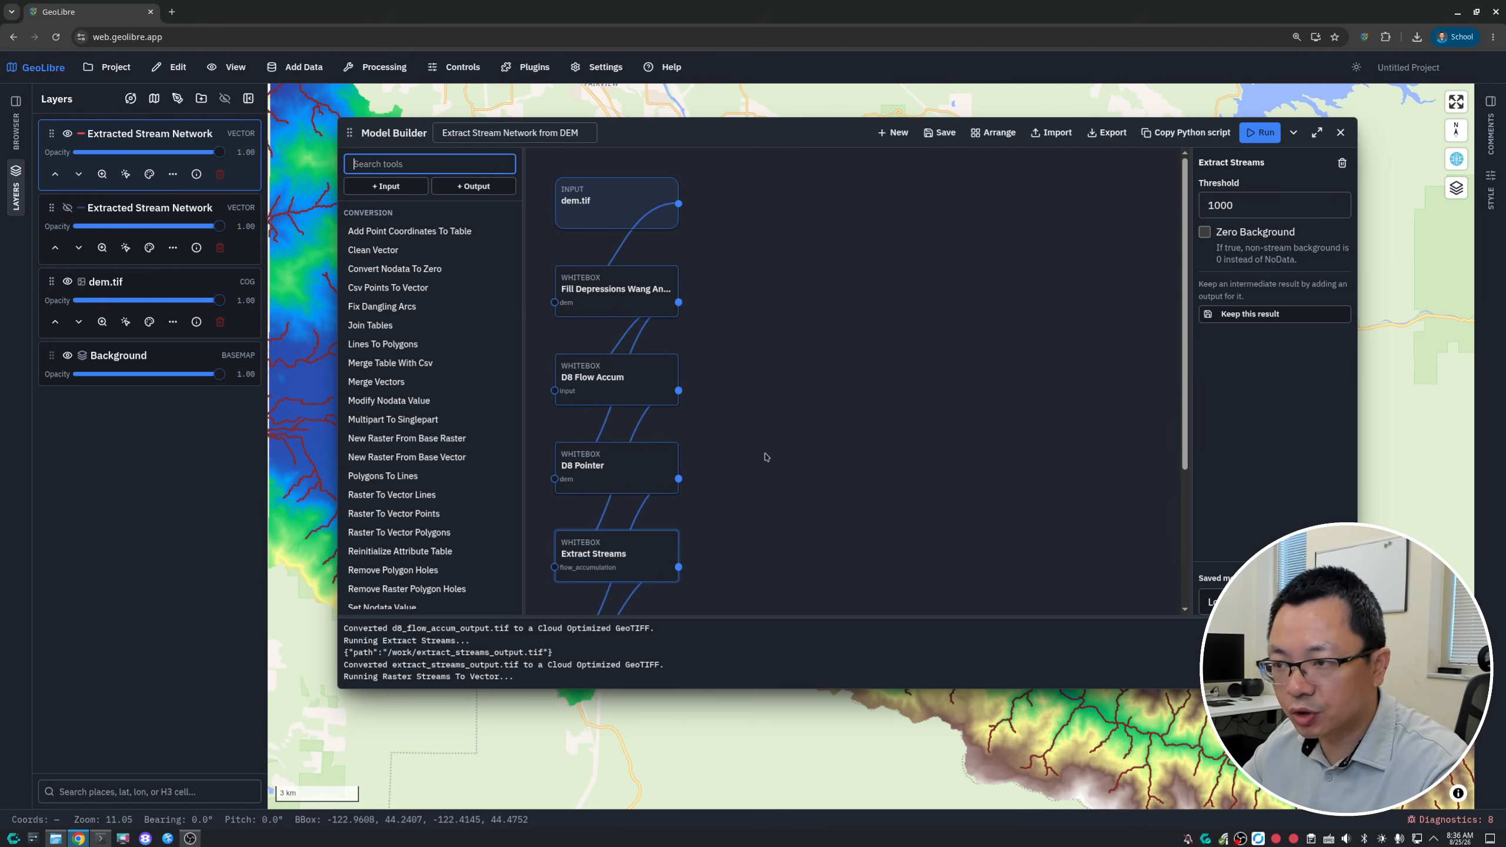
{"action": "left_click", "coordinate": [994, 132]}
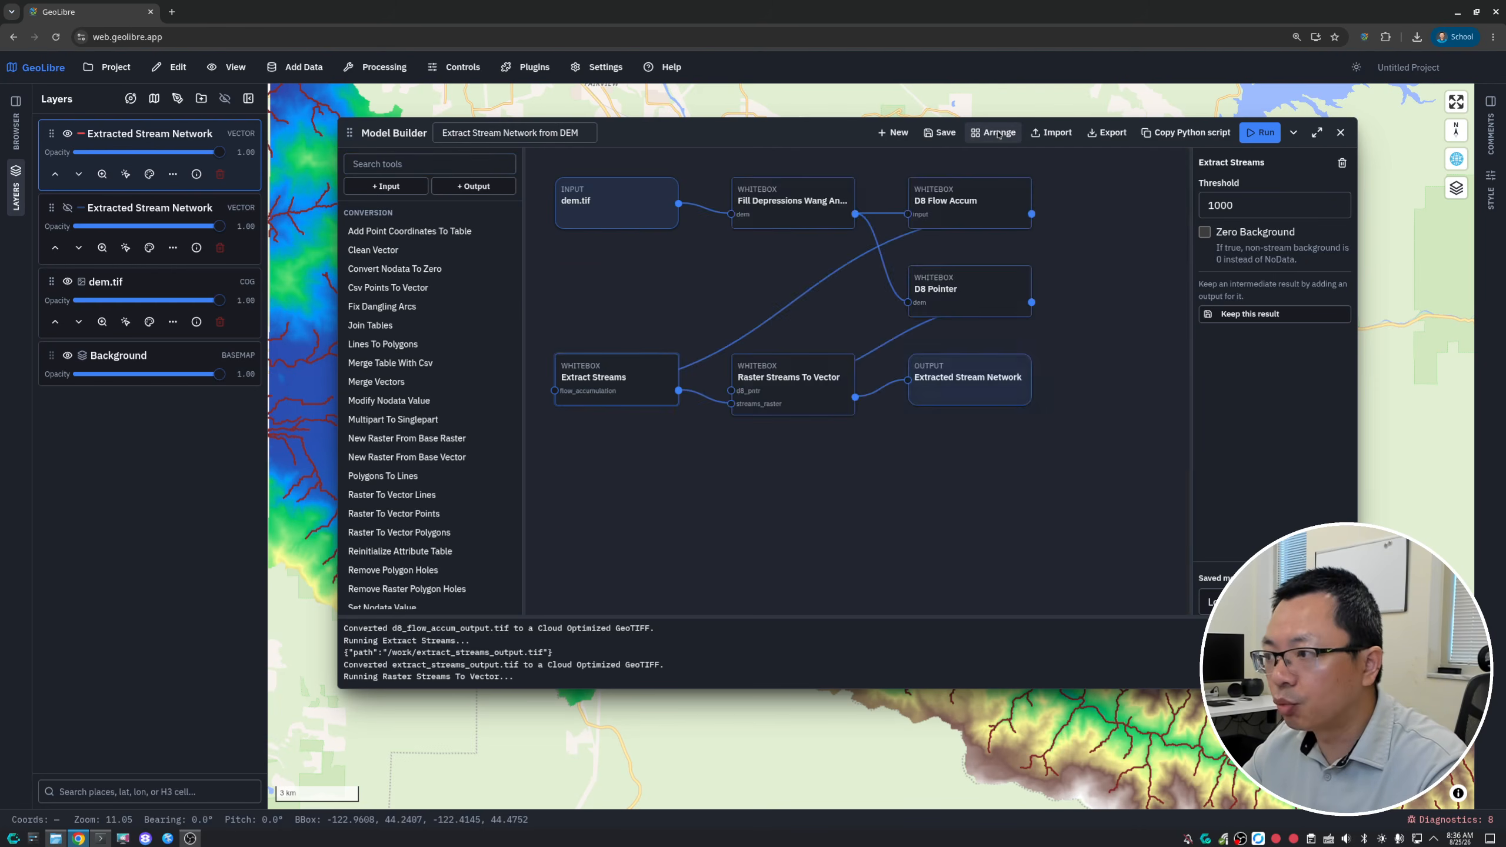
- Open GeoLibre's GitHub repository from the application's help resources and show its list of issues
{"action": "left_click", "coordinate": [670, 68]}
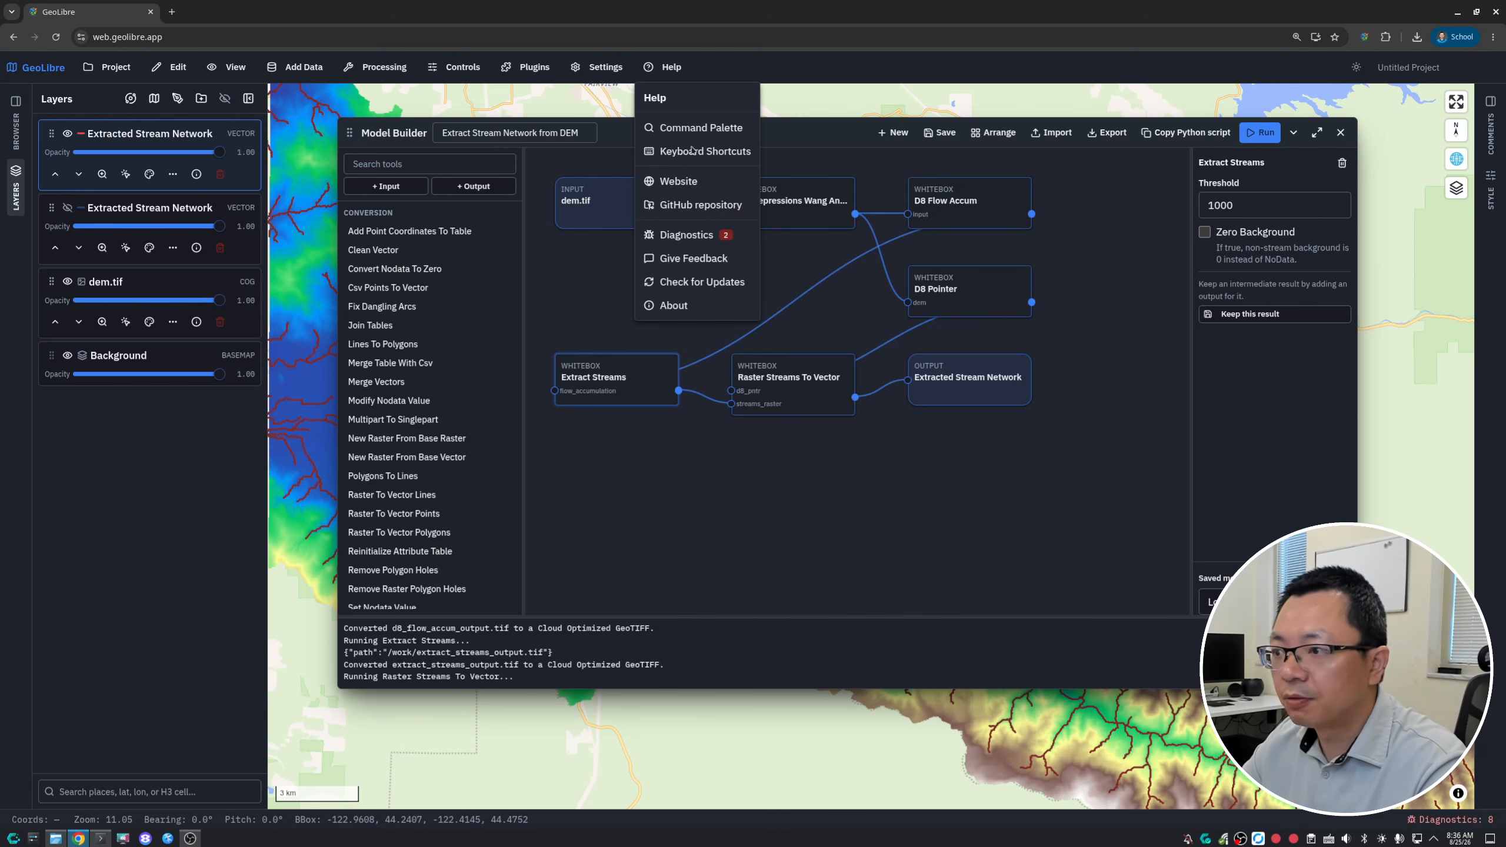
{"action": "left_click", "coordinate": [681, 204]}
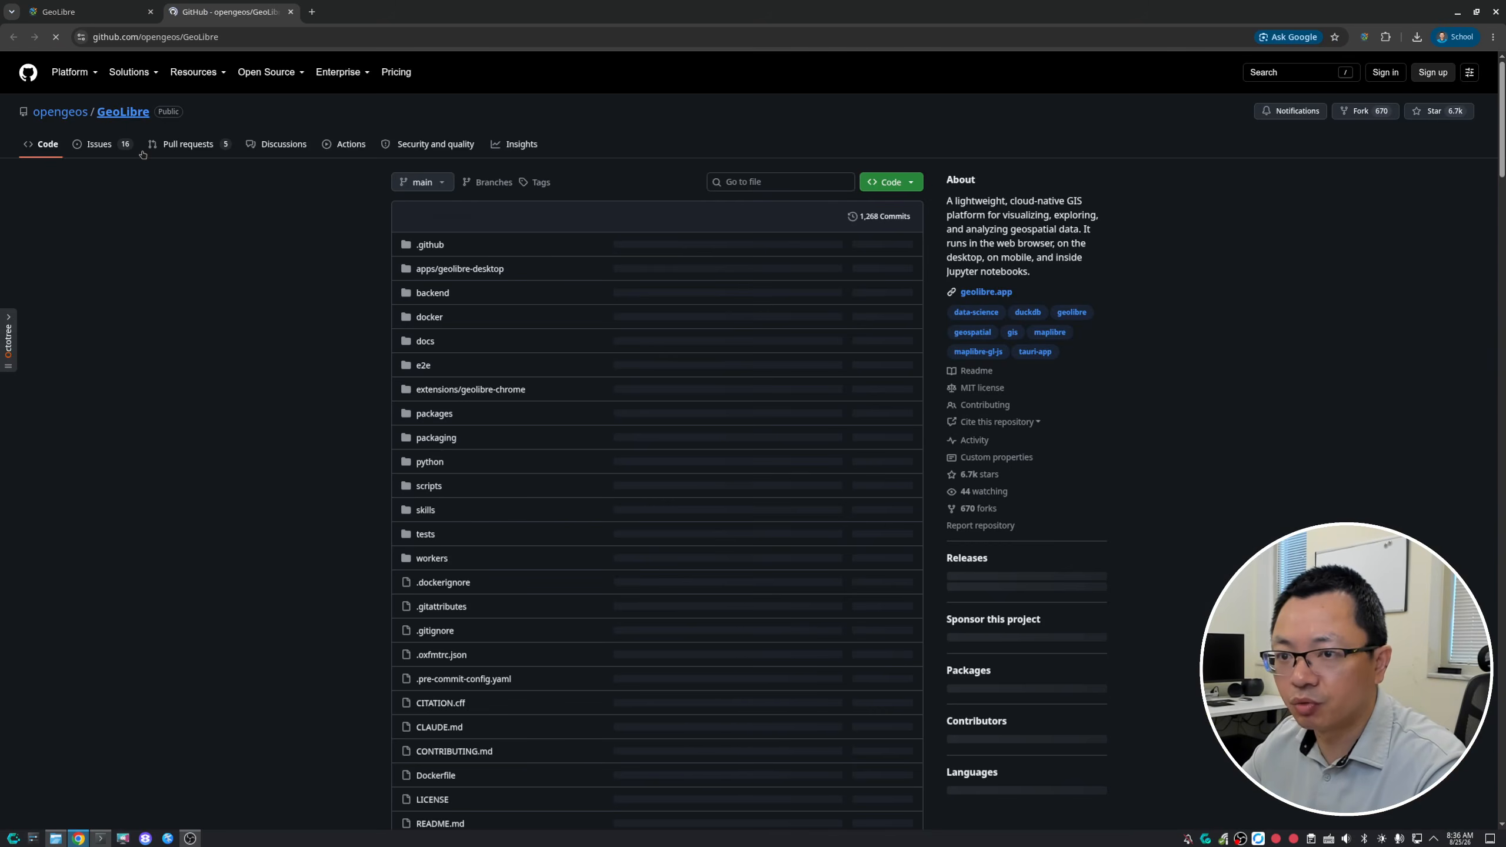
{"action": "left_click", "coordinate": [98, 144]}
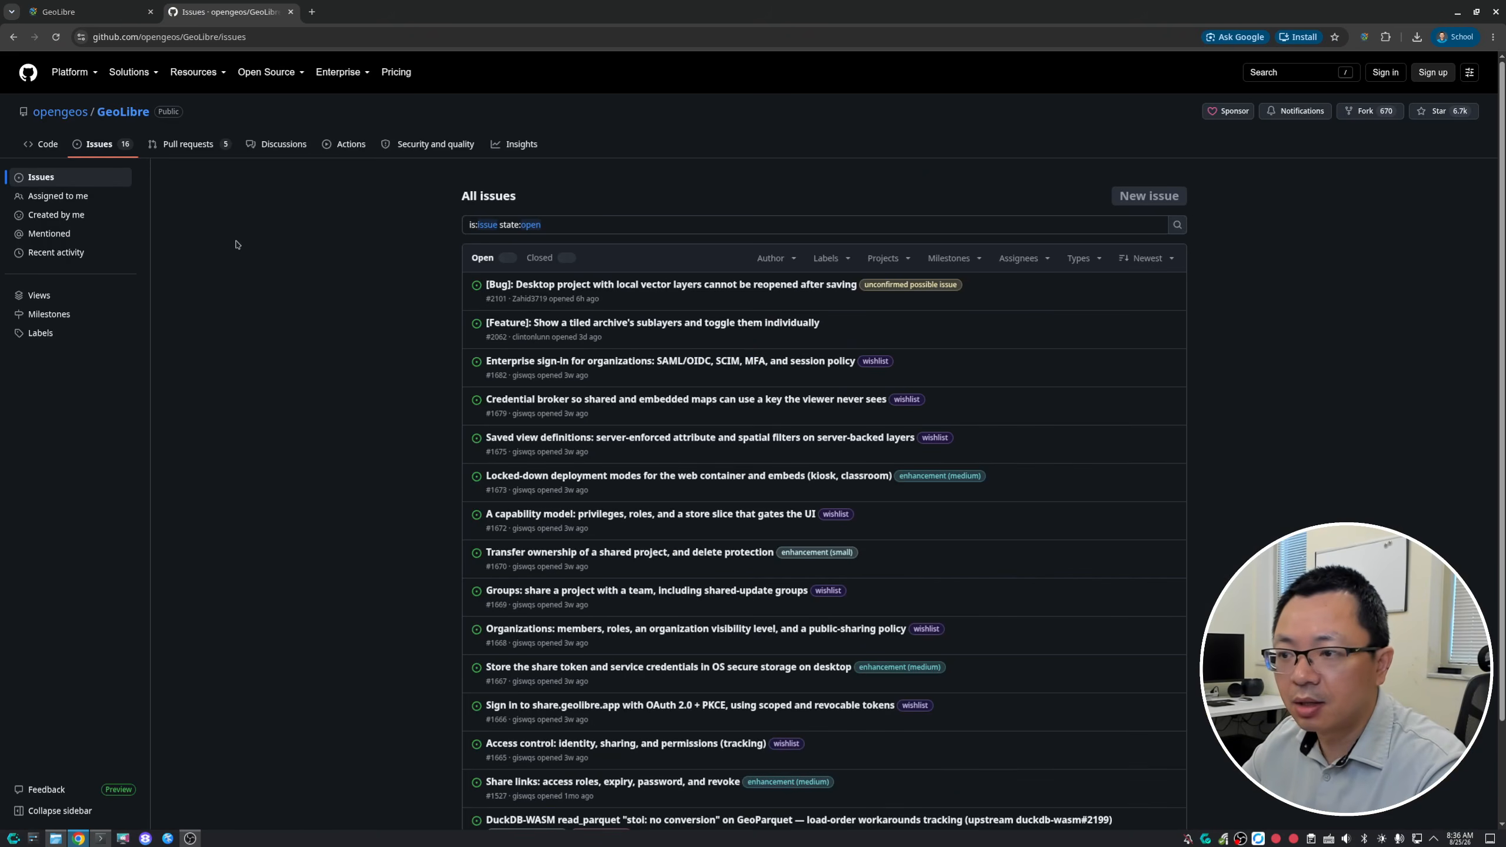